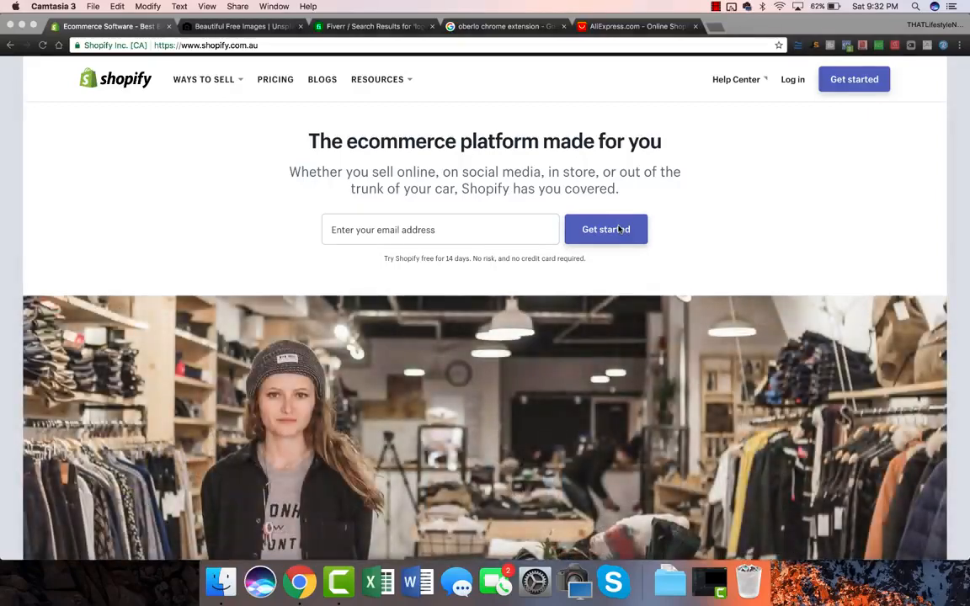
Launch the free 14-day Shopify trial signup from the homepage header.
left_click(855, 81)
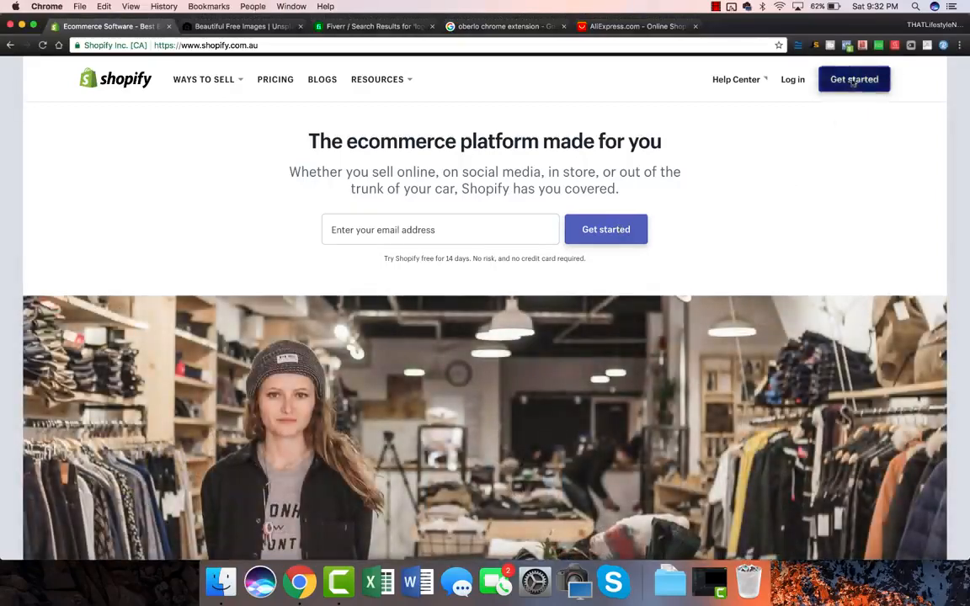
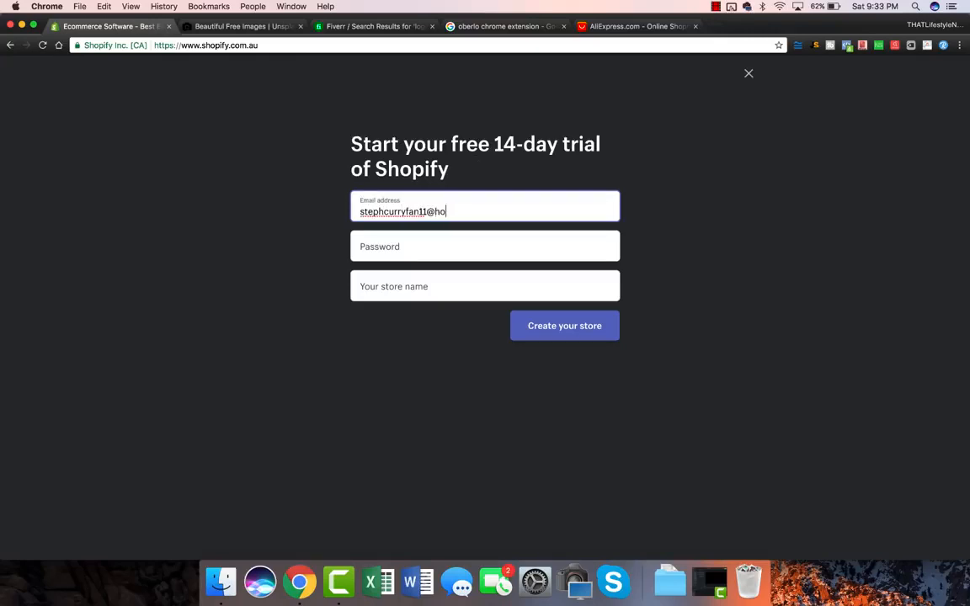
Enter the Gmail email address and the account password in the signup form.
key("Tab")
type("•••••••••••")
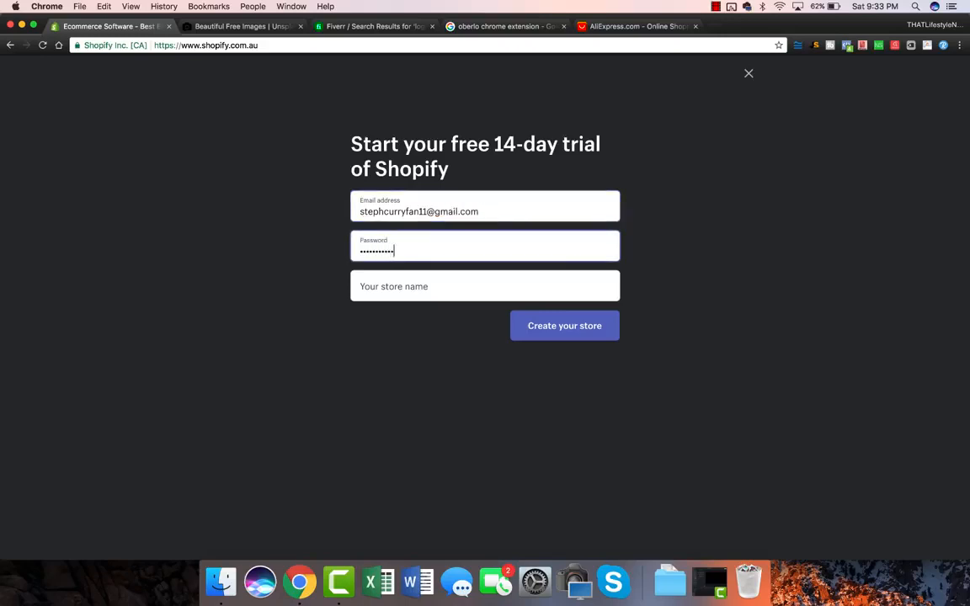
Name the store GolfSamurai and create it.
left_click(414, 292)
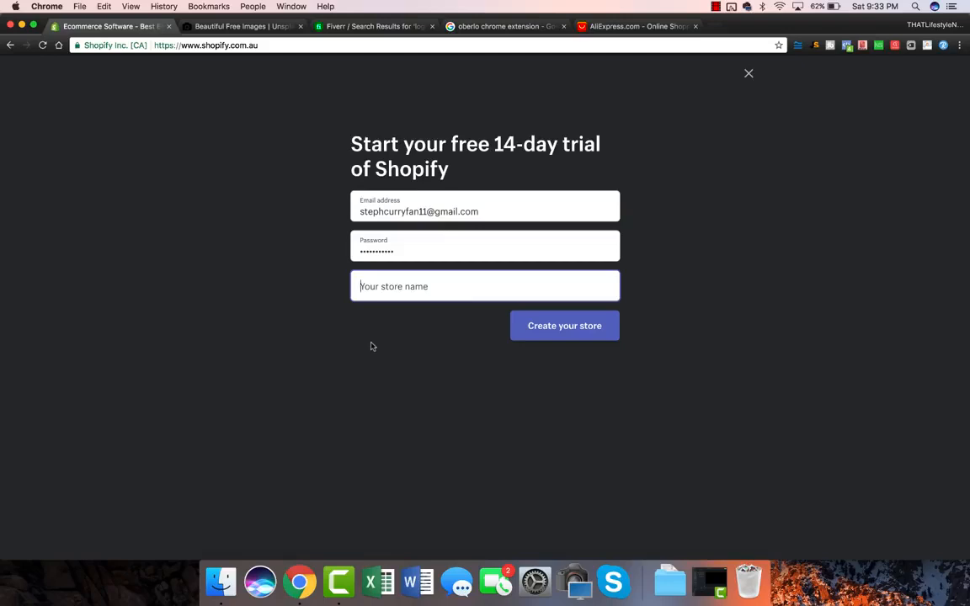
type("Golf Samu")
key("BackSpace")
key("BackSpace")
key("BackSpace")
key("BackSpace")
key("BackSpace")
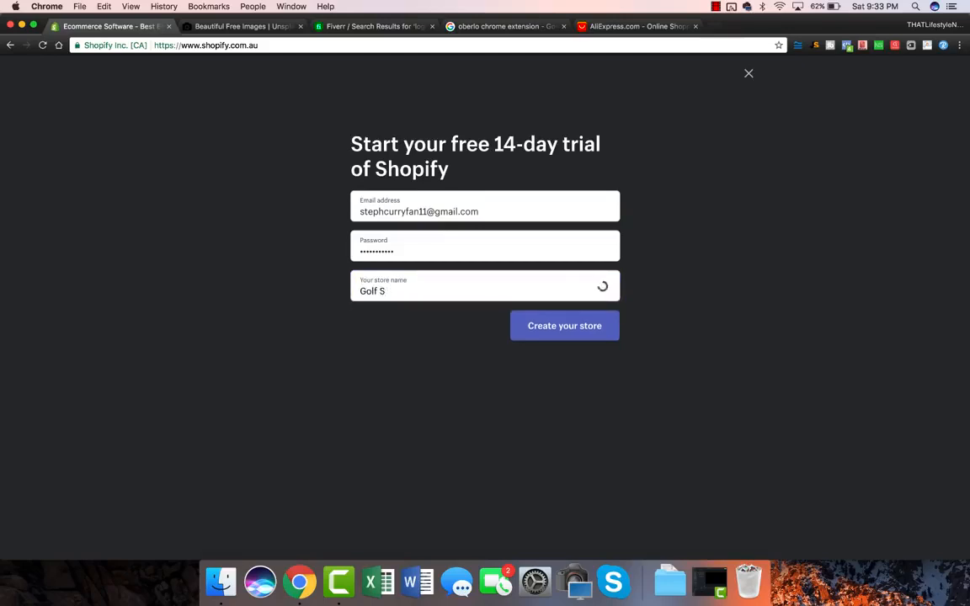
type("Samurai")
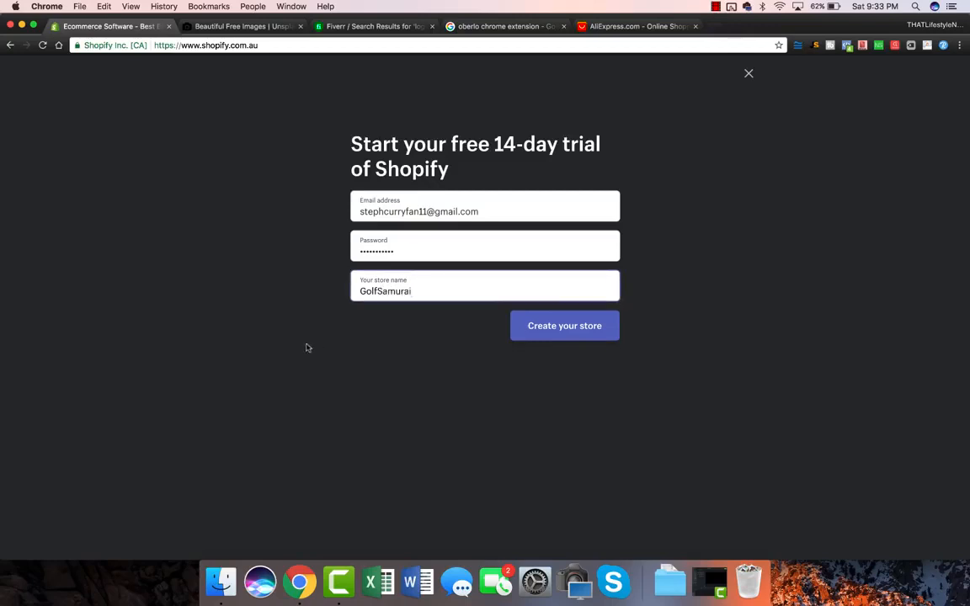
left_click(555, 336)
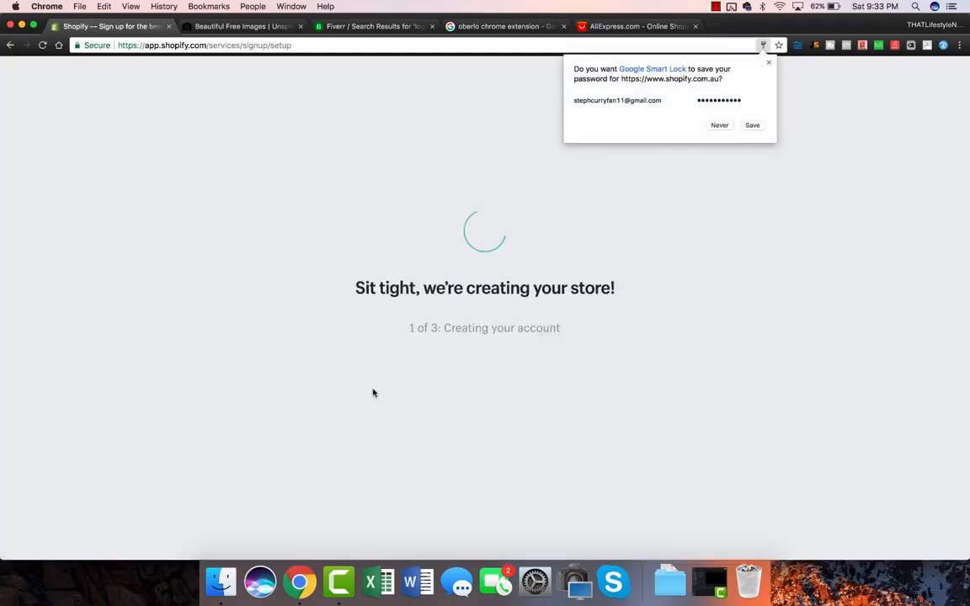
Save the signup password in the browser and answer that you sell with a different system.
left_click(749, 128)
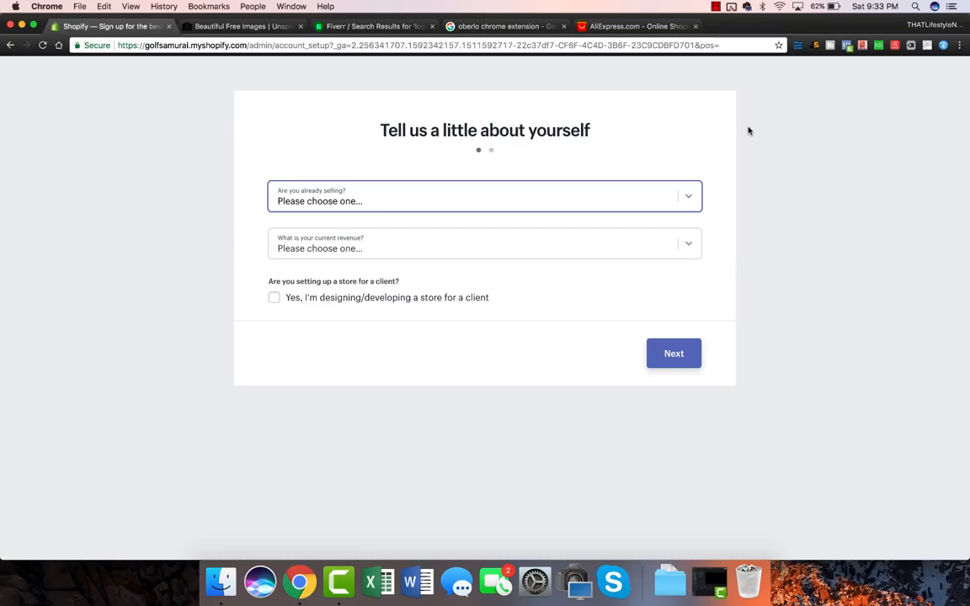
left_click(595, 197)
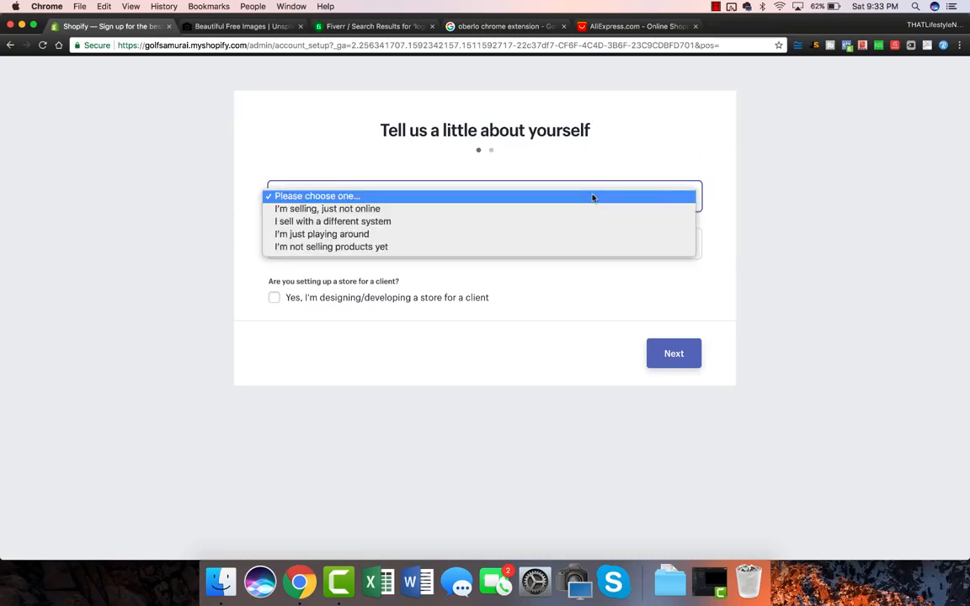
left_click(556, 221)
Pick Amazon as the selling platform, set revenue to $1,000,000+, and continue.
left_click(335, 249)
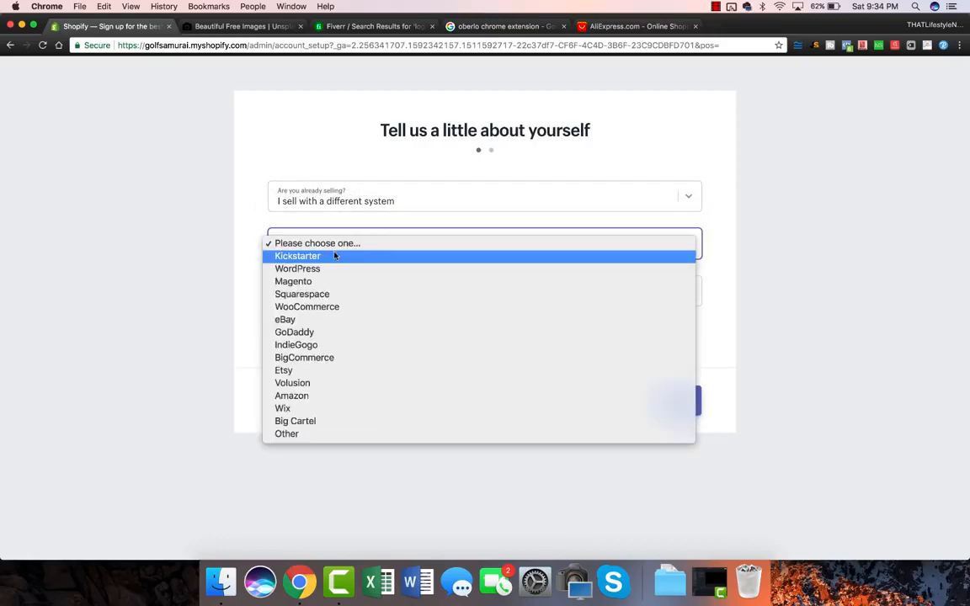
left_click(303, 395)
left_click(357, 288)
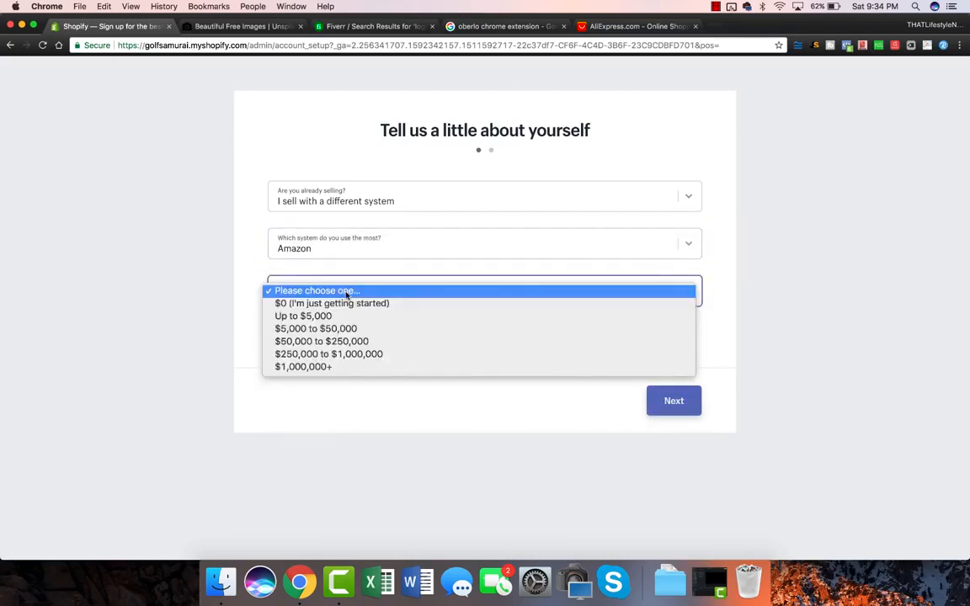
left_click(335, 372)
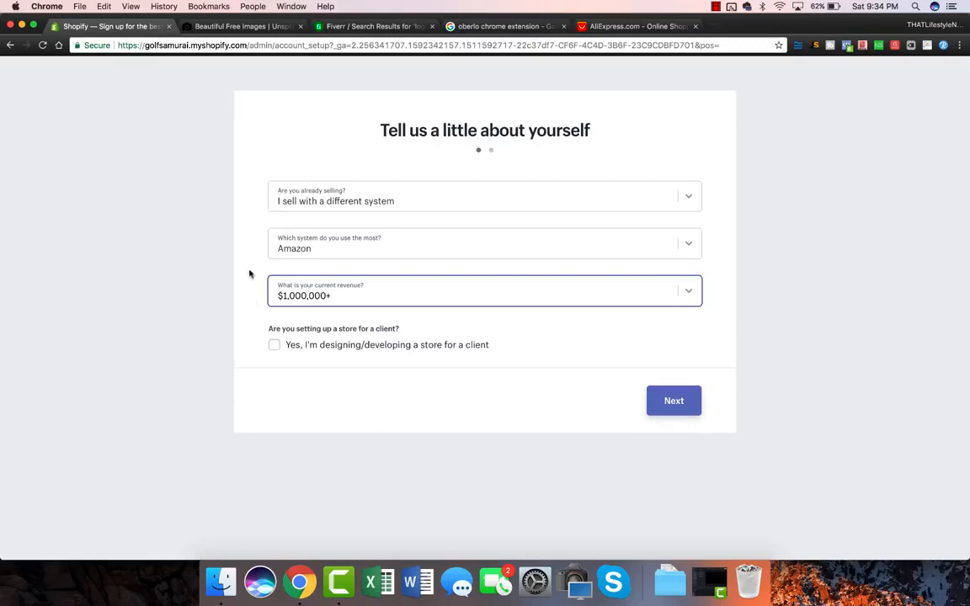
left_click(674, 401)
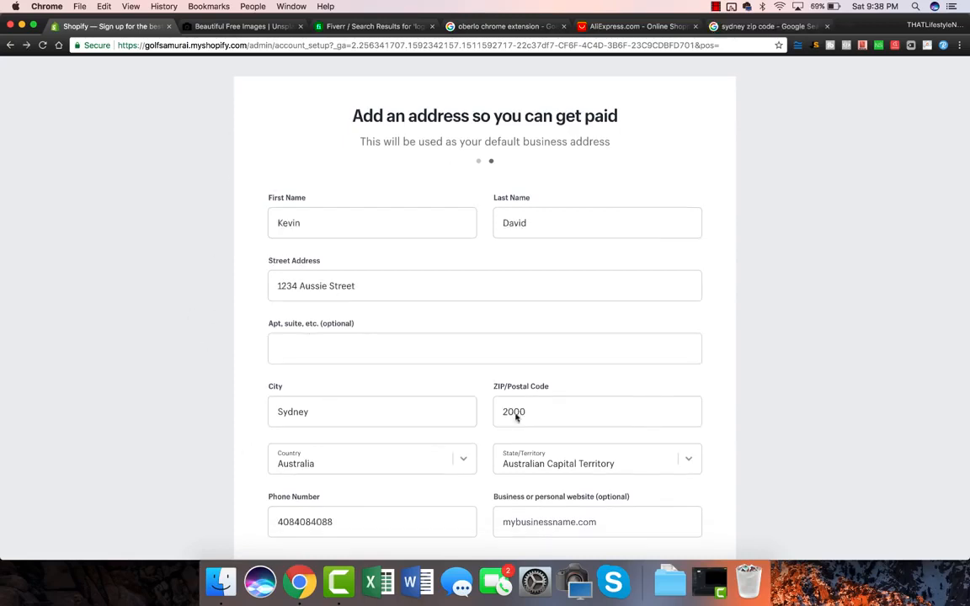
Submit the Sydney business address and enter the GolfSamurai store admin.
scroll(417, 323, "down", 2)
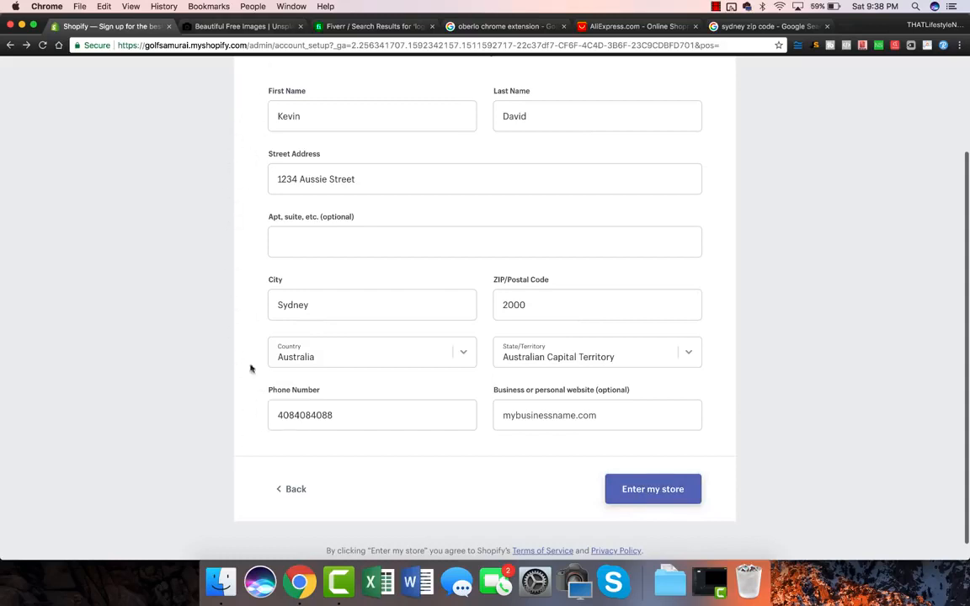
left_click(671, 490)
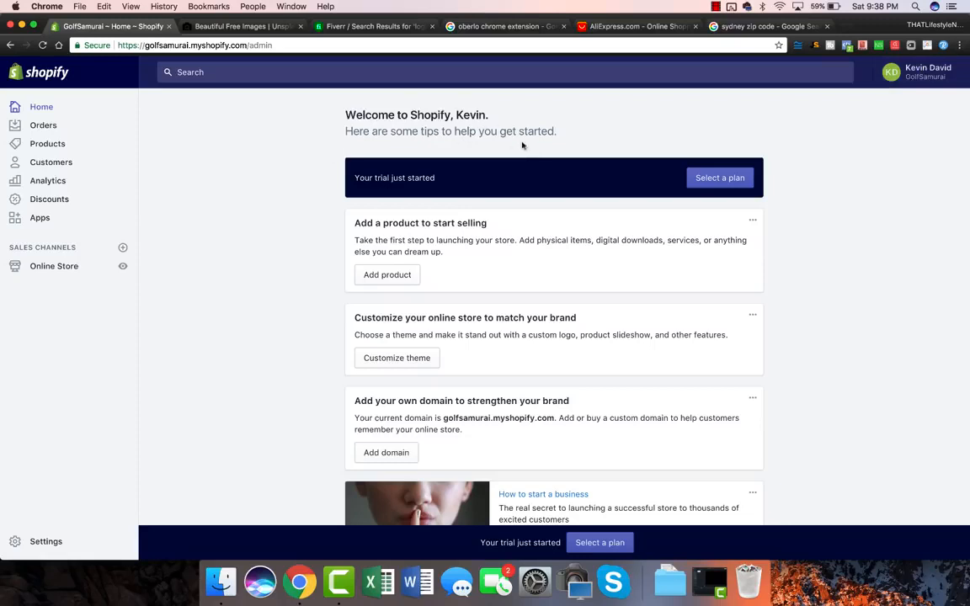
Go to the Online Store themes, confirm Debut is current, and browse the free themes.
left_click(48, 268)
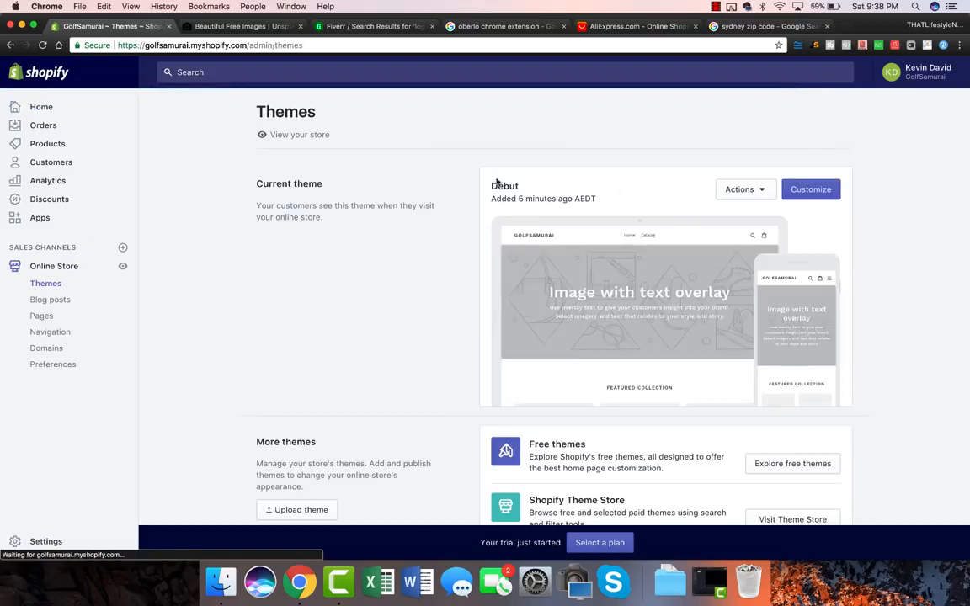
left_click_drag(492, 186, 520, 187)
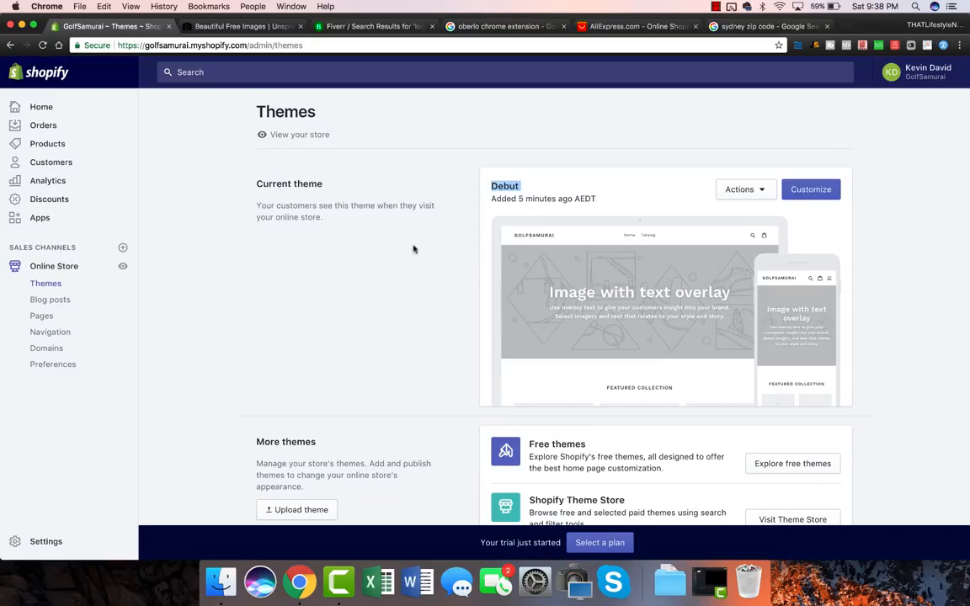
scroll(402, 329, "down", 3)
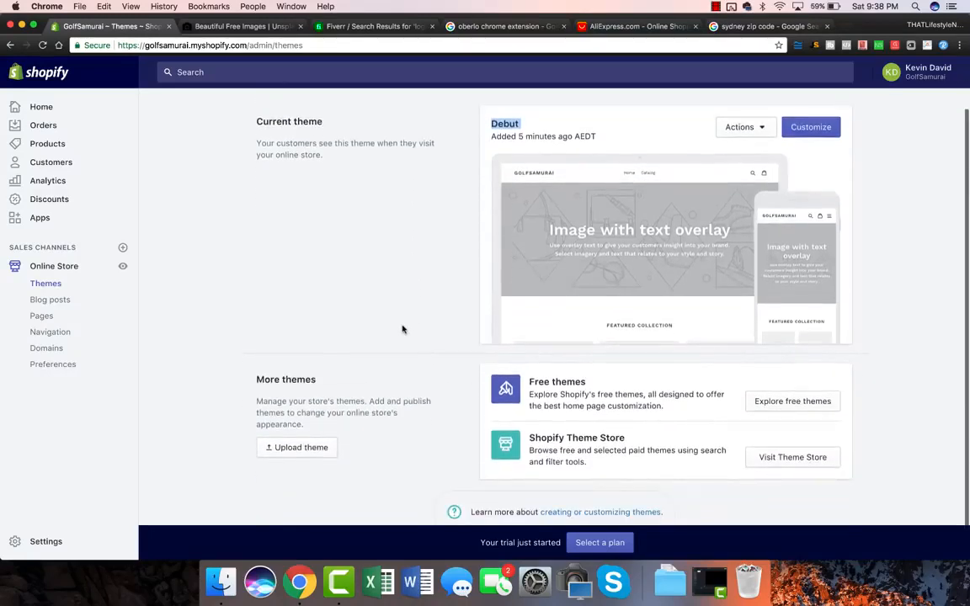
scroll(781, 407, "down", 2)
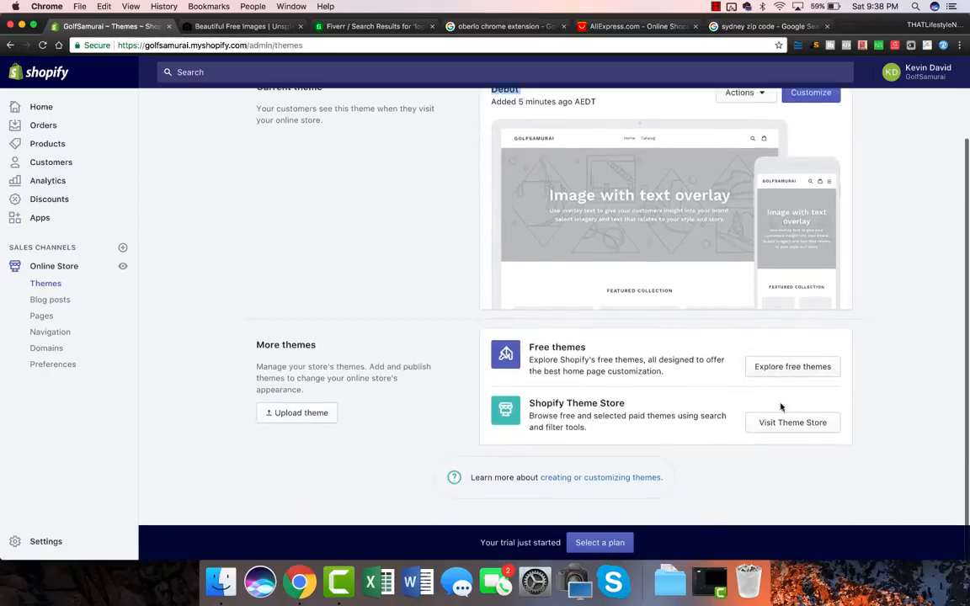
left_click(771, 368)
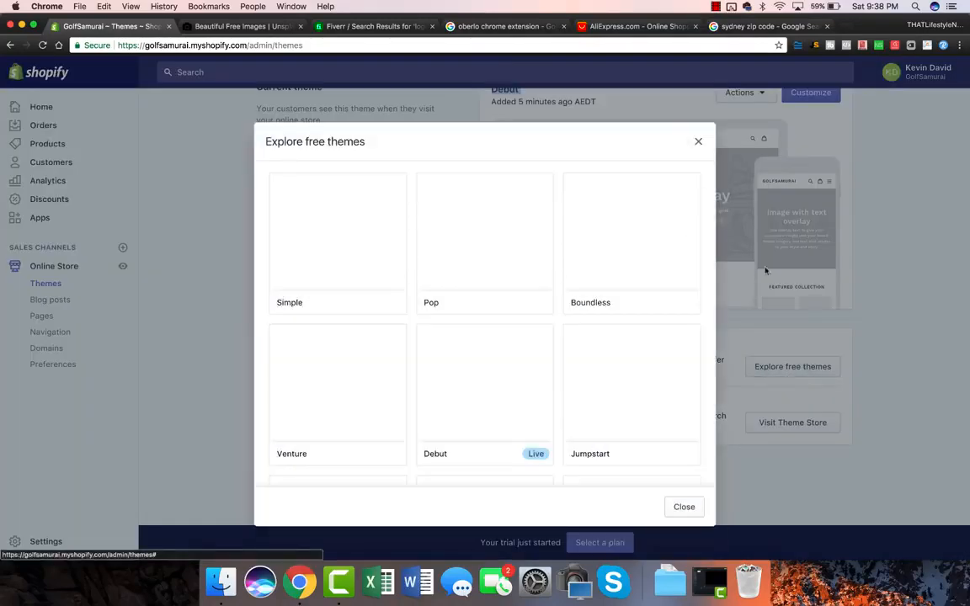
Pick the free Brooklyn theme from the gallery and add it to the store.
left_click(698, 141)
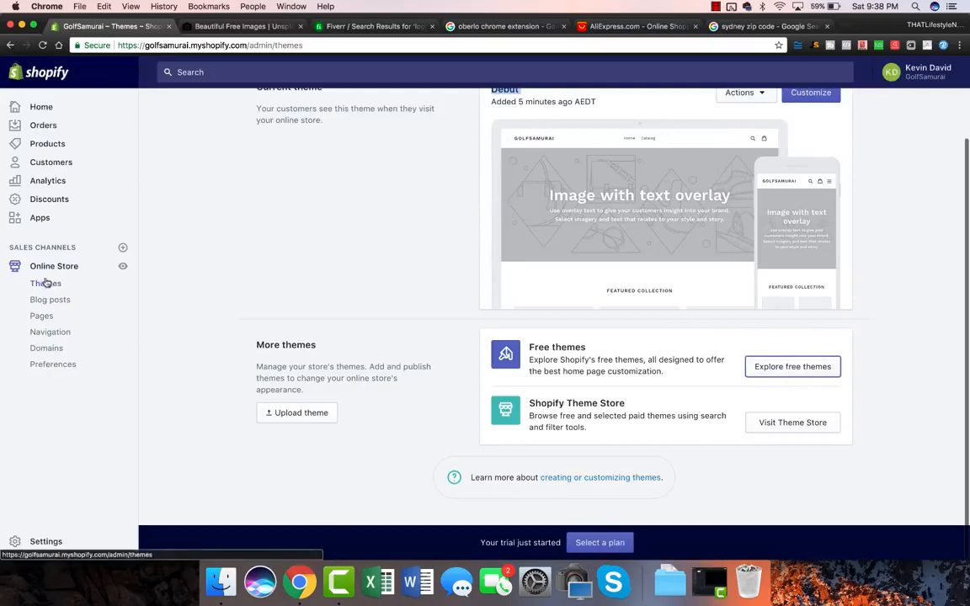
left_click(812, 368)
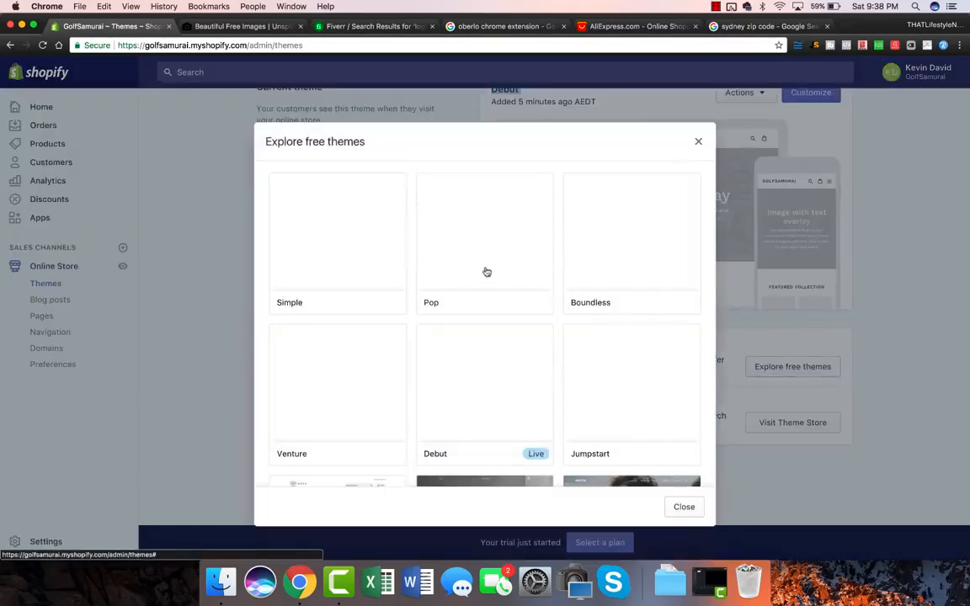
scroll(486, 271, "down", 5)
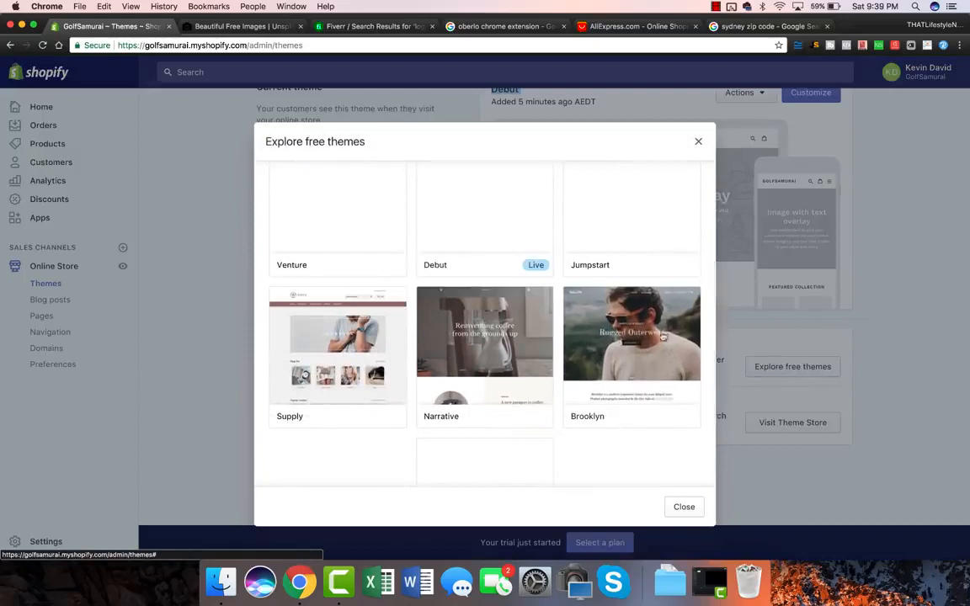
left_click(663, 336)
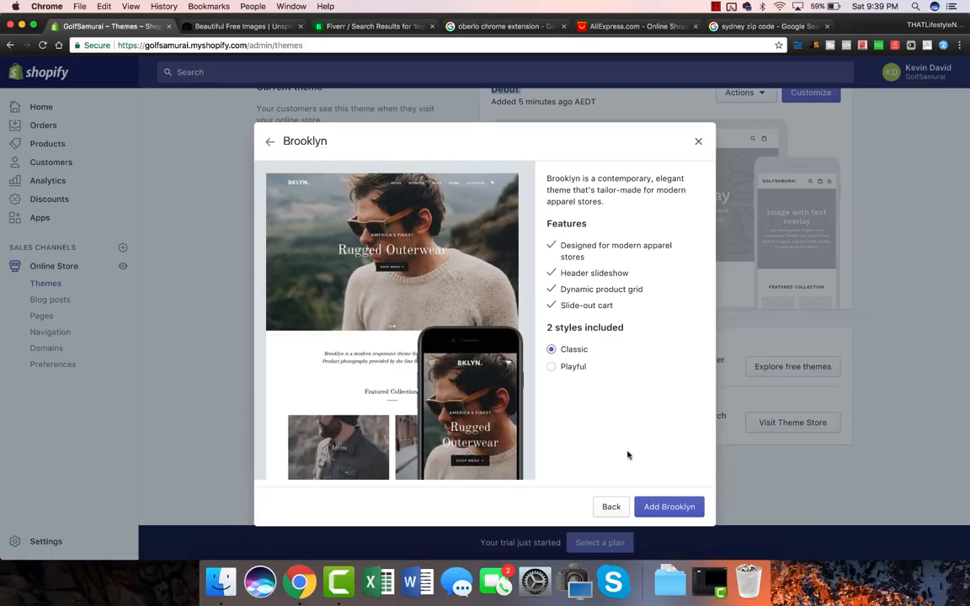
left_click(660, 505)
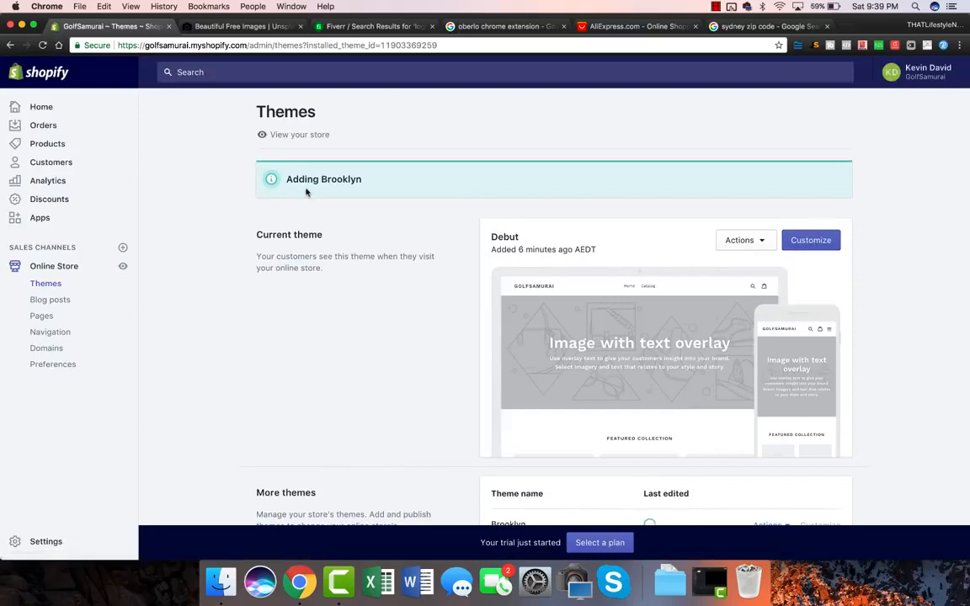
Publish Brooklyn as the live theme in place of Debut and open its customizer.
left_click(318, 303)
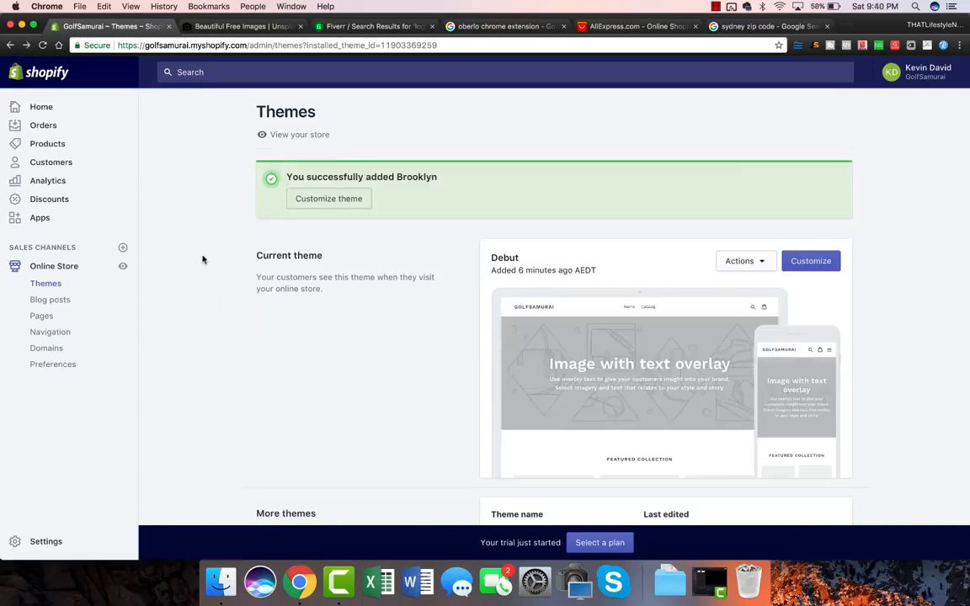
scroll(202, 259, "down", 3)
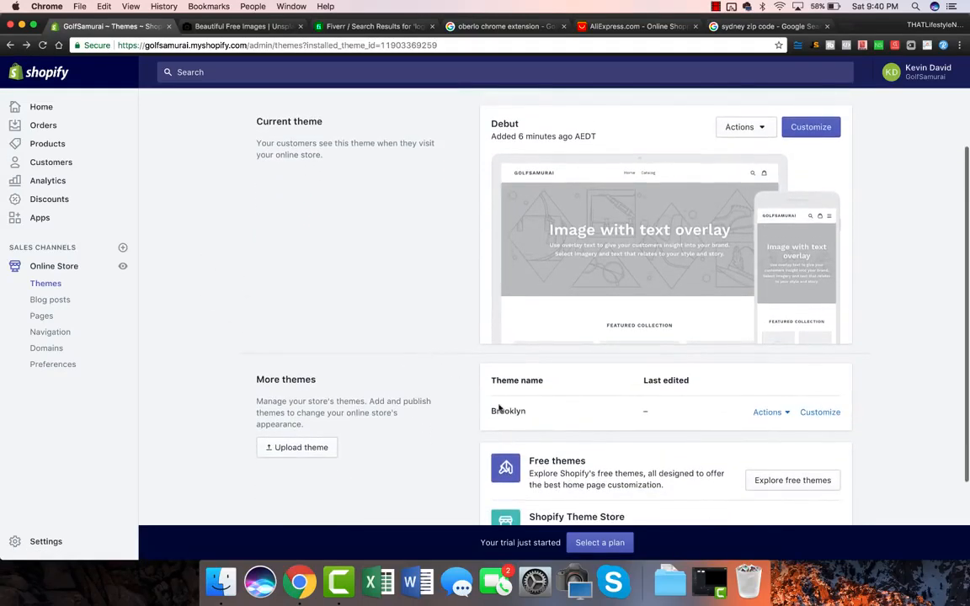
left_click(786, 413)
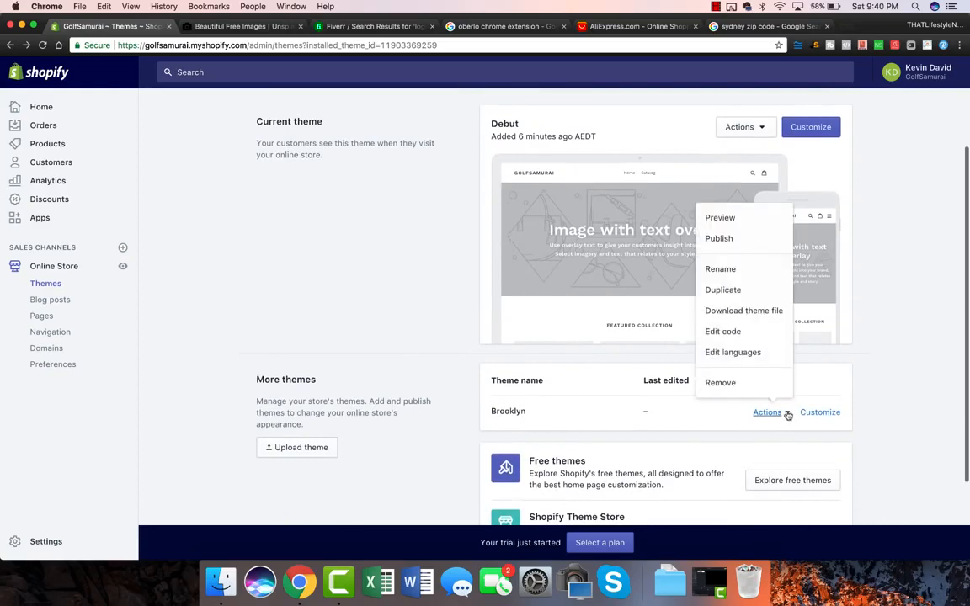
left_click(721, 239)
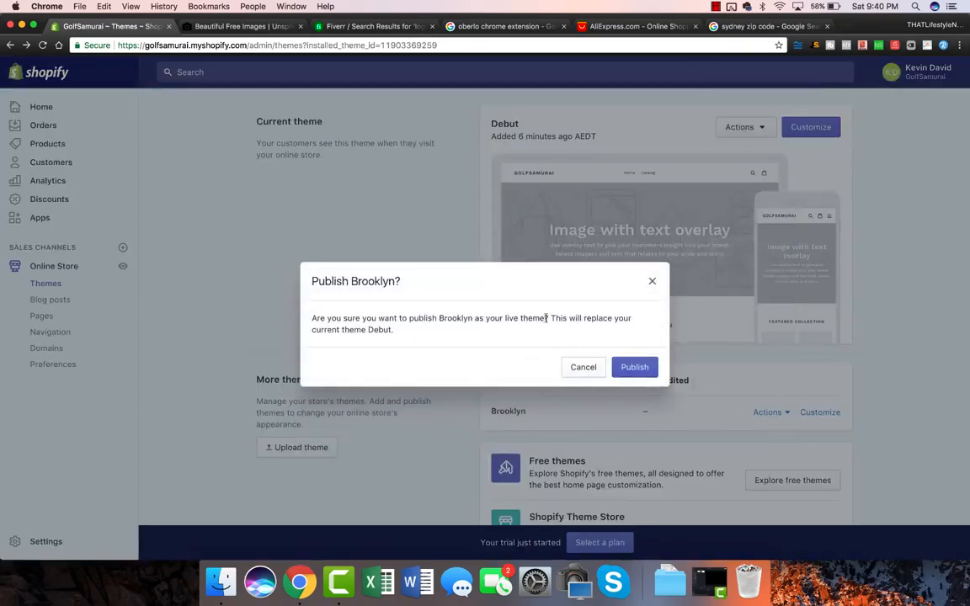
left_click(635, 369)
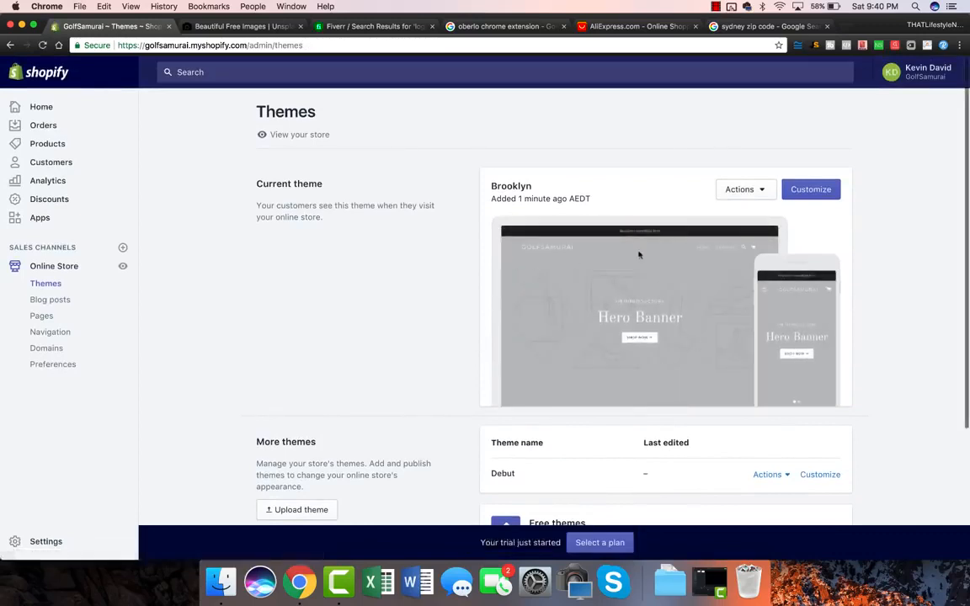
left_click(811, 191)
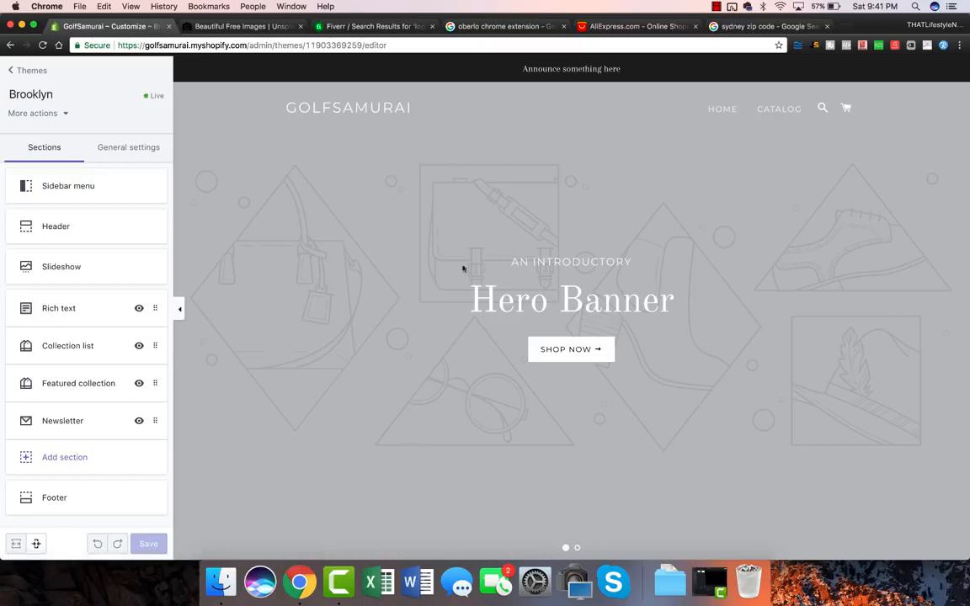
left_click(577, 547)
left_click(565, 548)
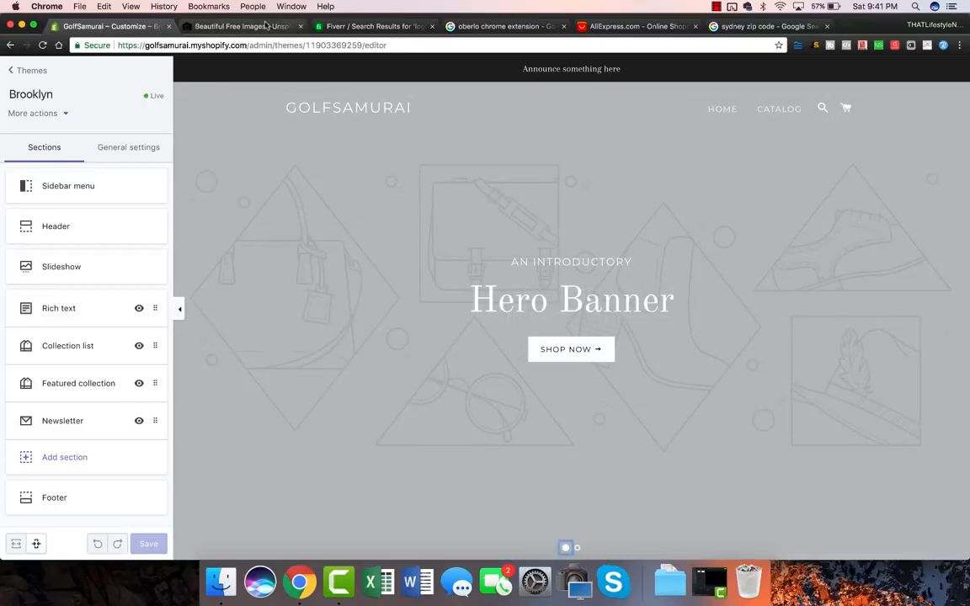
Search Unsplash for 'golf' and open the golfer and golf-balls photos in new tabs.
left_click(265, 26)
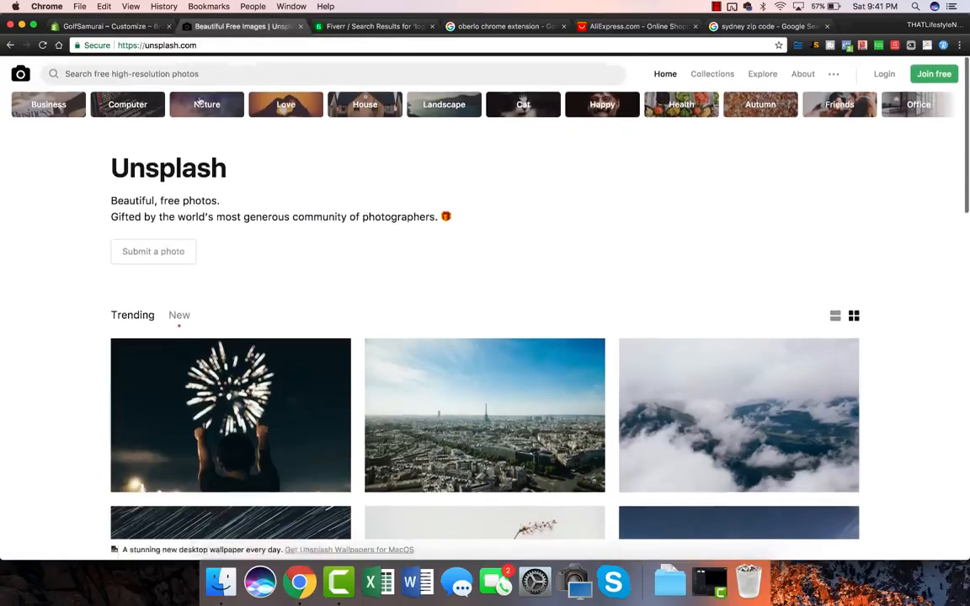
left_click(145, 73)
type("golf")
key("Return")
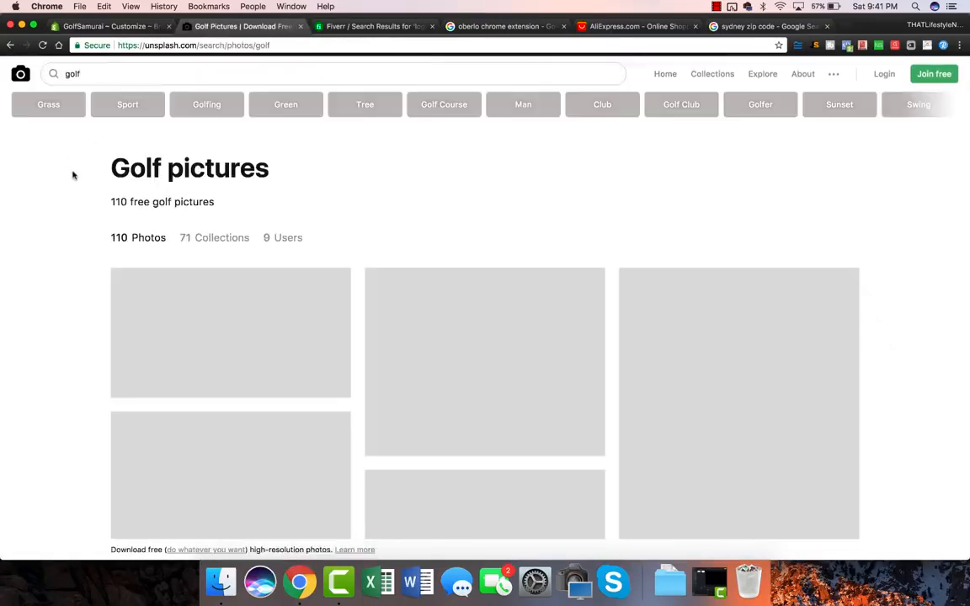
double_click(119, 202)
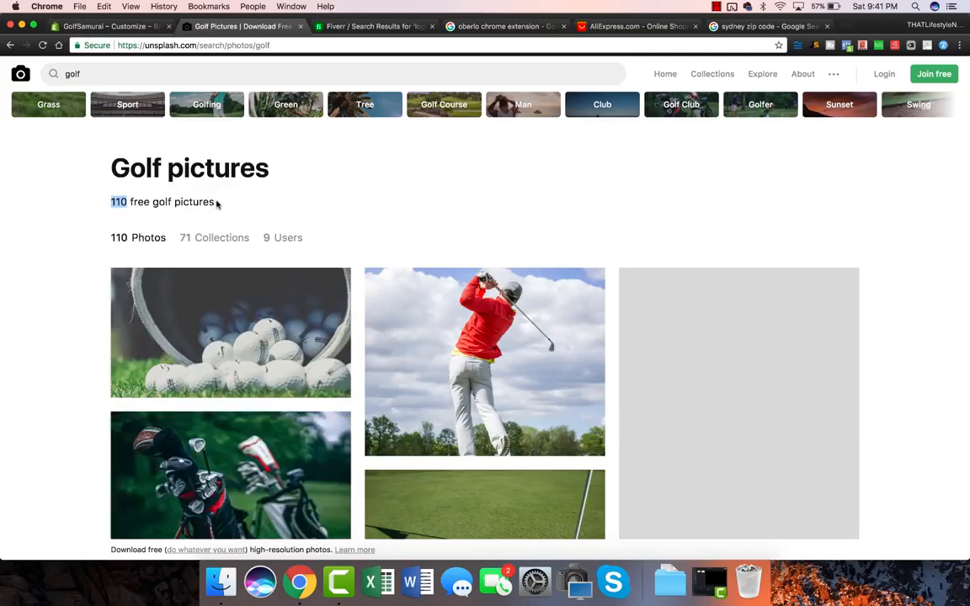
scroll(70, 318, "down", 2)
scroll(70, 318, "down", 5)
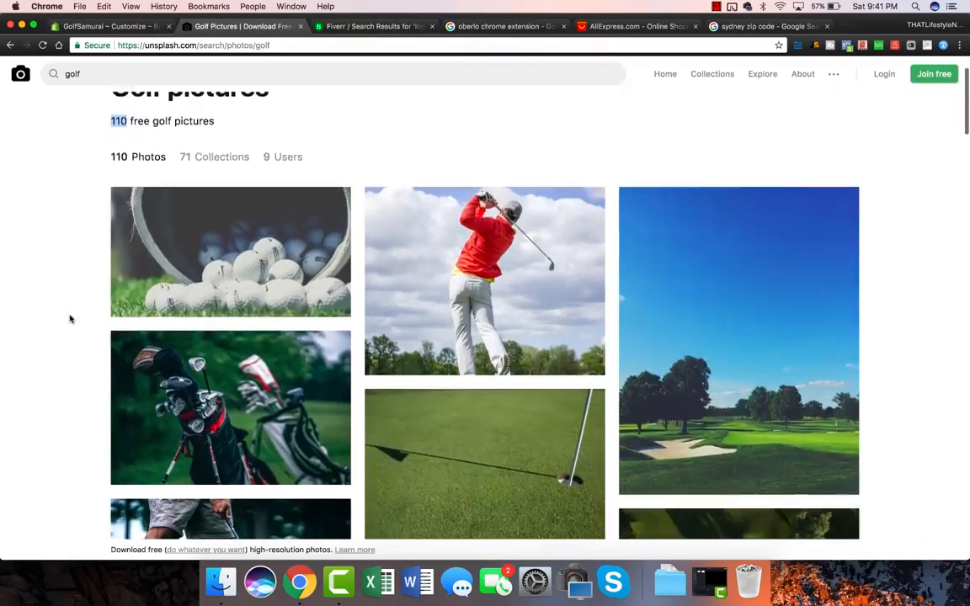
scroll(70, 319, "down", 2)
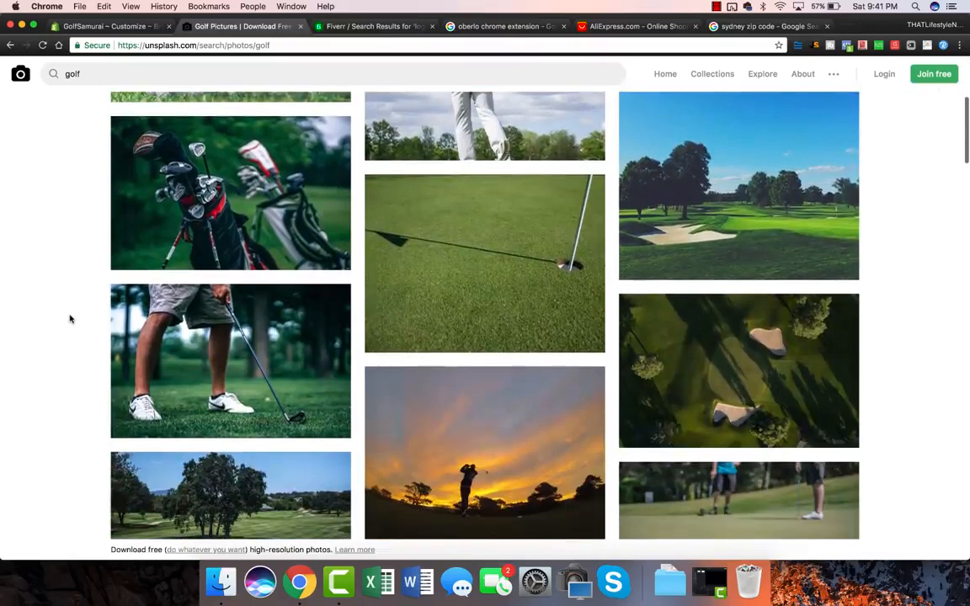
scroll(70, 319, "down", 2)
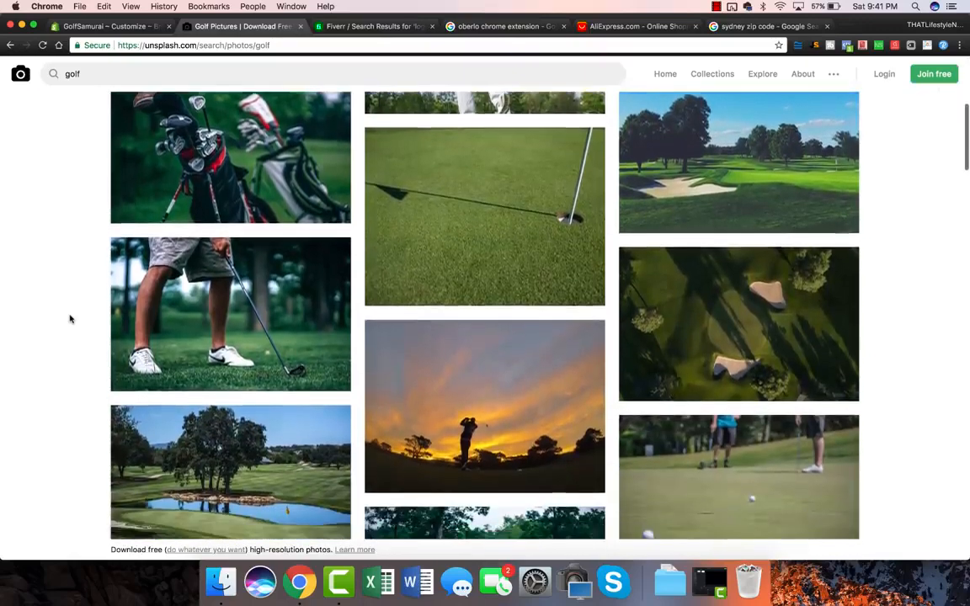
left_click(194, 329, "super")
scroll(195, 329, "up", 8)
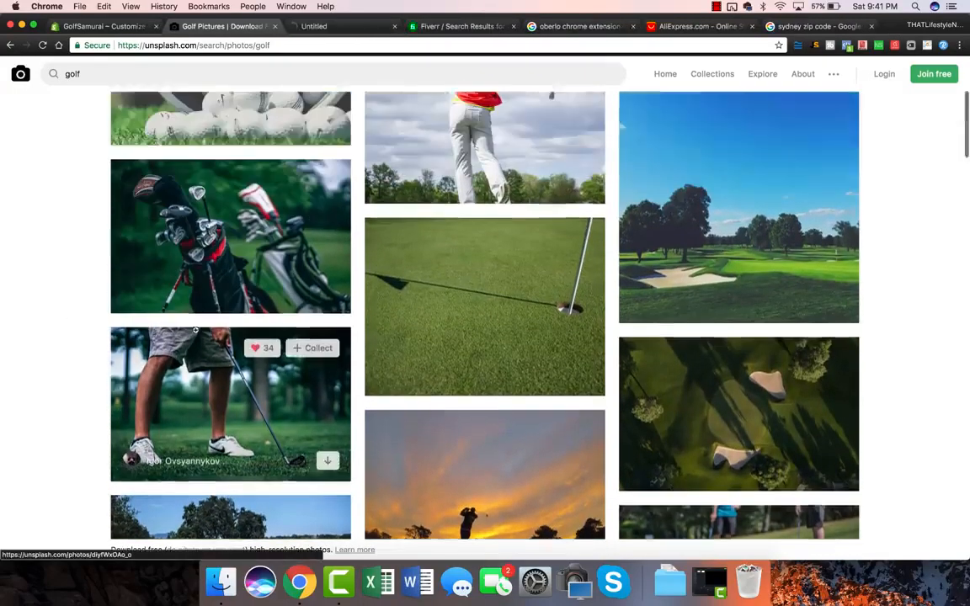
left_click(219, 345, "super")
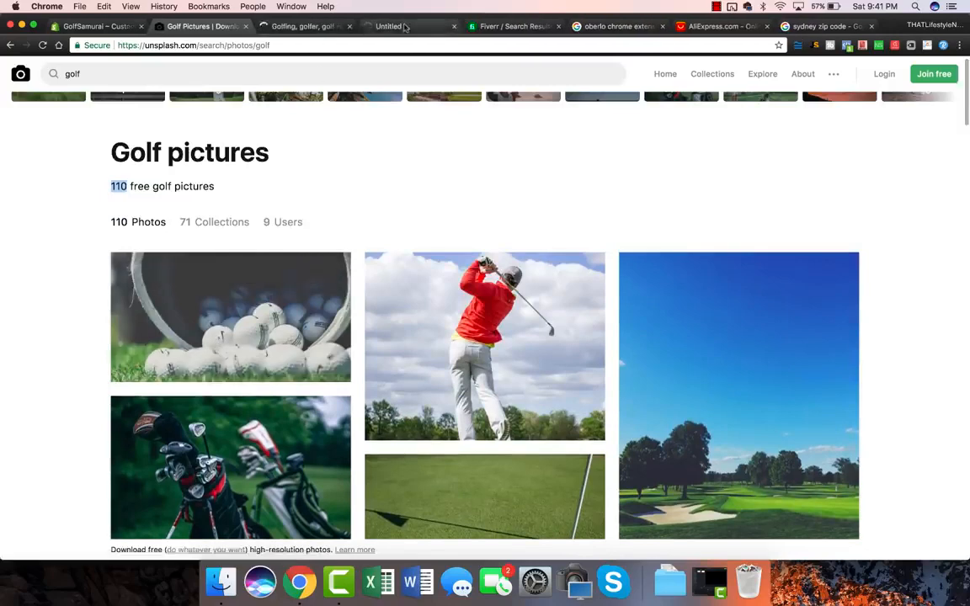
Download the golf-balls and golfer photos, then return to the GolfSamurai theme editor.
left_click(405, 27)
mouse_move(968, 105)
left_mouse_down()
mouse_move(885, 105)
mouse_move(968, 105)
left_mouse_up()
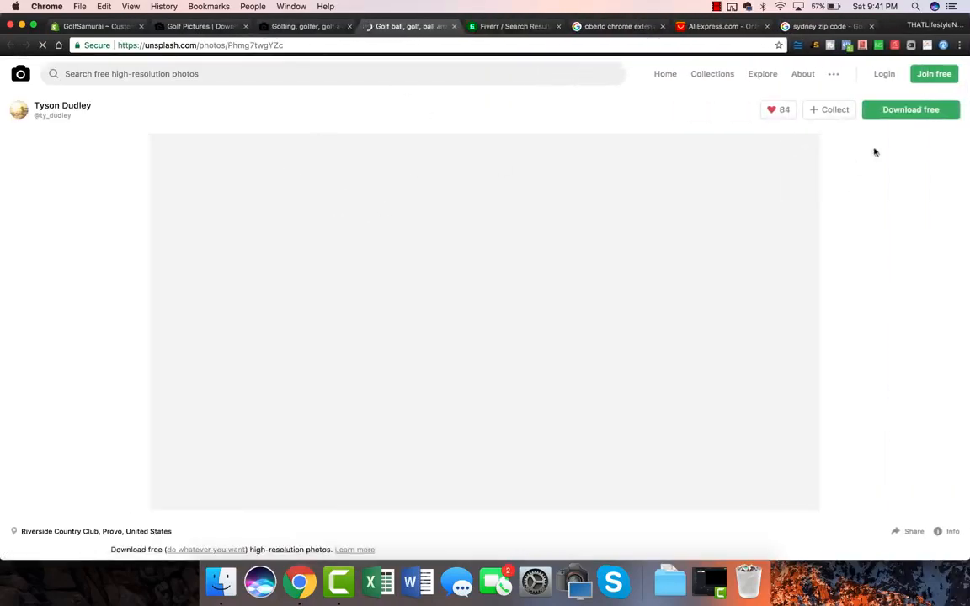
left_click(911, 110)
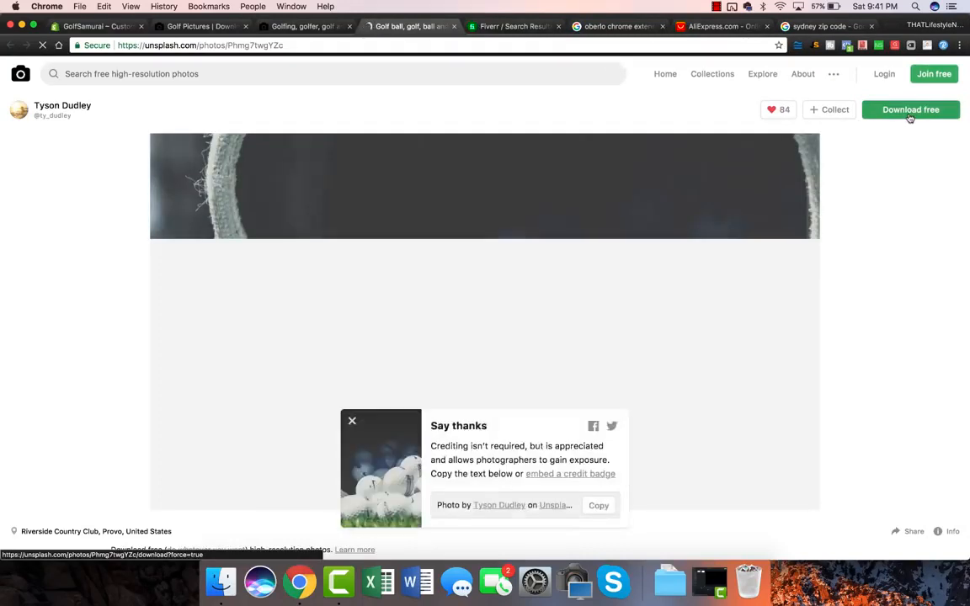
left_click(352, 397)
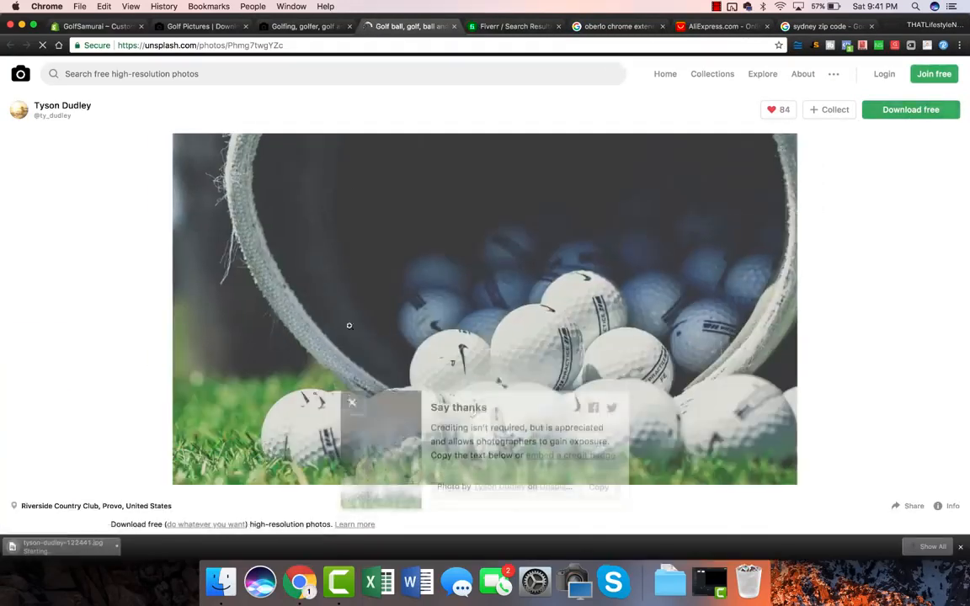
left_click(307, 28)
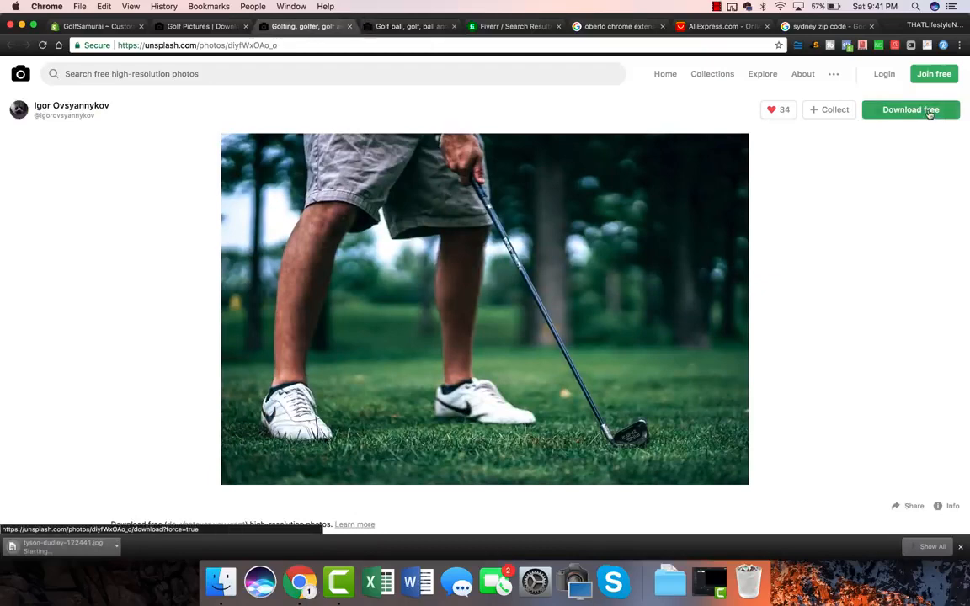
left_click(929, 113)
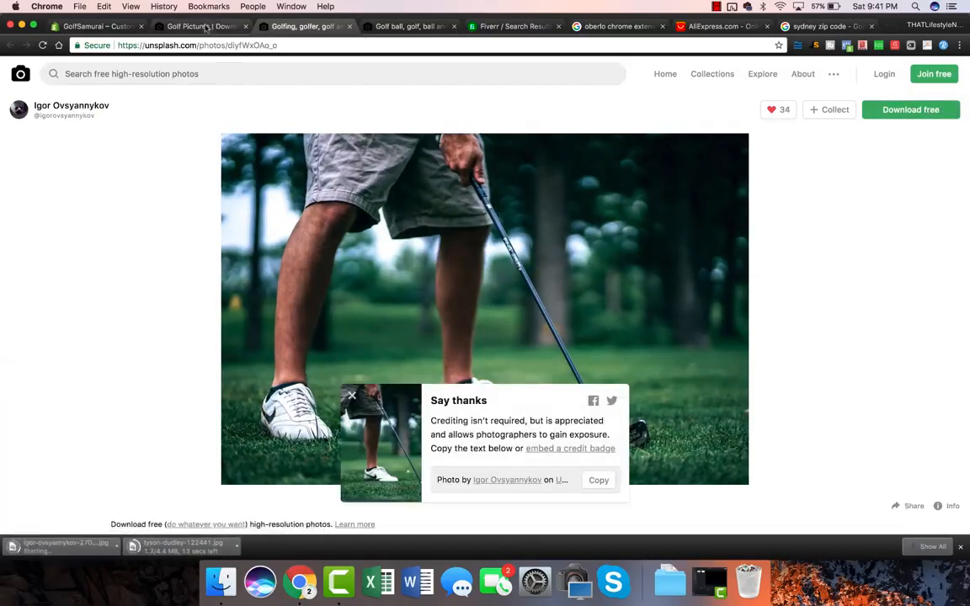
left_click(205, 27)
left_click(93, 27)
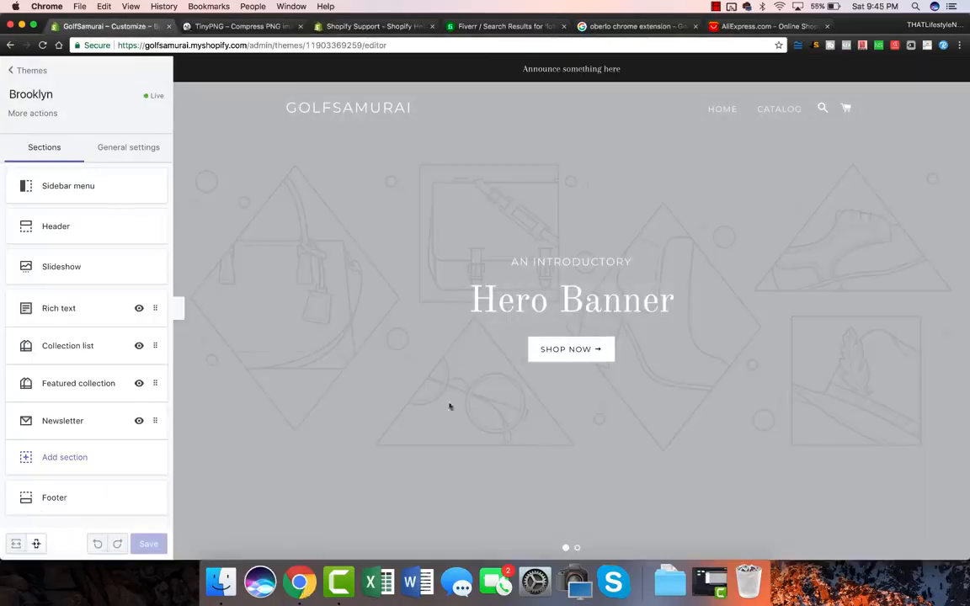
Switch to the TinyPNG image compression tab.
left_click(253, 26)
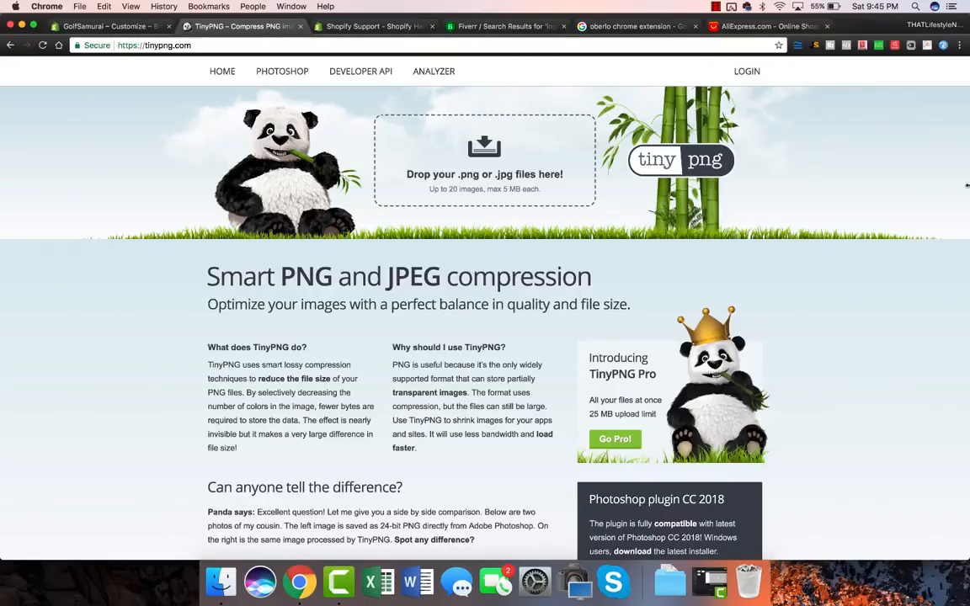
Compress both golf photos in TinyPNG (−71%, −62%) and download the smaller copies.
left_click_drag(967, 185, 864, 173)
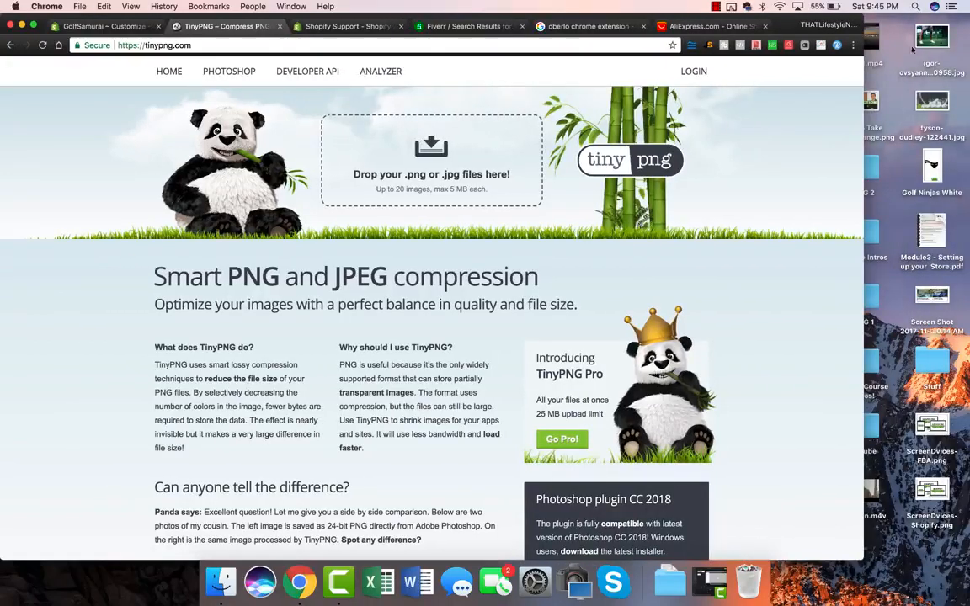
left_click_drag(913, 49, 456, 162)
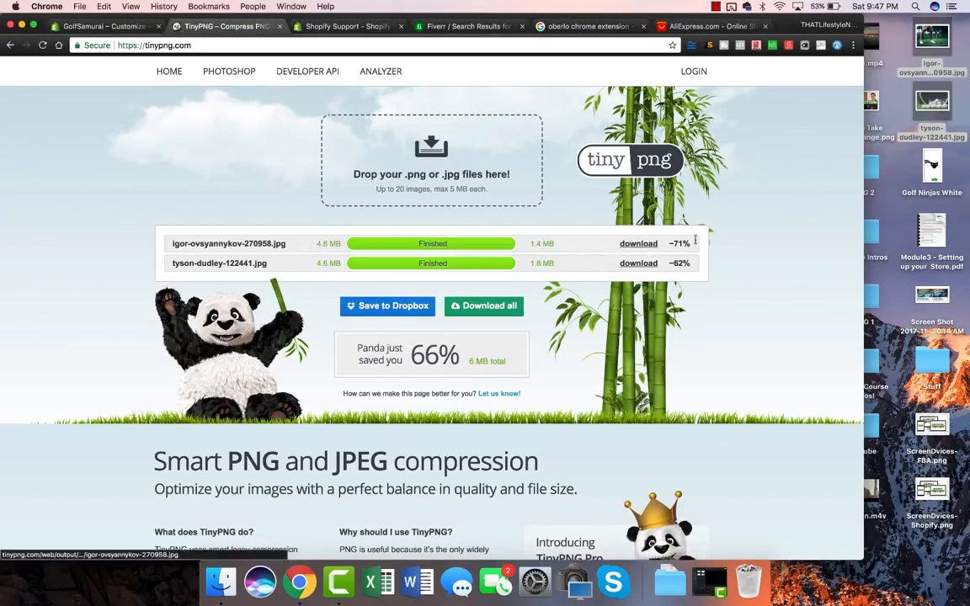
left_click(642, 245)
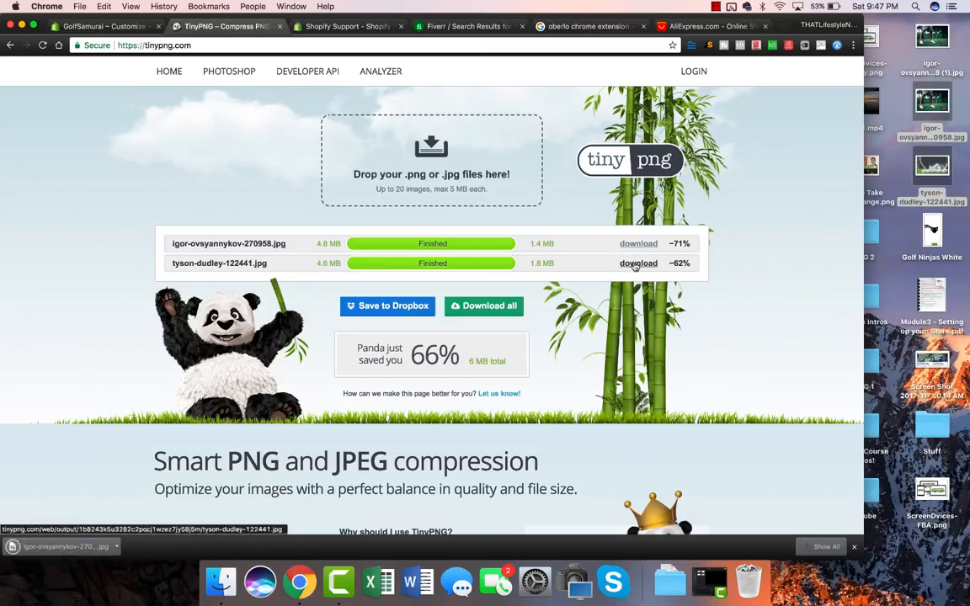
left_click(635, 264)
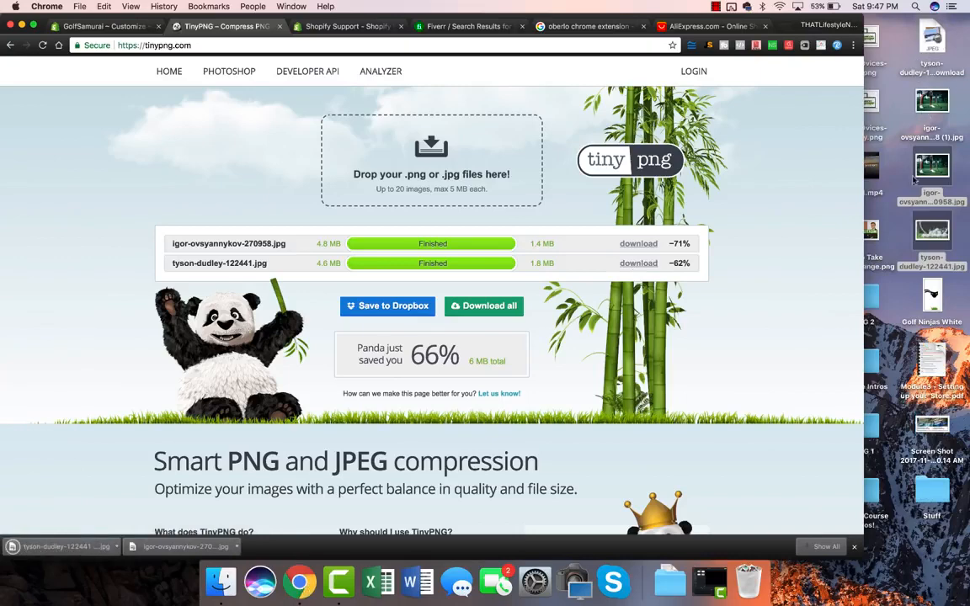
left_click_drag(905, 170, 746, 579)
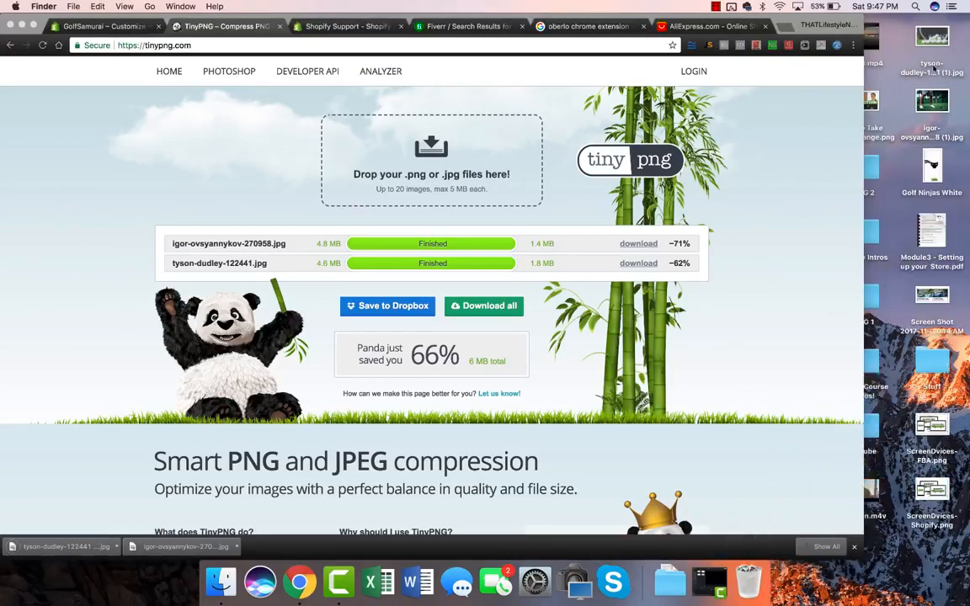
Rename the compressed golf-balls photo to 'Golf Samurai Header Image'.
left_click(931, 71)
key("Return")
type("Golf Samurai")
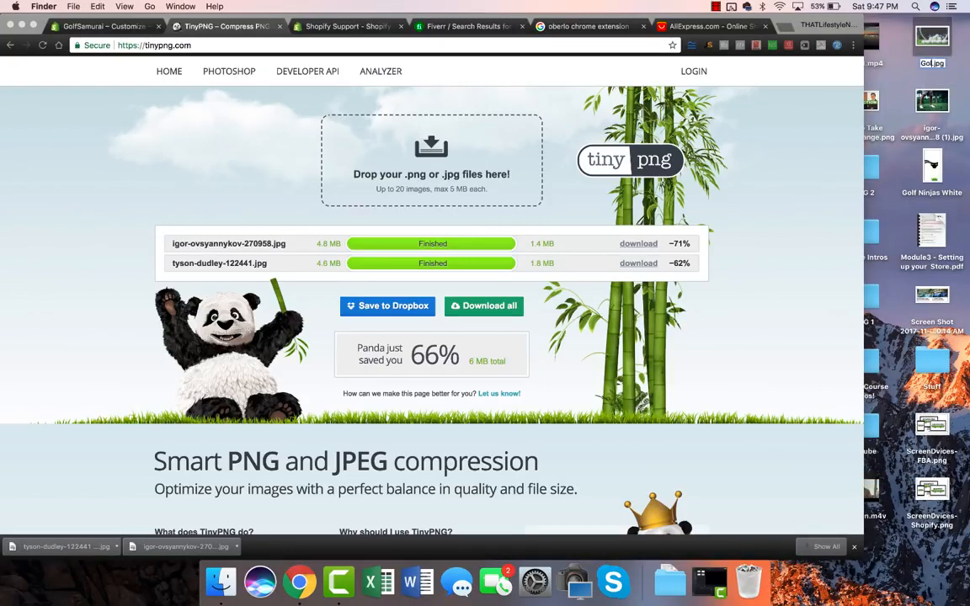
type(" Header")
type("Image")
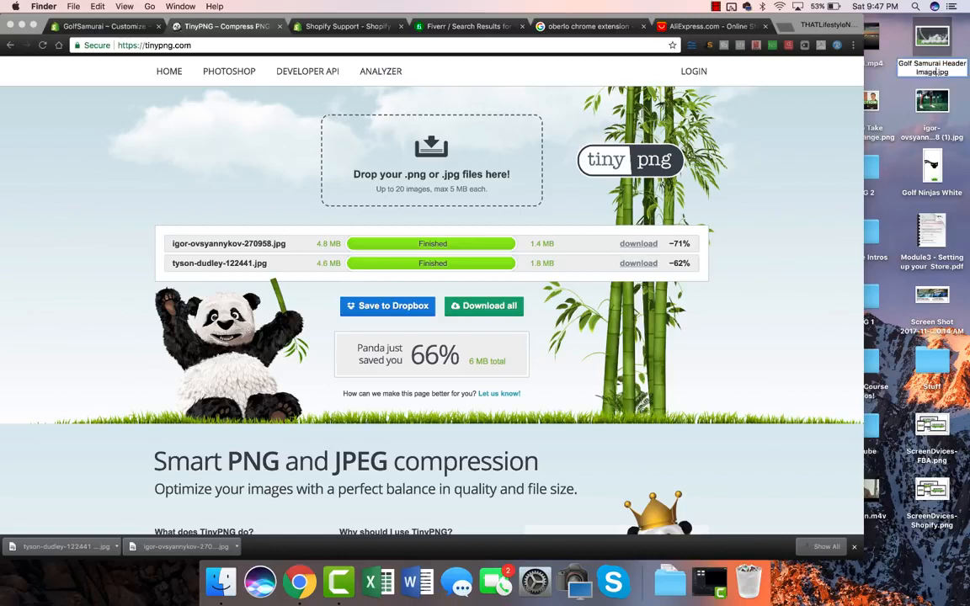
key("Return")
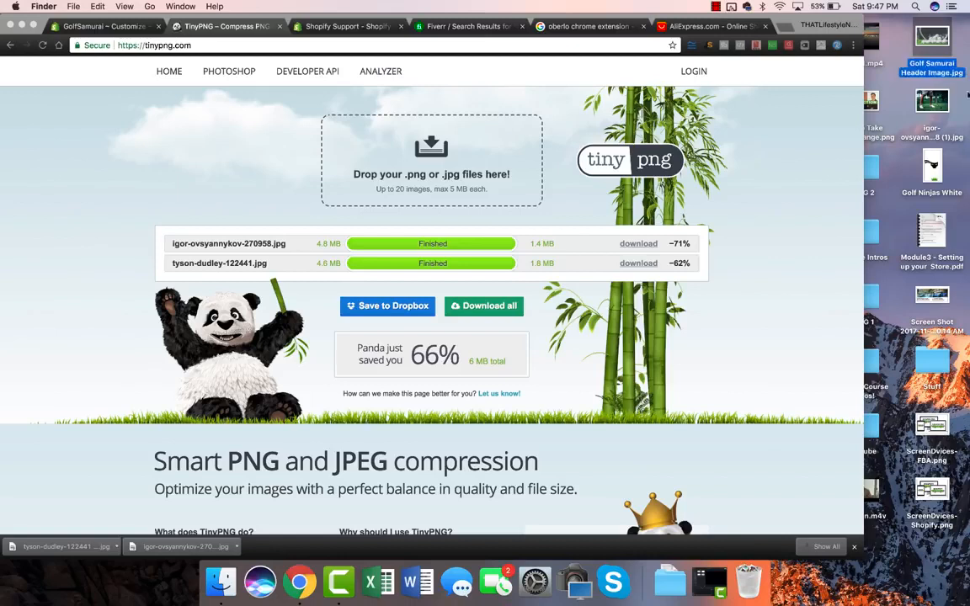
Rename the compressed golfer photo to 'Golf Samurai Header Image 1'.
left_click(918, 72)
left_click_drag(936, 72, 880, 60)
key("super+c")
left_click(932, 103)
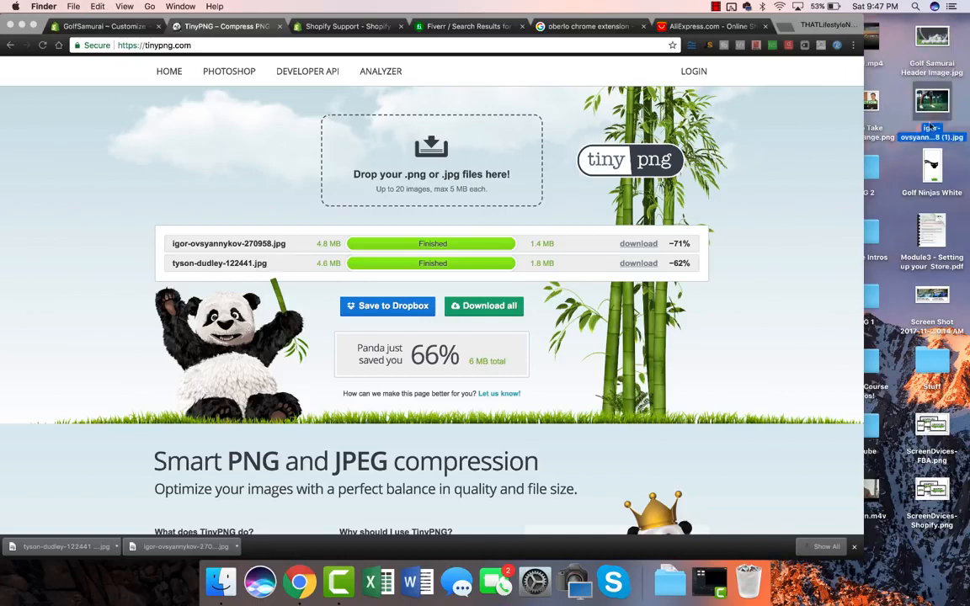
left_click(931, 128)
key("super+v")
type("1")
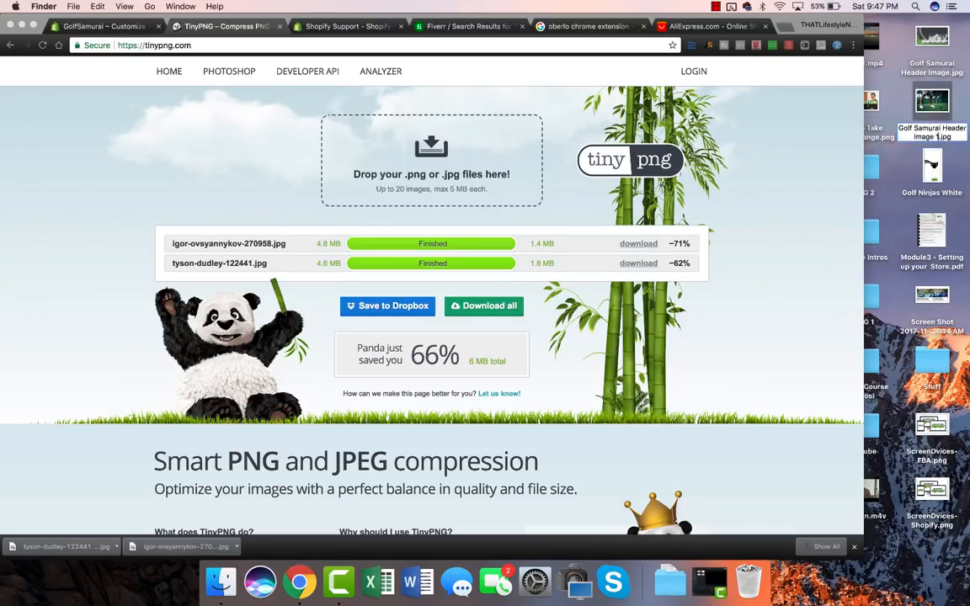
key("Return")
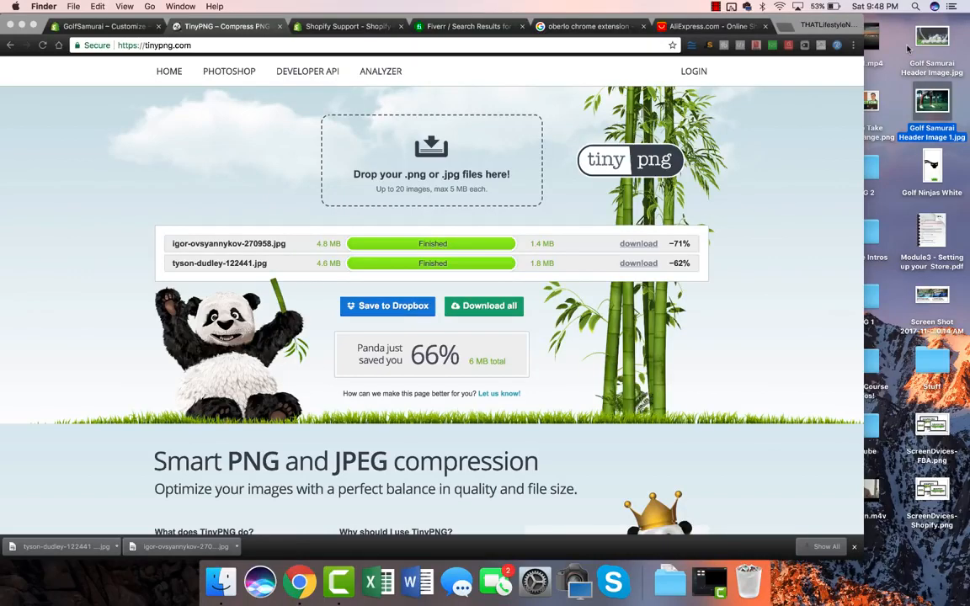
Upload Golf Samurai Header Image.jpg as the first slide's image and save.
left_click(142, 27)
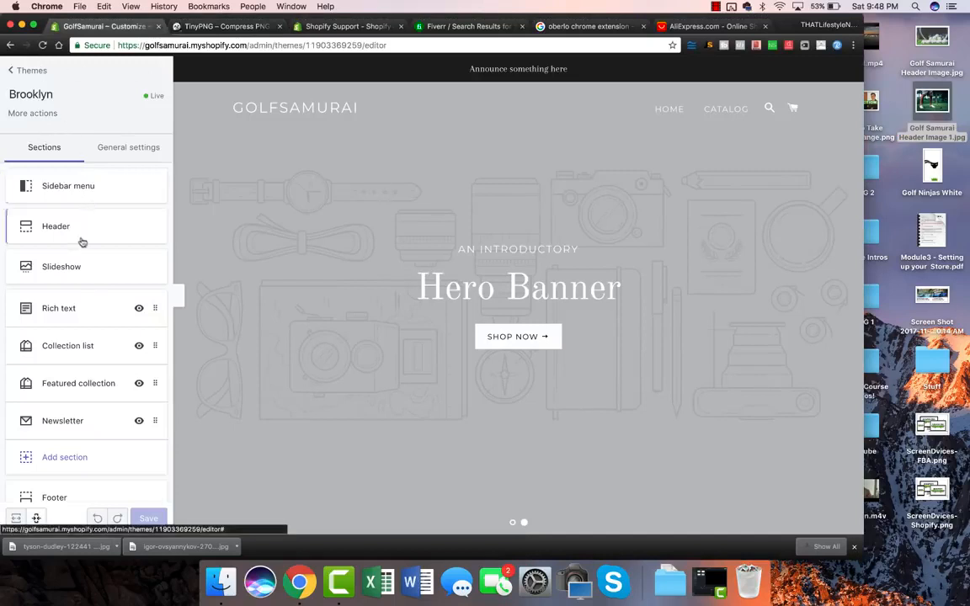
left_click(57, 274)
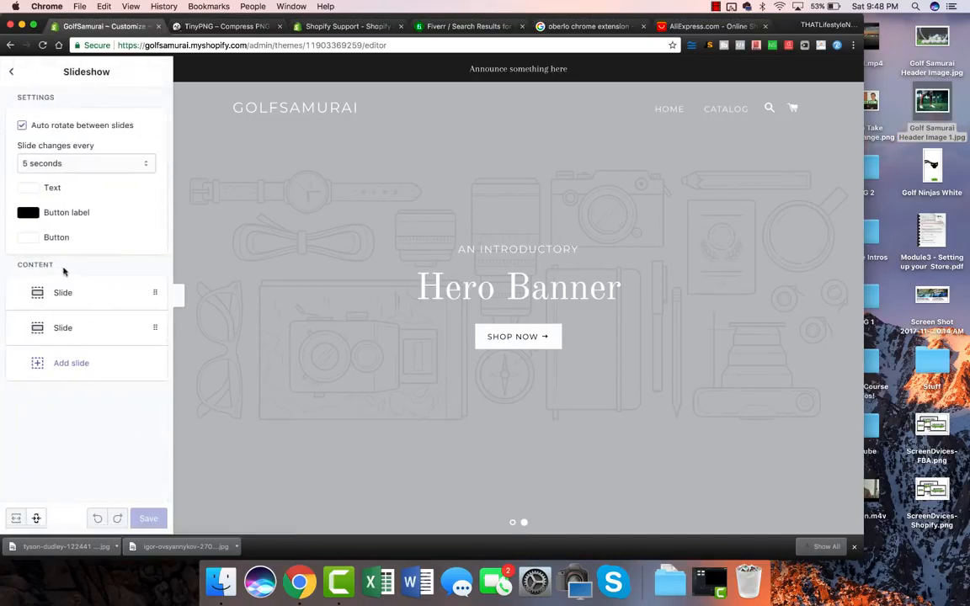
left_click(67, 293)
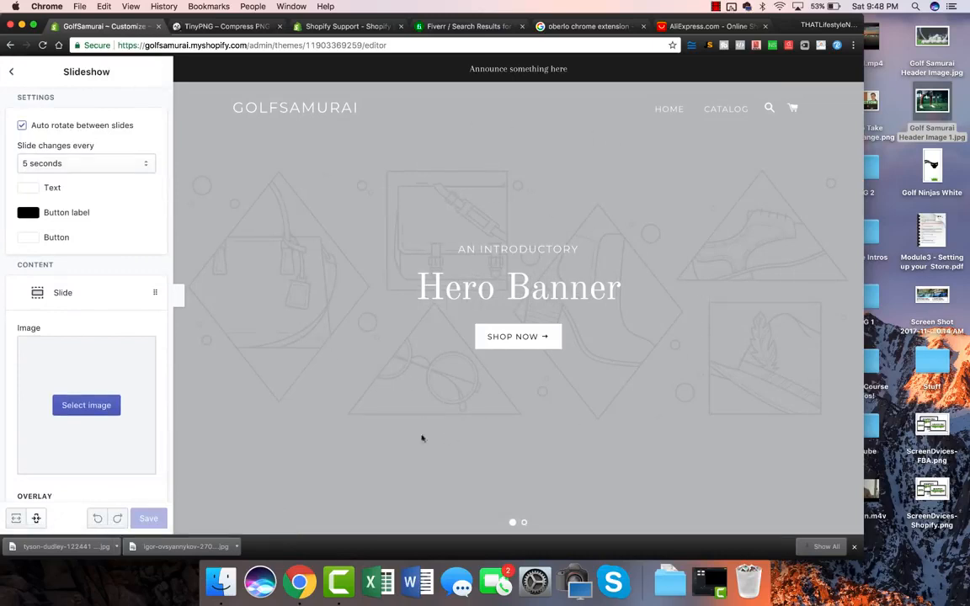
left_click(99, 404)
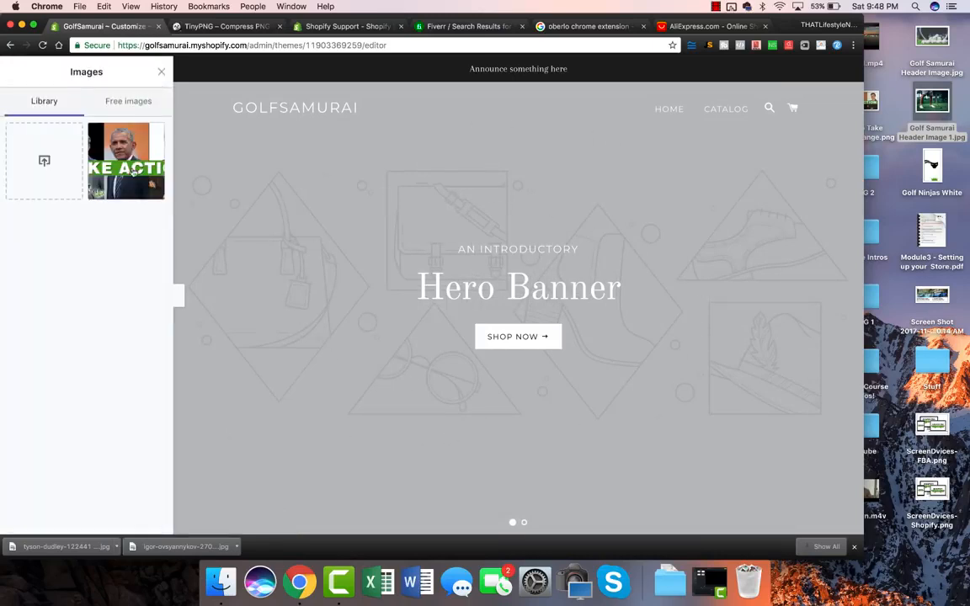
left_click(50, 141)
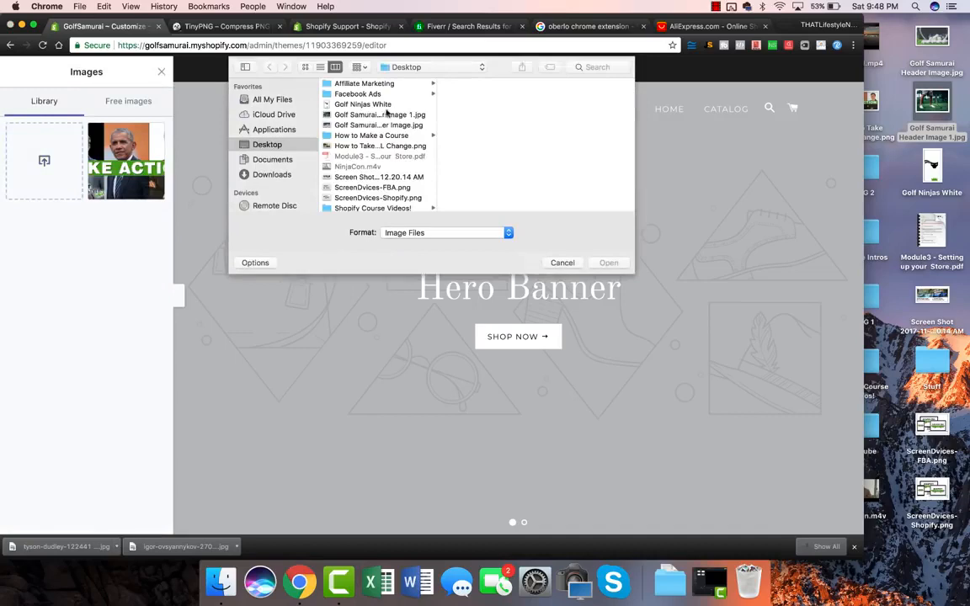
left_click(379, 125)
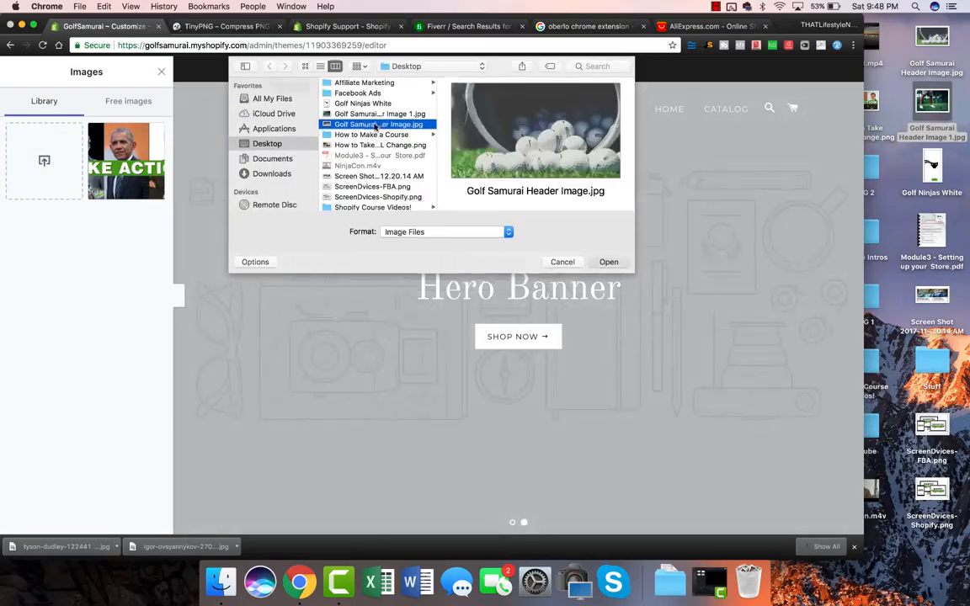
double_click(374, 127)
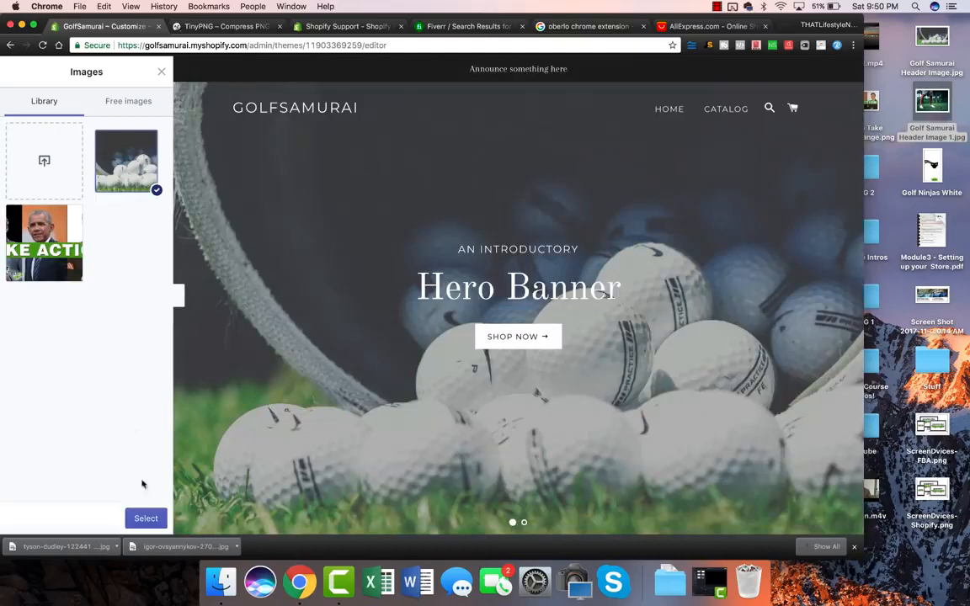
left_click(138, 516)
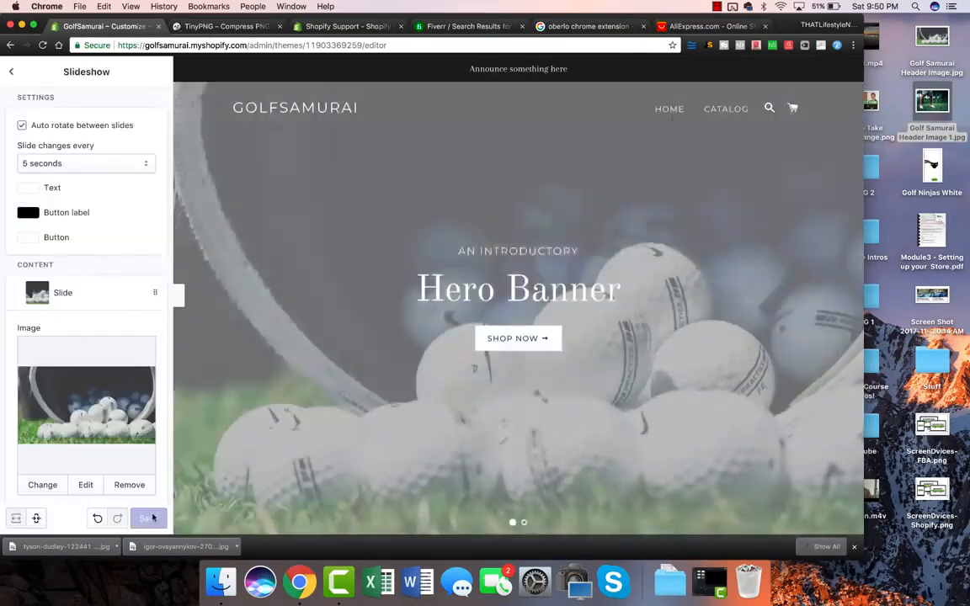
left_click(158, 520)
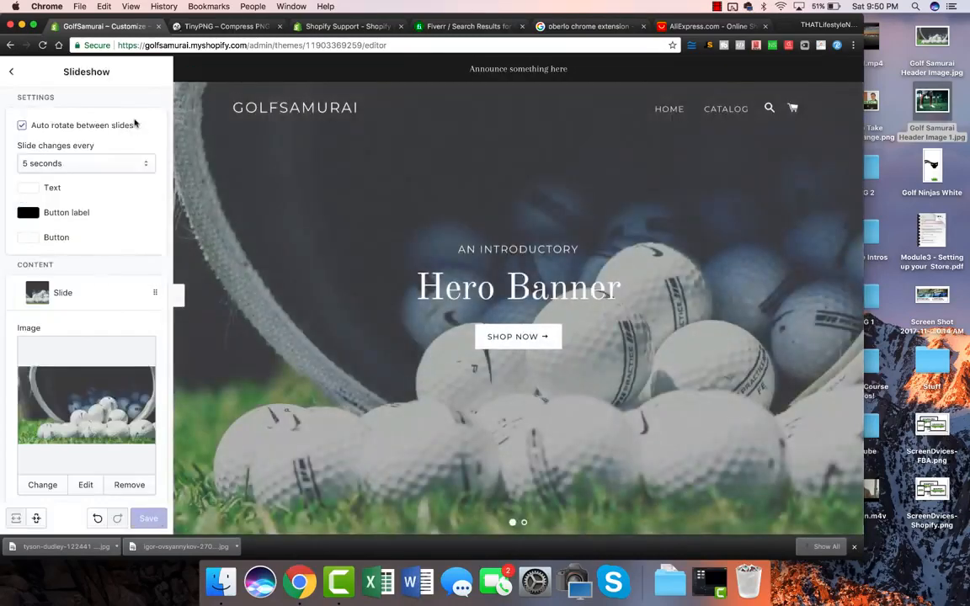
Reopen the Slideshow section and expand the second slide's settings.
left_click(11, 72)
left_click(56, 266)
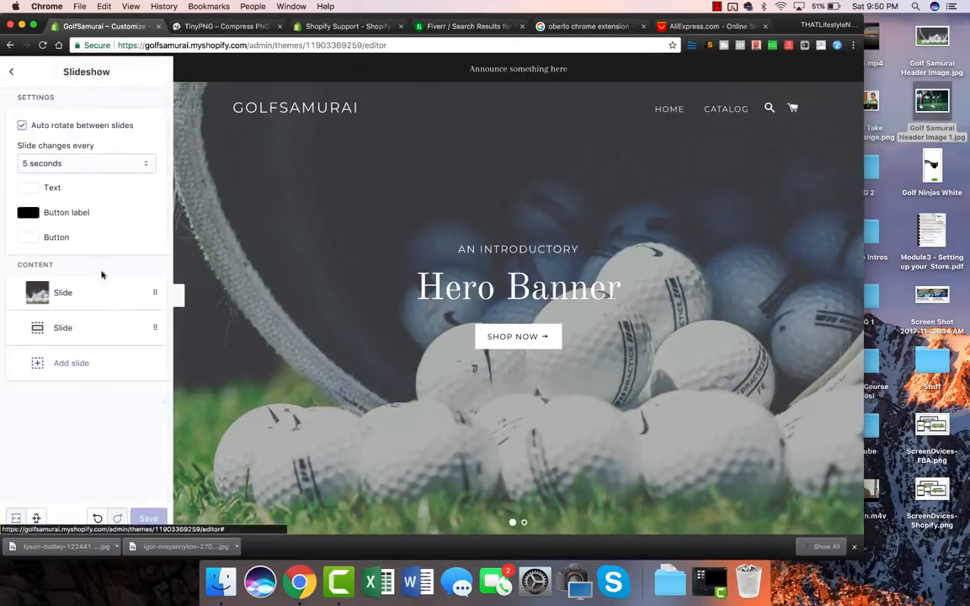
left_click(78, 328)
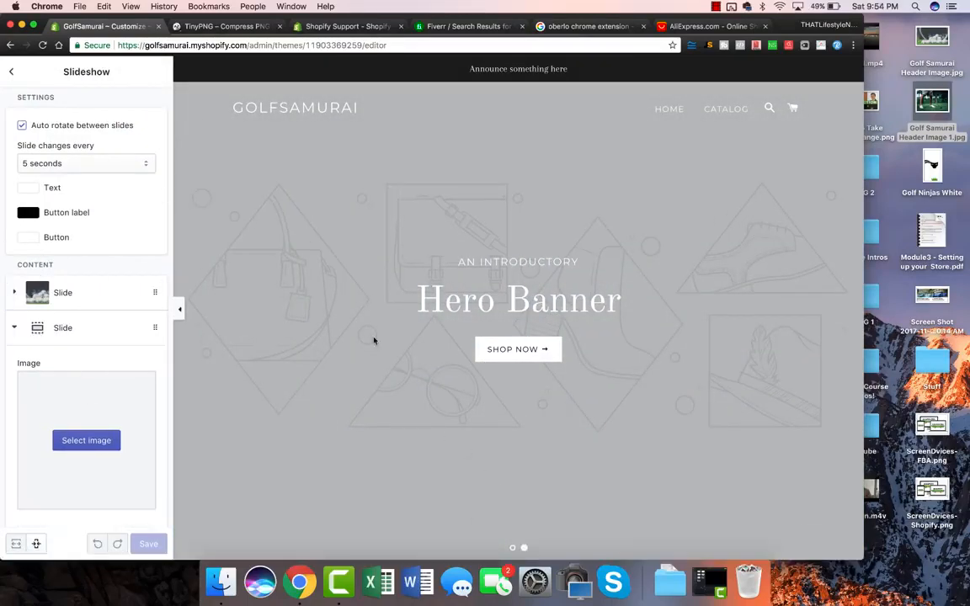
Change the first slide's subheading to 'THE PLACE FOR GOLFS FINEST'.
left_click(512, 547)
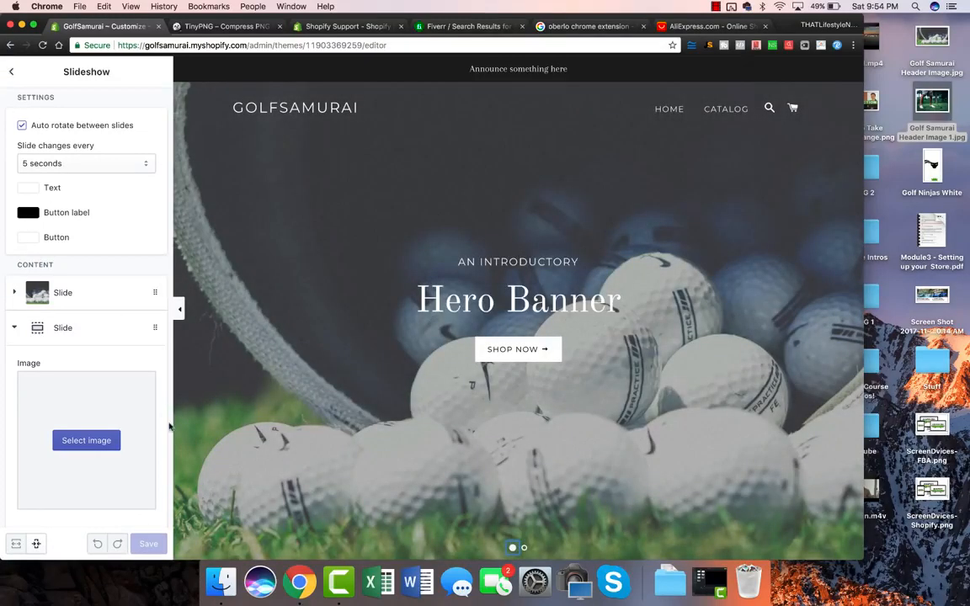
left_click(11, 71)
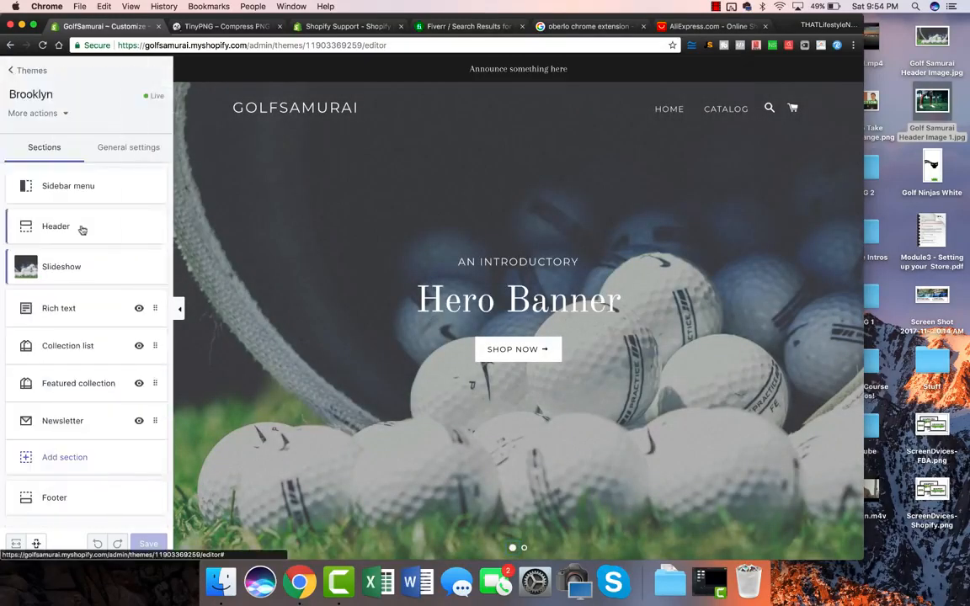
left_click(70, 266)
left_click(63, 291)
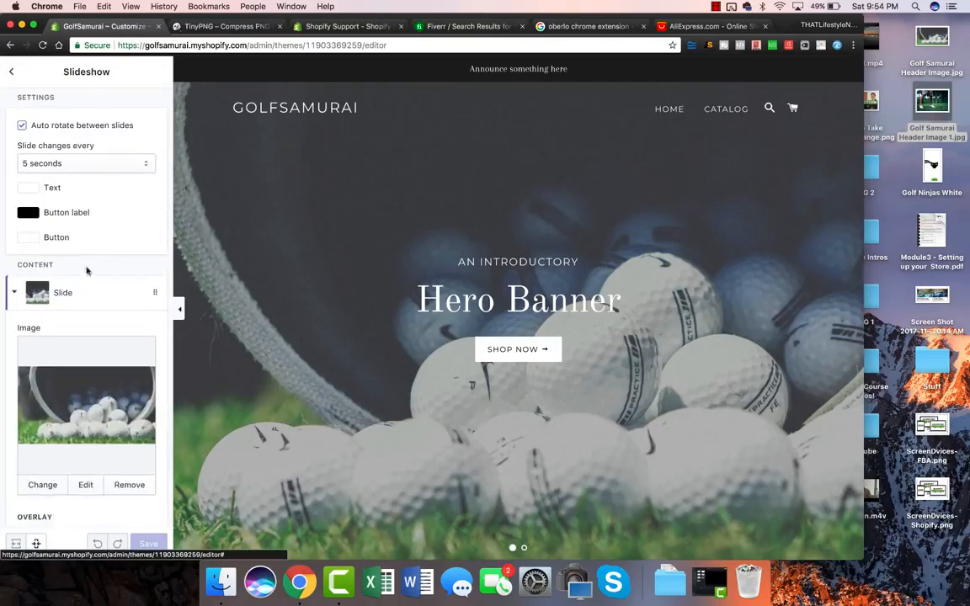
scroll(72, 372, "down", 1)
scroll(71, 372, "down", 3)
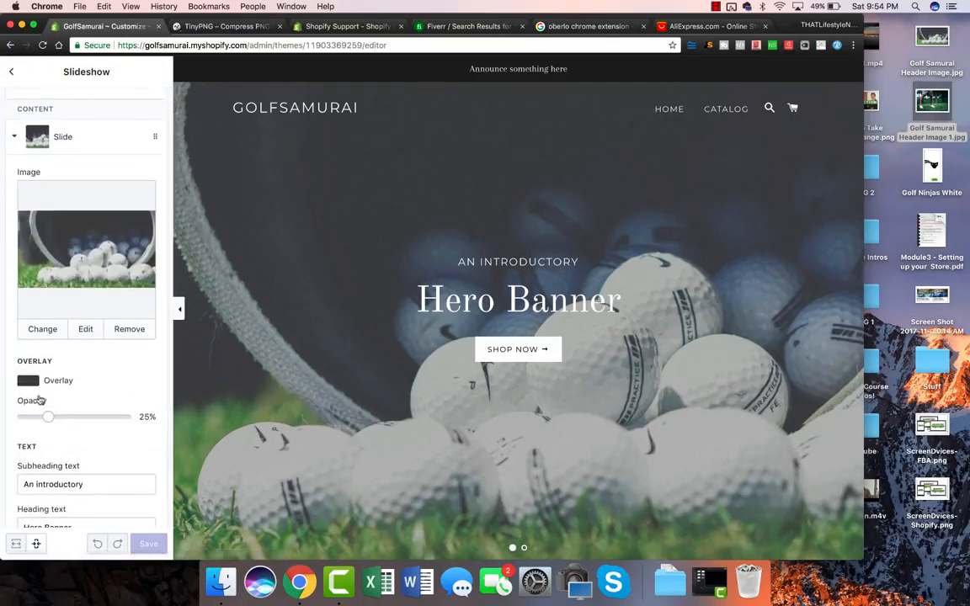
scroll(50, 405, "down", 2)
triple_click(72, 424)
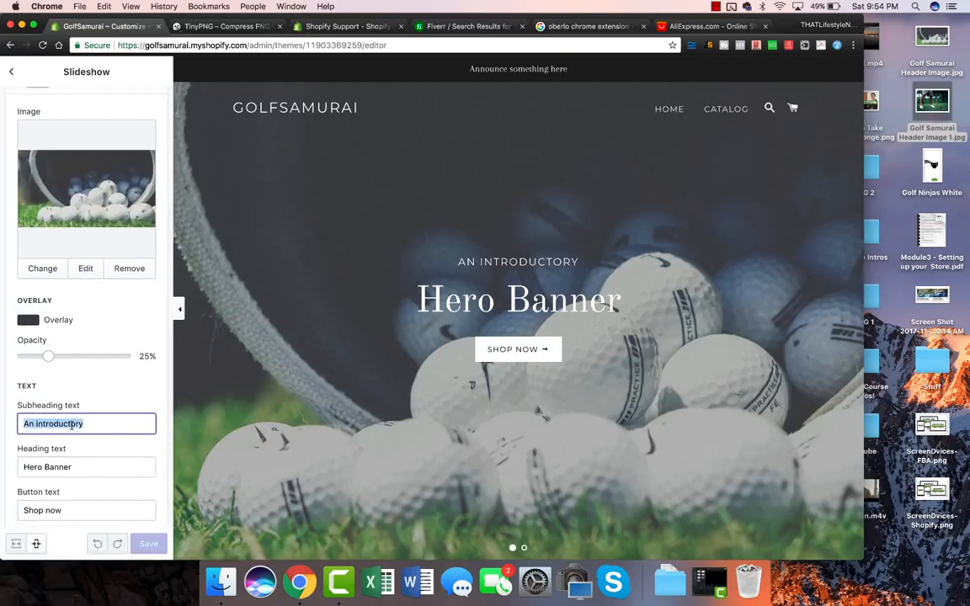
type("THE PLACE FOR GOLF")
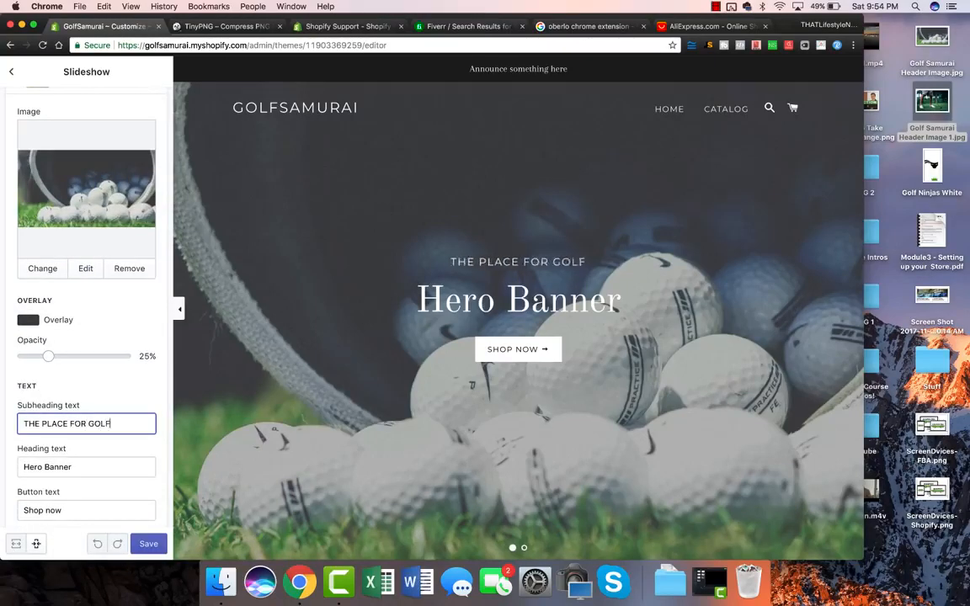
type("S FINEST")
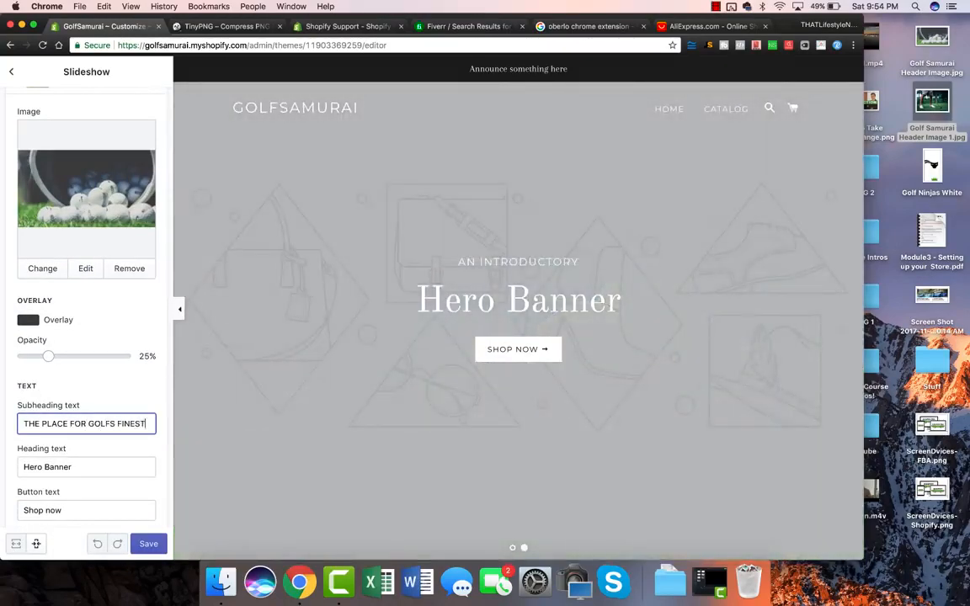
Set the heading to 'THE WORLDS BEST GOLF PRODUCTS' and the button text to 'SHOP NOW!'.
left_click(76, 465)
triple_click(86, 467)
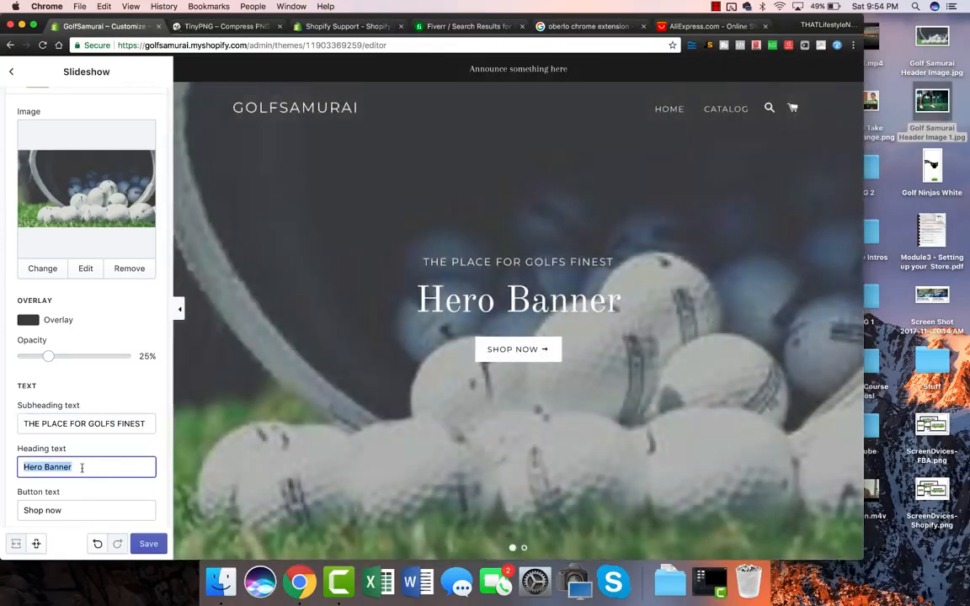
type("SAVE")
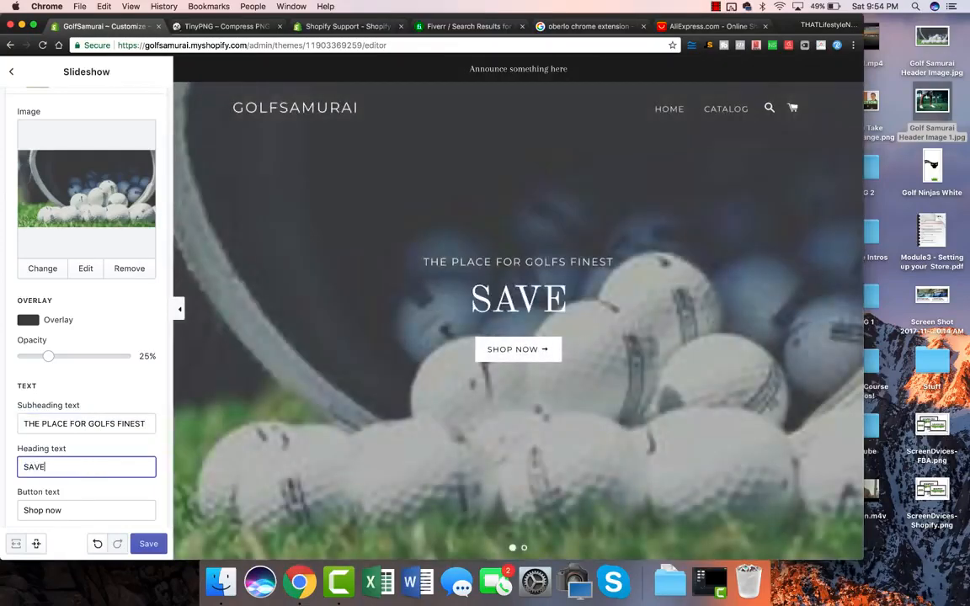
type(" ON")
key("BackSpace")
key("BackSpace")
key("BackSpace")
key("BackSpace")
key("BackSpace")
key("BackSpace")
key("BackSpace")
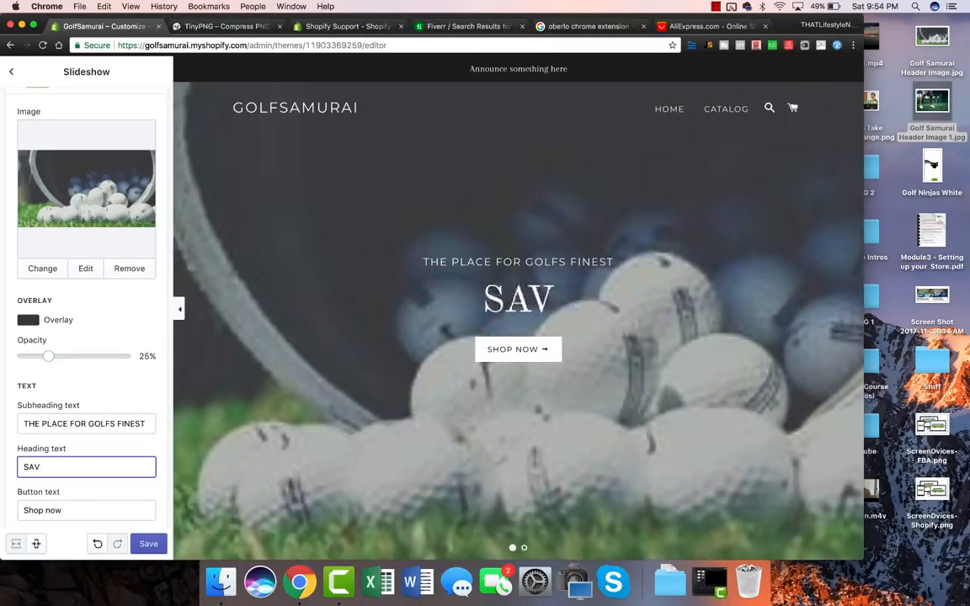
type("THE WORLD")
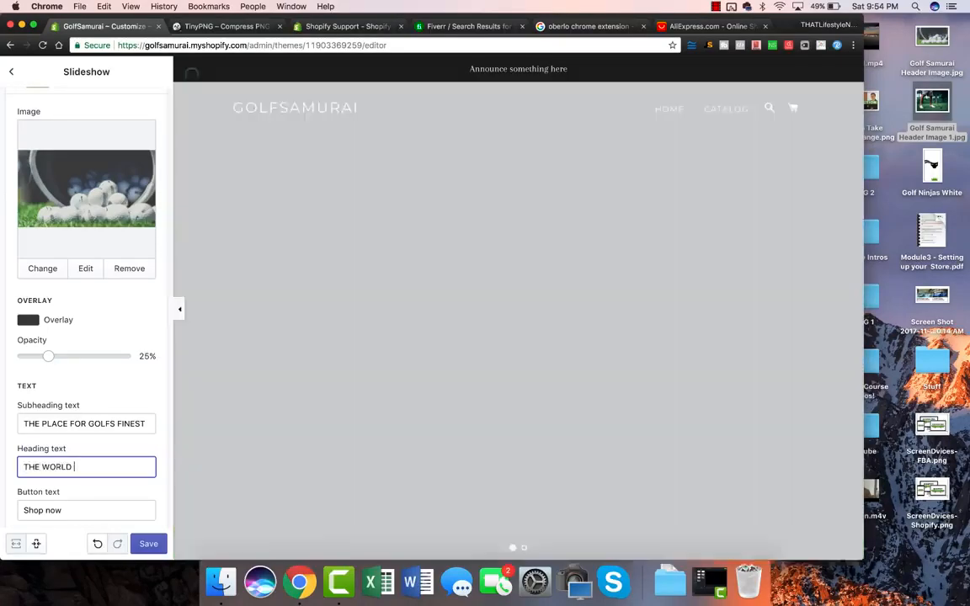
type("S BEST GOLF PRODUCTS")
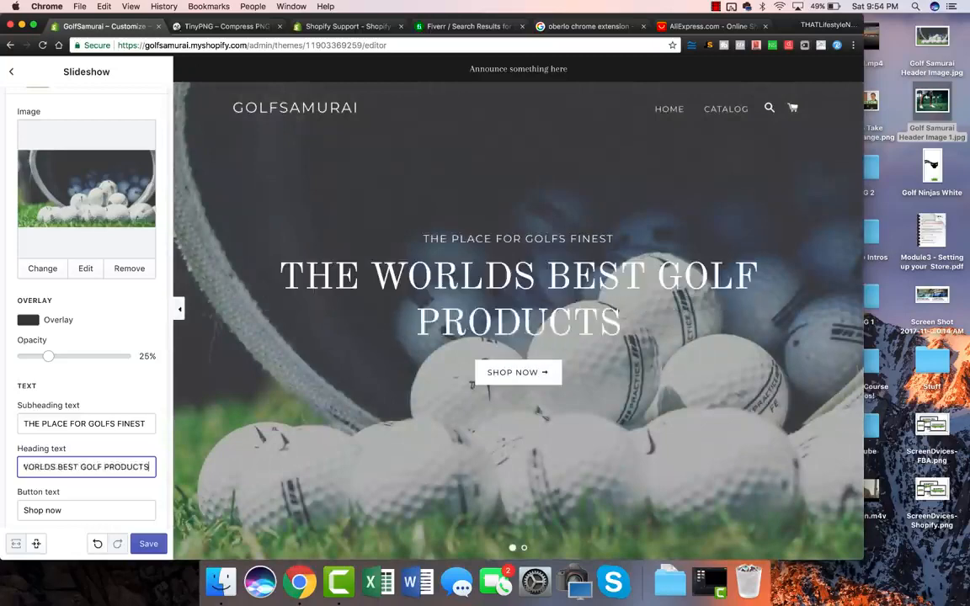
key("Tab")
key("BackSpace")
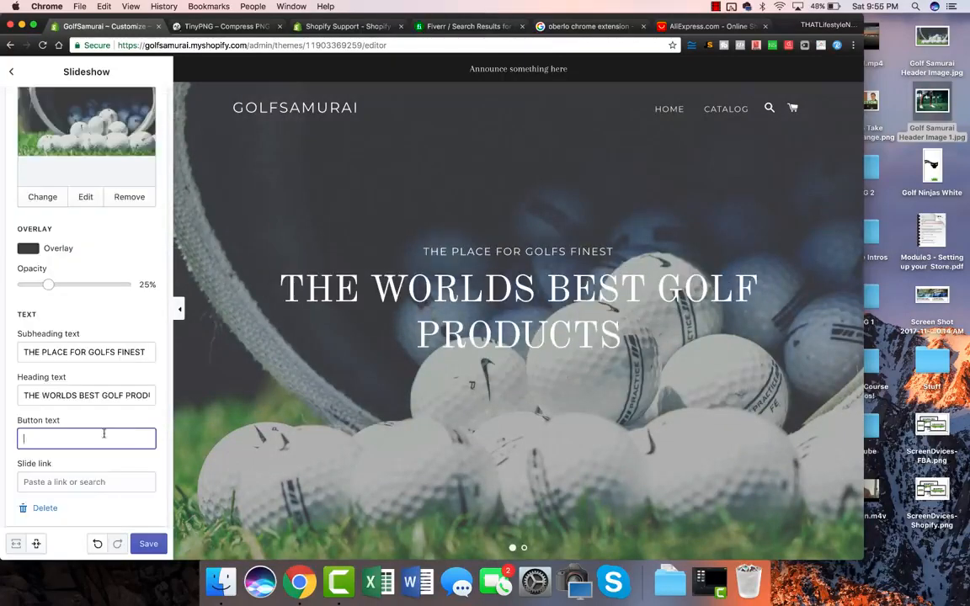
type("SAVE")
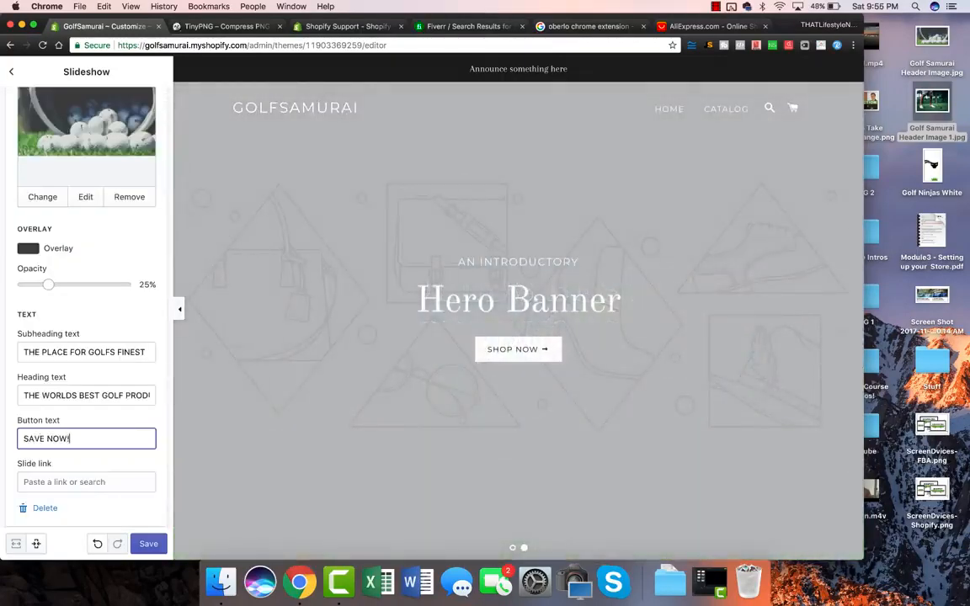
type(" NOW!")
double_click(33, 439)
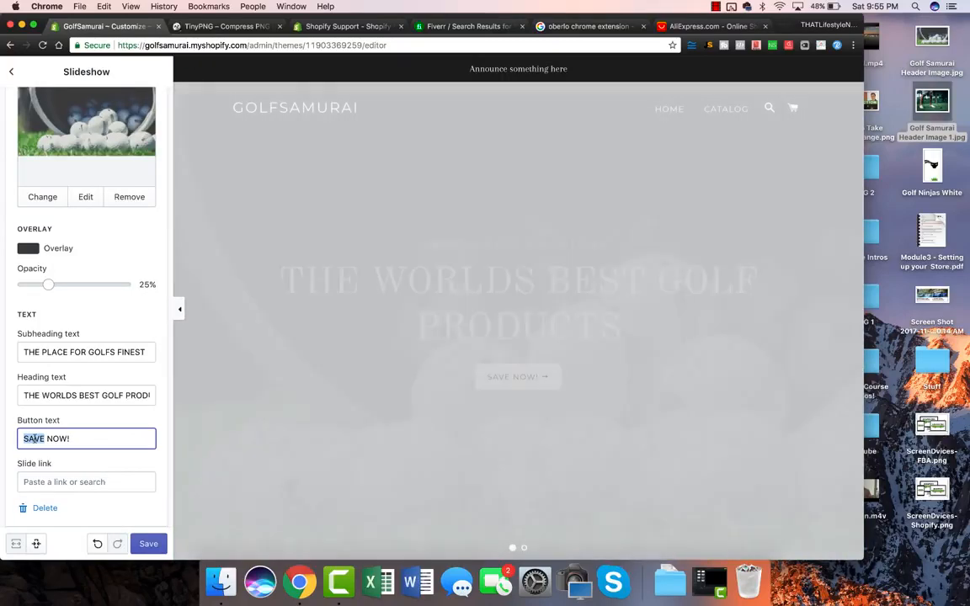
type("SHOP")
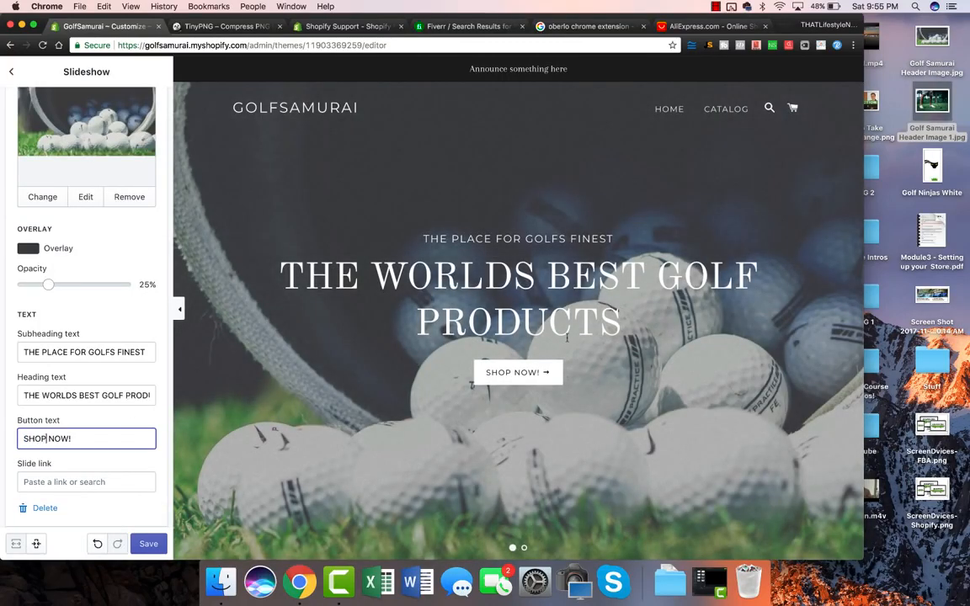
Shorten the heading to 'THE BEST GOLFERS' and save the slide text.
double_click(61, 395)
key("BackSpace")
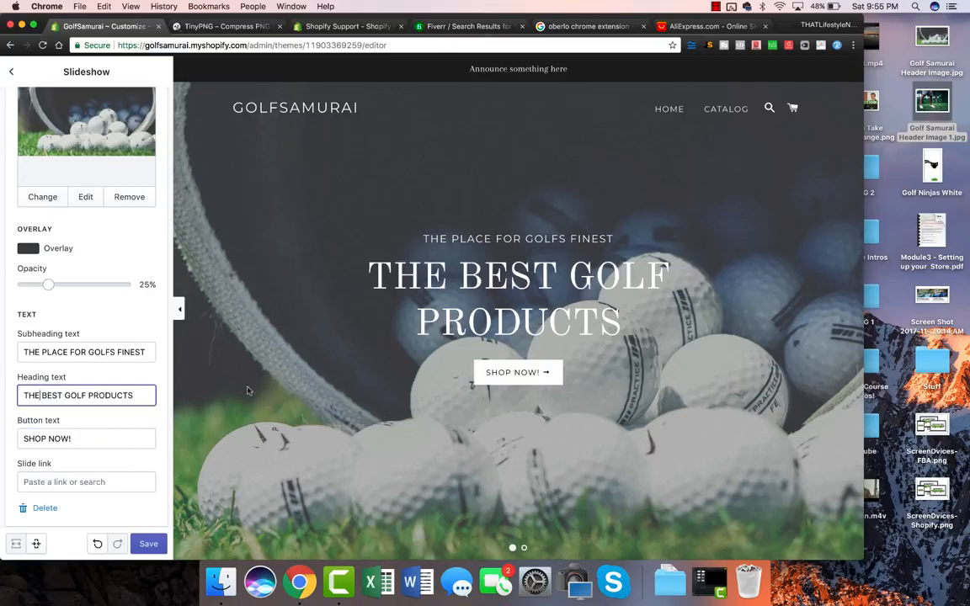
double_click(104, 395)
key("BackSpace")
key("BackSpace")
key("BackSpace")
type("ER")
key("BackSpace")
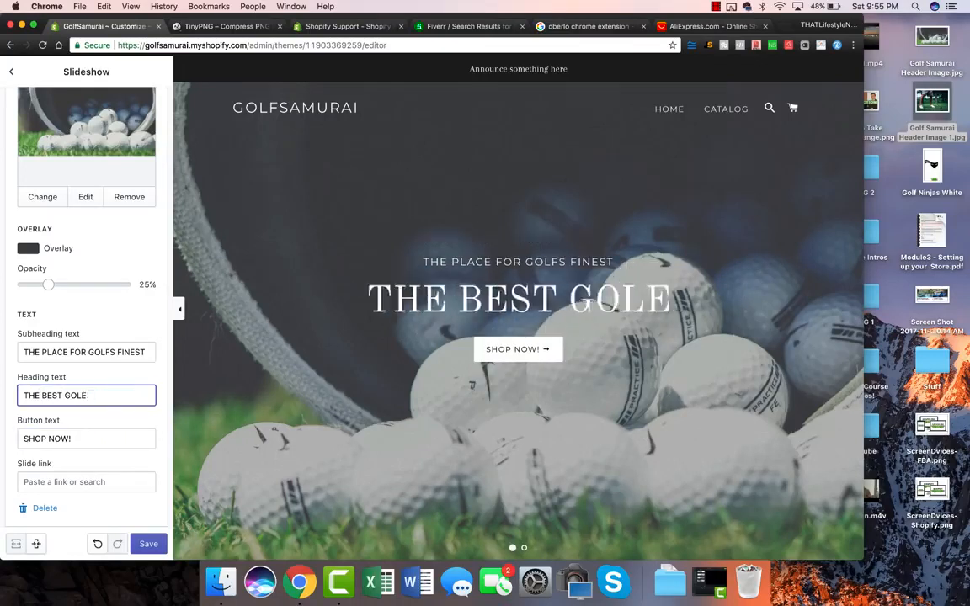
key("BackSpace")
type("FERS")
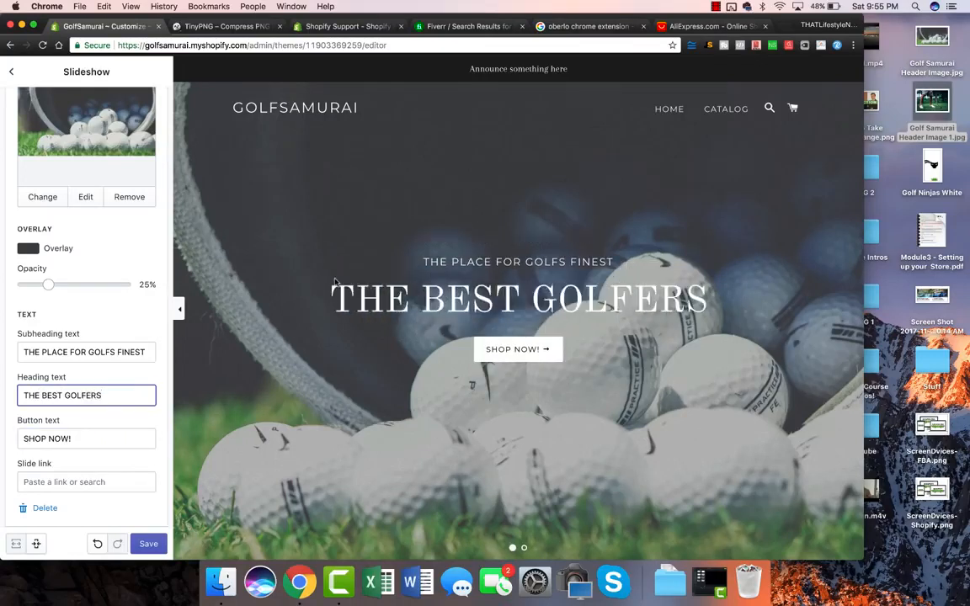
scroll(133, 332, "down", 3)
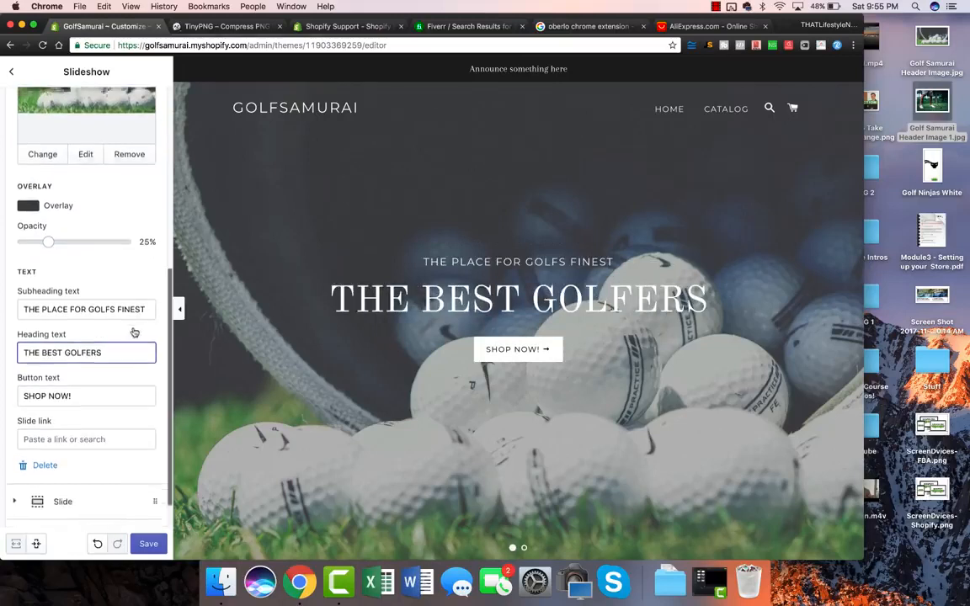
left_click(148, 543)
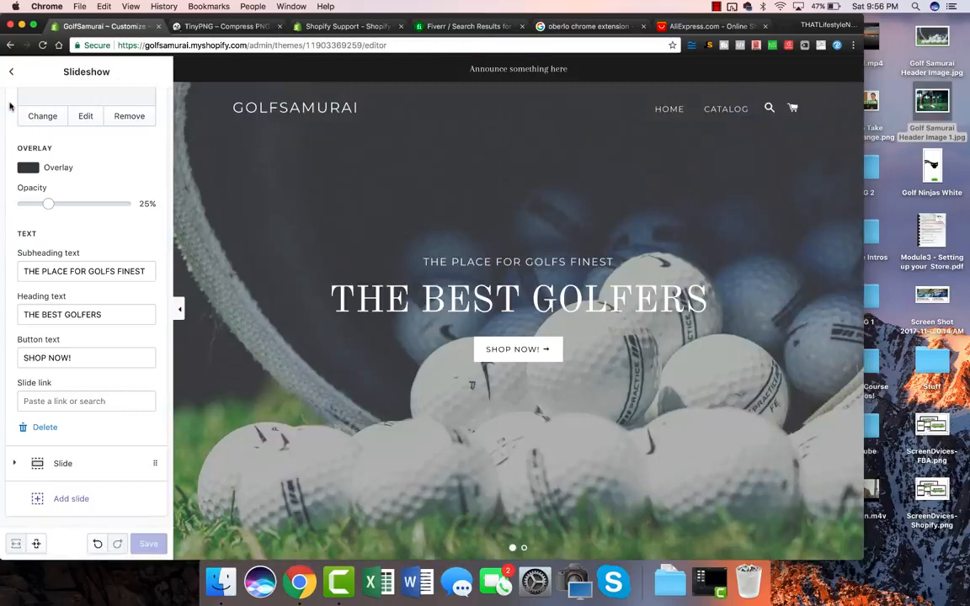
Return to the sections list, peek at Sidebar menu settings, and preview THE BEST GOLFERS slide.
left_click(11, 71)
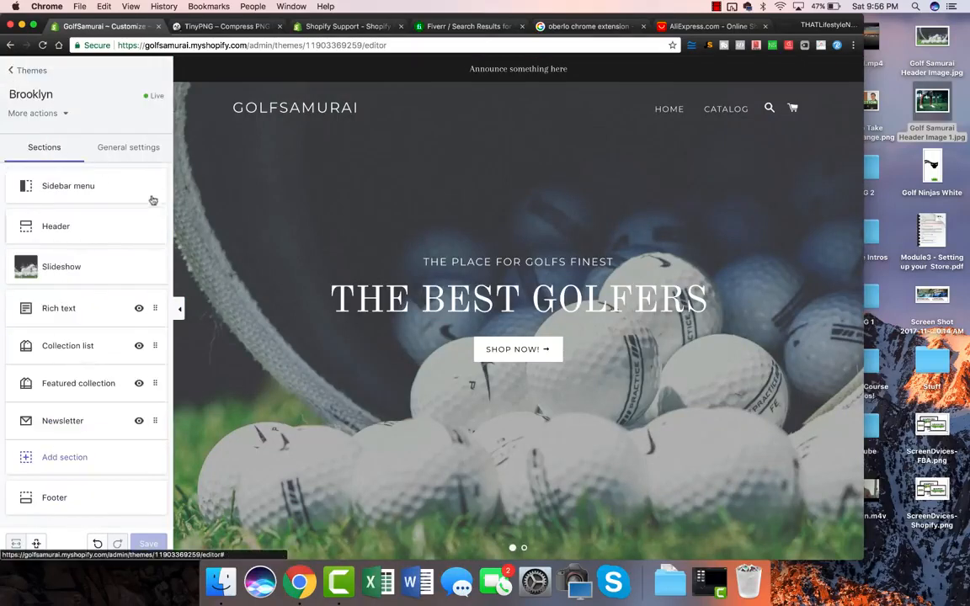
left_click(74, 186)
left_click(11, 72)
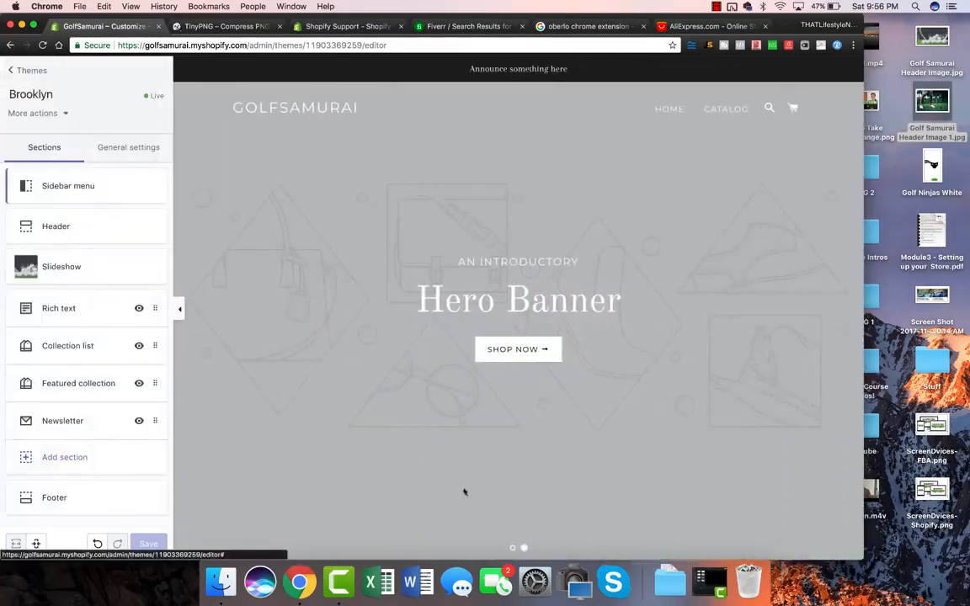
left_click(513, 549)
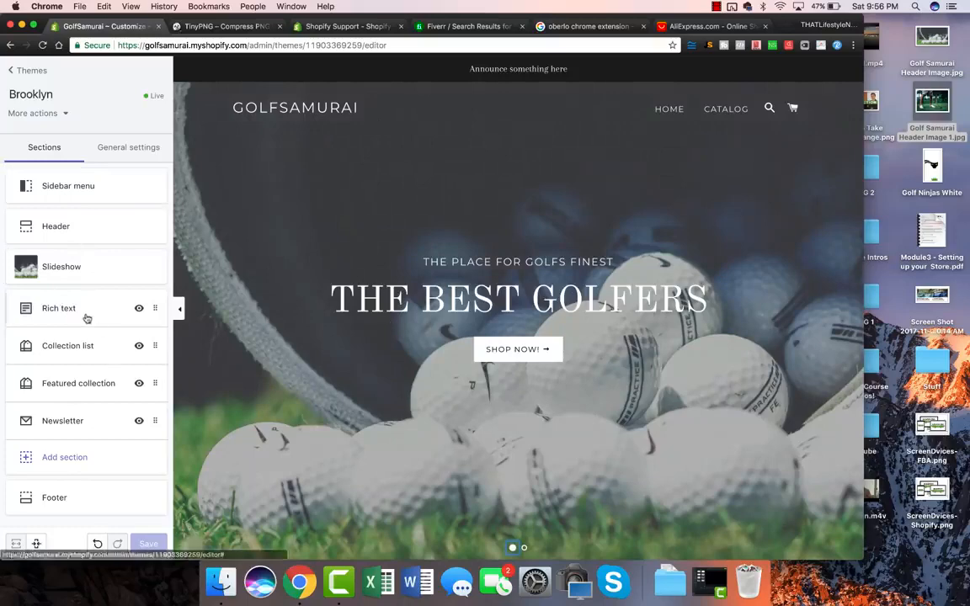
scroll(459, 267, "down", 4)
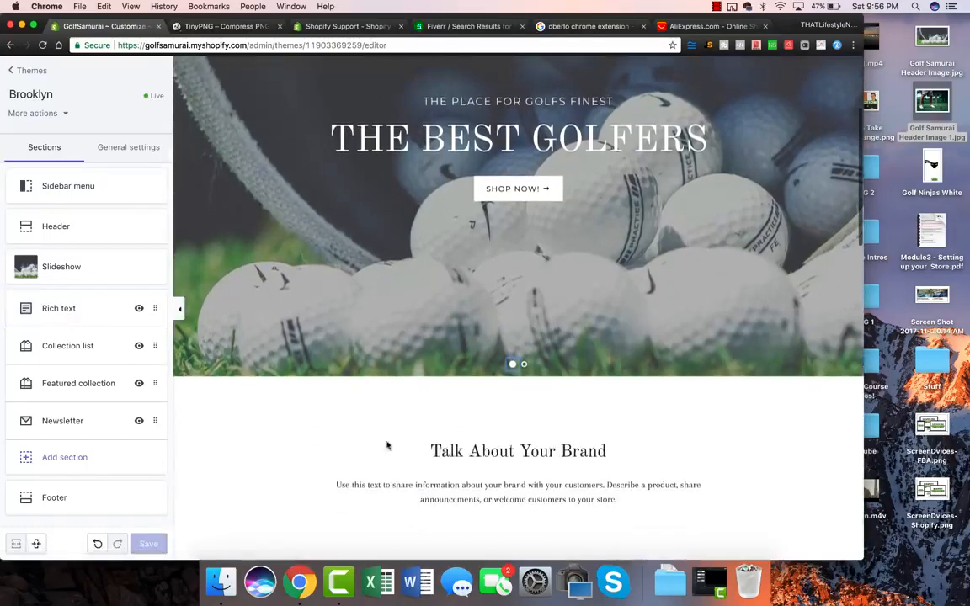
scroll(447, 434, "down", 2)
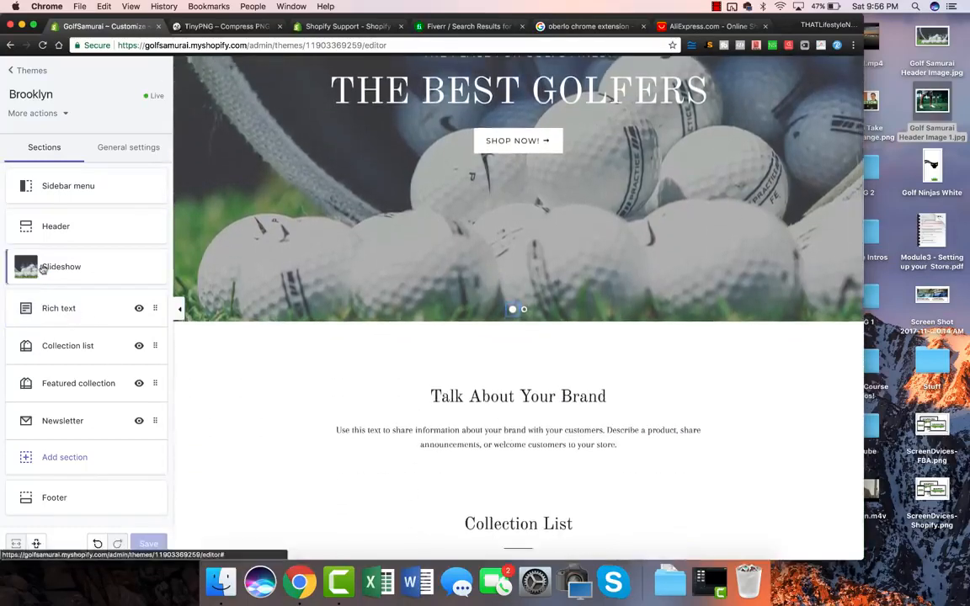
left_click(69, 306)
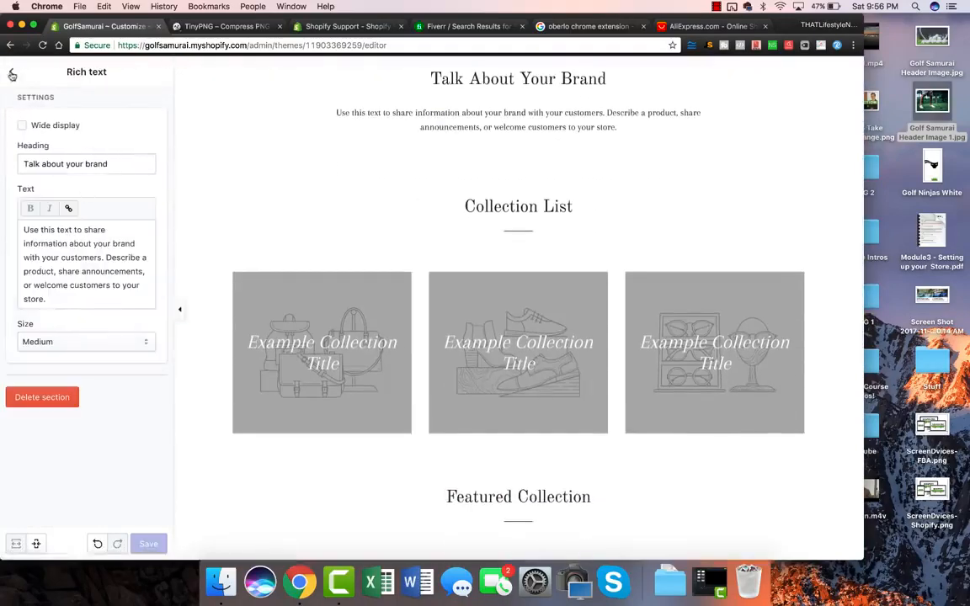
left_click(12, 74)
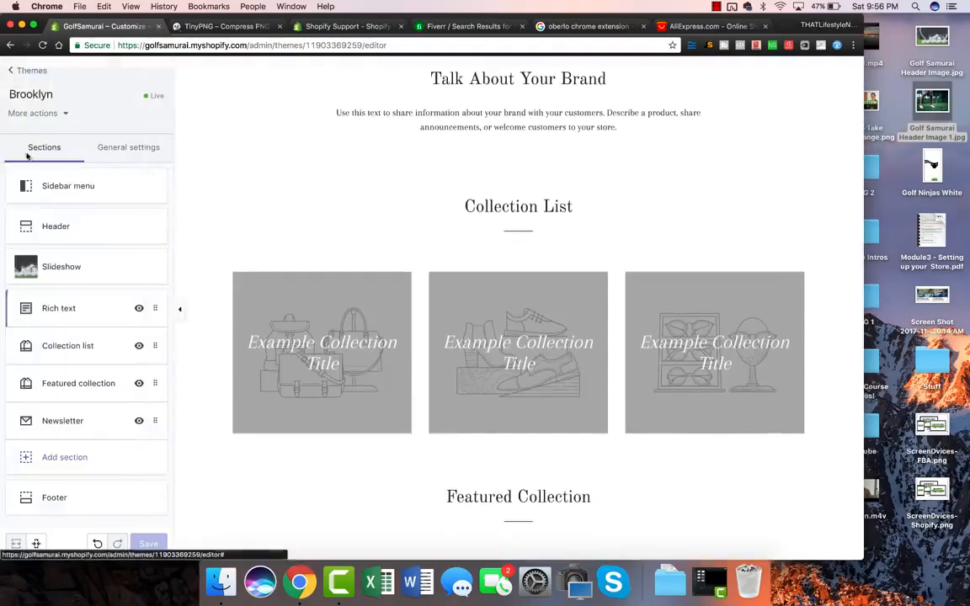
left_click(69, 345)
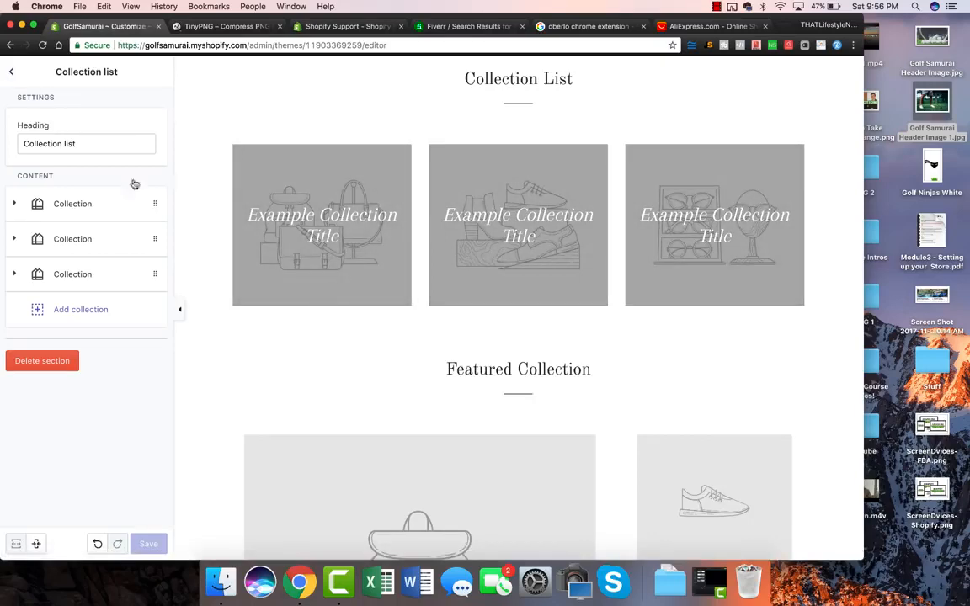
scroll(200, 242, "down", 5)
scroll(522, 303, "down", 3)
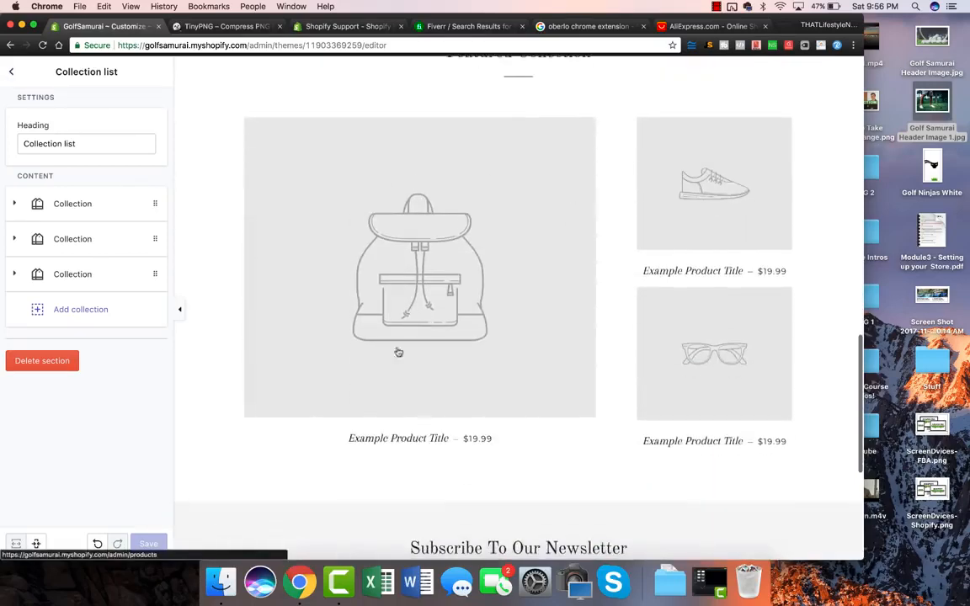
left_click(11, 73)
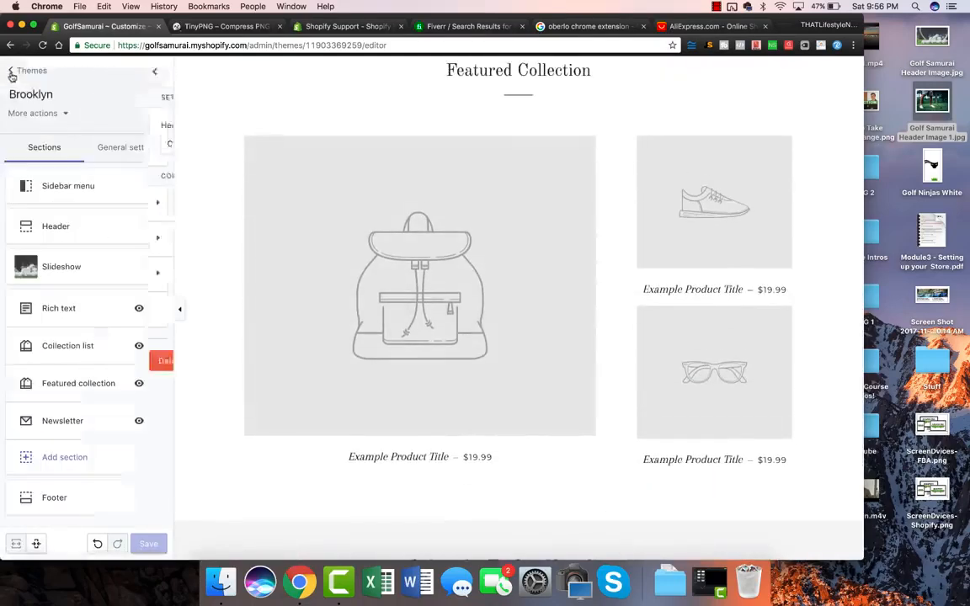
scroll(346, 384, "up", 3)
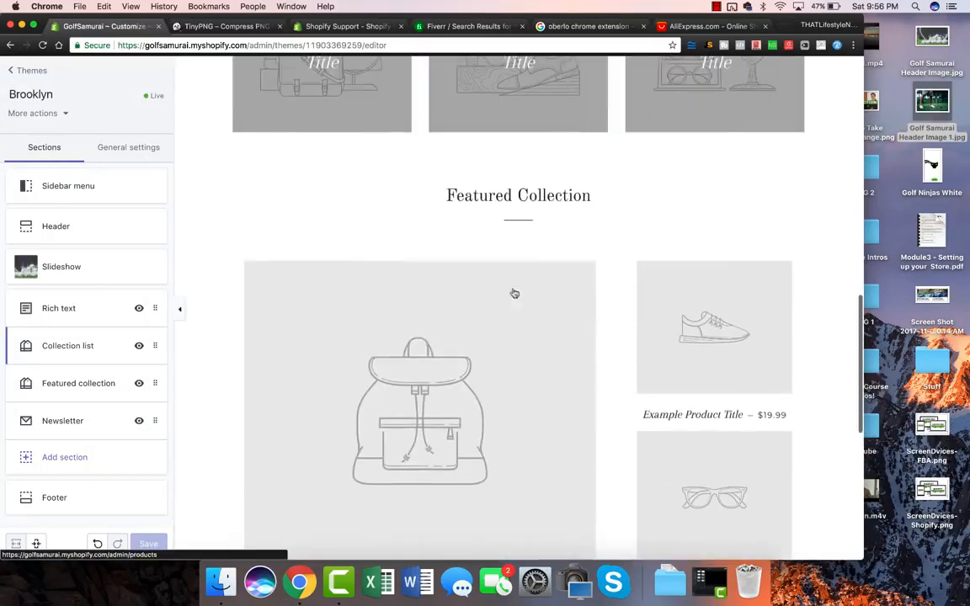
Move Featured collection above Collection list, check the home page preview, and save.
left_click_drag(407, 175, 598, 194)
scroll(619, 206, "up", 5)
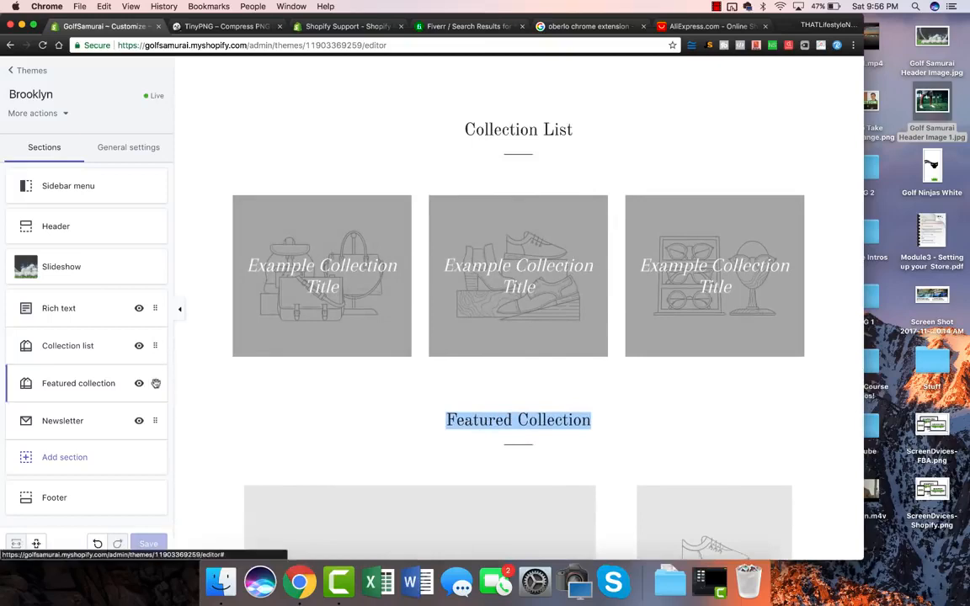
left_click_drag(155, 383, 156, 349)
scroll(409, 368, "down", 10)
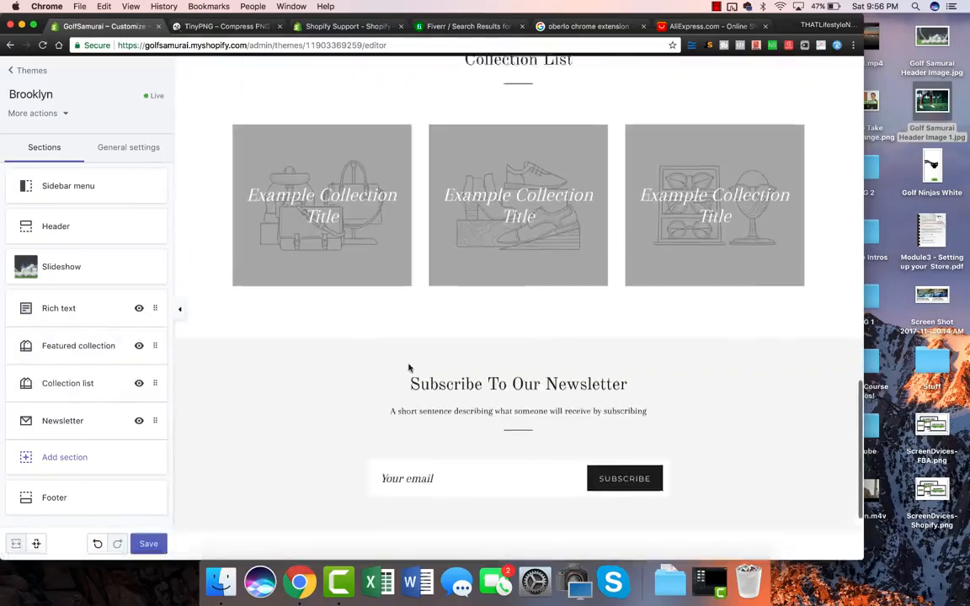
scroll(409, 368, "up", 15)
scroll(409, 368, "down", 8)
scroll(409, 368, "down", 5)
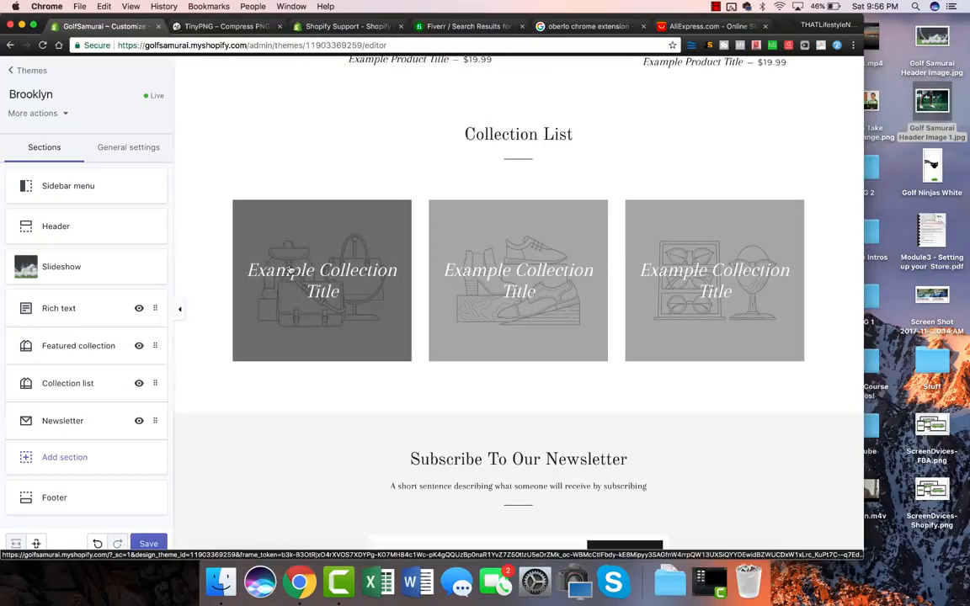
scroll(499, 272, "down", 5)
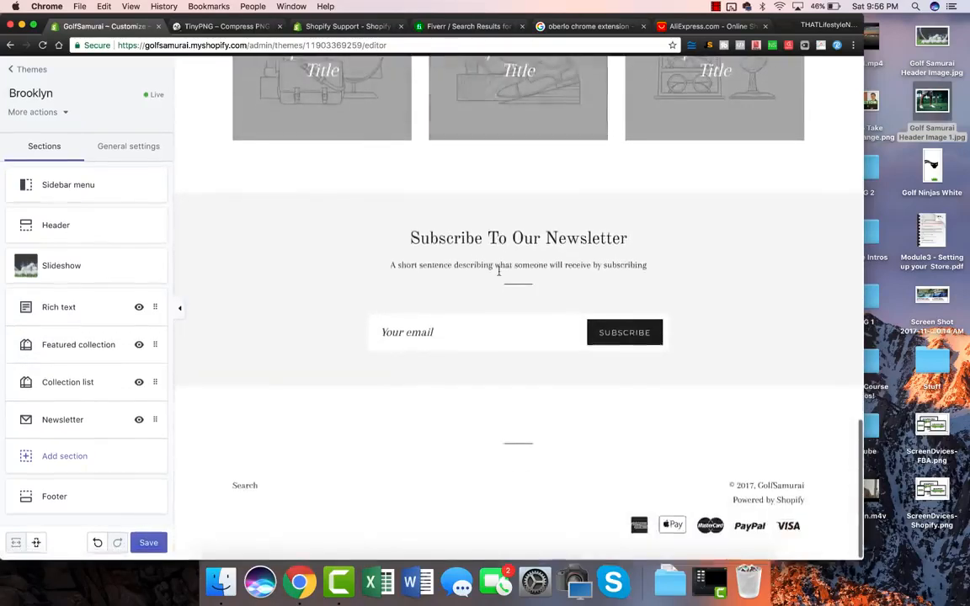
scroll(498, 271, "up", 20)
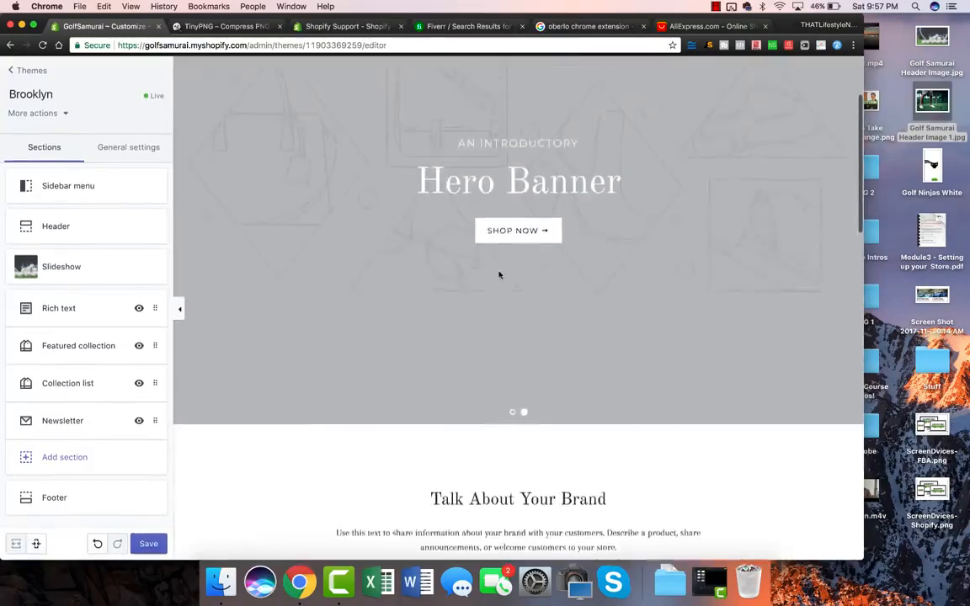
scroll(499, 274, "up", 3)
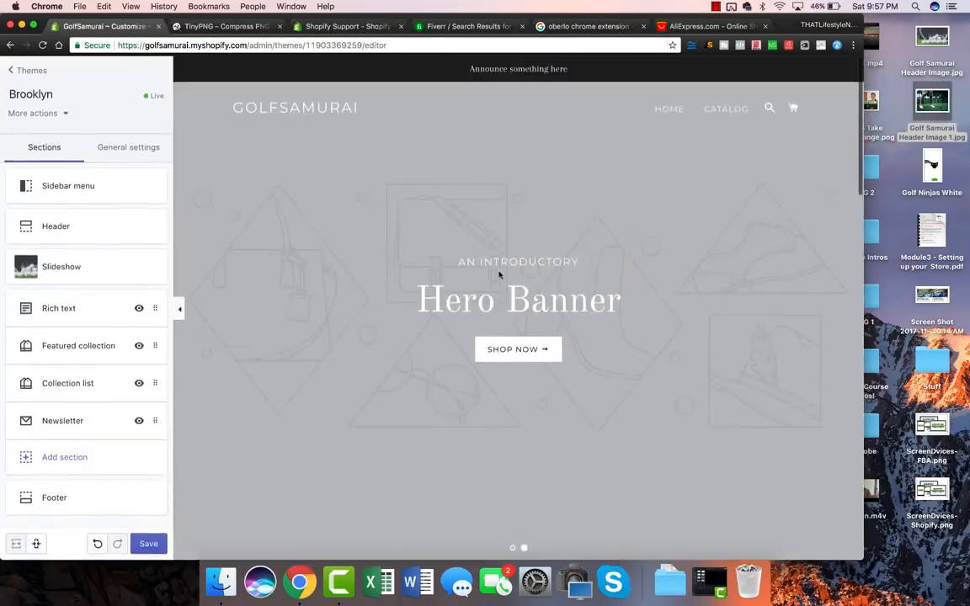
left_click(513, 548)
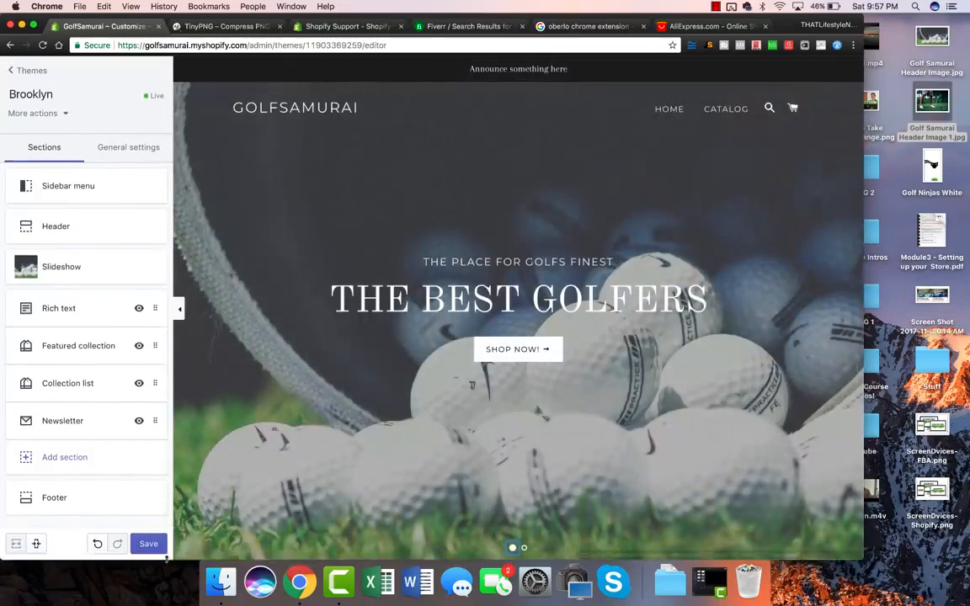
left_click(144, 545)
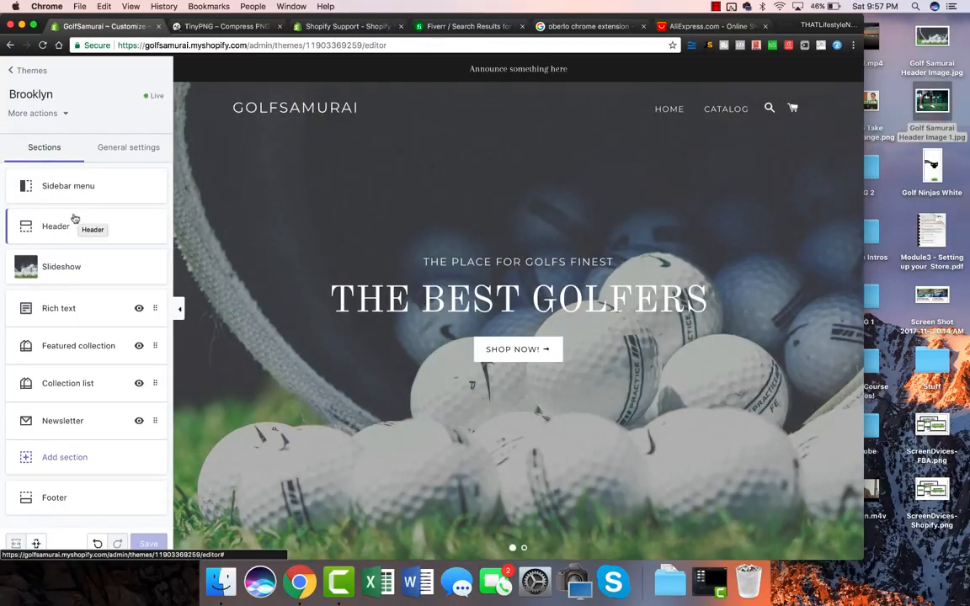
Open the Header section's settings in the theme editor.
left_click(69, 223)
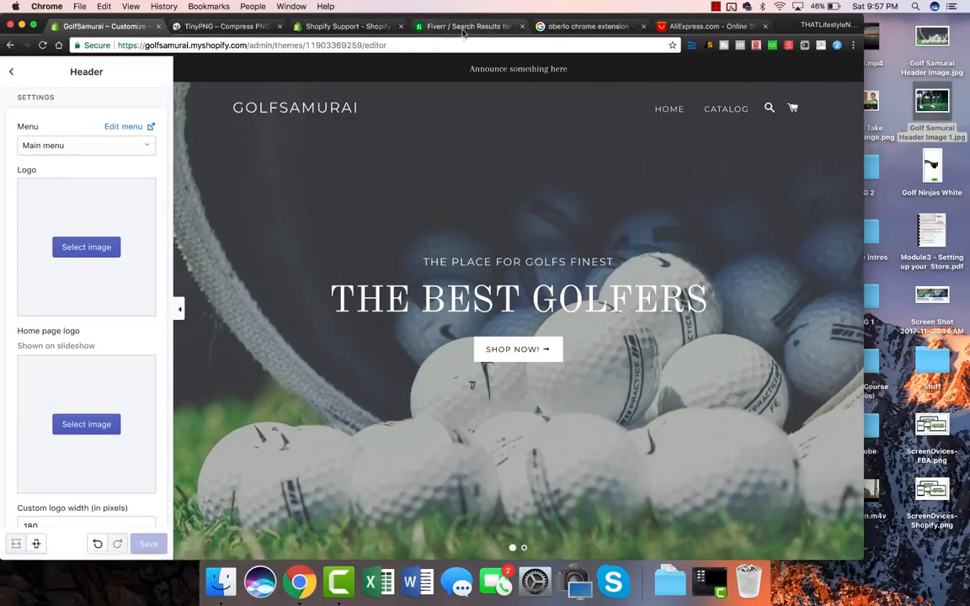
left_click(421, 27)
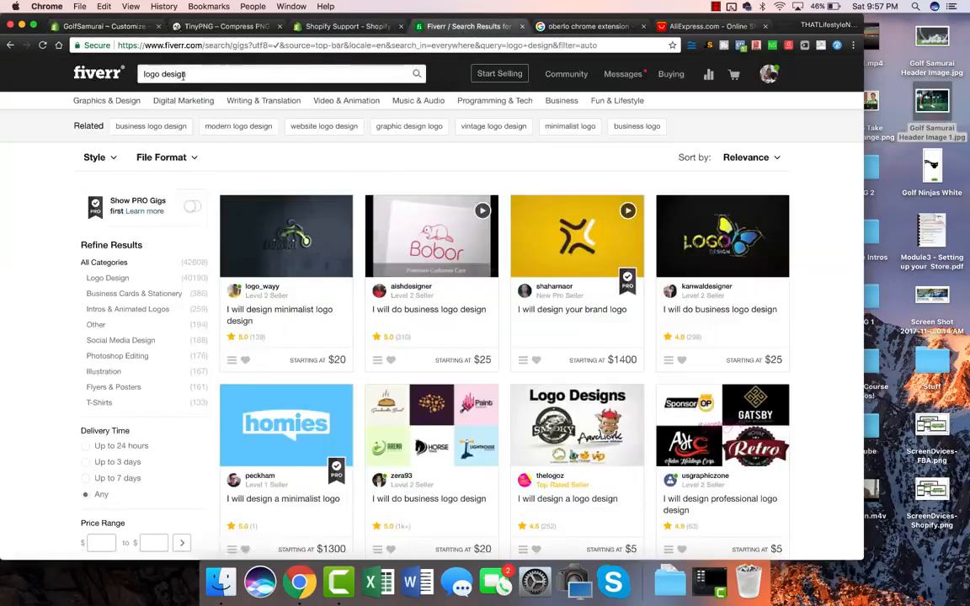
Sort Fiverr's logo design gigs by Best Selling, browse them, then return to the Shopify editor.
left_click(754, 159)
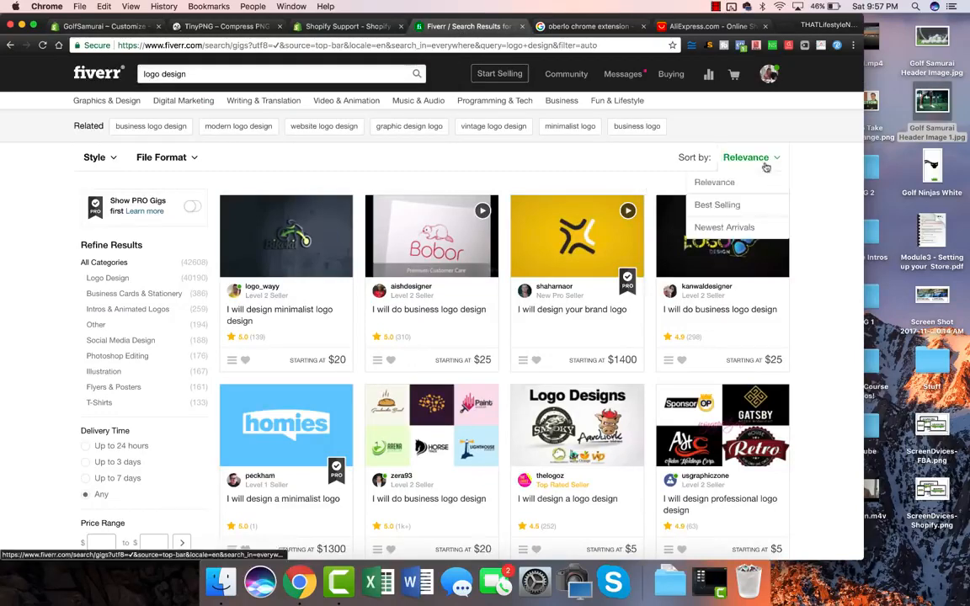
left_click(740, 203)
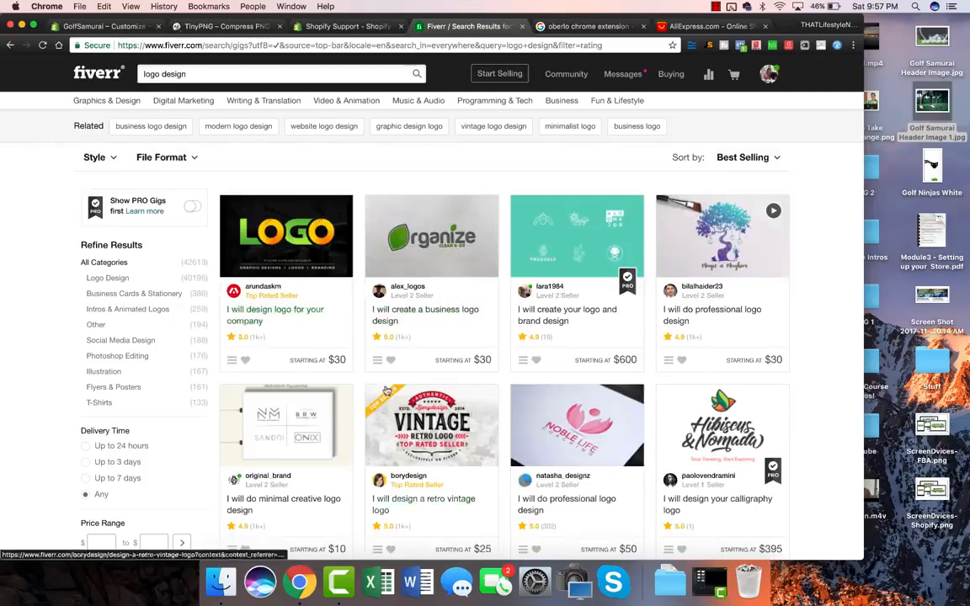
scroll(363, 277, "down", 2)
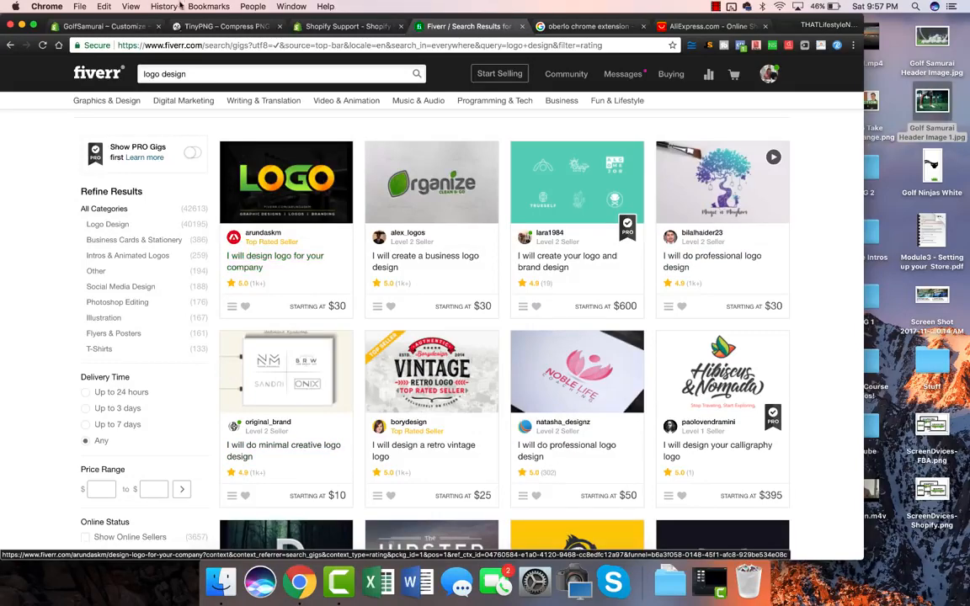
left_click(195, 29)
left_click(118, 26)
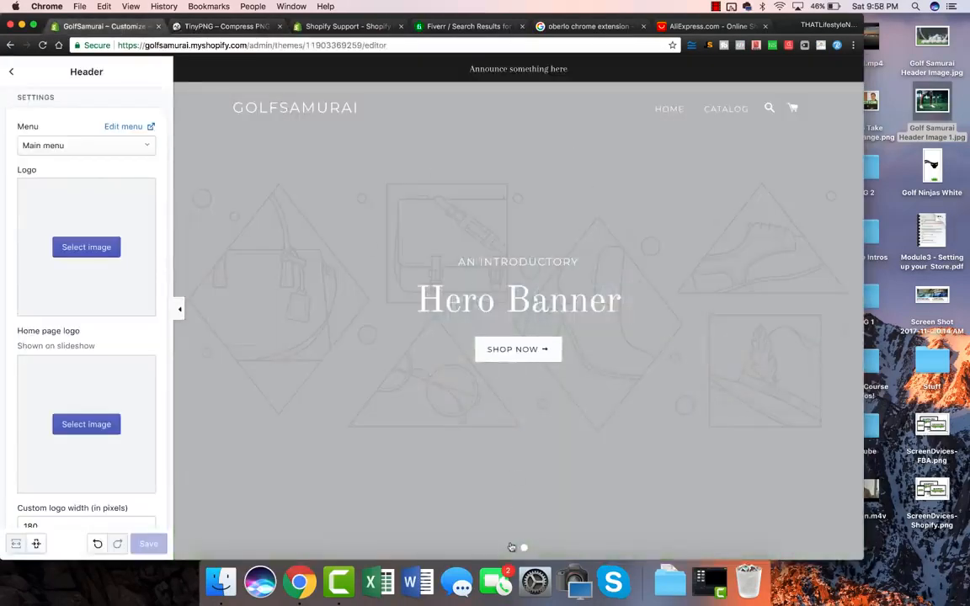
Upload Golf Ninjas White from the Desktop as the header logo and go back to sections.
left_click(511, 547)
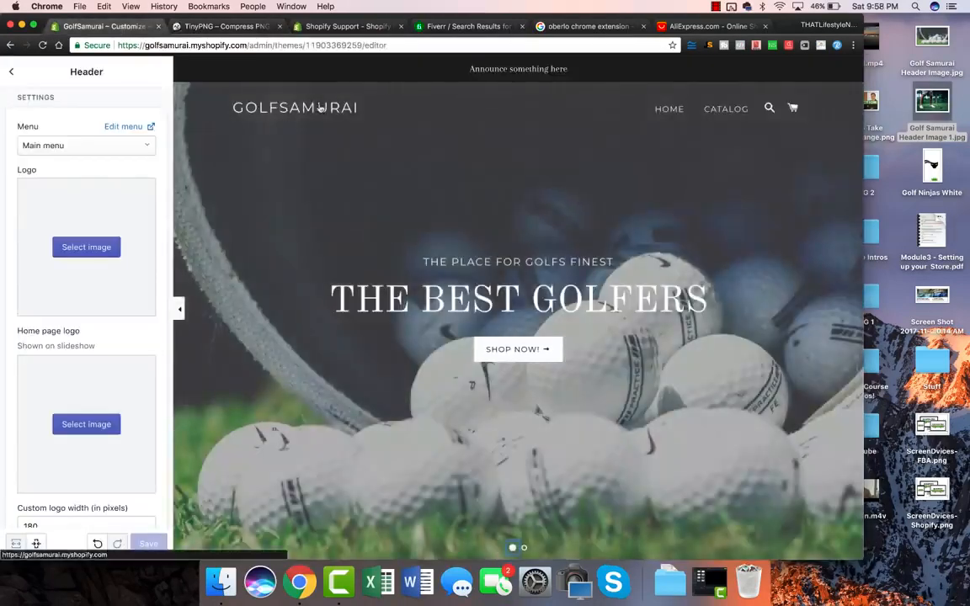
left_click(92, 247)
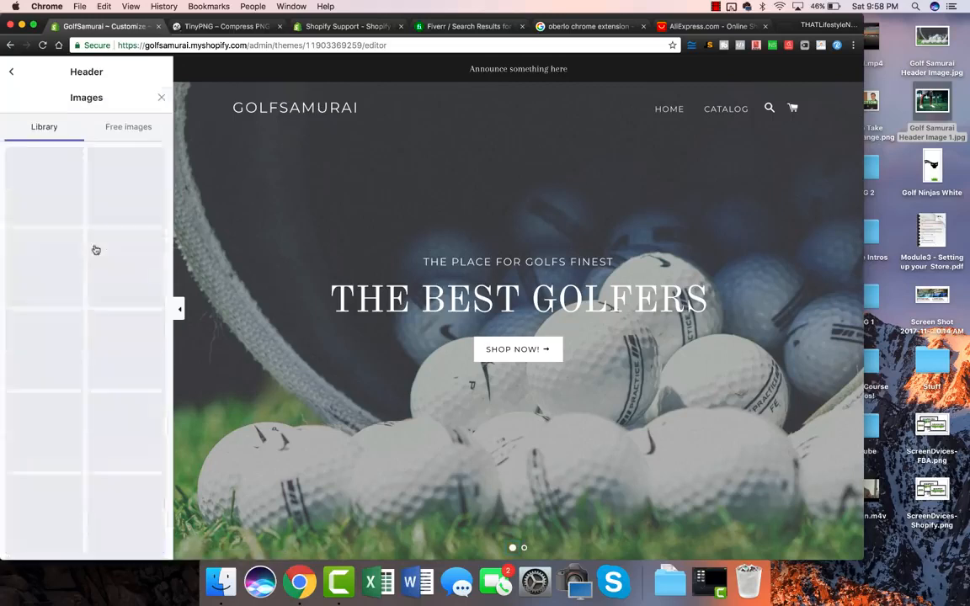
left_click(44, 160)
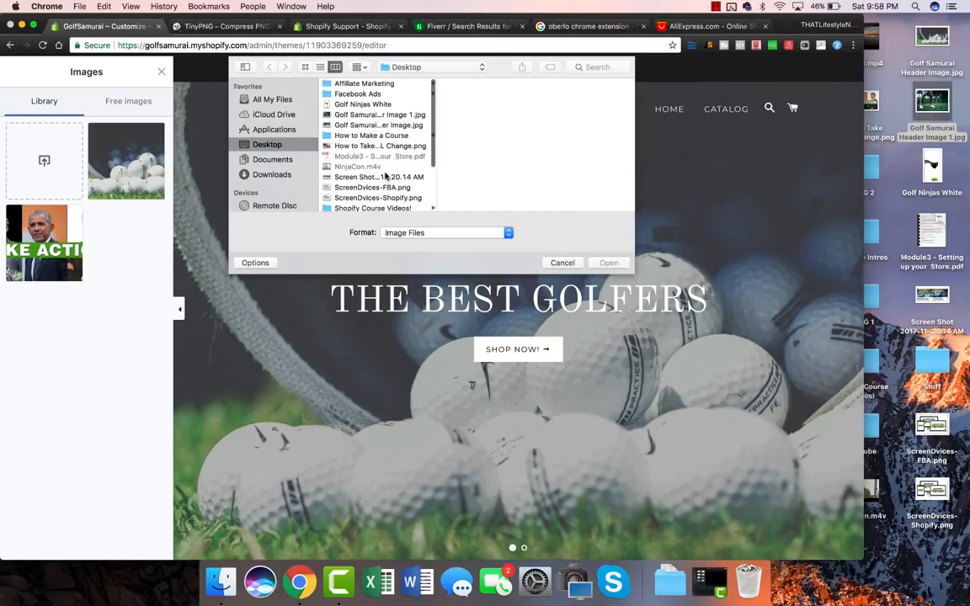
double_click(363, 105)
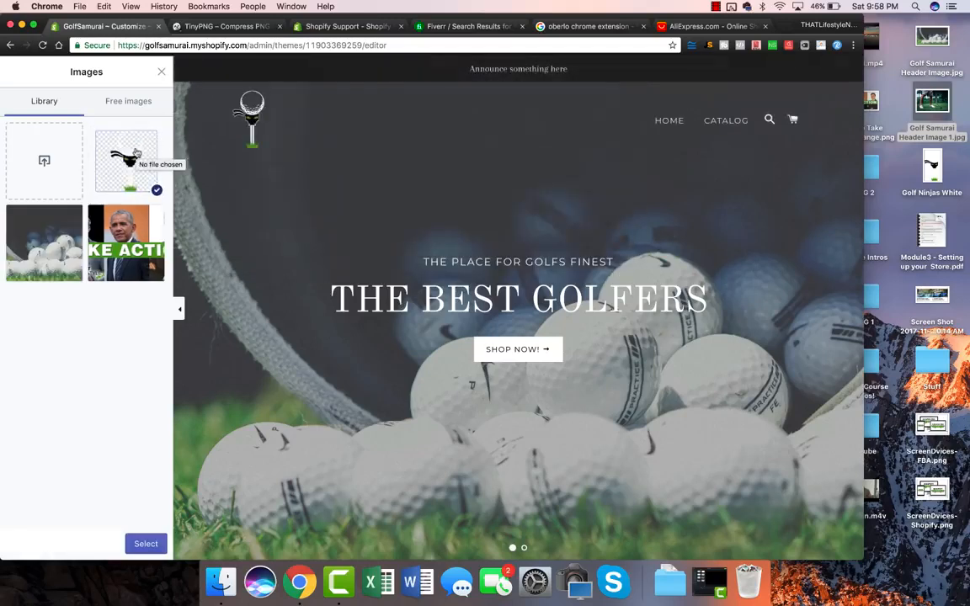
left_click(146, 543)
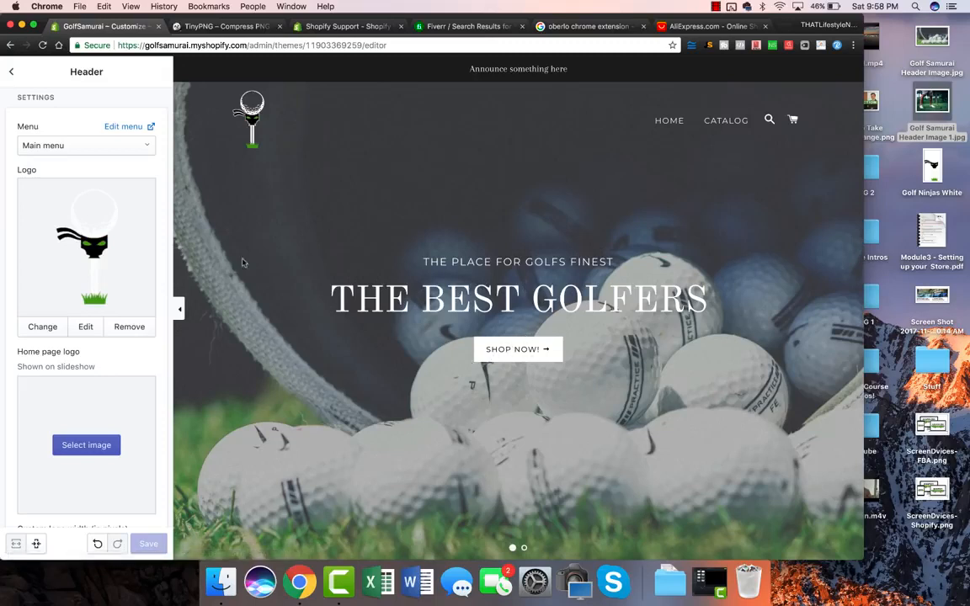
left_click(12, 72)
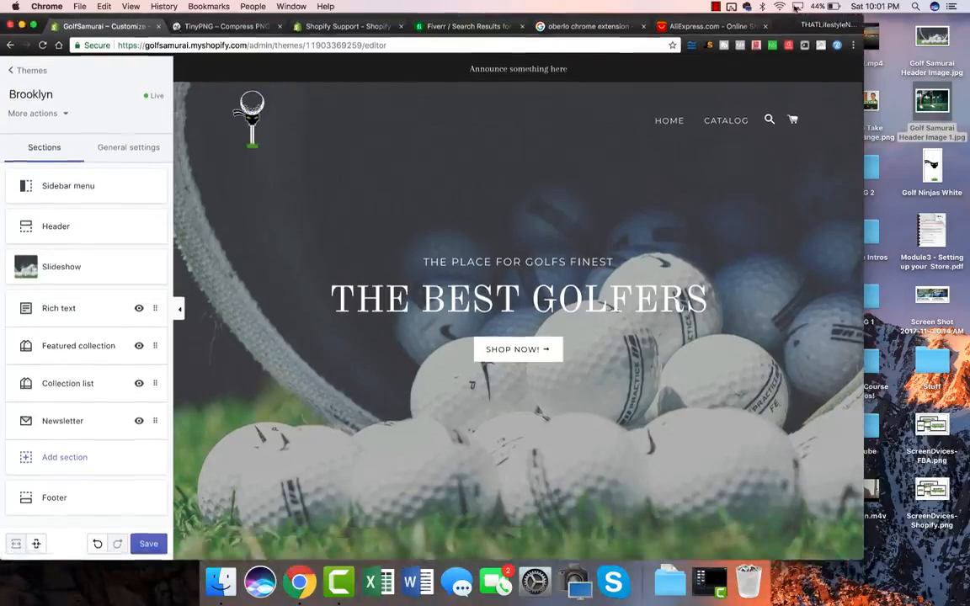
Maximise Chrome, open colourpop.com in a new tab, and copy its free-shipping announcement text.
double_click(784, 23)
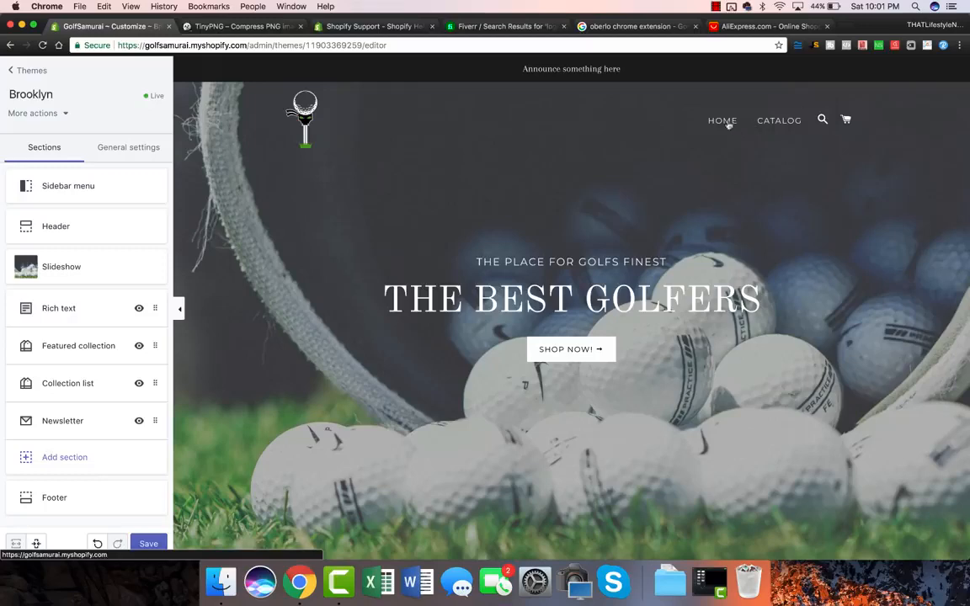
left_click(849, 32)
type("colour")
key("Return")
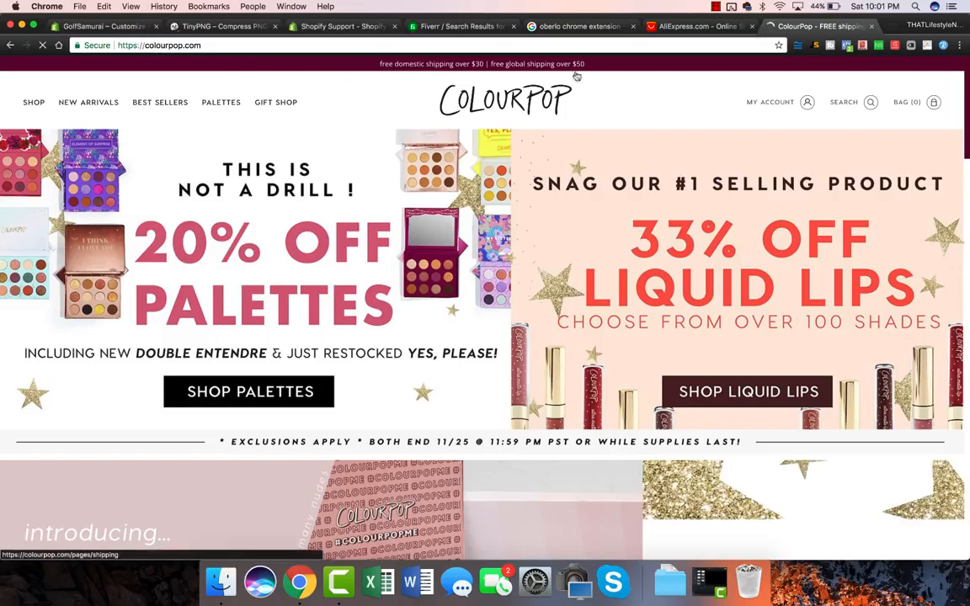
left_click_drag(589, 68, 378, 69)
key("super+c")
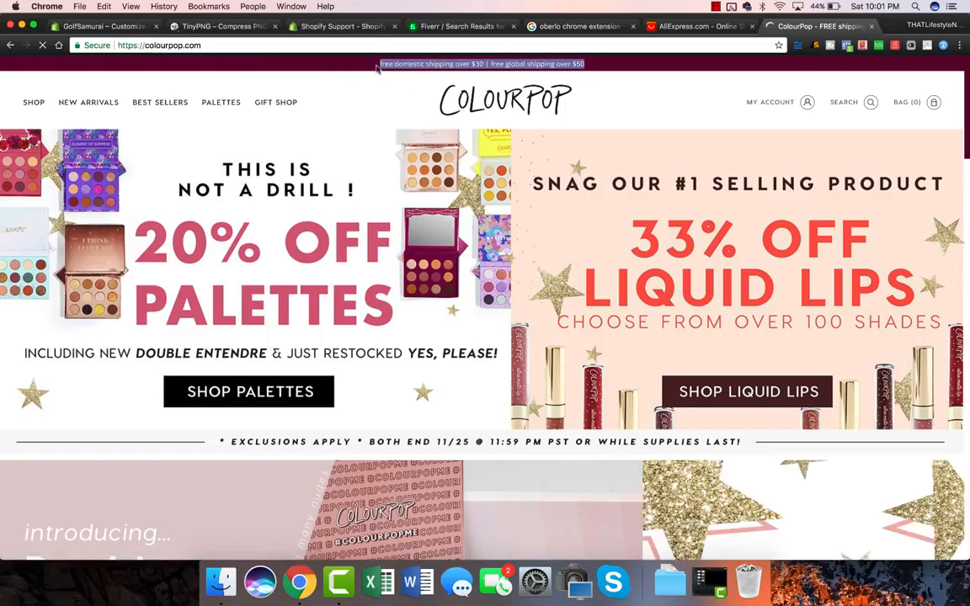
left_click(103, 29)
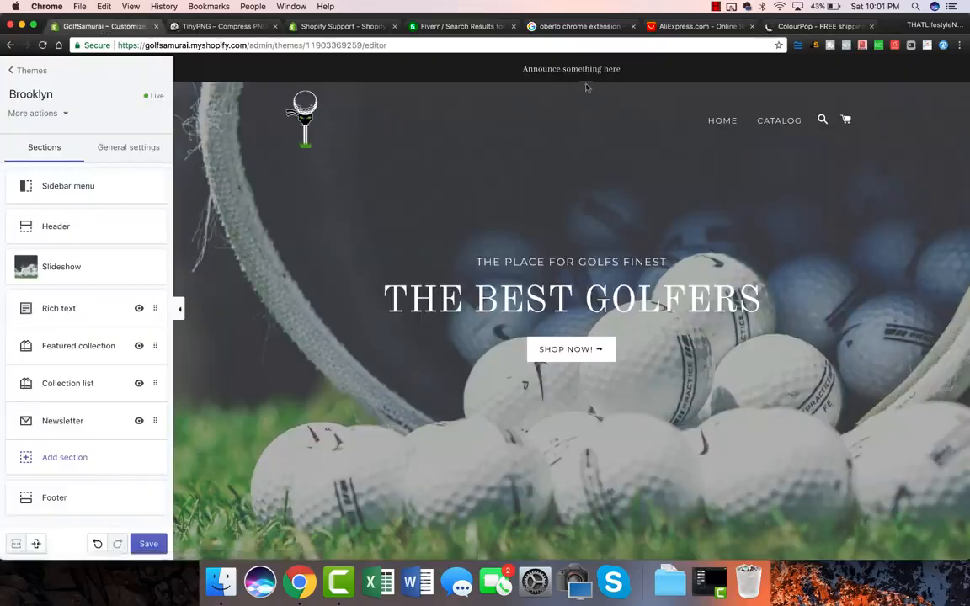
Paste the free-shipping text into the Header's announcement field, starting it with 'F'.
left_click(77, 227)
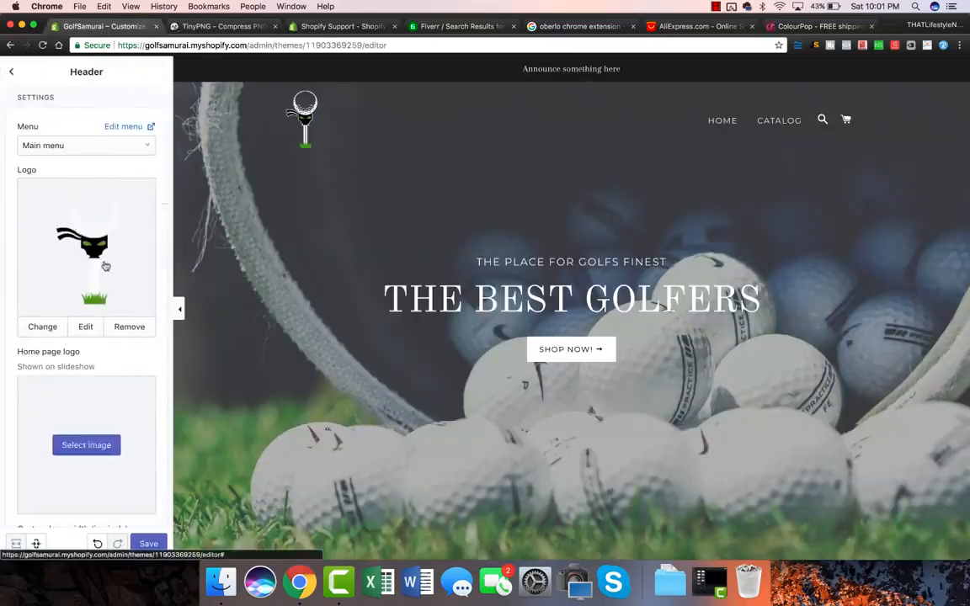
scroll(106, 261, "down", 4)
scroll(105, 264, "down", 3)
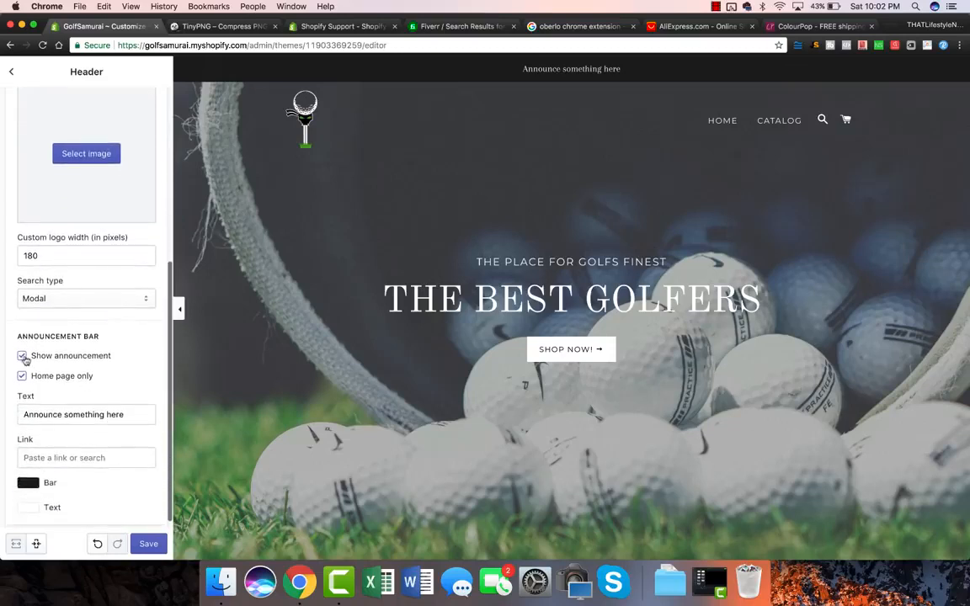
triple_click(85, 419)
key("super+v")
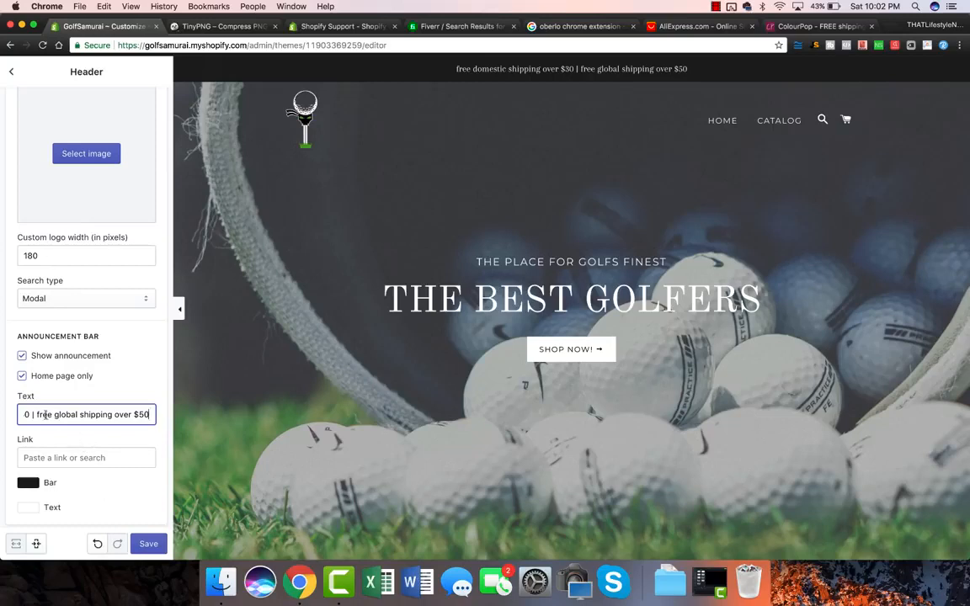
left_click_drag(40, 414, 4, 415)
type("F")
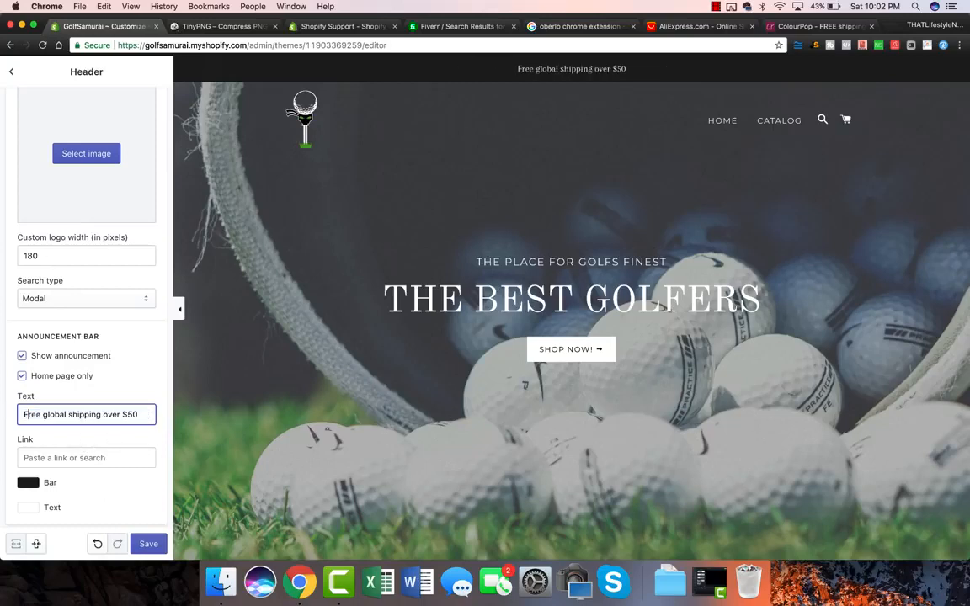
left_click(148, 437)
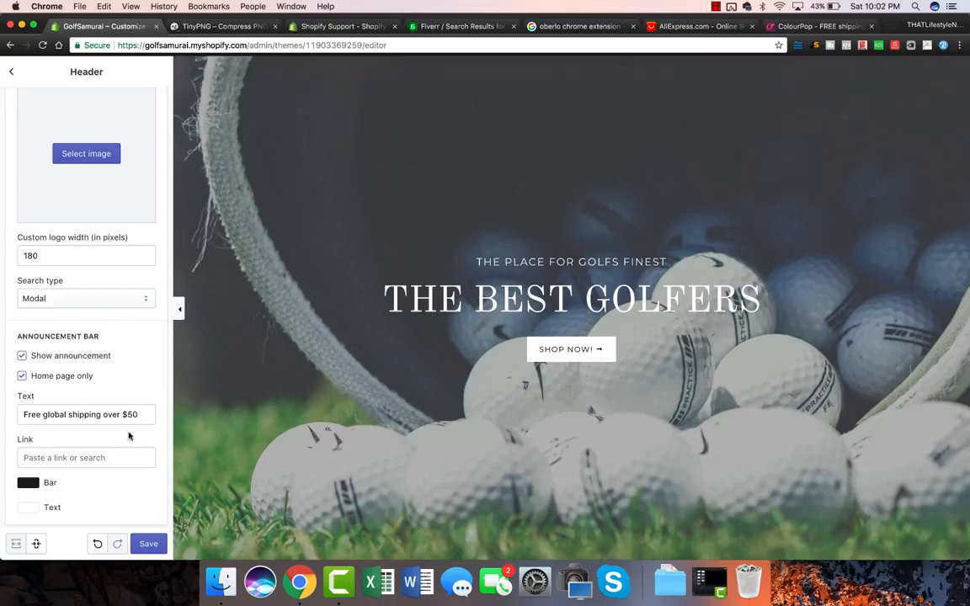
Capitalise it to 'Free Global Shipping Over $50' and save the header.
left_click(44, 414)
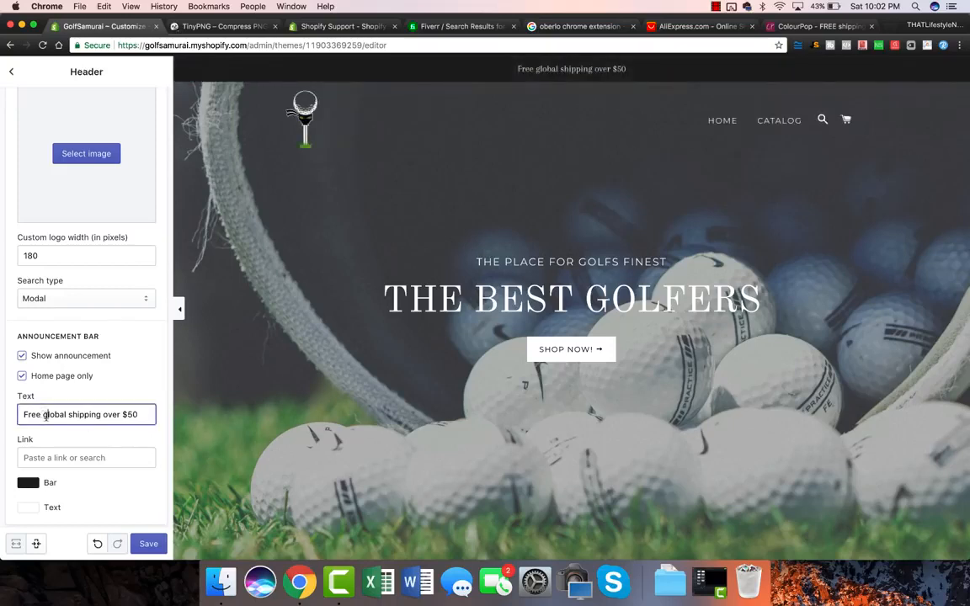
key("BackSpace")
type("G")
left_click(76, 412)
key("BackSpace")
type("S")
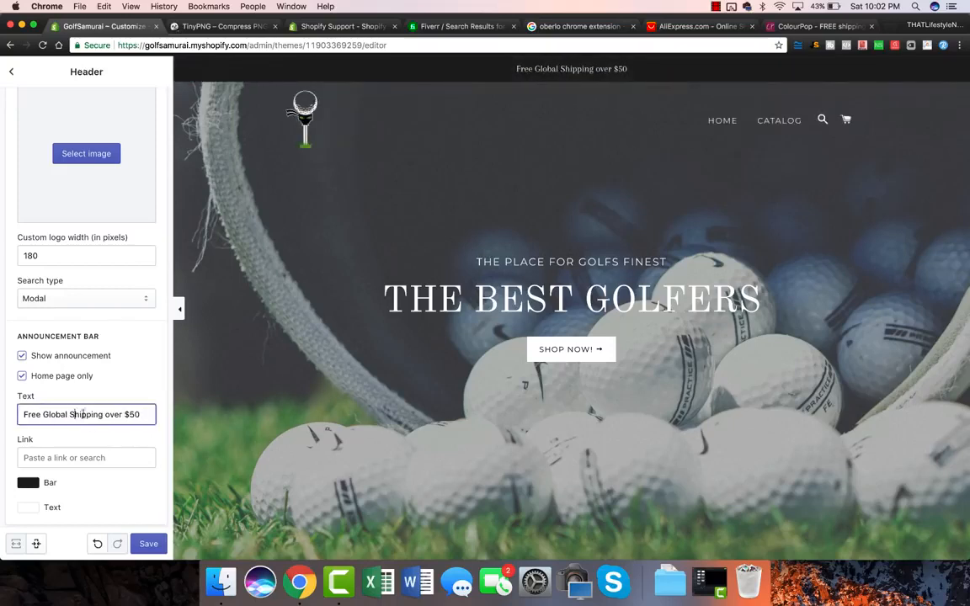
left_click(108, 412)
key("BackSpace")
type("O")
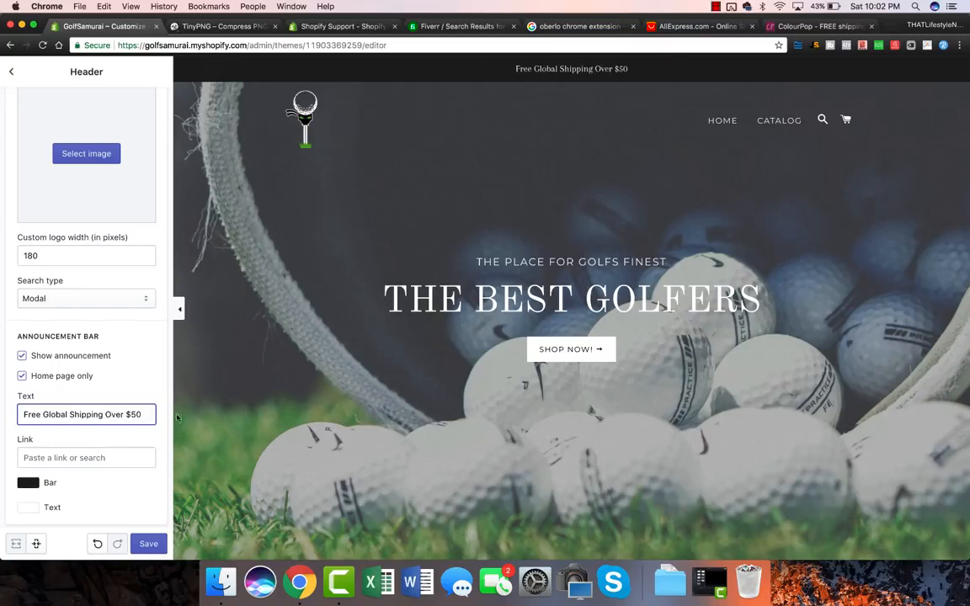
left_click(153, 543)
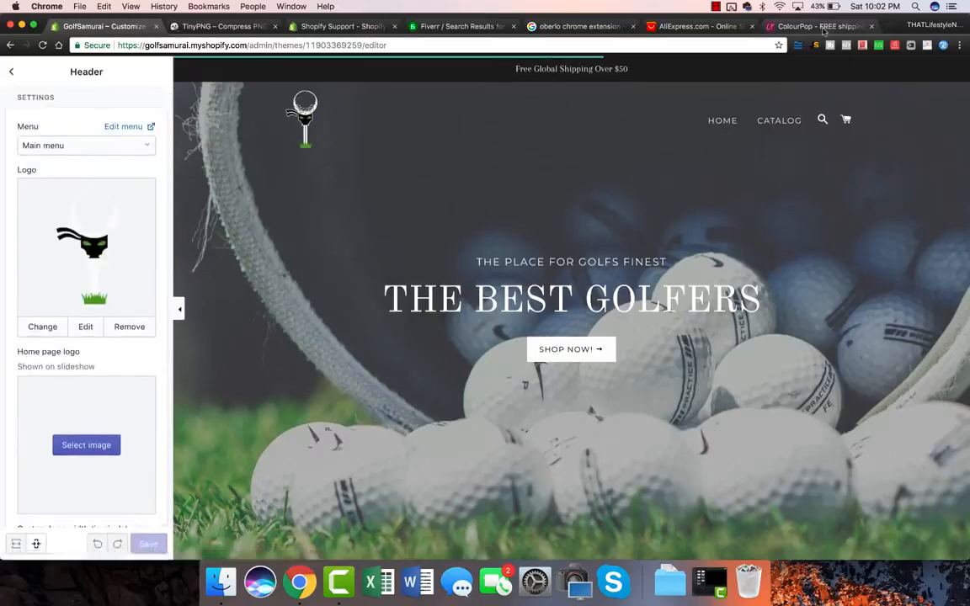
left_click(817, 26)
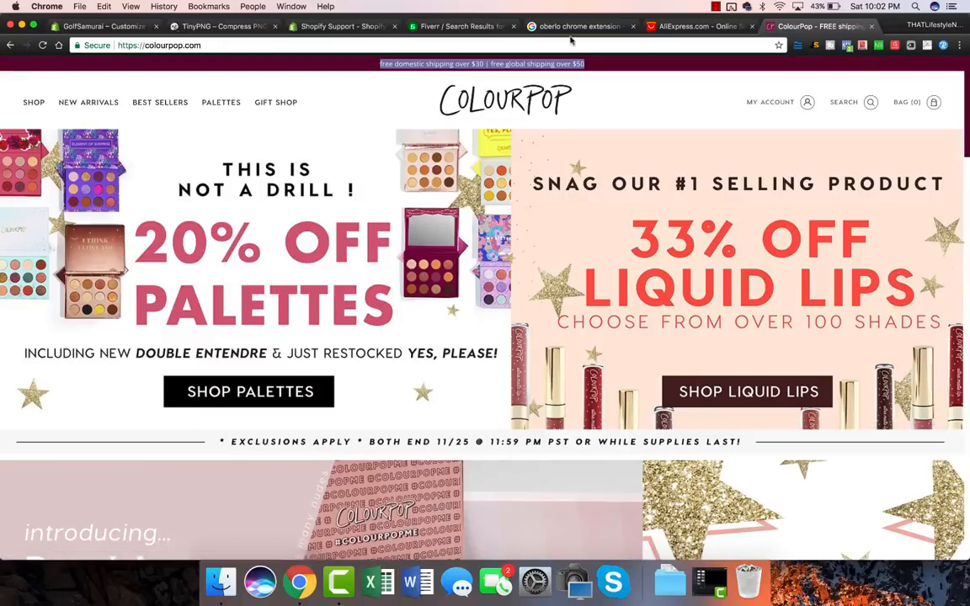
left_click(124, 28)
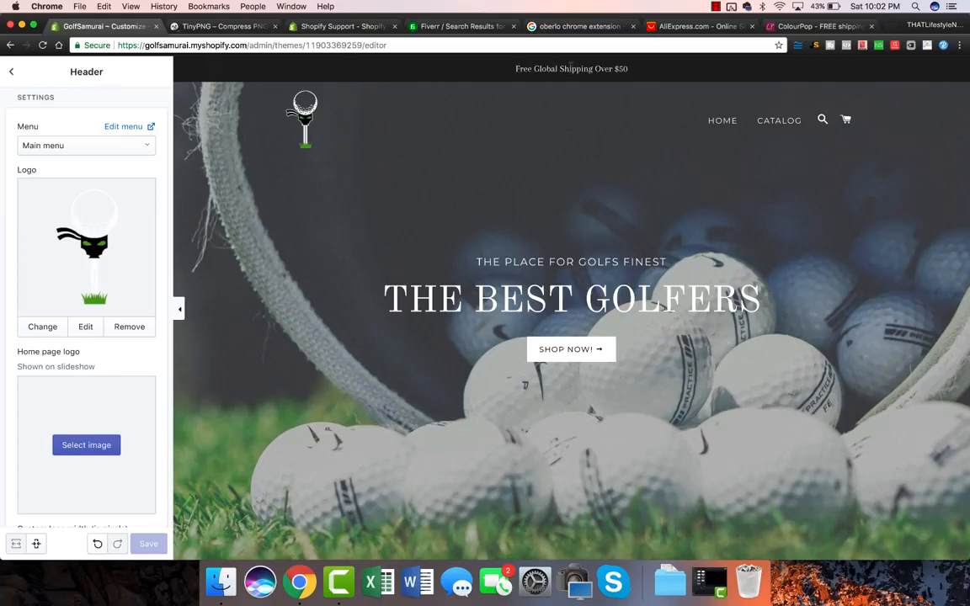
Open the main menu for editing and rename the Home item to 'SHOP'.
left_click(123, 129)
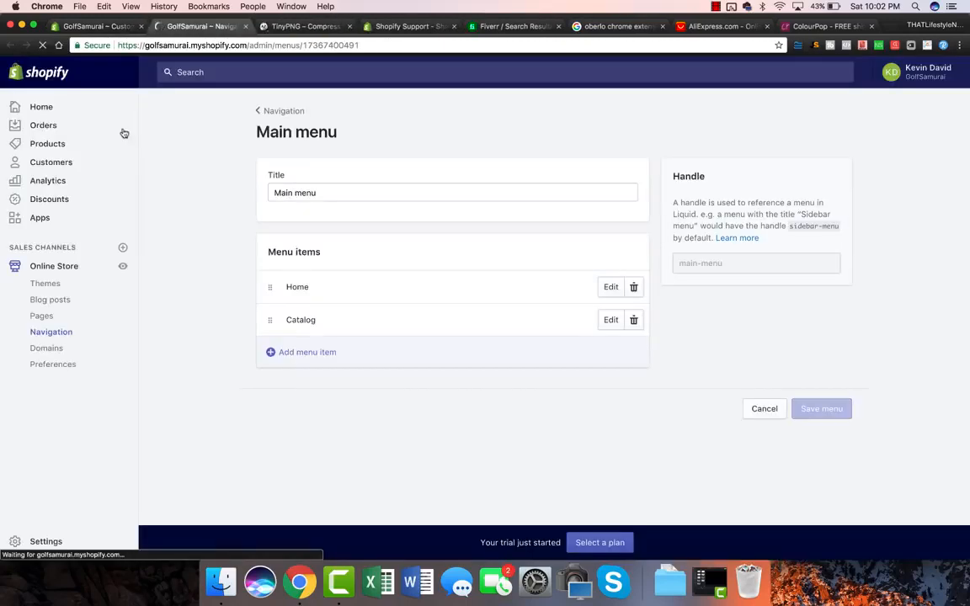
left_click(122, 266)
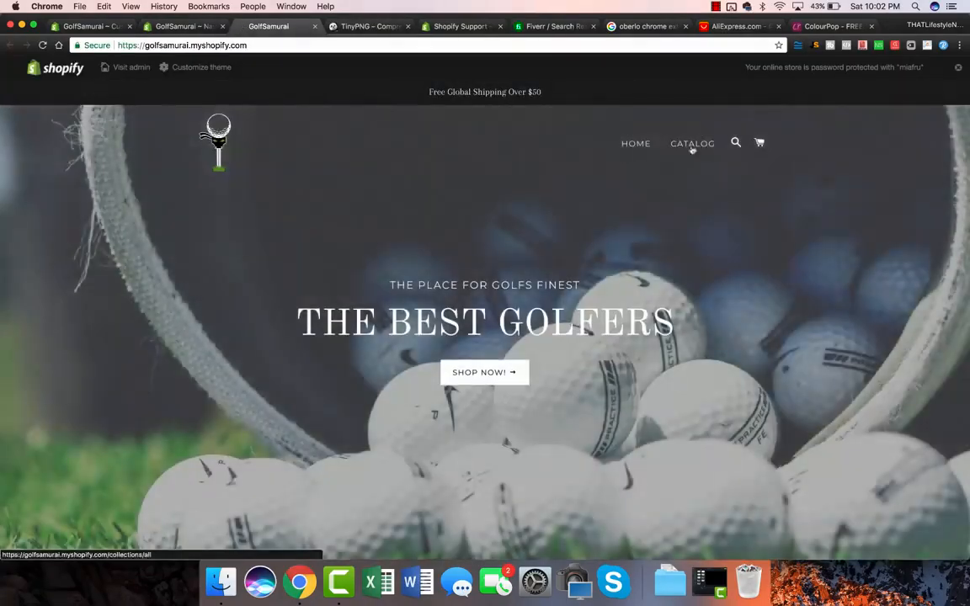
left_click(195, 26)
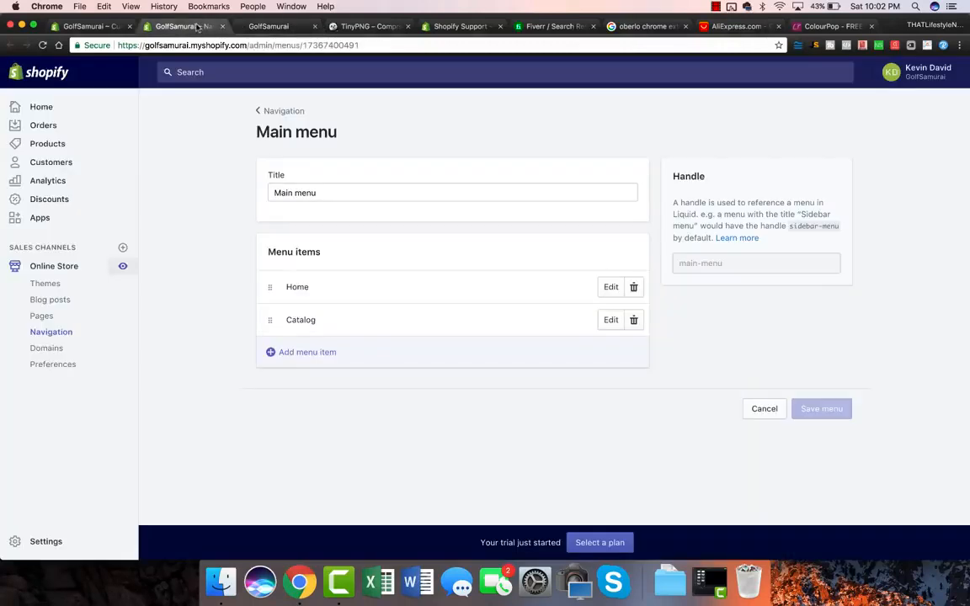
left_click(611, 286)
key("super+a")
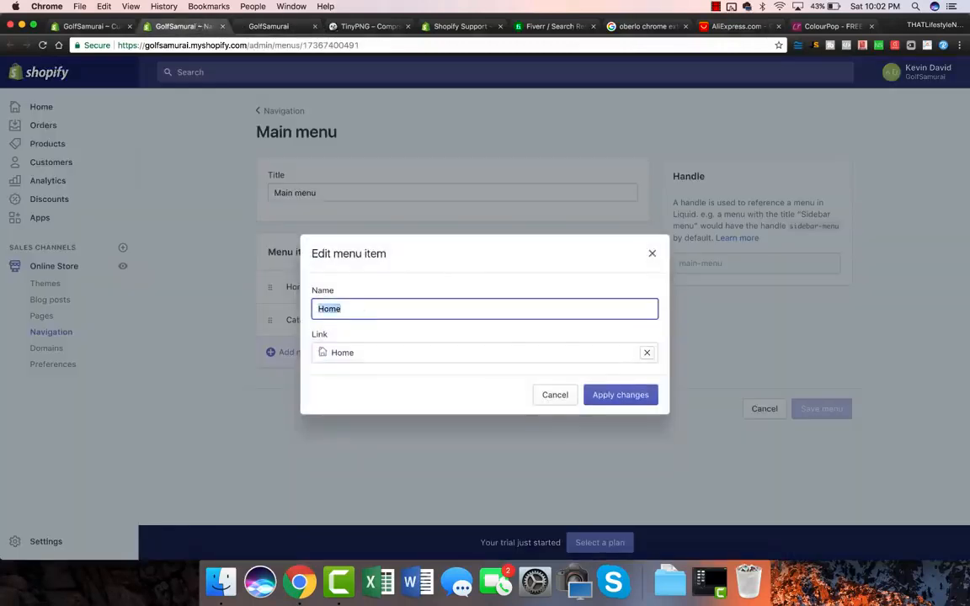
type("SHOP")
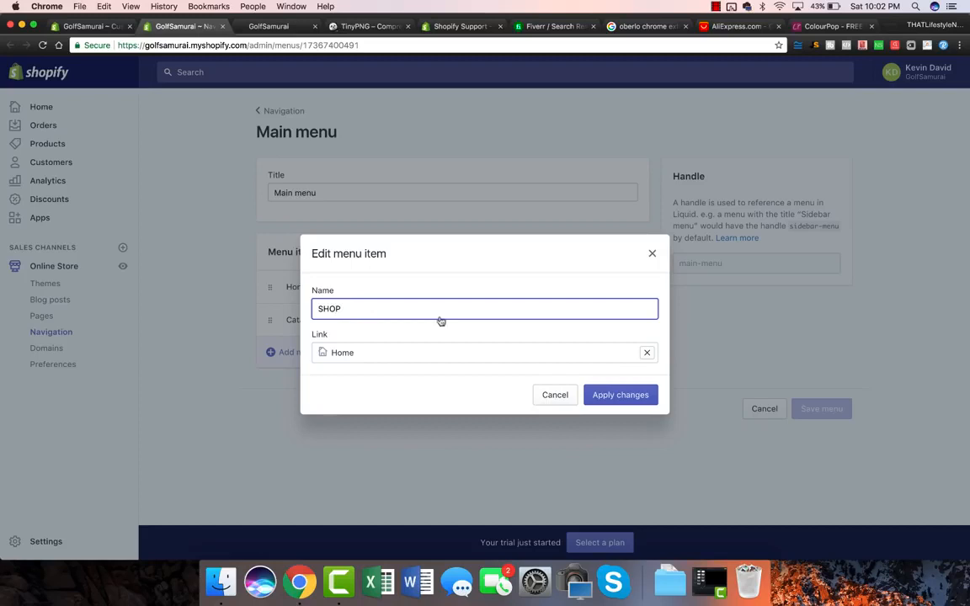
left_click(627, 396)
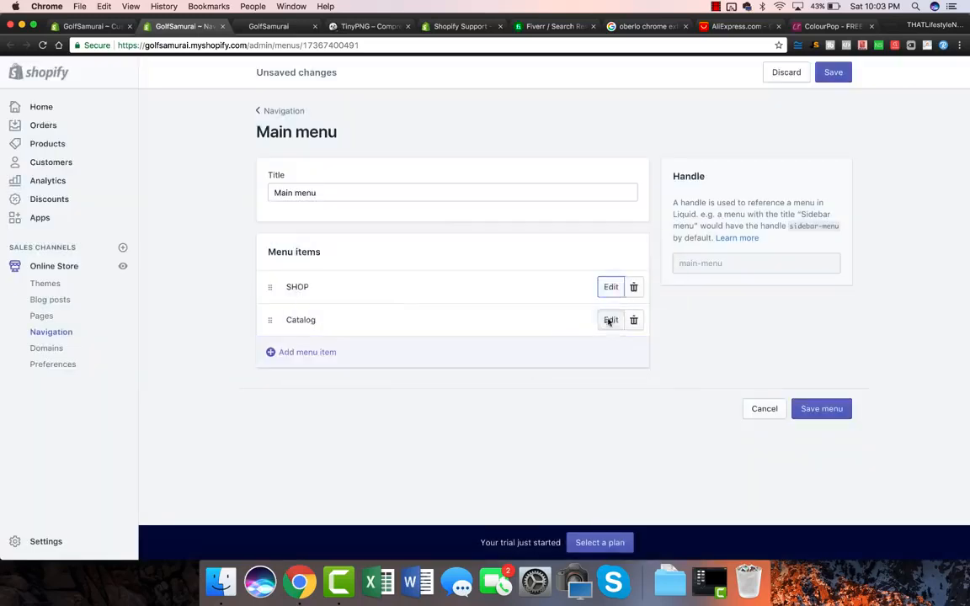
Rename the Catalog menu item to 'BEST SELLERS'.
left_click(610, 320)
left_click(392, 312)
key("super+a")
type("BE")
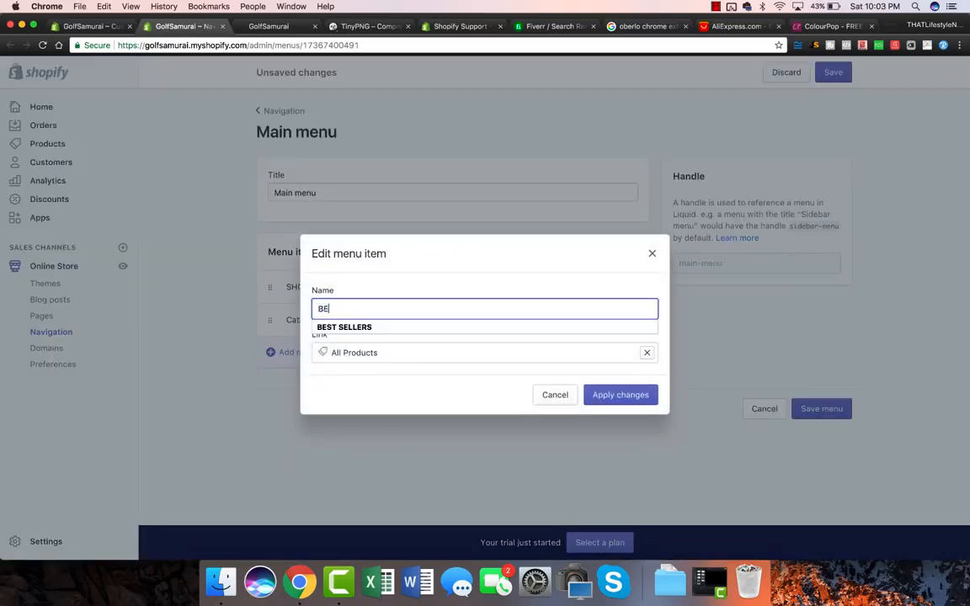
type("ST SELLERS")
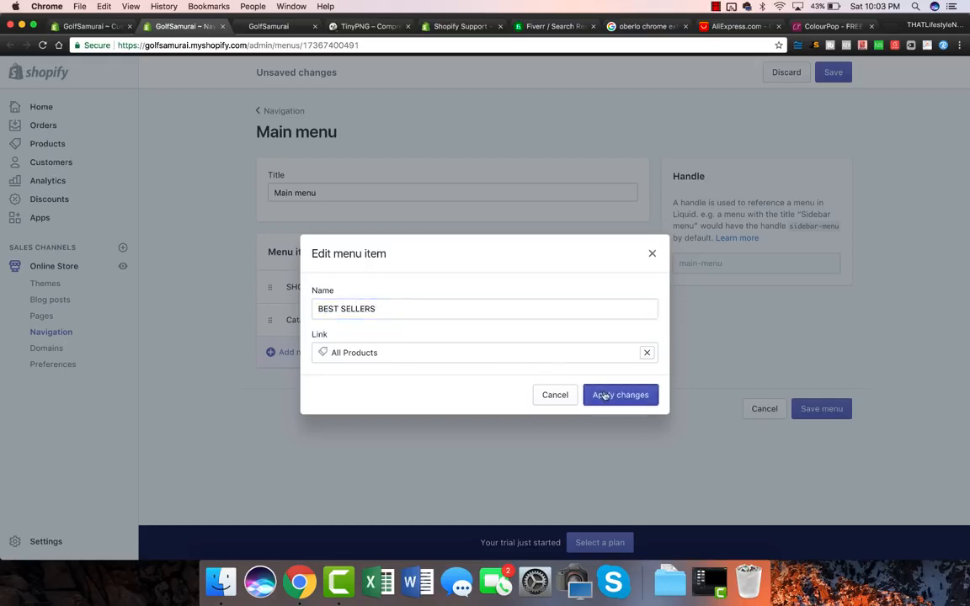
left_click(608, 395)
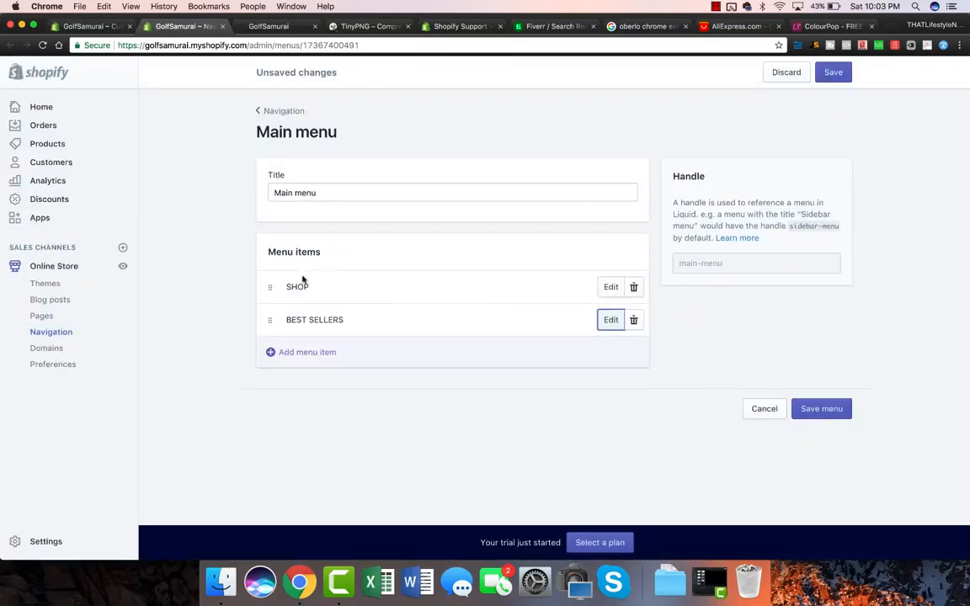
Review the BEST SELLERS link, leave it unchanged, save the menu and view the storefront.
left_click(612, 323)
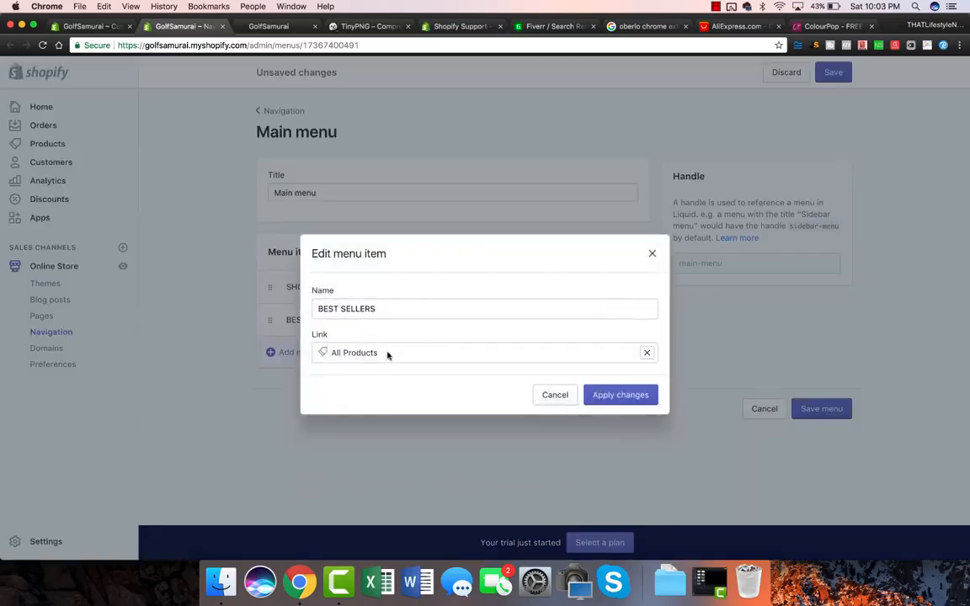
left_click(646, 352)
left_click(369, 245)
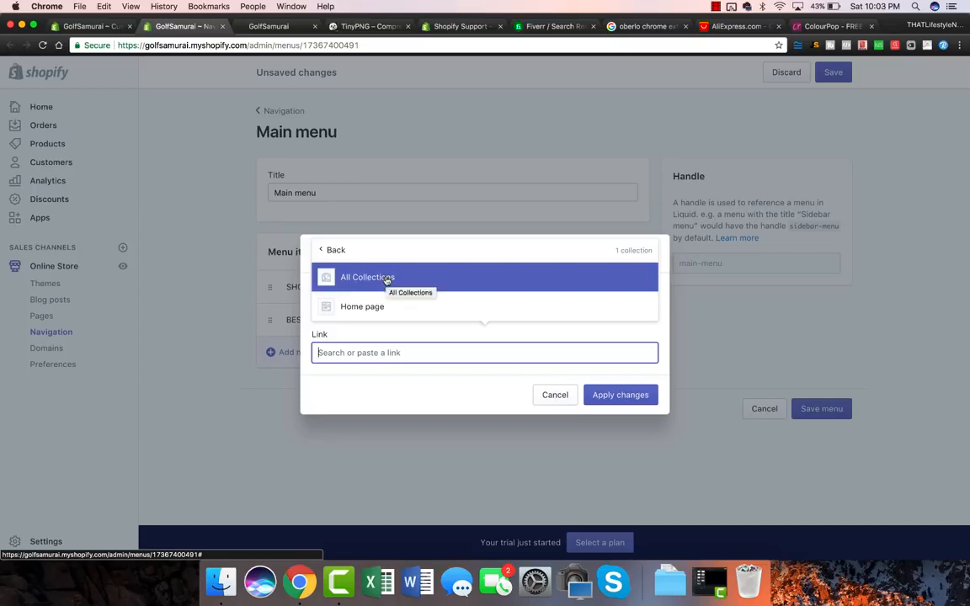
left_click(555, 395)
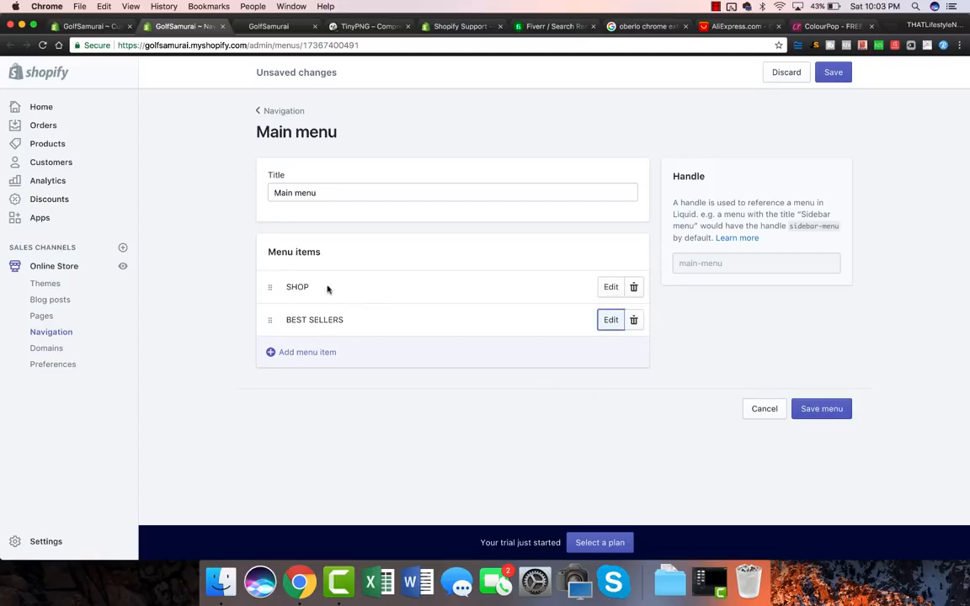
left_click(829, 411)
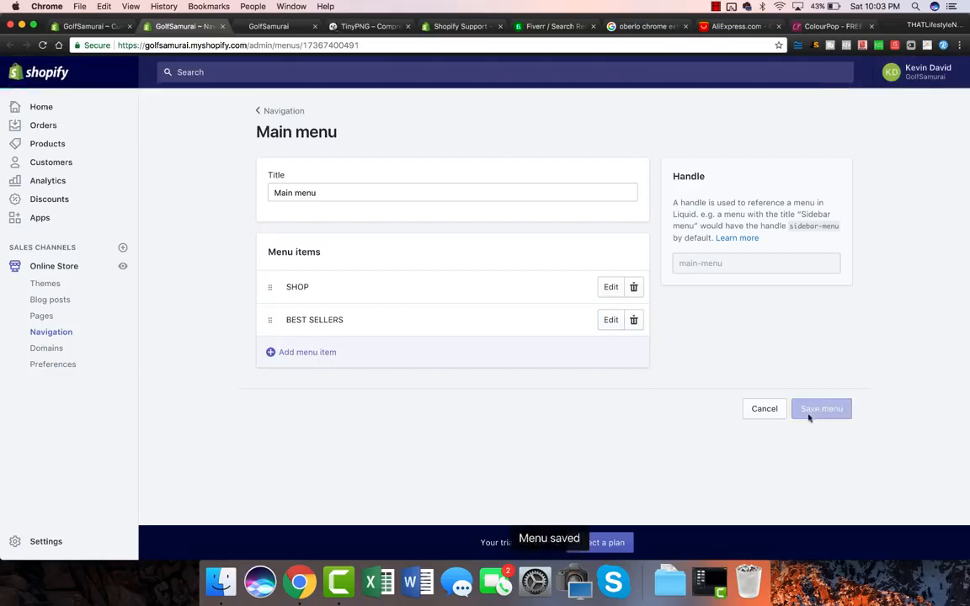
left_click(123, 266)
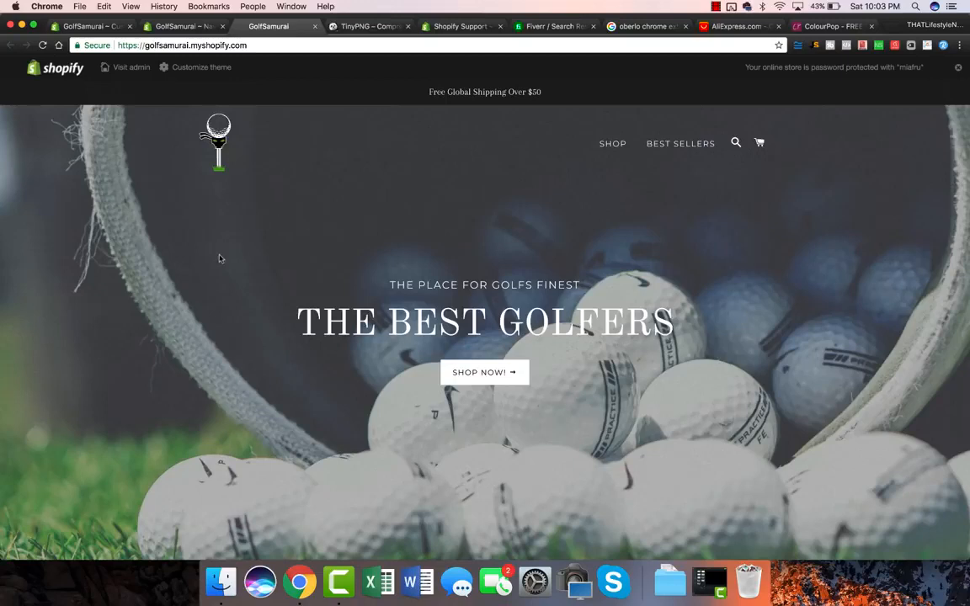
Scroll the live storefront to check the SHOP and BEST SELLERS header menu.
scroll(219, 258, "down", 2)
scroll(218, 258, "down", 1)
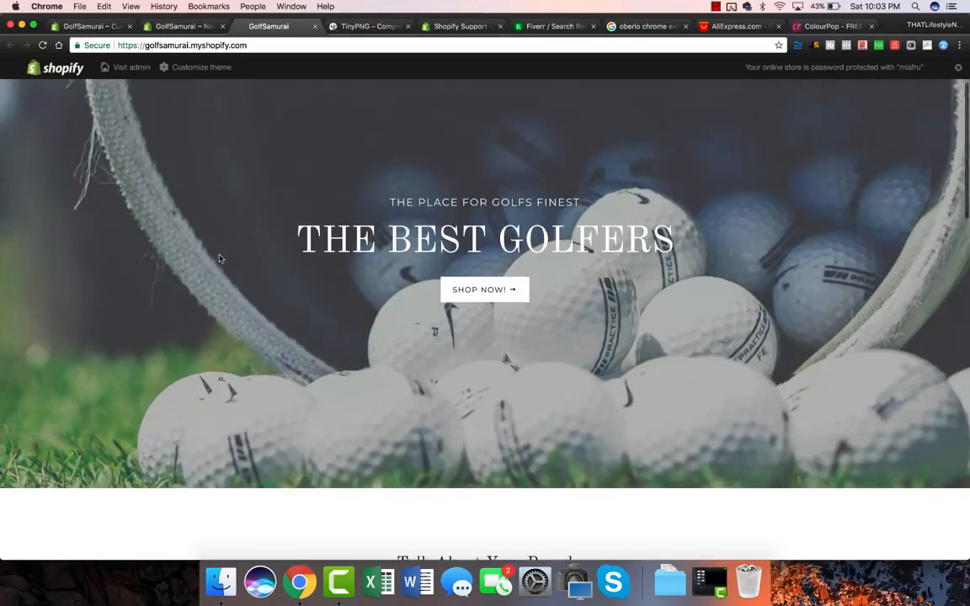
scroll(219, 258, "up", 3)
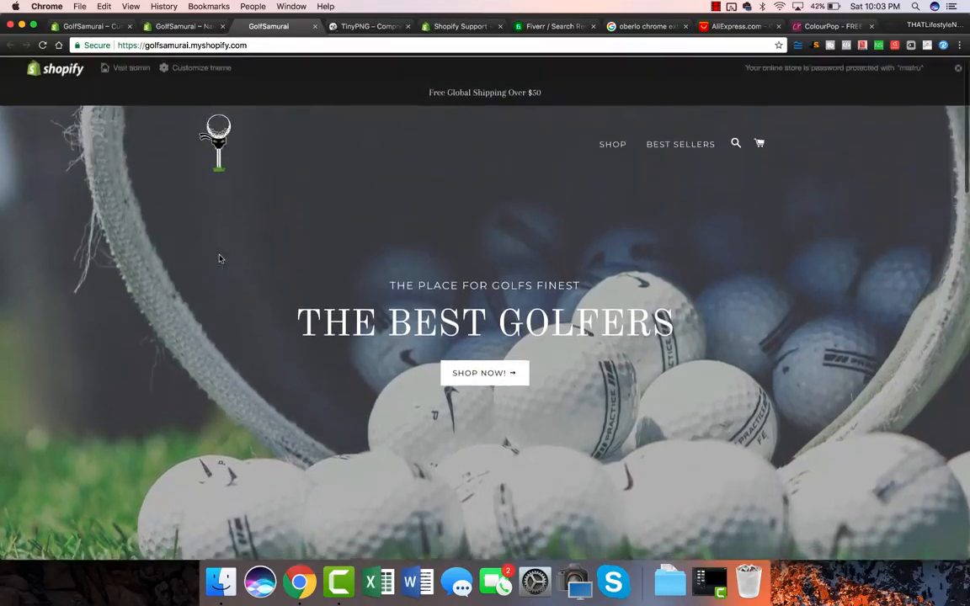
left_click(153, 28)
Go to the Brooklyn theme's general settings and open Colors.
left_click(97, 28)
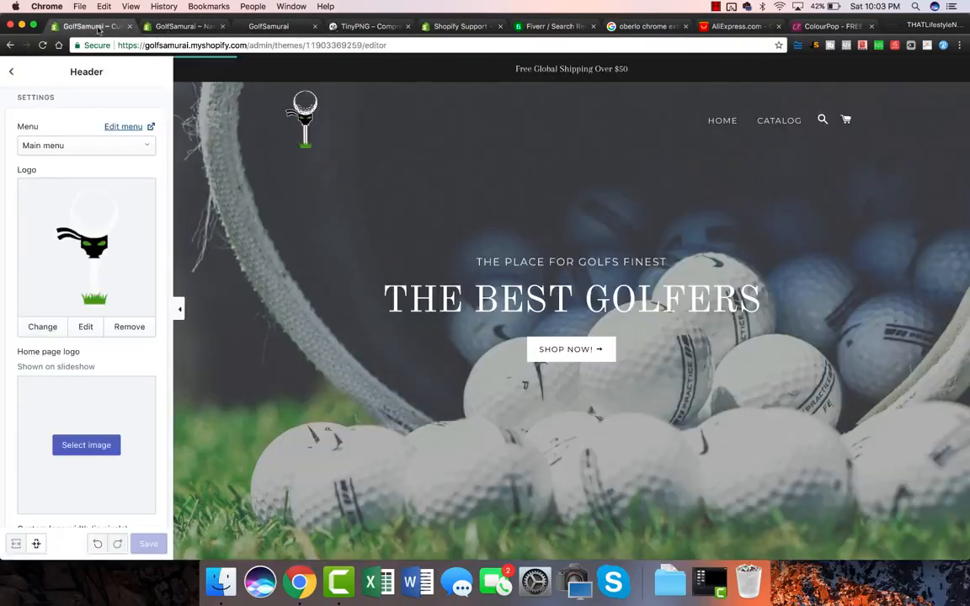
left_click(11, 72)
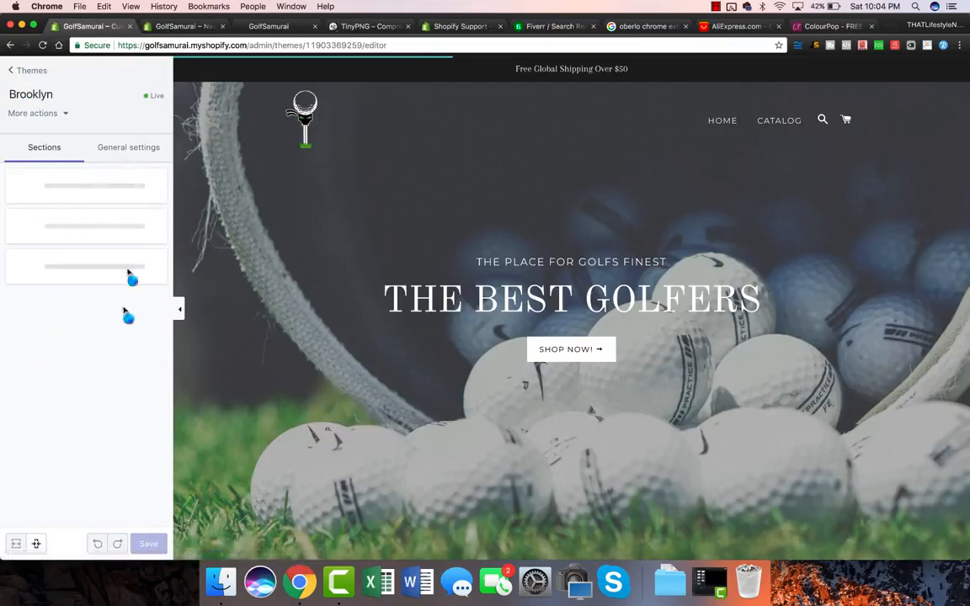
scroll(570, 133, "down", 2)
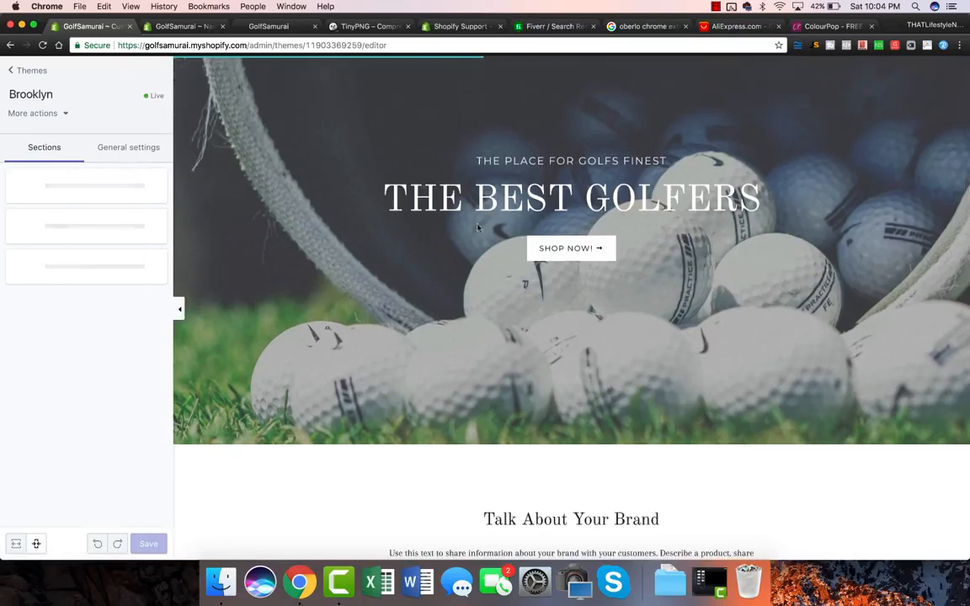
scroll(429, 253, "down", 5)
scroll(396, 325, "down", 3)
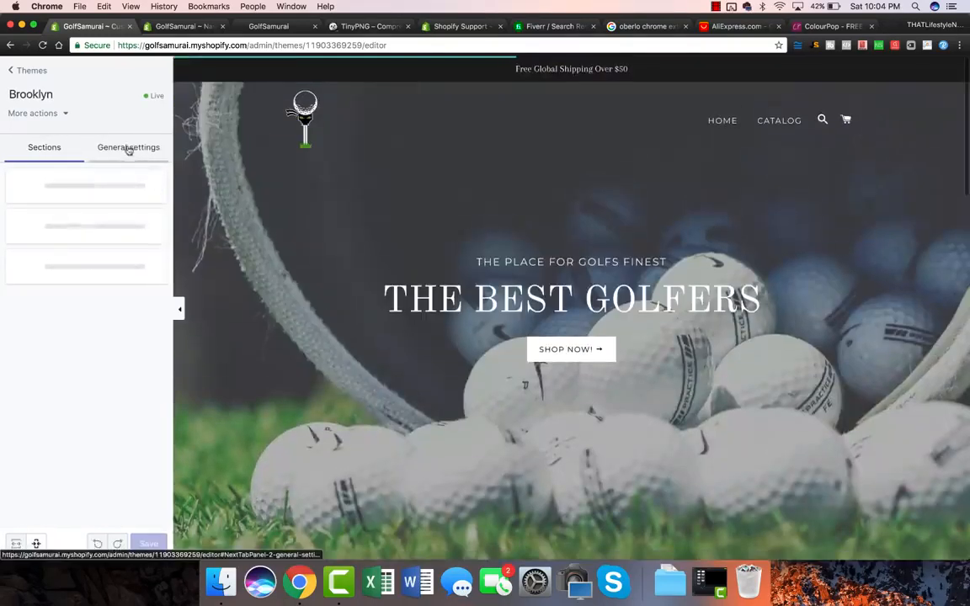
left_click(128, 149)
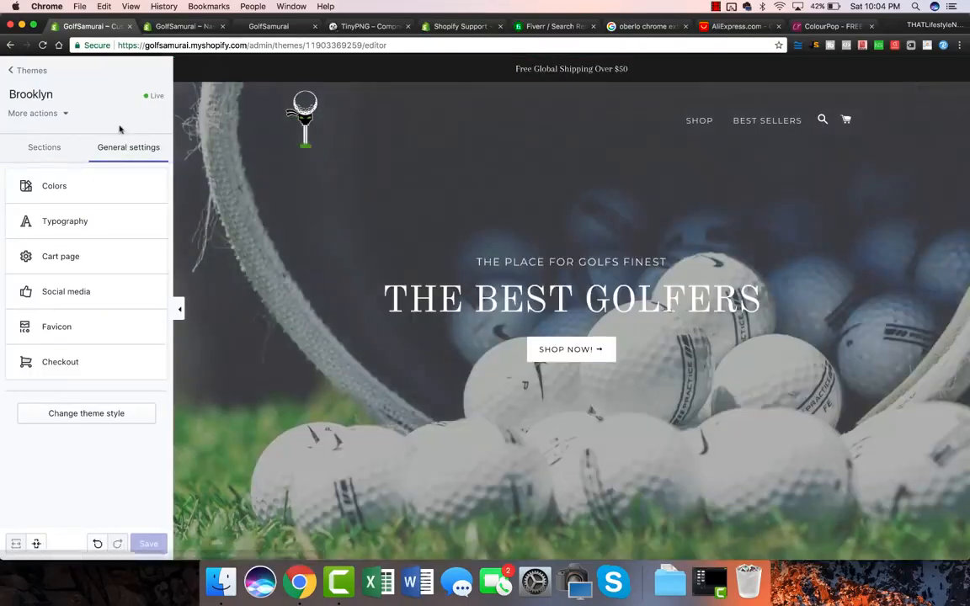
left_click(52, 185)
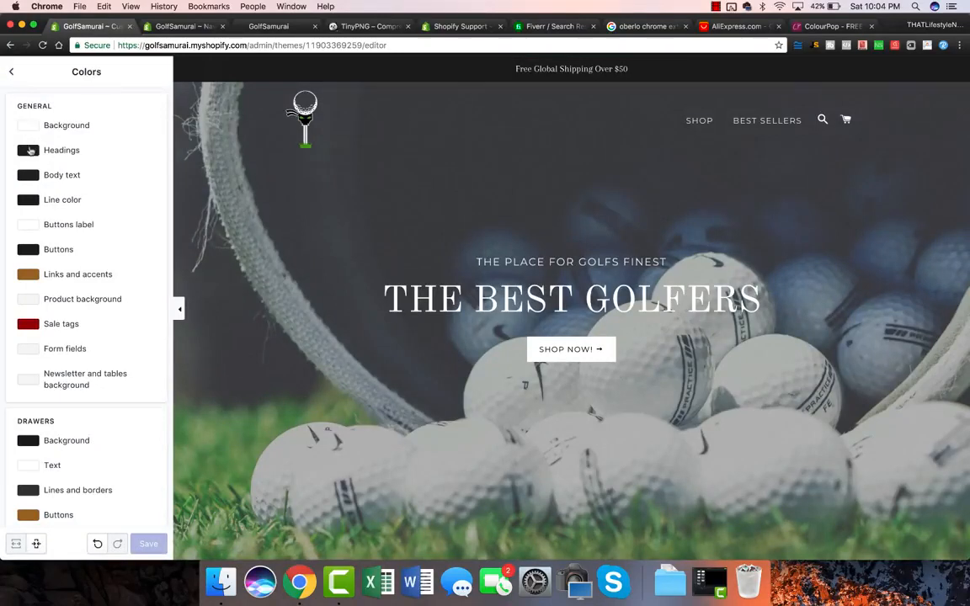
Try a bright red colour for the Buttons label.
scroll(75, 165, "down", 2)
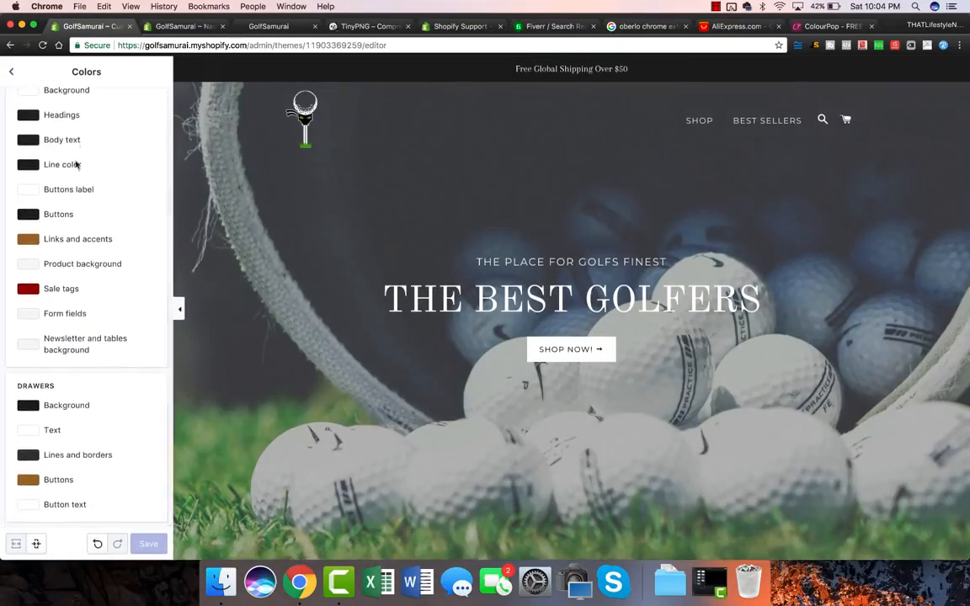
left_click(27, 191)
left_click(50, 210)
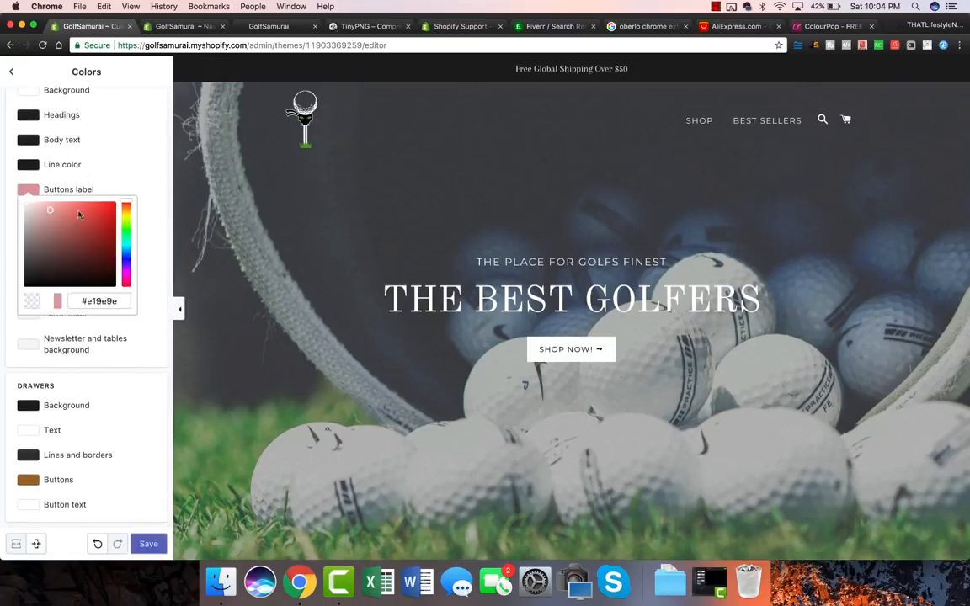
left_click(110, 208)
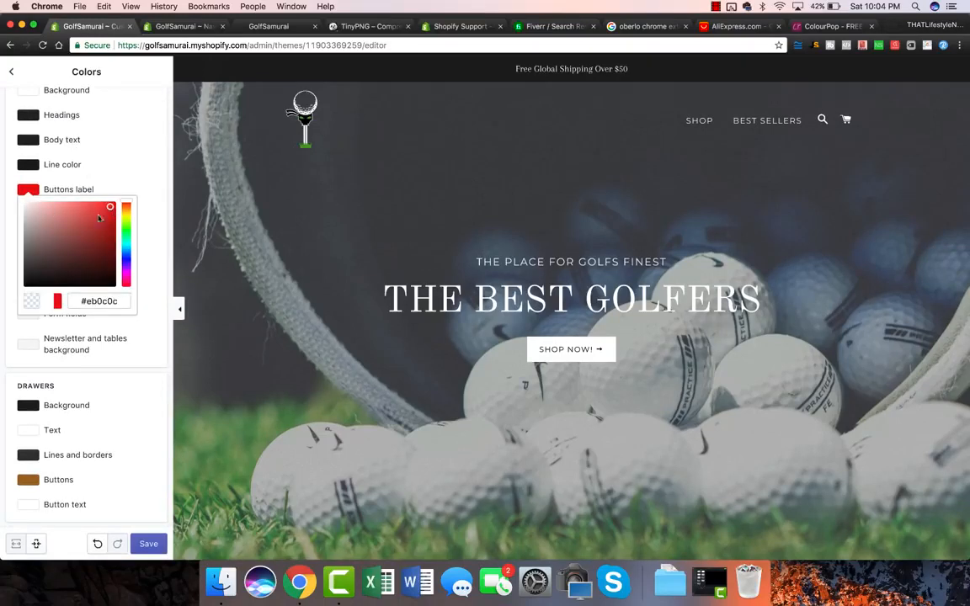
Revert the Buttons label colour to white (#ffffff), leaving the line colour unchanged.
left_click(130, 166)
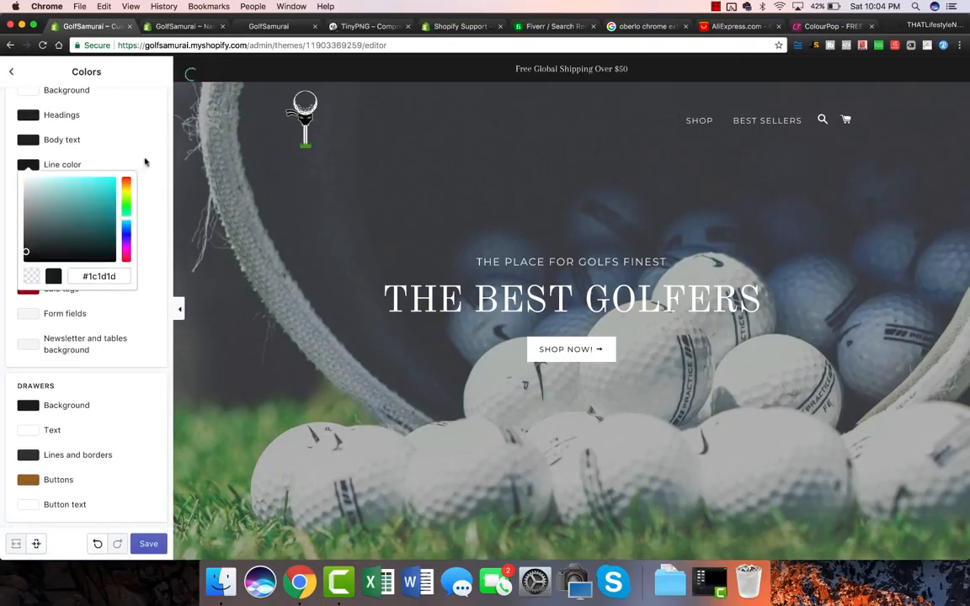
left_click(133, 324)
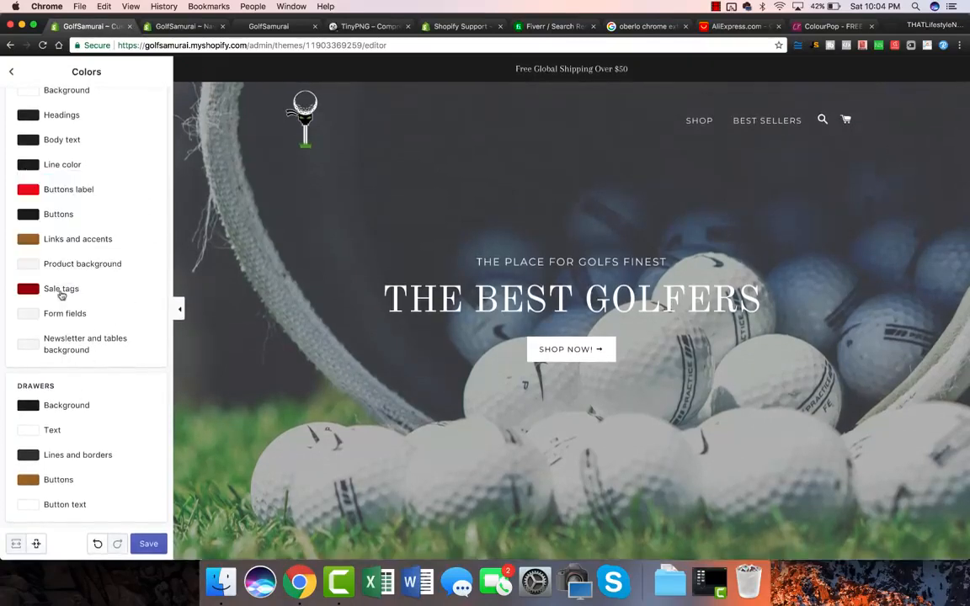
left_click(30, 194)
left_click_drag(60, 235, 2, 168)
left_click(142, 206)
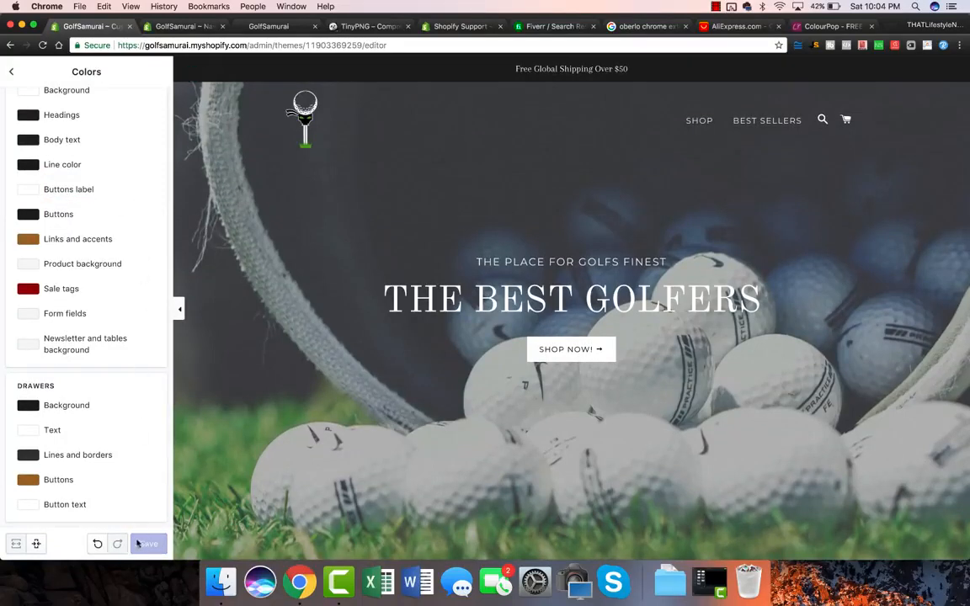
left_click(13, 75)
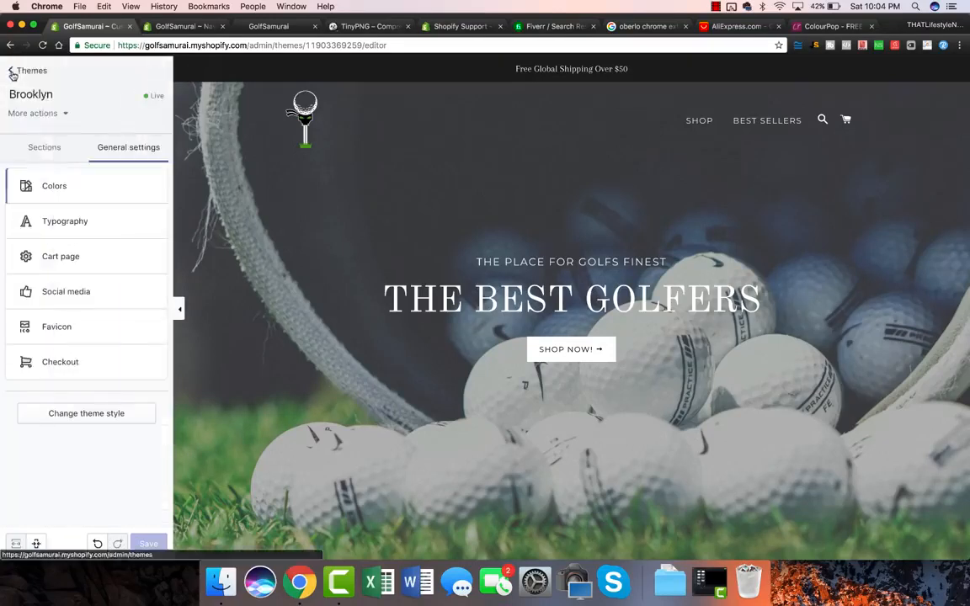
Set the Typography headings font to Old Standard Bold.
left_click(57, 222)
left_click(63, 144)
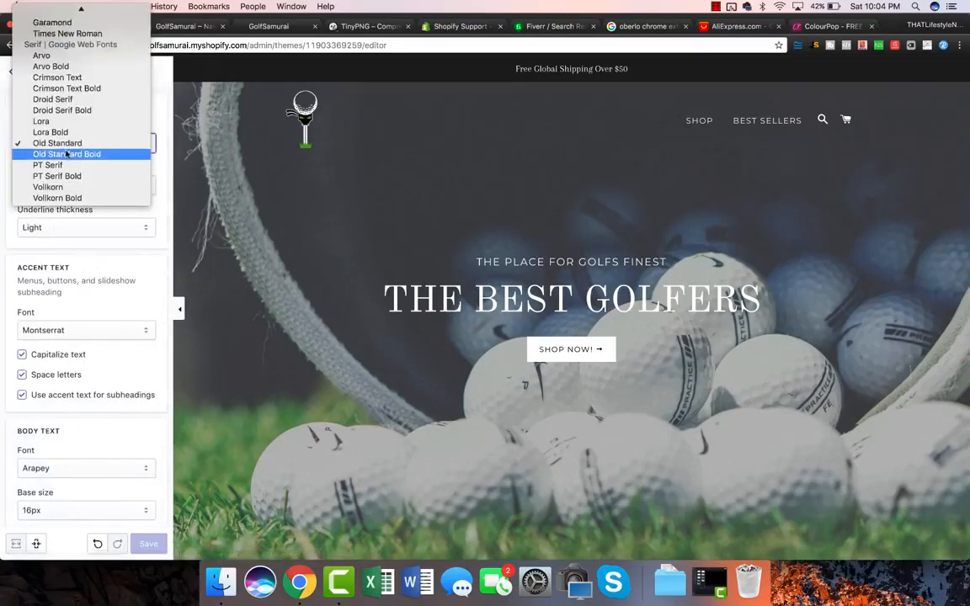
left_click(66, 144)
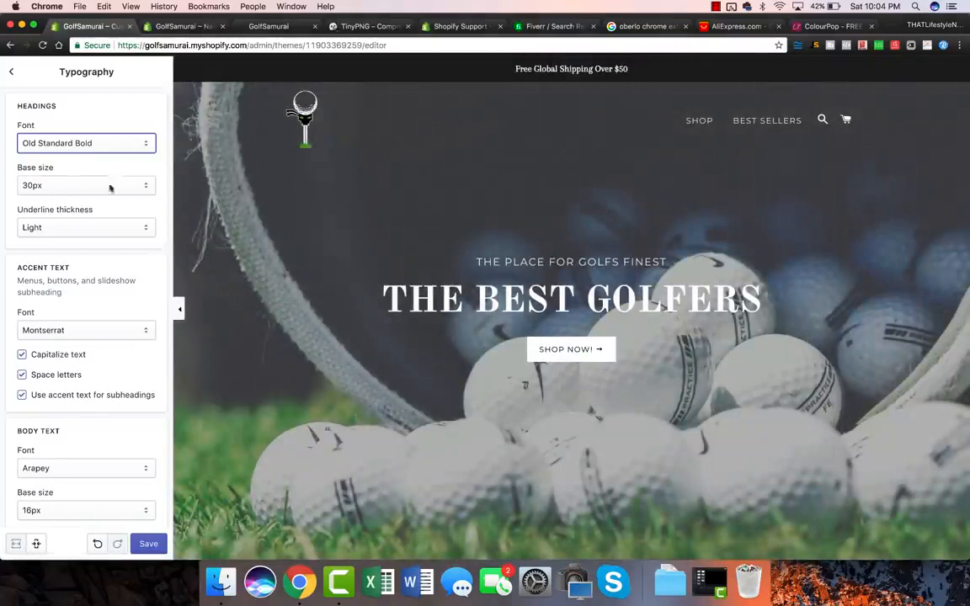
scroll(93, 233, "down", 1)
scroll(94, 233, "down", 1)
scroll(98, 249, "down", 4)
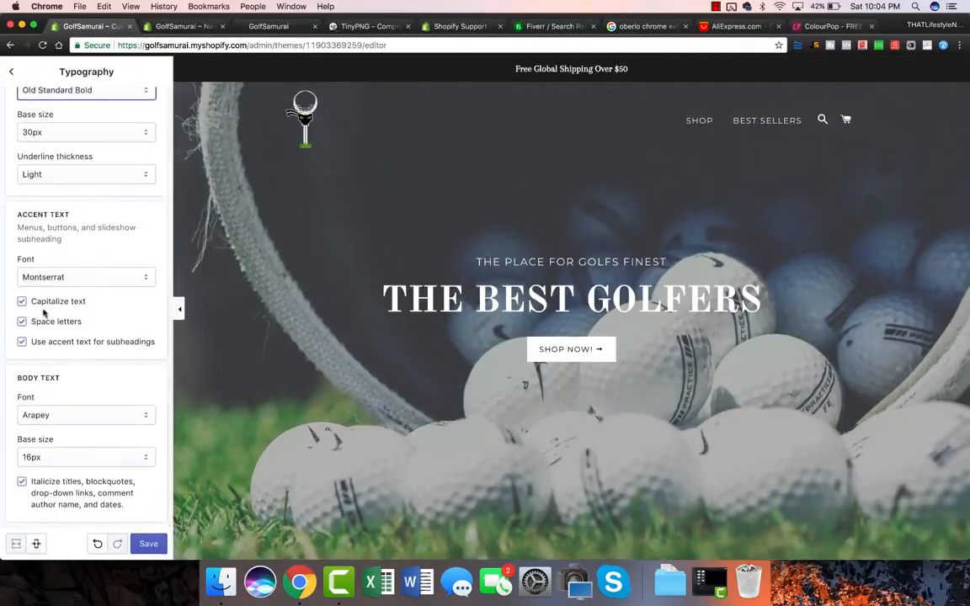
left_click(11, 72)
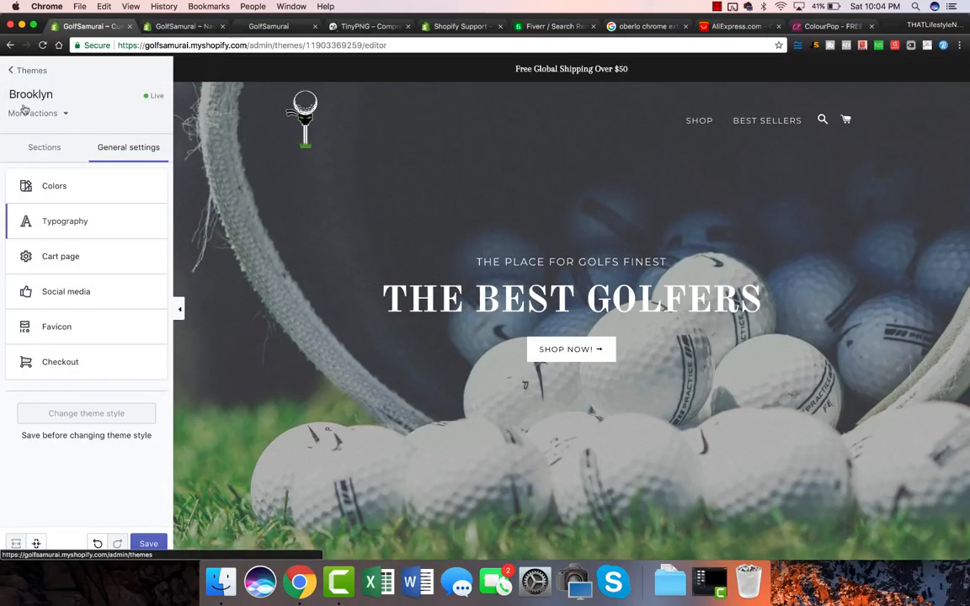
Change the cart type from Drawer to Page and save the theme.
left_click(73, 257)
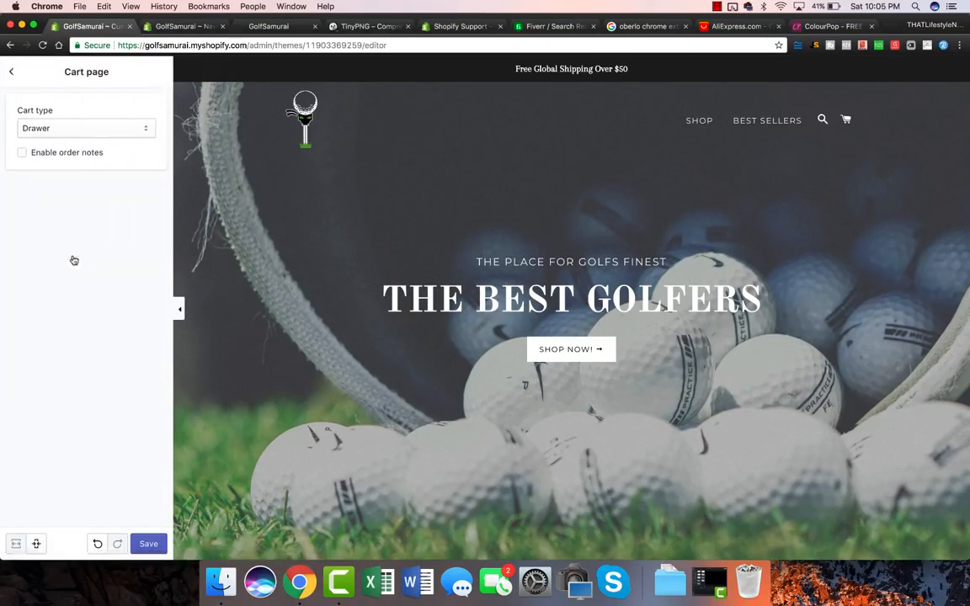
left_click(76, 133)
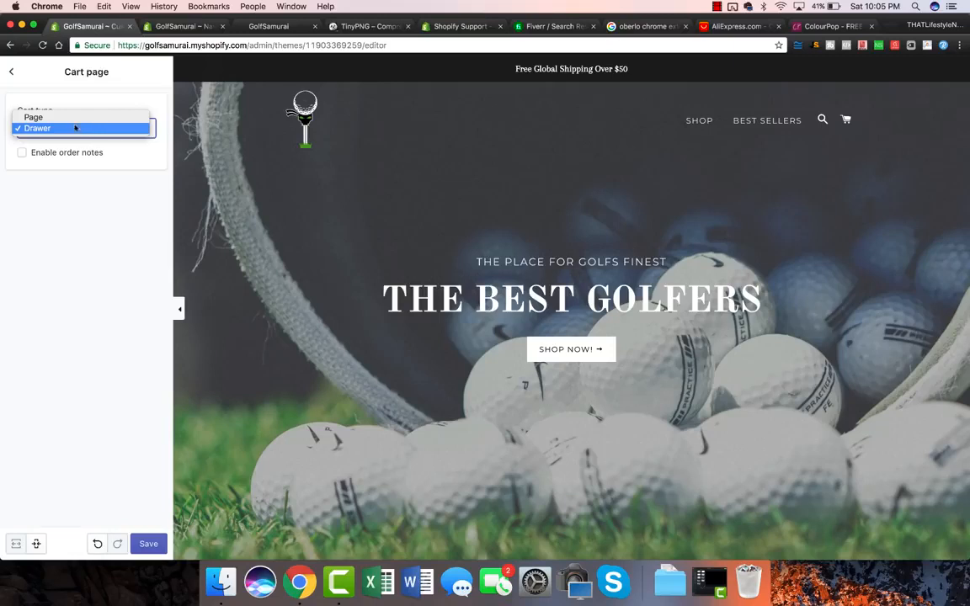
left_click(65, 118)
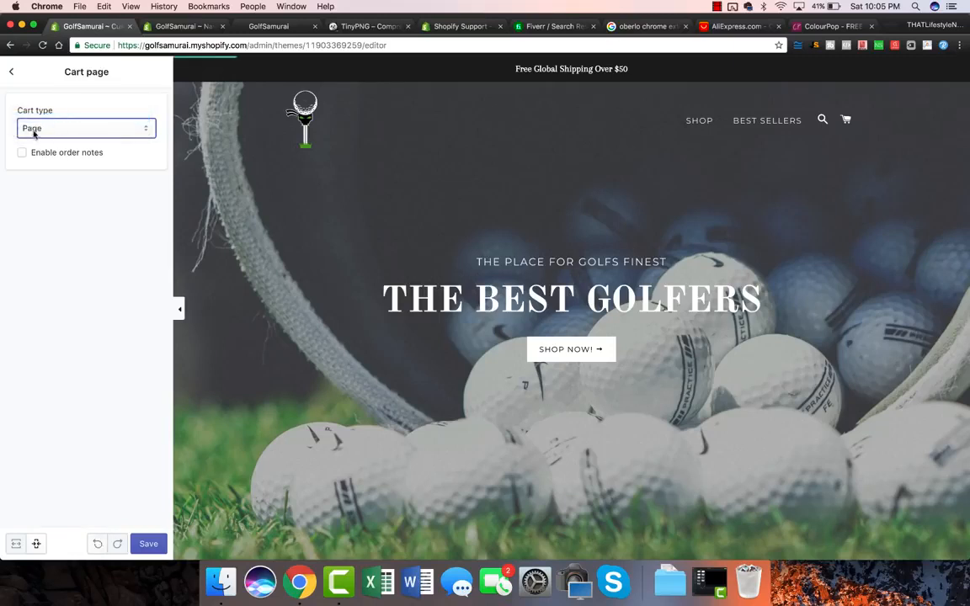
left_click(148, 544)
left_click(148, 545)
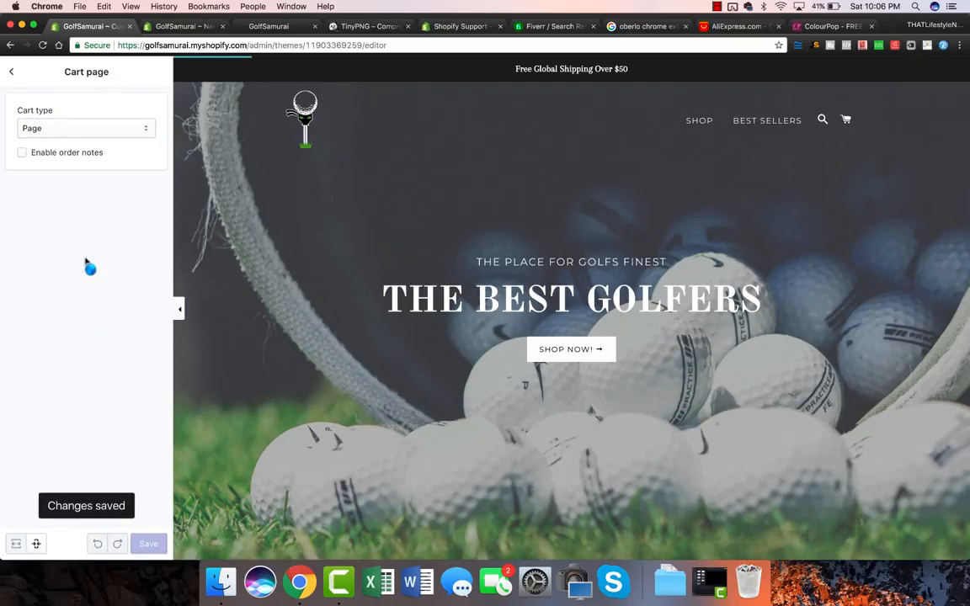
left_click(11, 72)
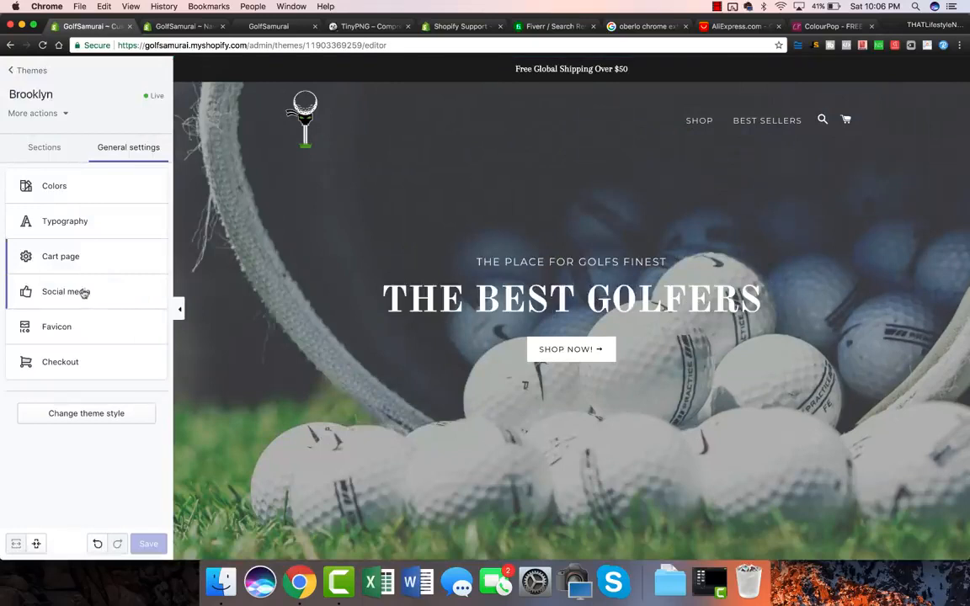
left_click(74, 293)
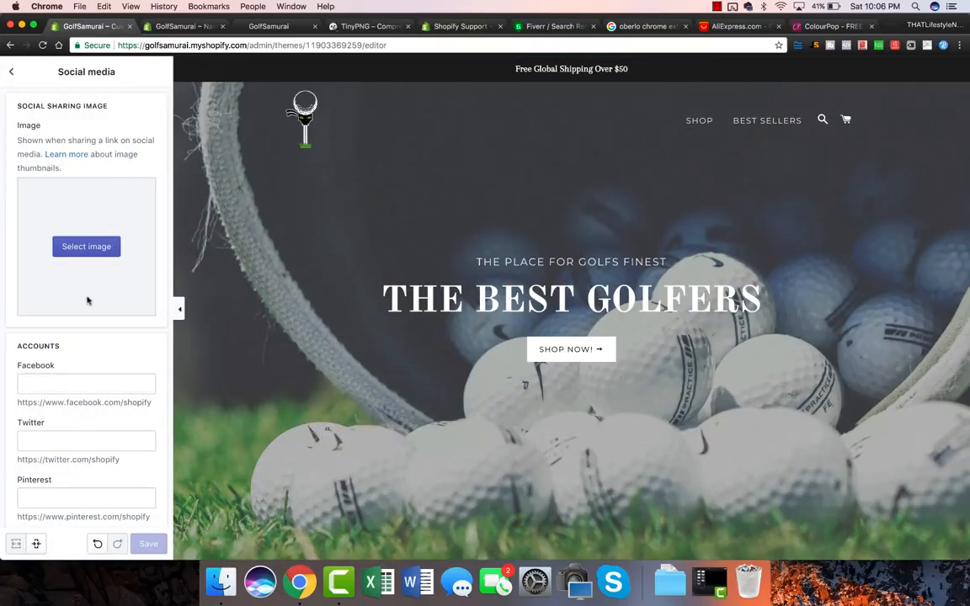
Paste the example Facebook URL into the Facebook field.
scroll(93, 294, "down", 1)
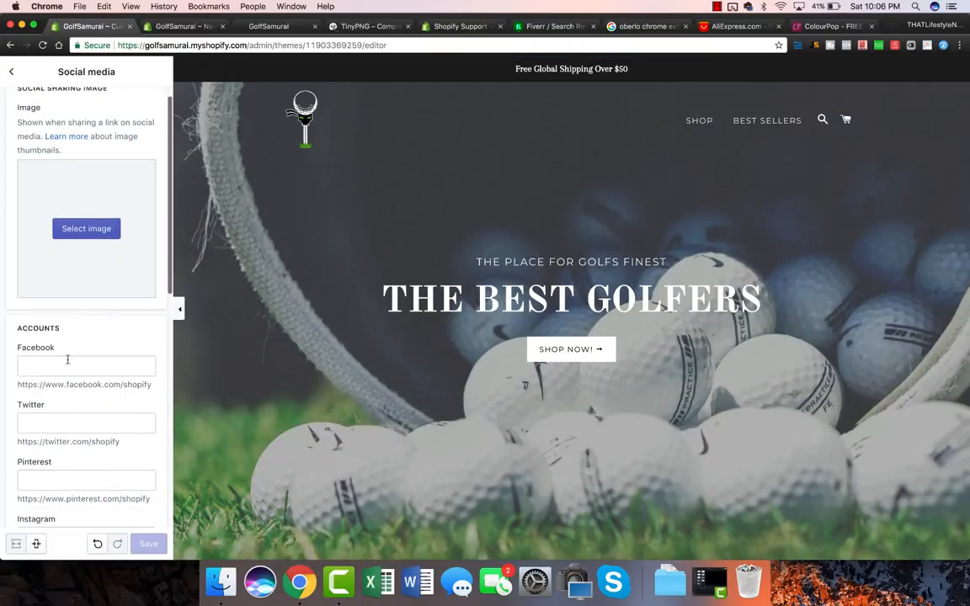
triple_click(85, 386)
key("cmd+c")
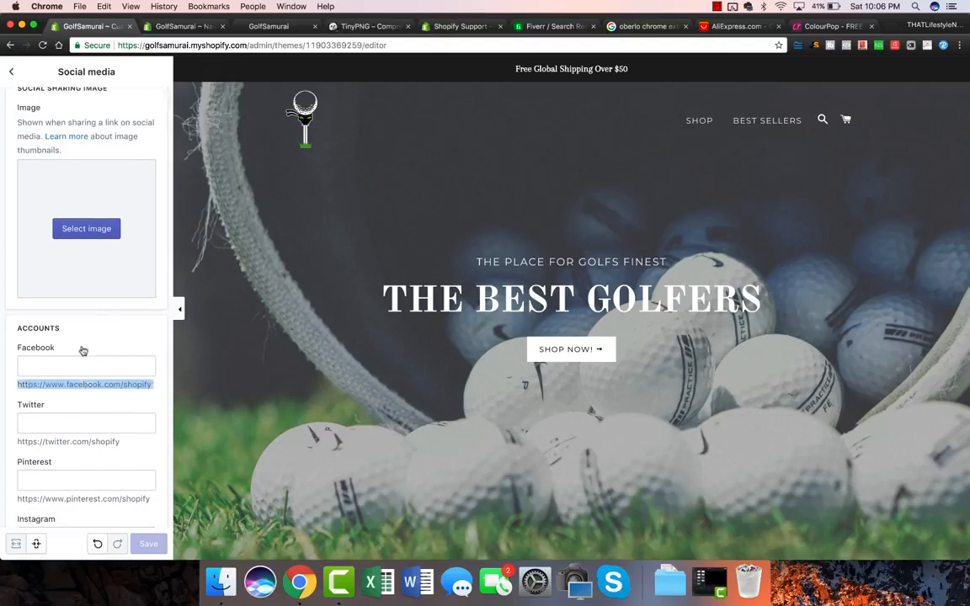
left_click(65, 362)
key("cmd+v")
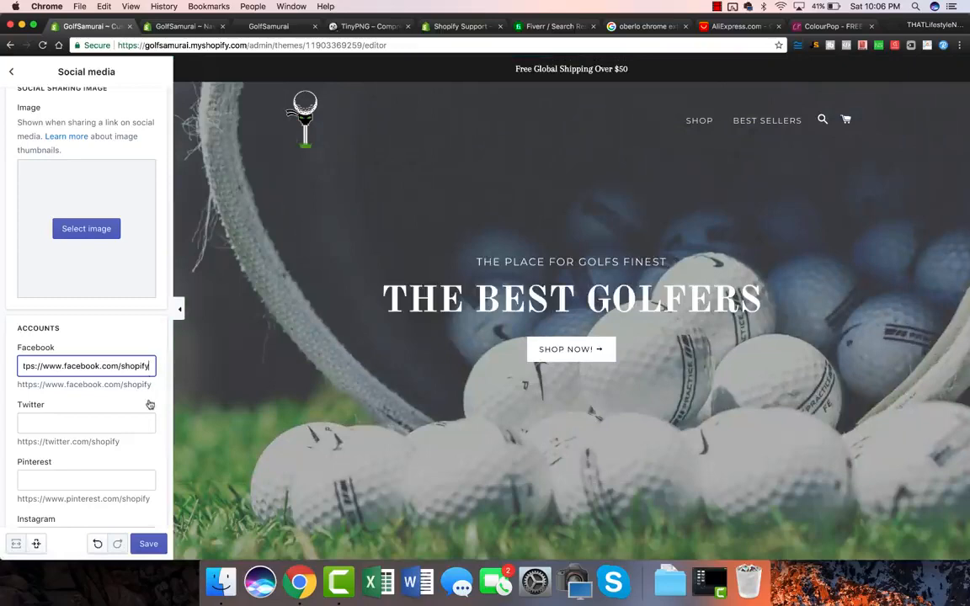
scroll(139, 362, "down", 3)
scroll(471, 329, "down", 15)
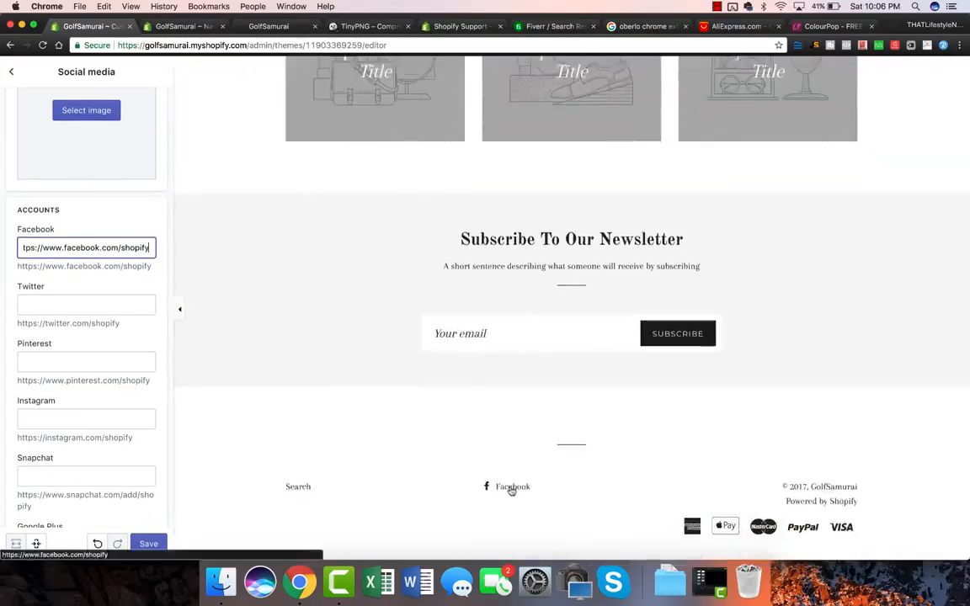
left_click(71, 324)
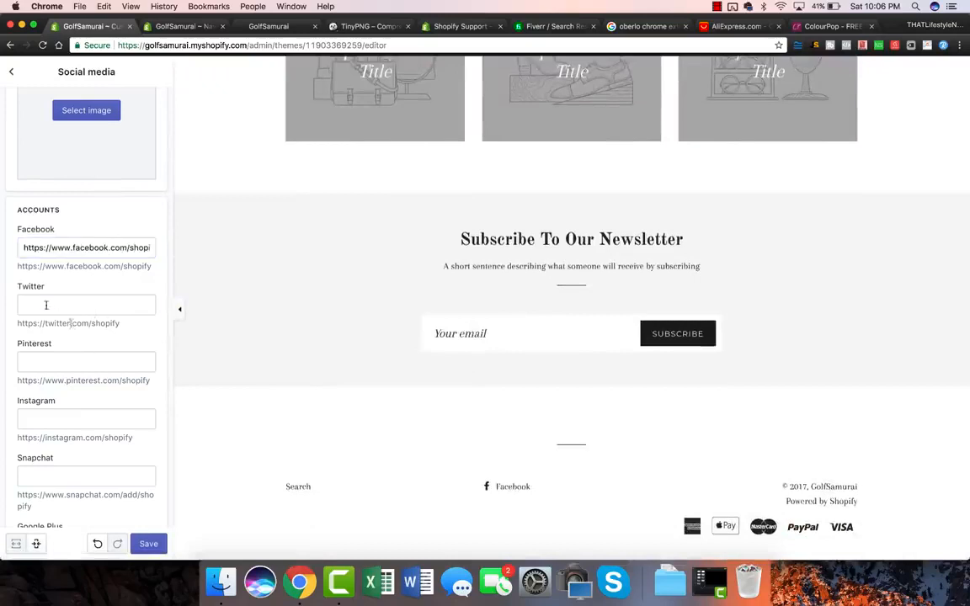
Enter the store's GolfSamurai Twitter address and save the social media links.
left_click(47, 306)
type("TWITTER.COM")
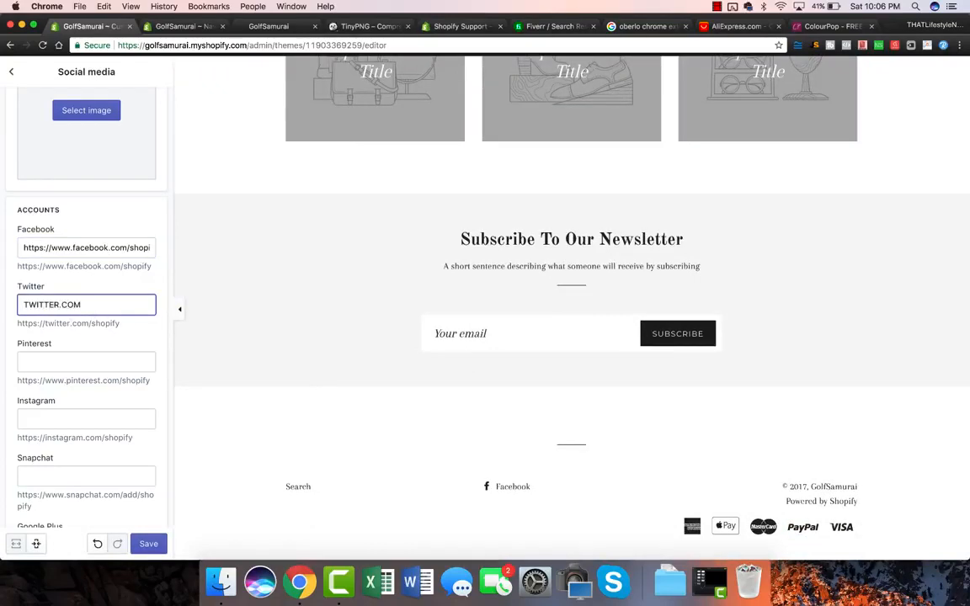
type("OLFSAMURAI")
left_click(136, 337)
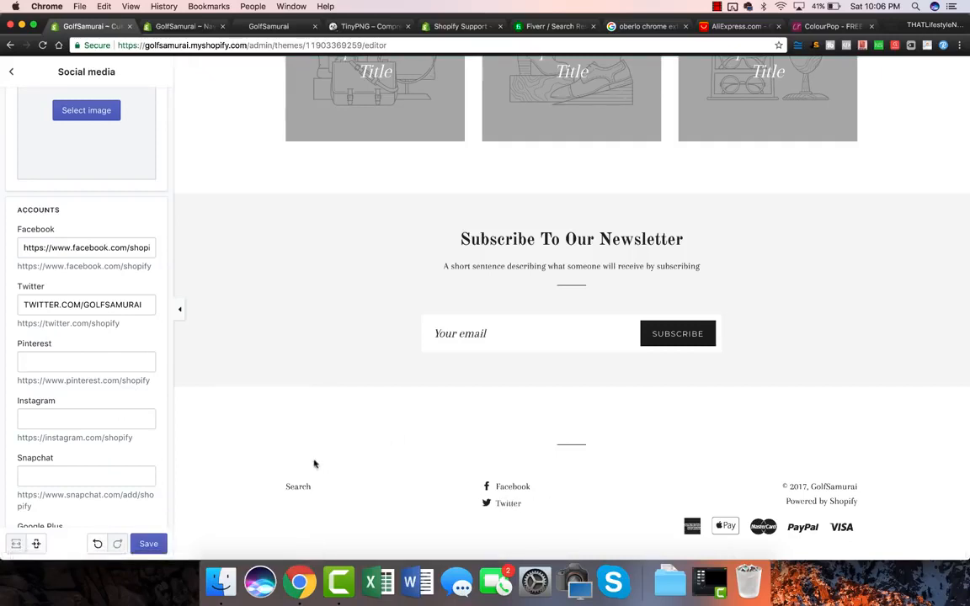
left_click(151, 545)
Replace the placeholder name in the Facebook URL with 'golfsamurai'.
left_click_drag(71, 256, 193, 252)
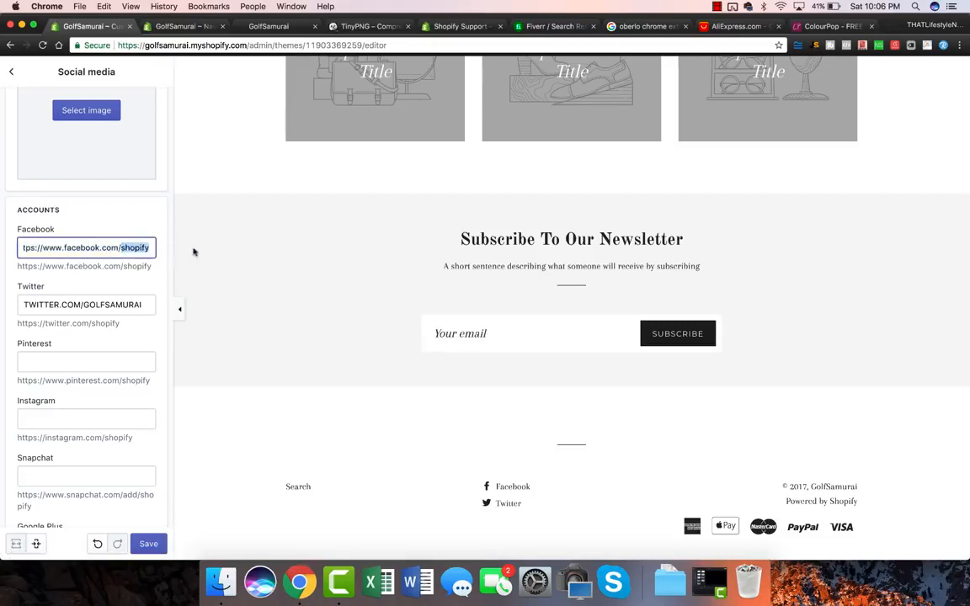
type("golfsamurai")
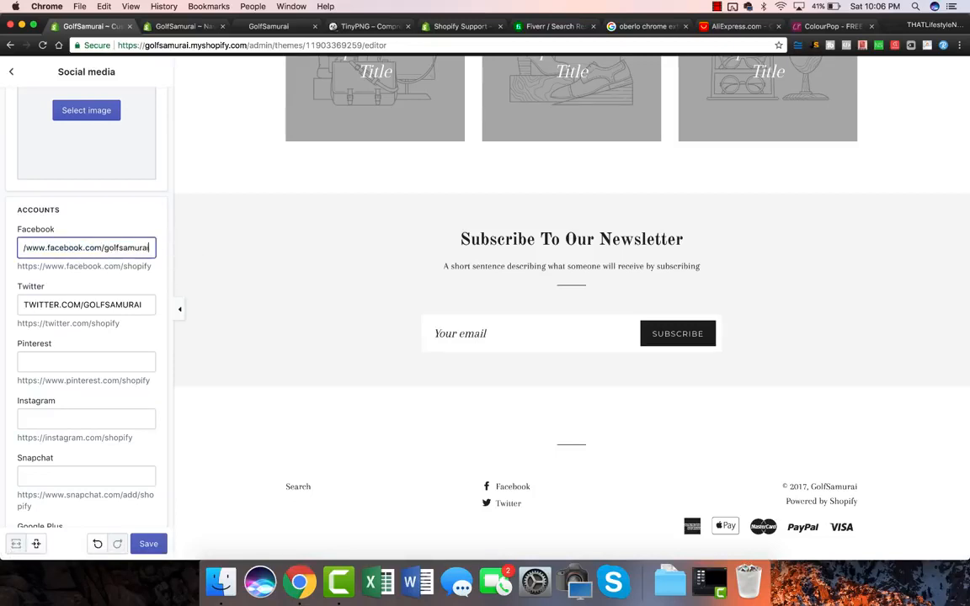
scroll(84, 337, "down", 6)
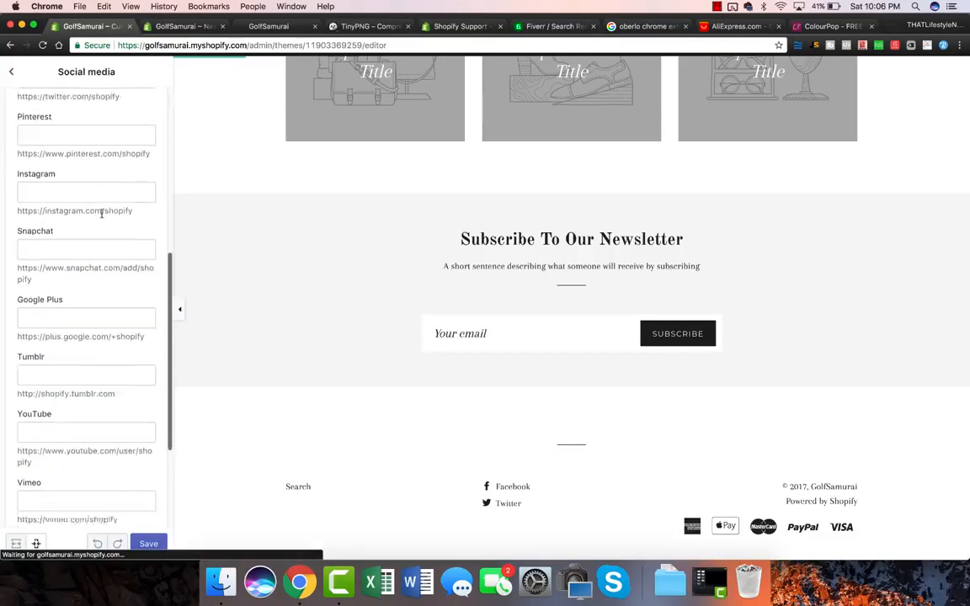
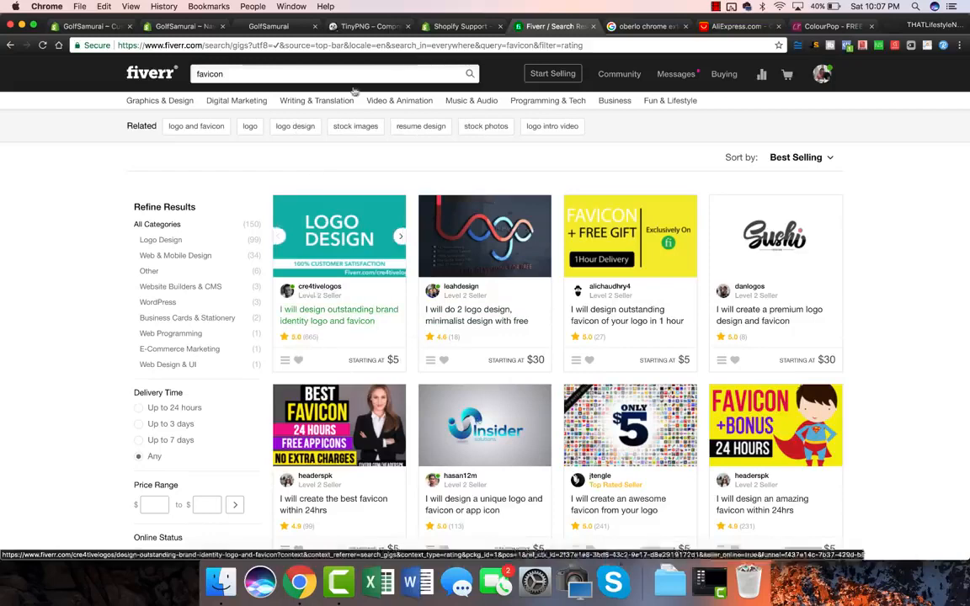
Return to the Brooklyn theme editor, look over the Checkout options and go back to General settings.
left_click(176, 27)
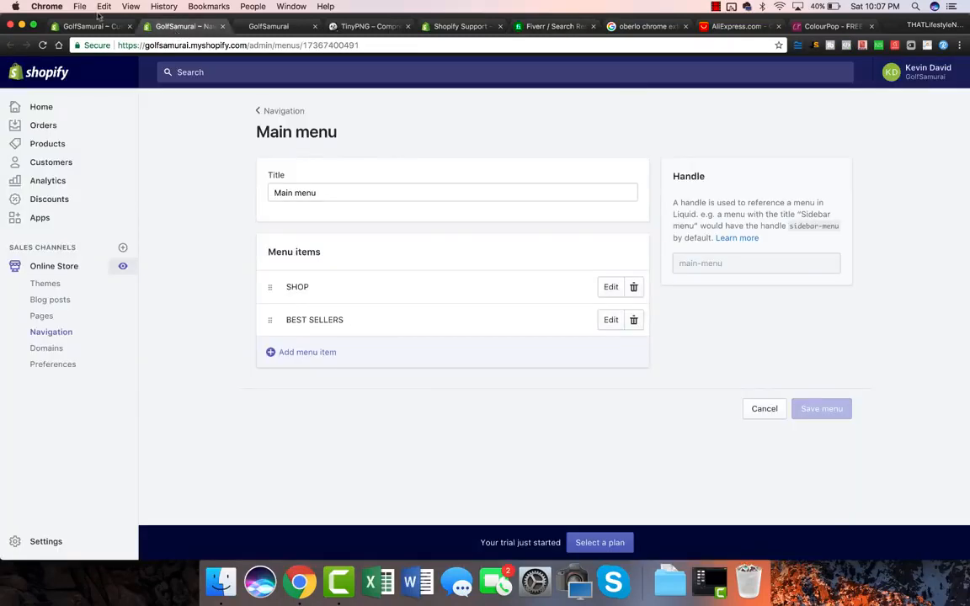
left_click(87, 28)
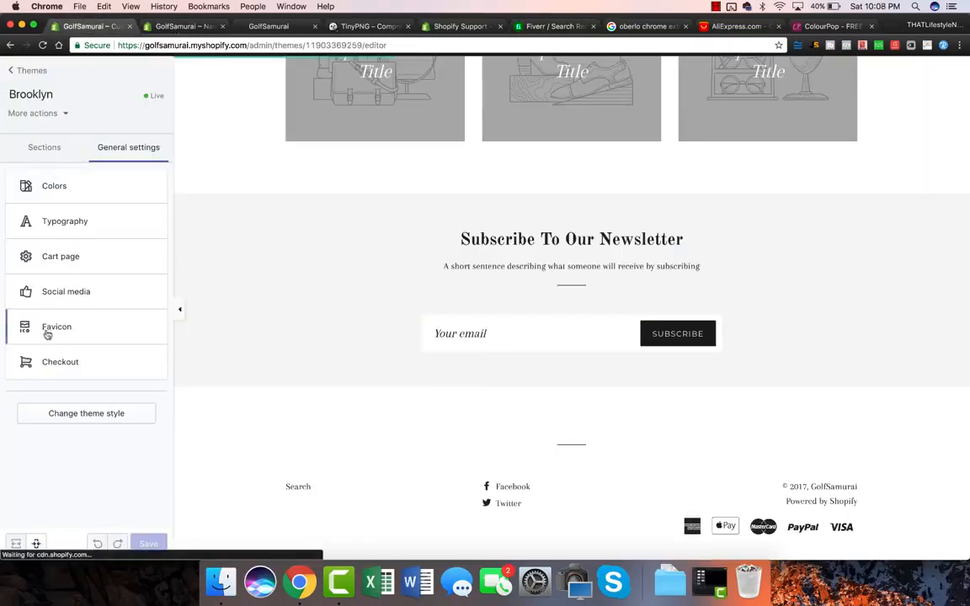
left_click(61, 362)
scroll(102, 266, "down", 2)
scroll(102, 266, "up", 2)
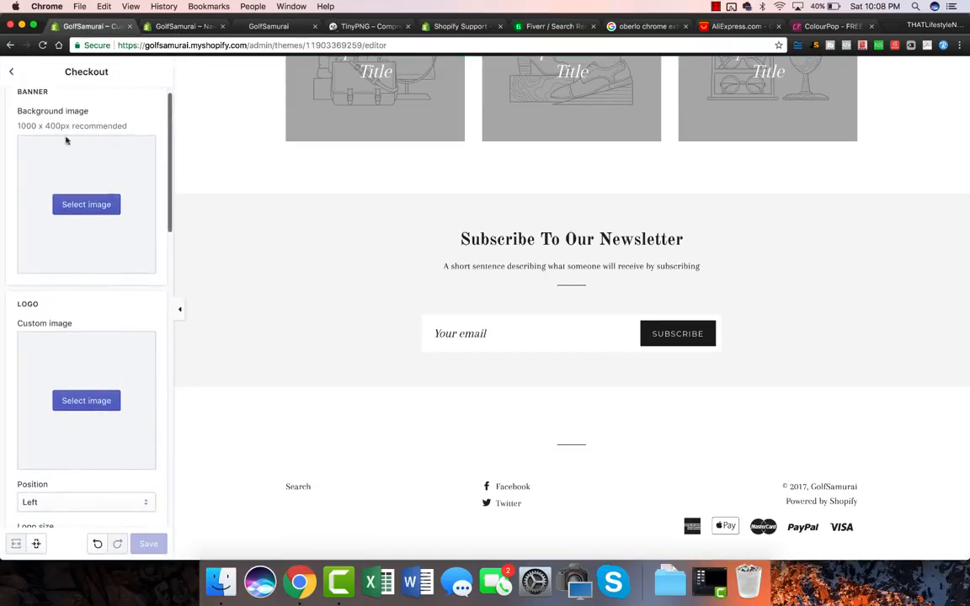
scroll(11, 244, "down", 2)
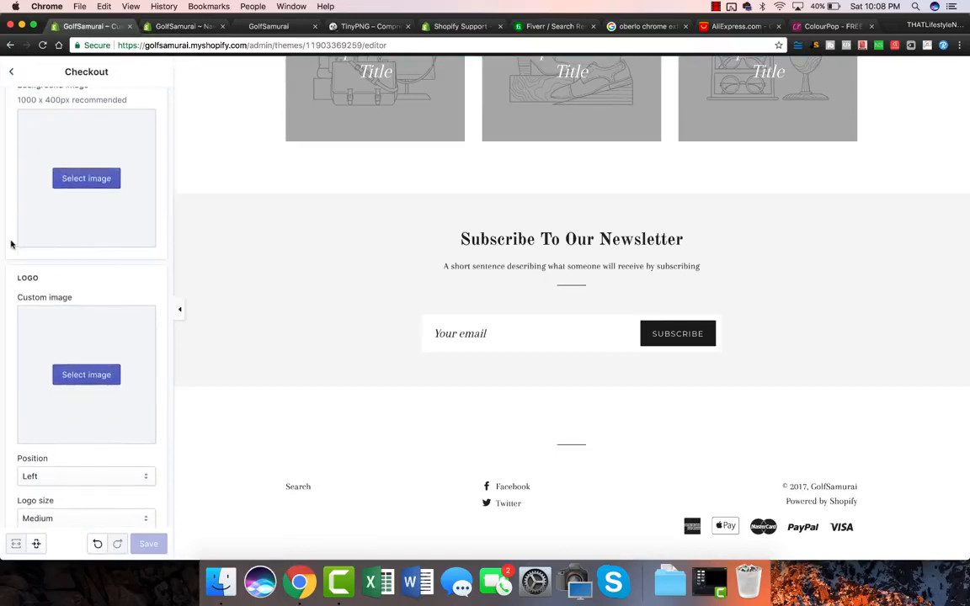
scroll(11, 245, "down", 3)
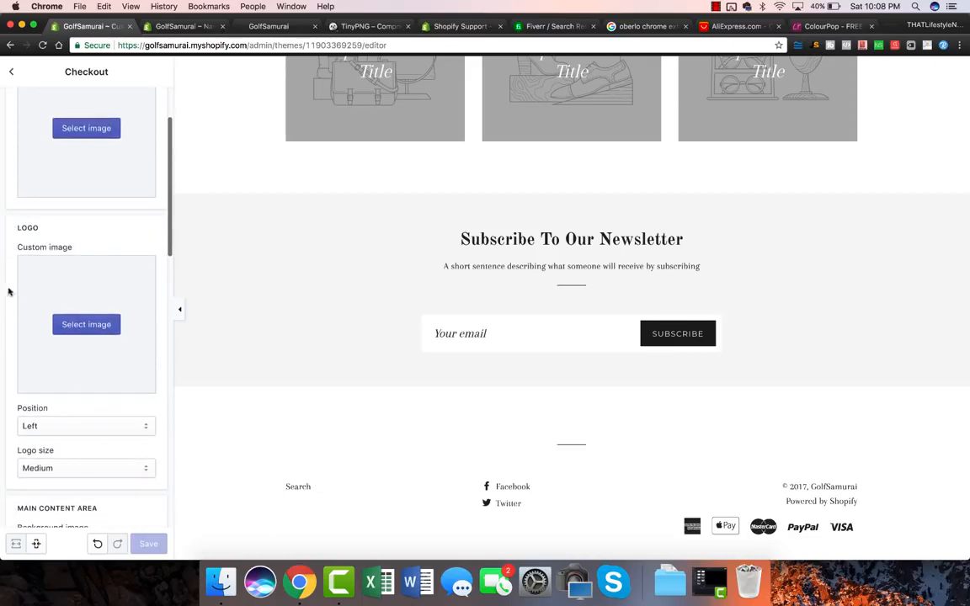
scroll(15, 194, "down", 10)
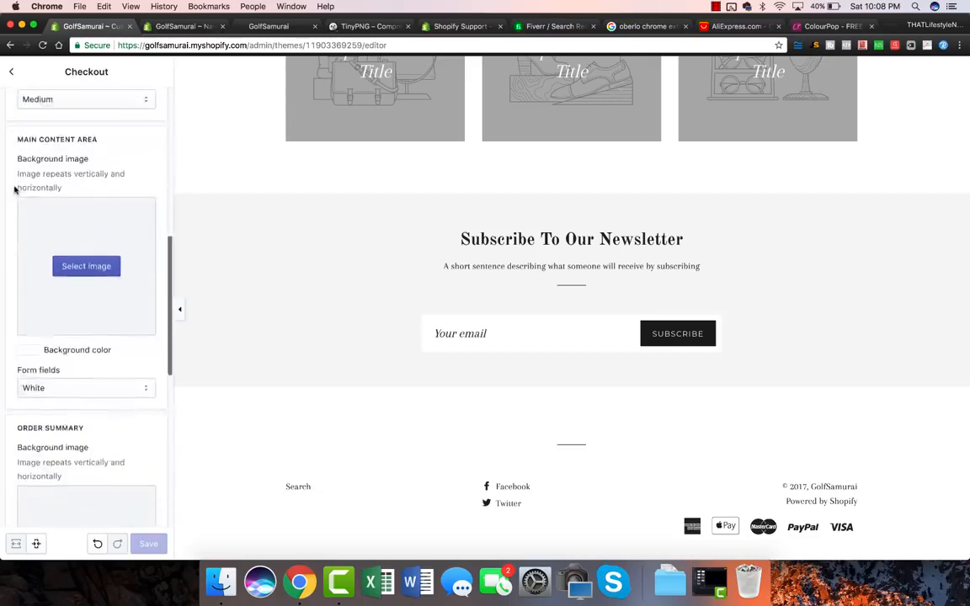
scroll(15, 190, "up", 10)
left_click(11, 72)
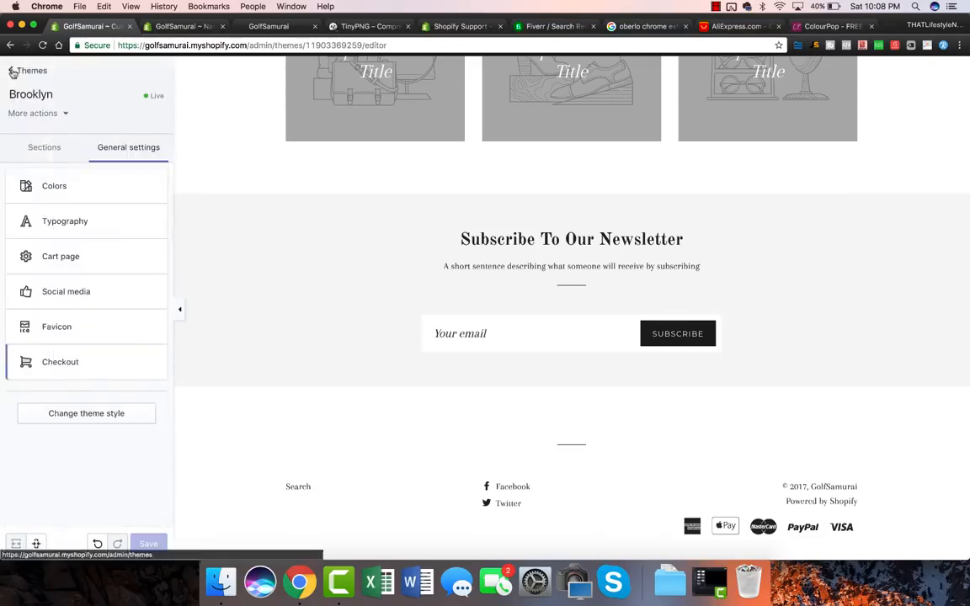
List the home page sections and scroll the preview past the $19.99 placeholder Featured Collection products.
left_click(40, 150)
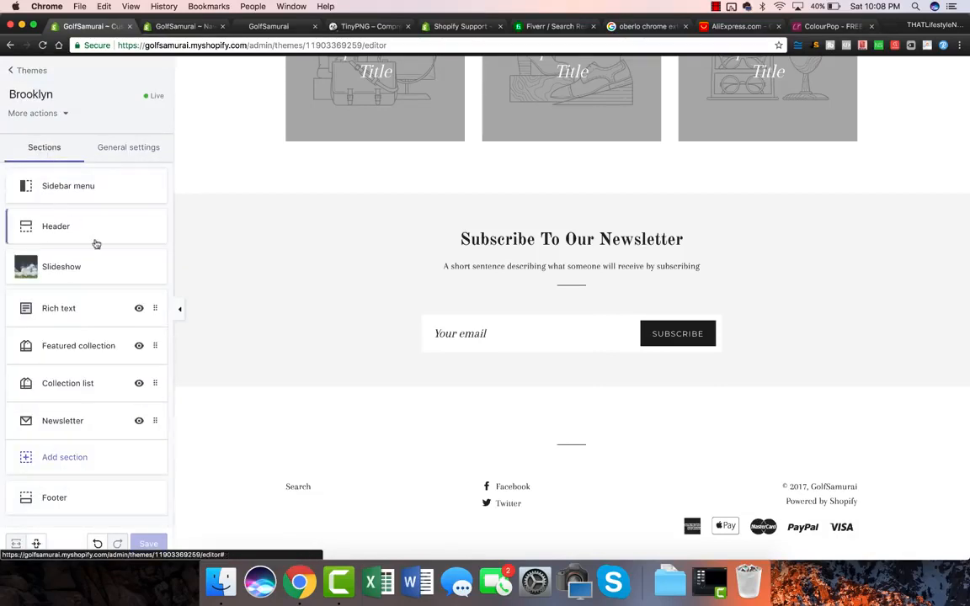
scroll(397, 348, "up", 5)
scroll(397, 349, "up", 5)
scroll(396, 350, "down", 4)
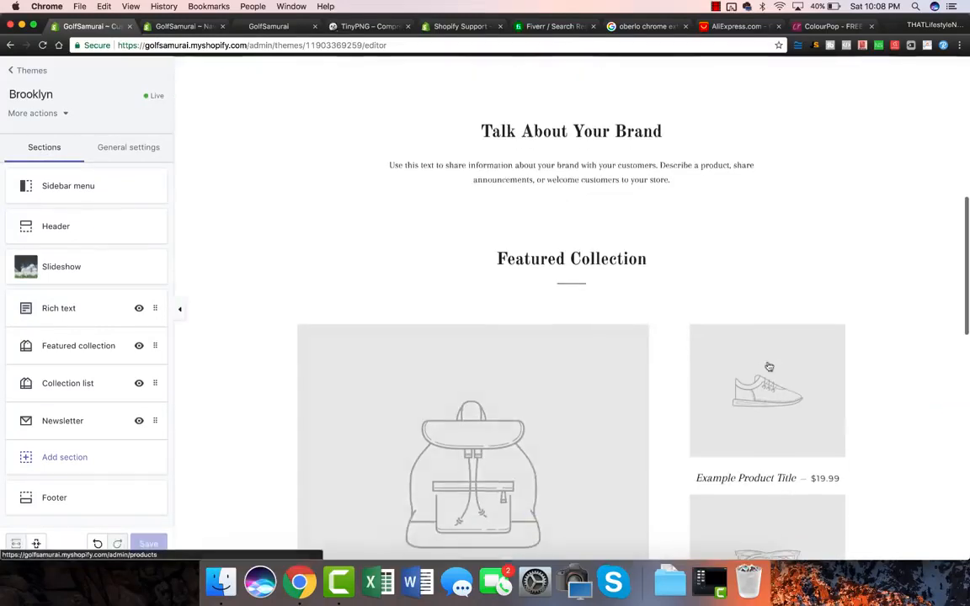
scroll(587, 405, "down", 3)
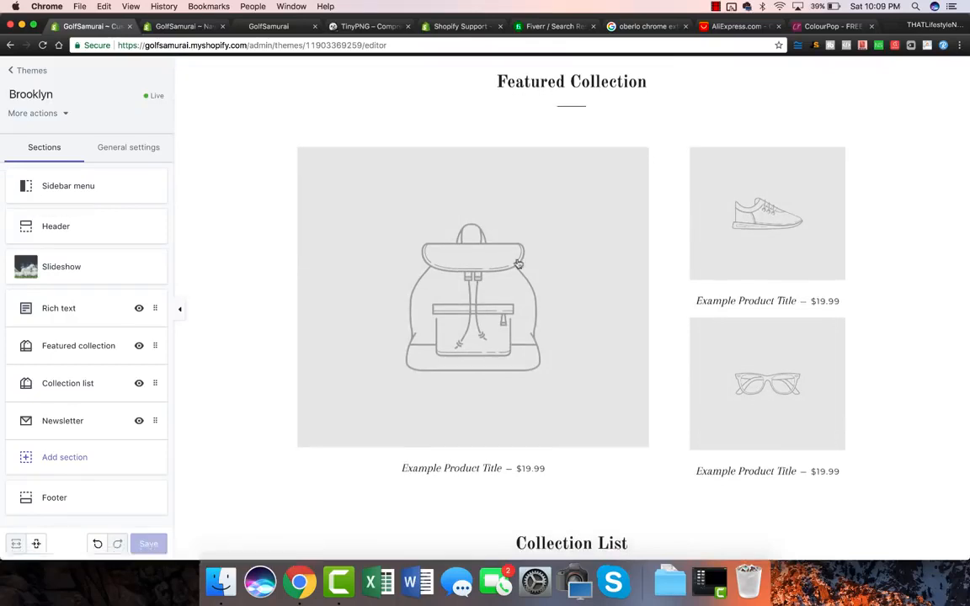
scroll(431, 284, "up", 5)
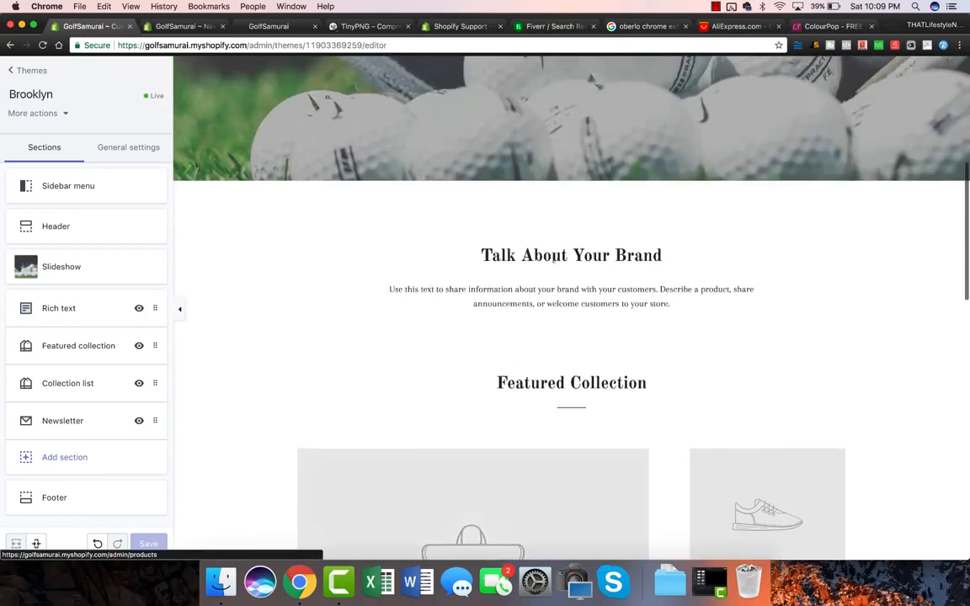
scroll(625, 262, "down", 5)
scroll(448, 225, "down", 4)
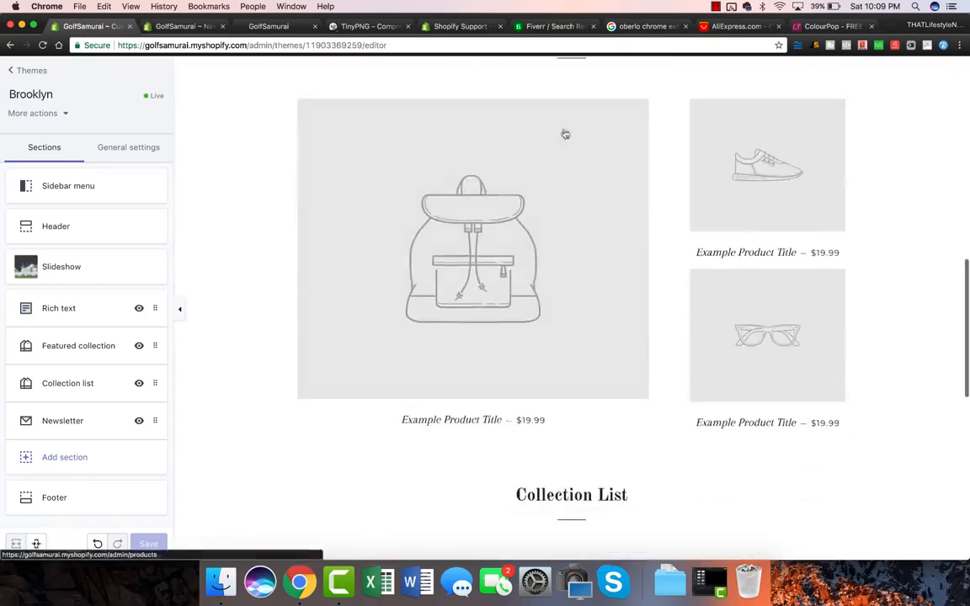
scroll(481, 288, "down", 5)
scroll(481, 289, "up", 2)
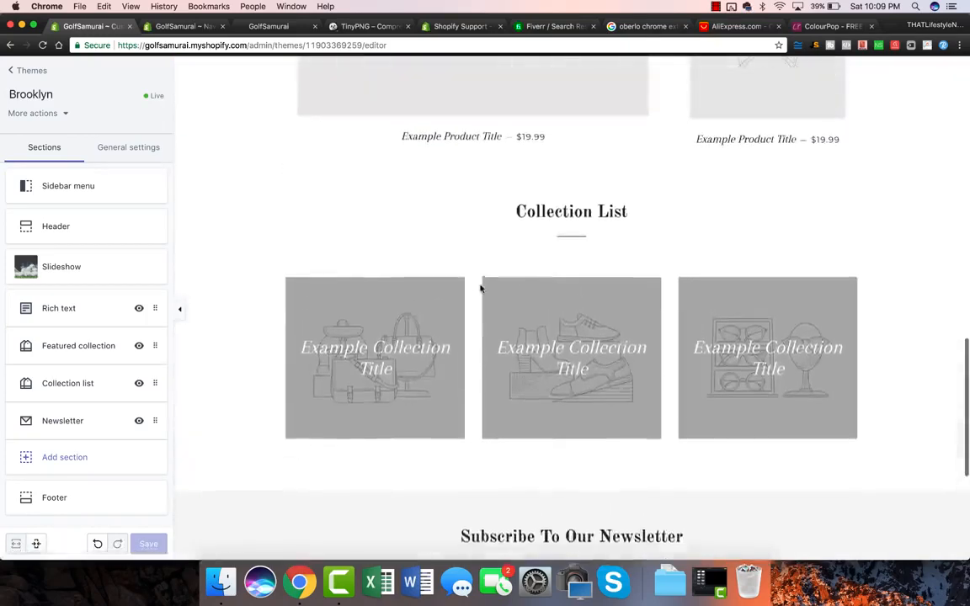
scroll(816, 312, "up", 5)
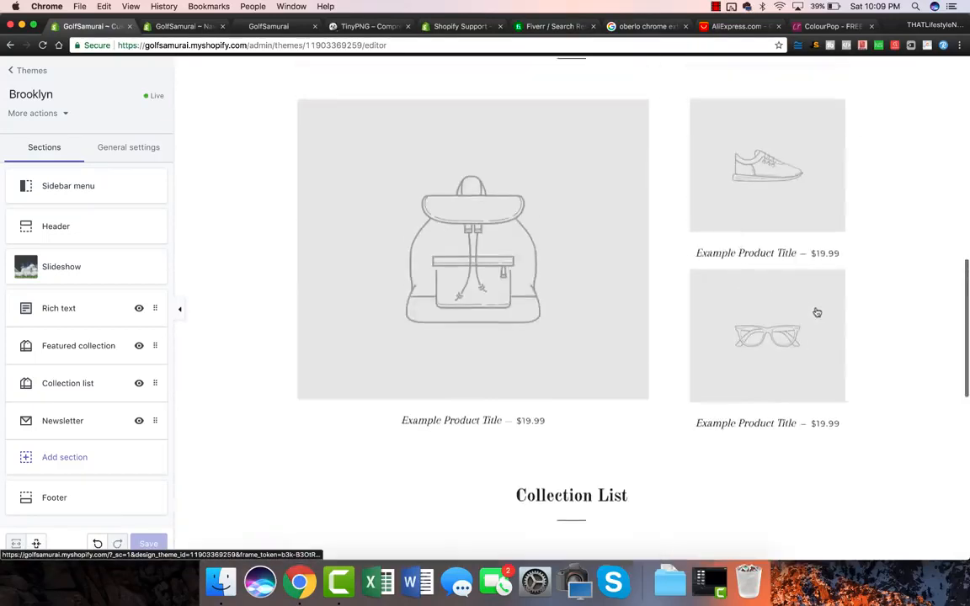
scroll(816, 312, "up", 3)
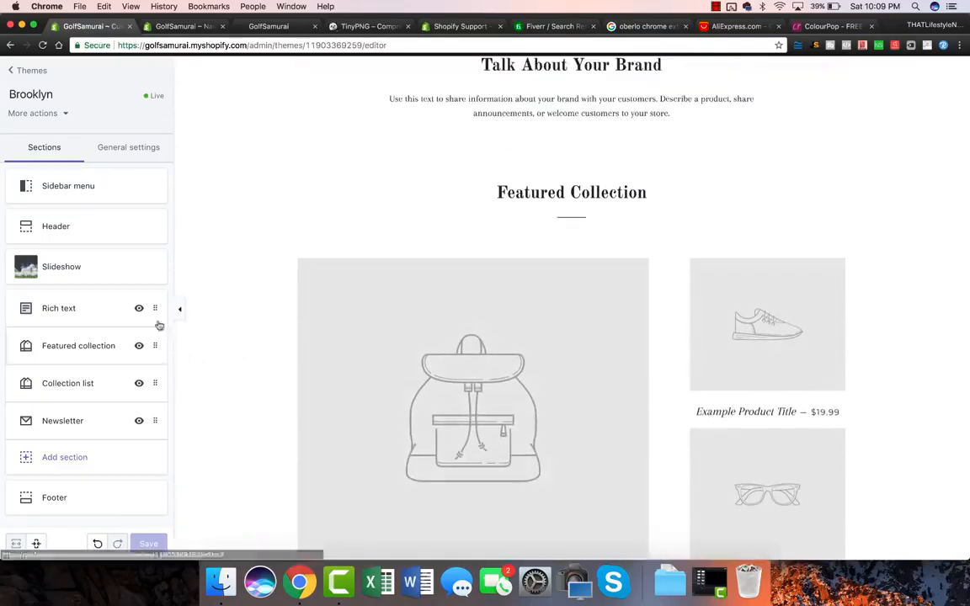
Delete the Rich text, Collection list and Newsletter sections, keeping Slideshow and Featured collection.
left_click(103, 311)
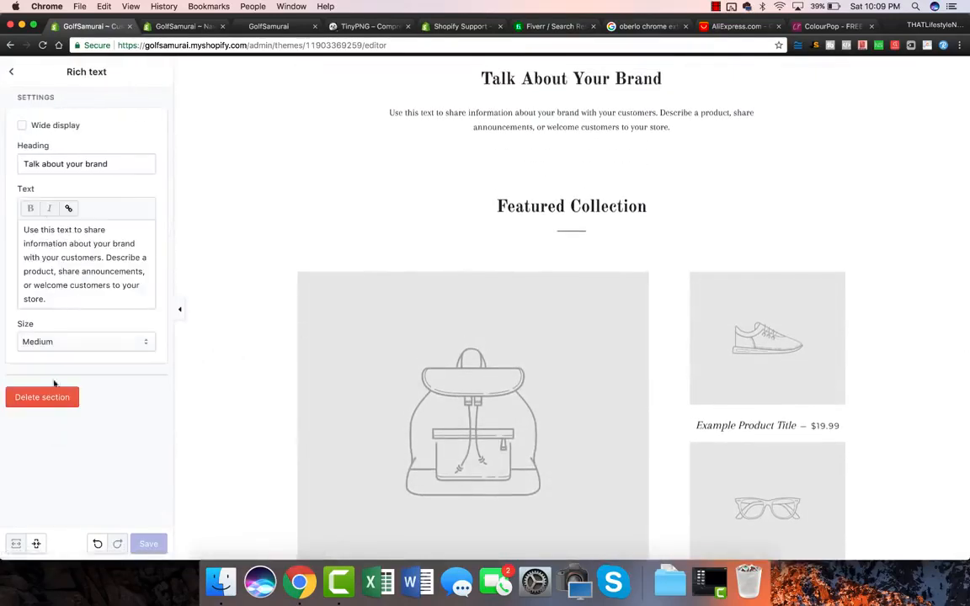
left_click(51, 397)
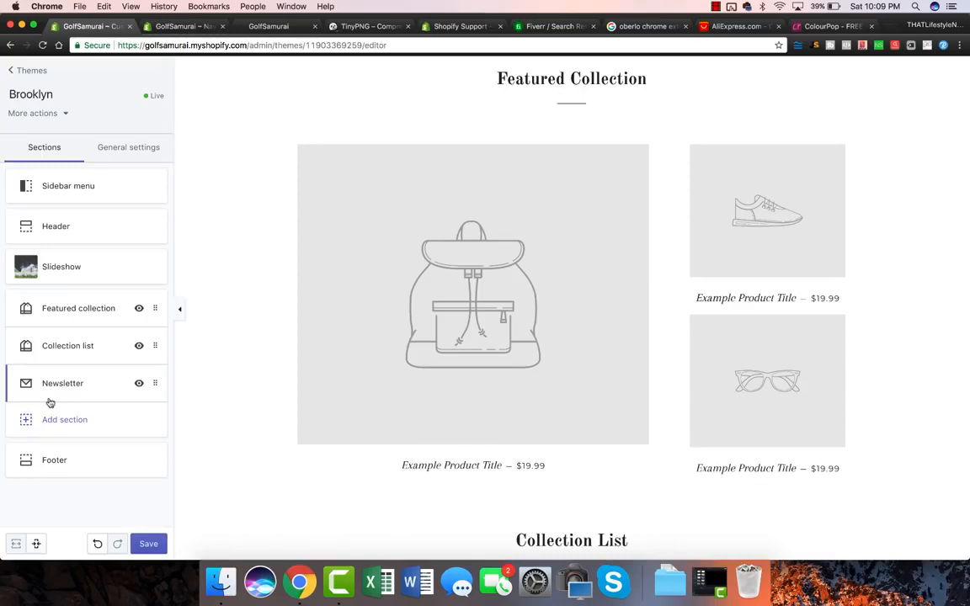
left_click(81, 348)
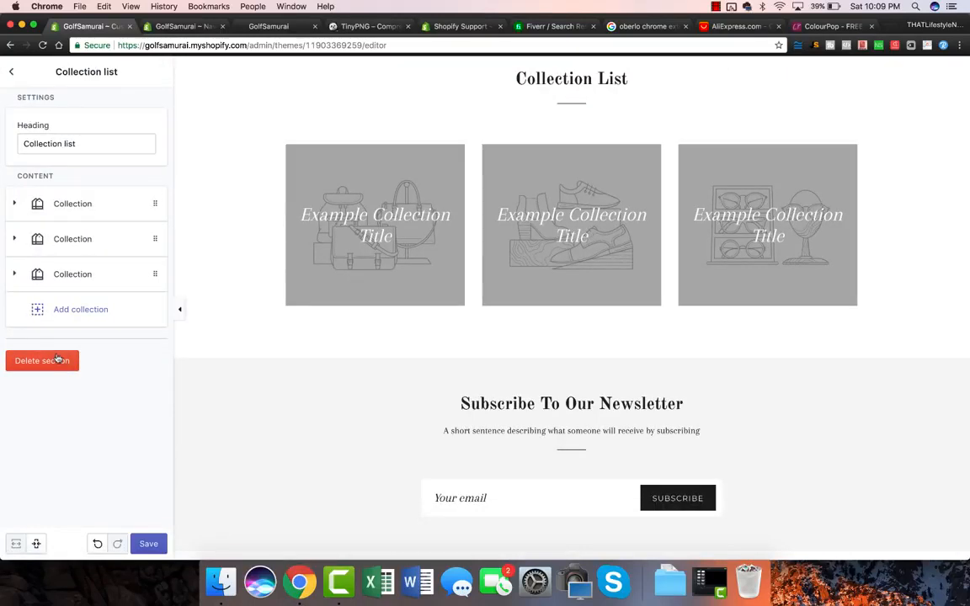
left_click(44, 361)
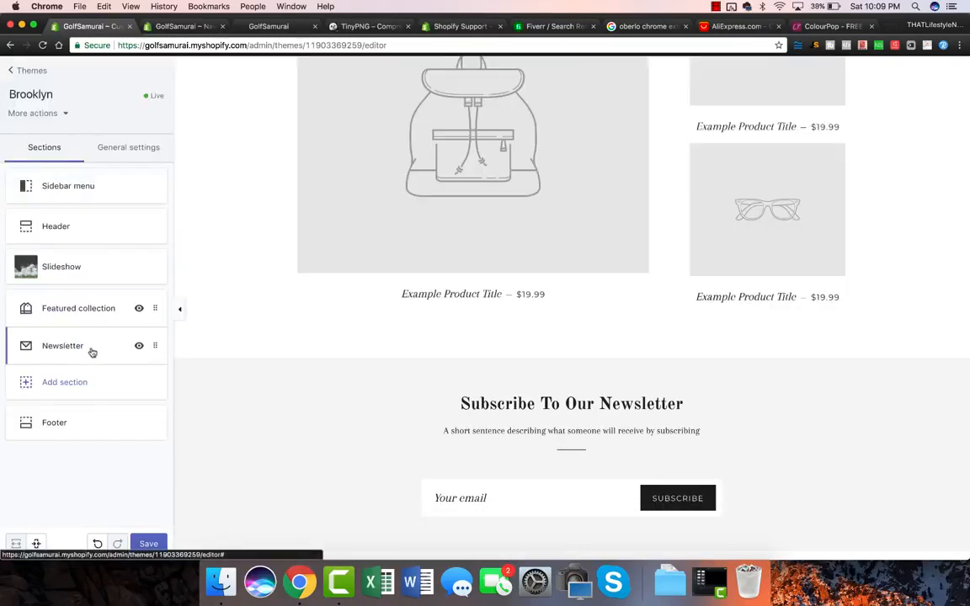
left_click(75, 349)
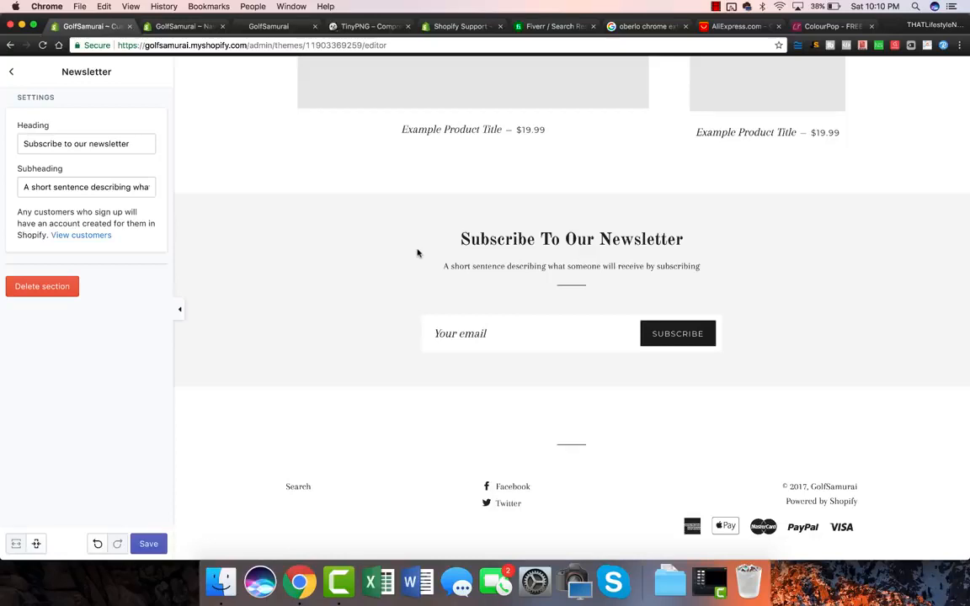
left_click(41, 287)
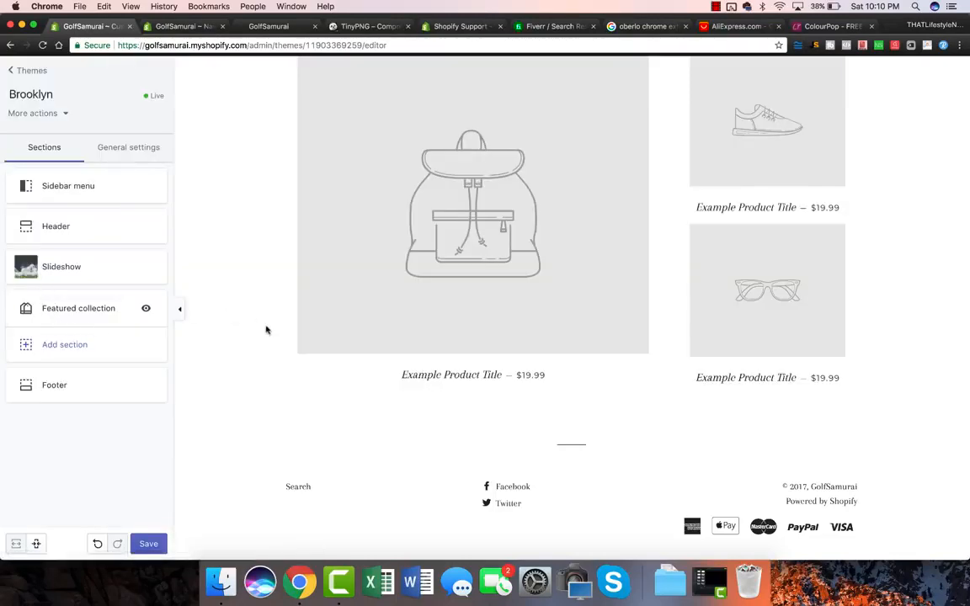
Save the homepage with only Slideshow and Featured collection, then switch to the ColourPop site.
scroll(266, 330, "up", 1)
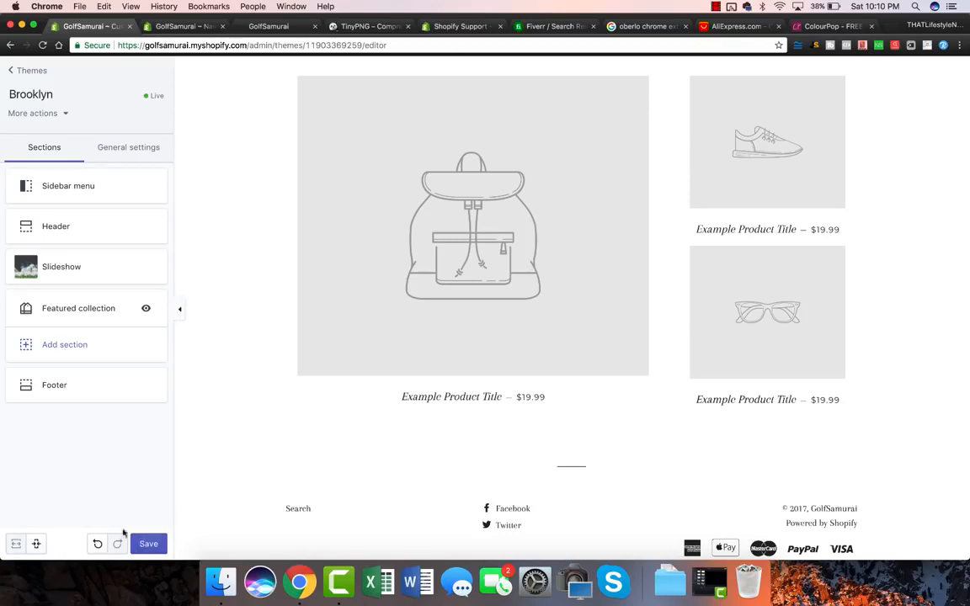
left_click(153, 545)
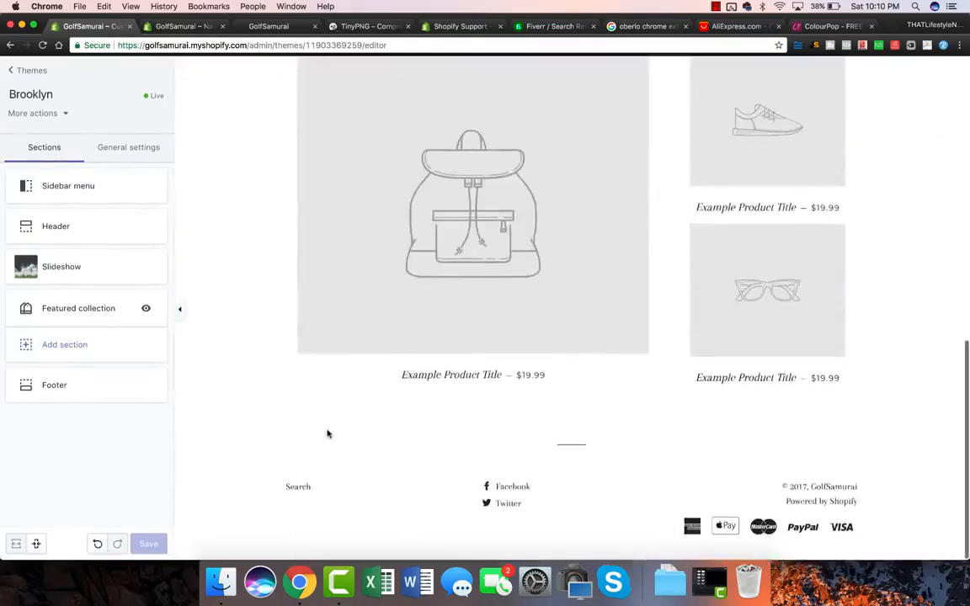
scroll(328, 433, "up", 15)
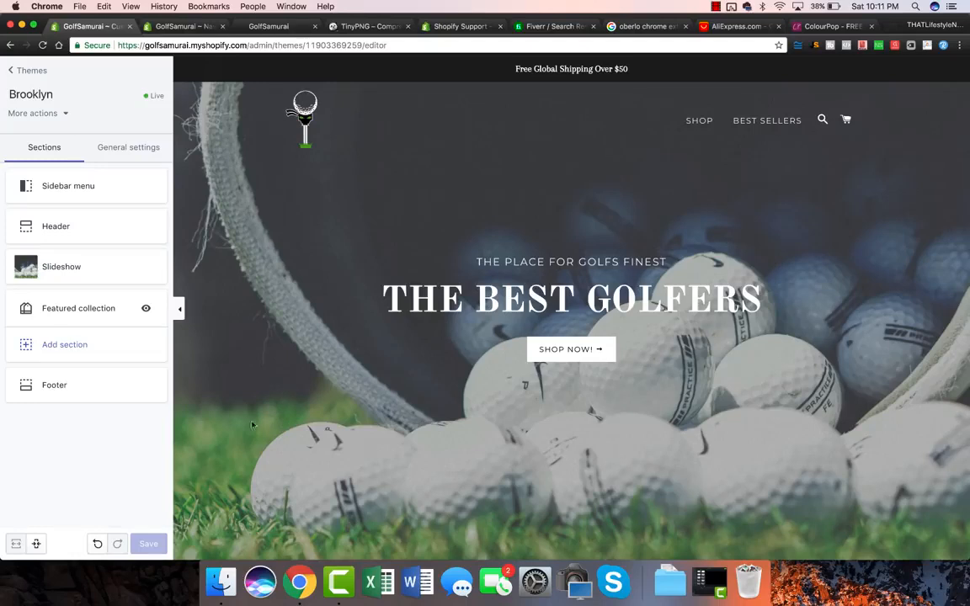
scroll(348, 264, "down", 2)
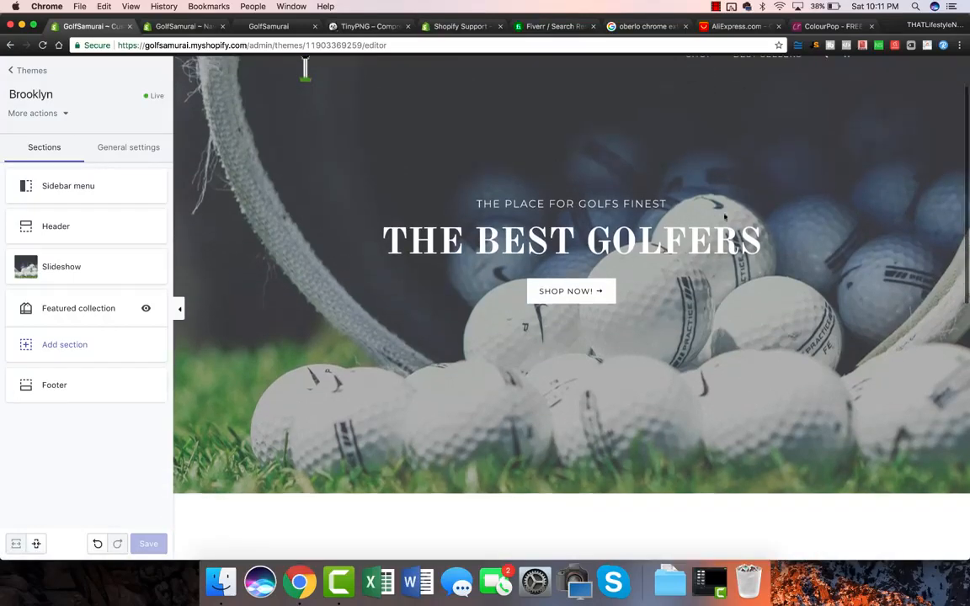
scroll(436, 336, "down", 1)
scroll(436, 336, "up", 3)
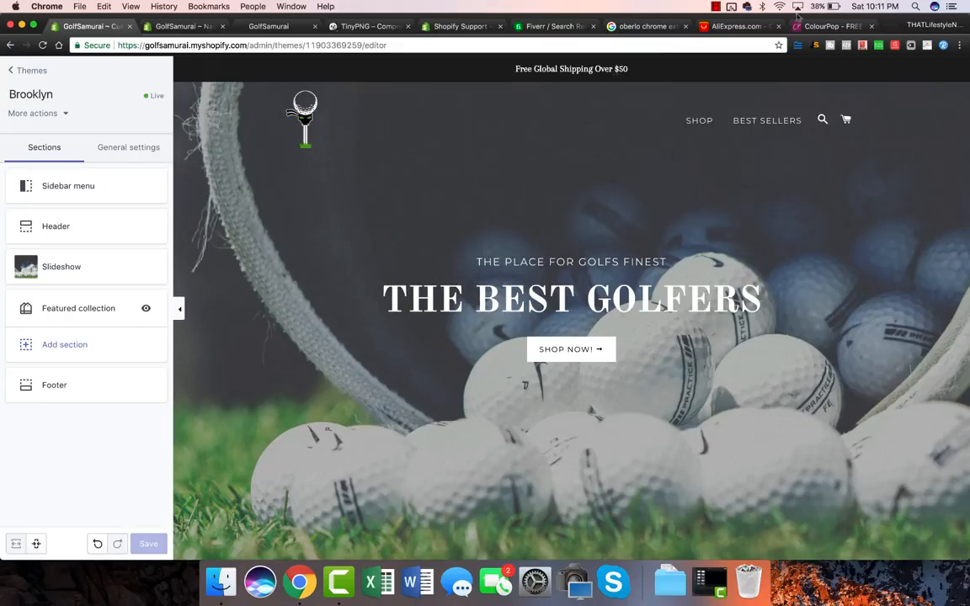
left_click(821, 27)
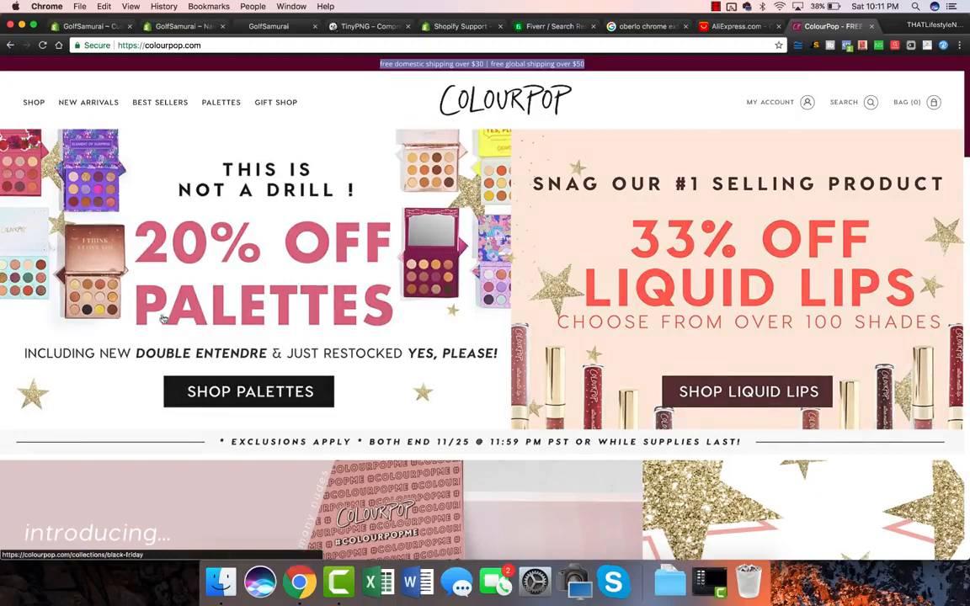
Browse ColourPop's best-selling products, then switch to the AliExpress Black Friday homepage.
scroll(902, 320, "down", 3)
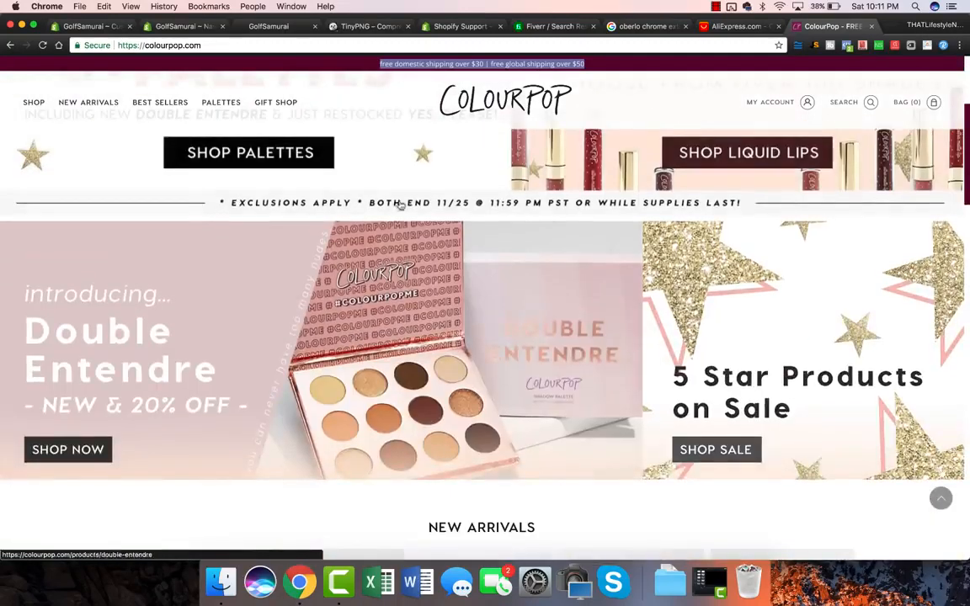
scroll(406, 229, "down", 5)
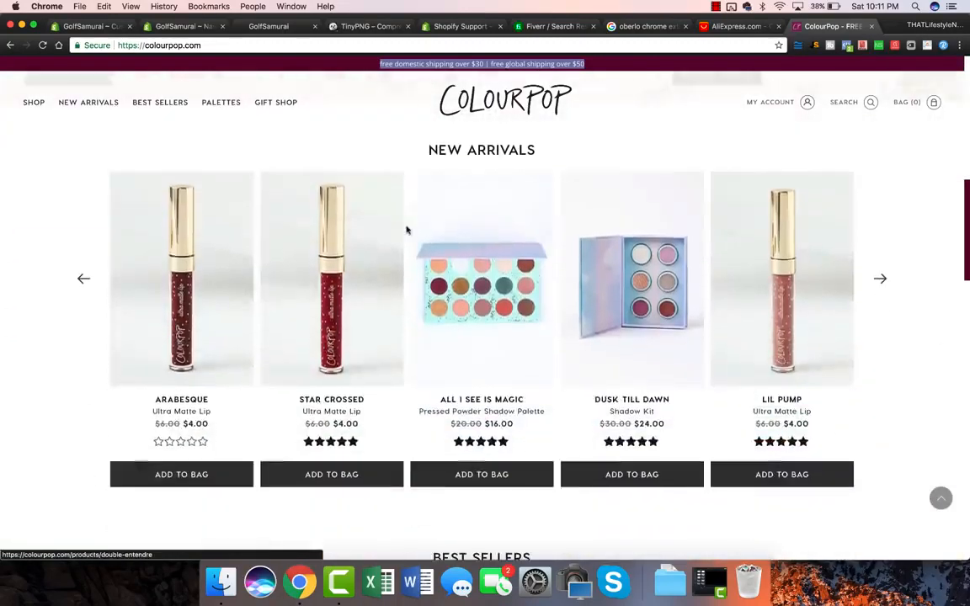
scroll(396, 275, "up", 8)
scroll(396, 274, "down", 1)
scroll(567, 310, "down", 2)
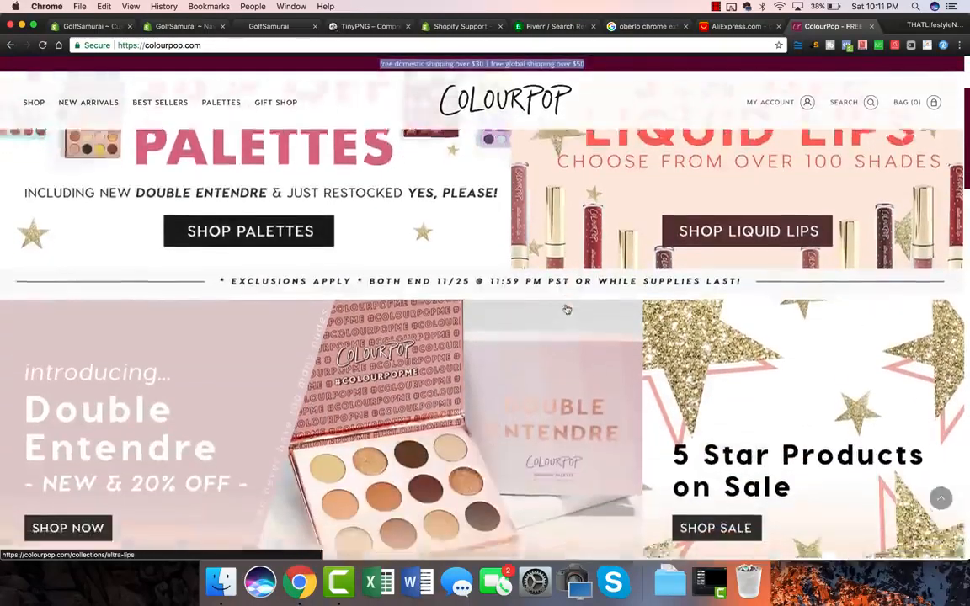
scroll(567, 310, "down", 3)
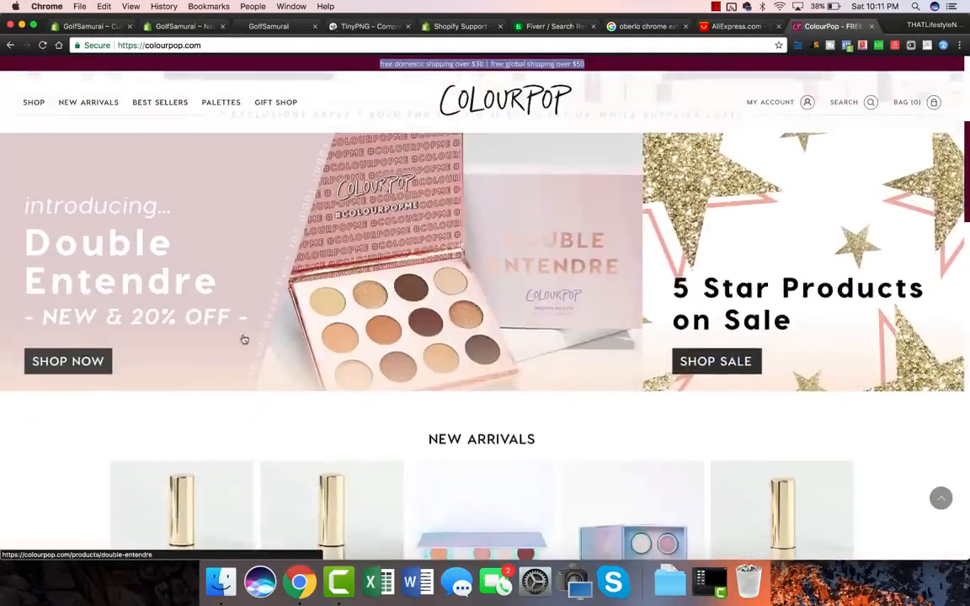
scroll(245, 337, "down", 7)
scroll(247, 340, "down", 1)
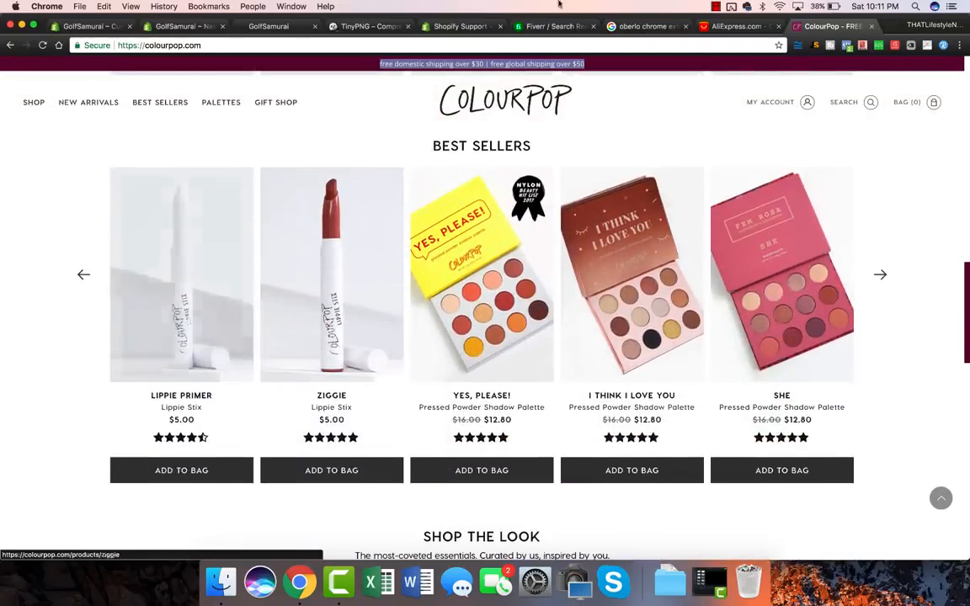
left_click(788, 26)
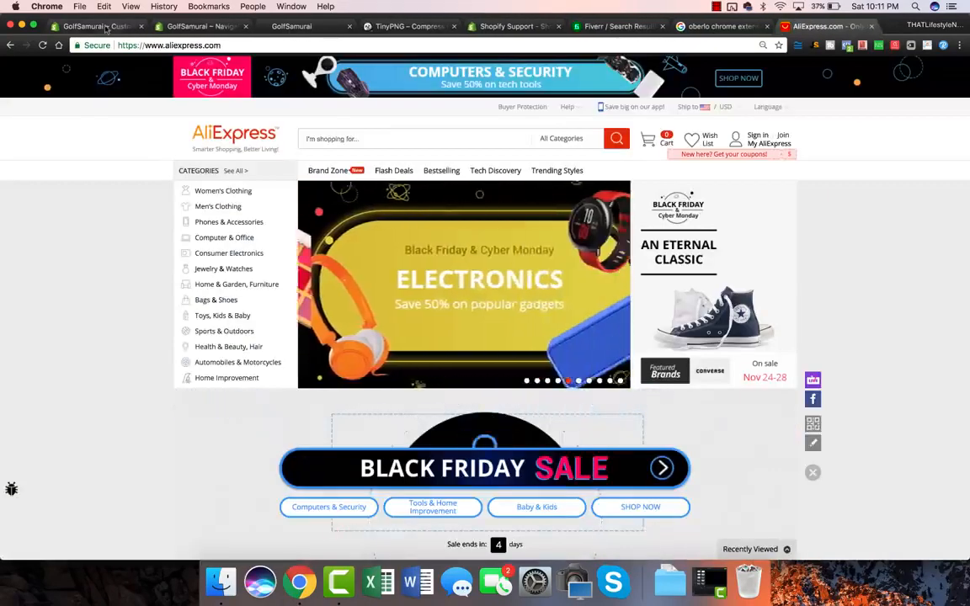
Return to the GolfSamurai theme editor and go back to the store's Themes list.
left_click(100, 27)
left_click(19, 70)
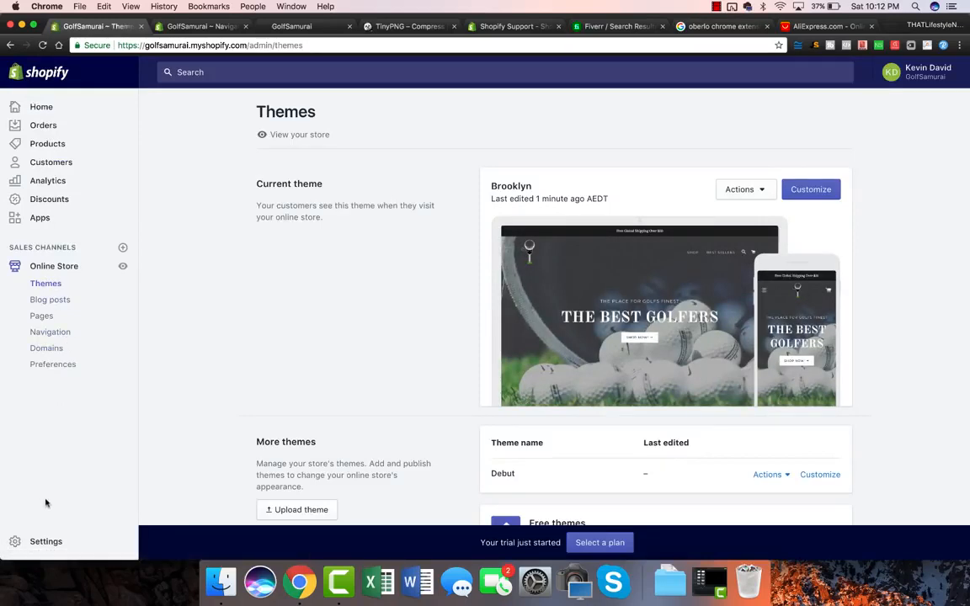
Open the store's General settings and scroll down to Standards and formats.
left_click(39, 546)
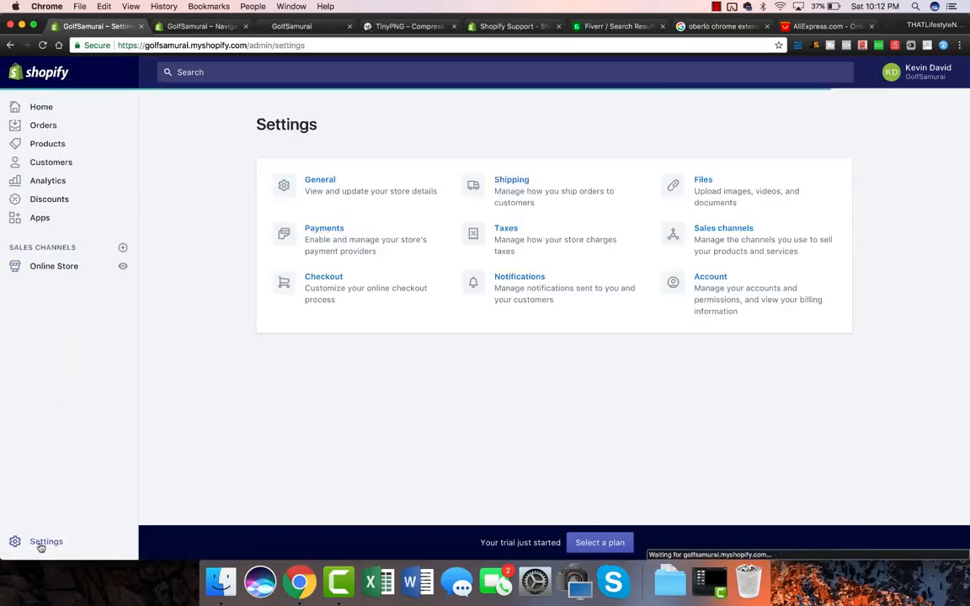
left_click(330, 186)
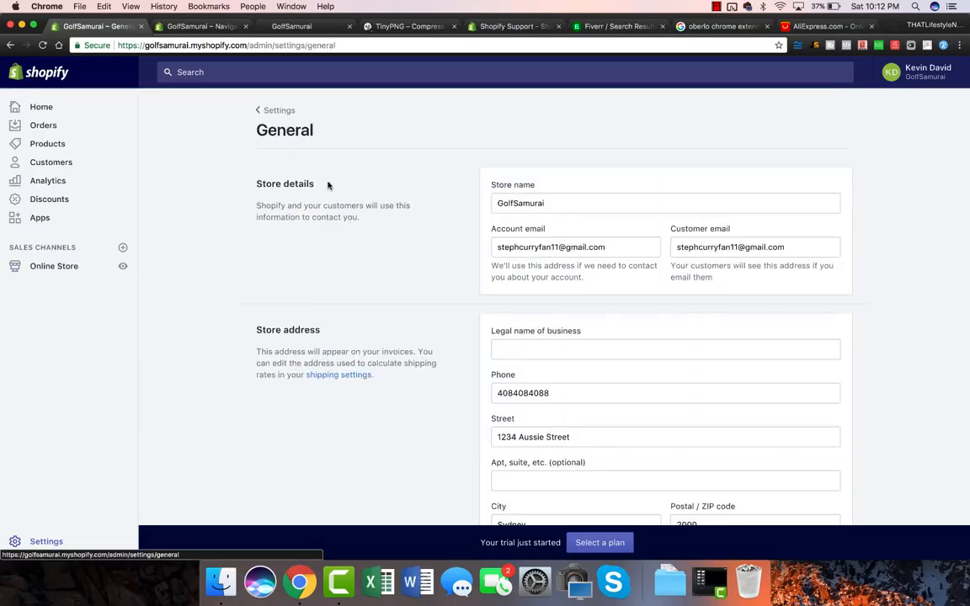
scroll(494, 269, "down", 3)
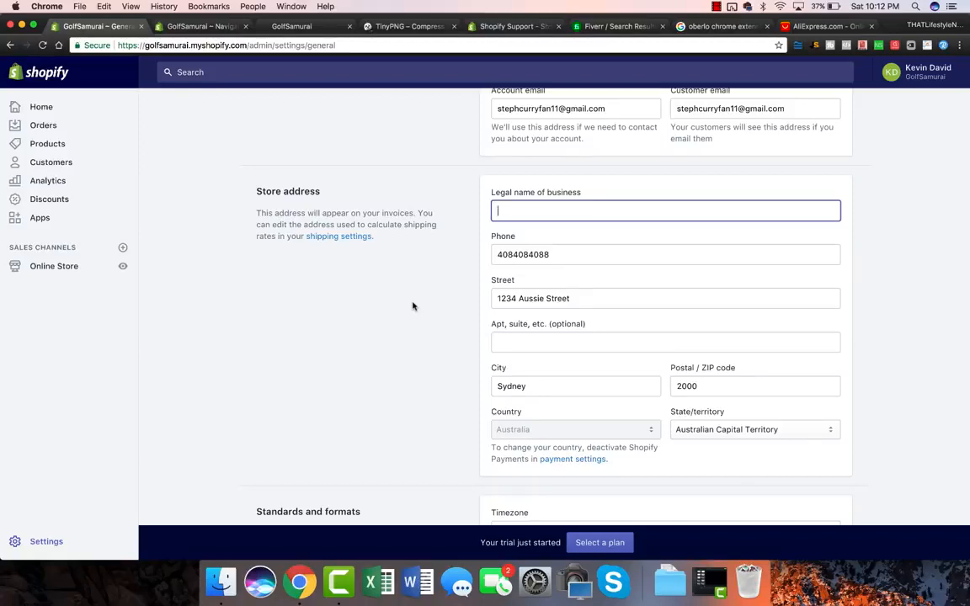
scroll(412, 307, "down", 6)
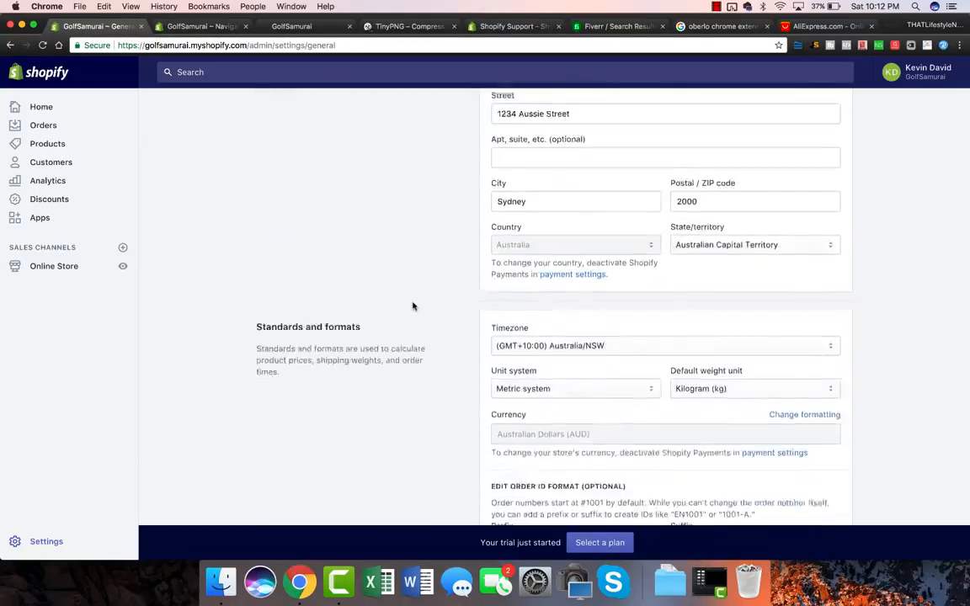
scroll(413, 307, "down", 1)
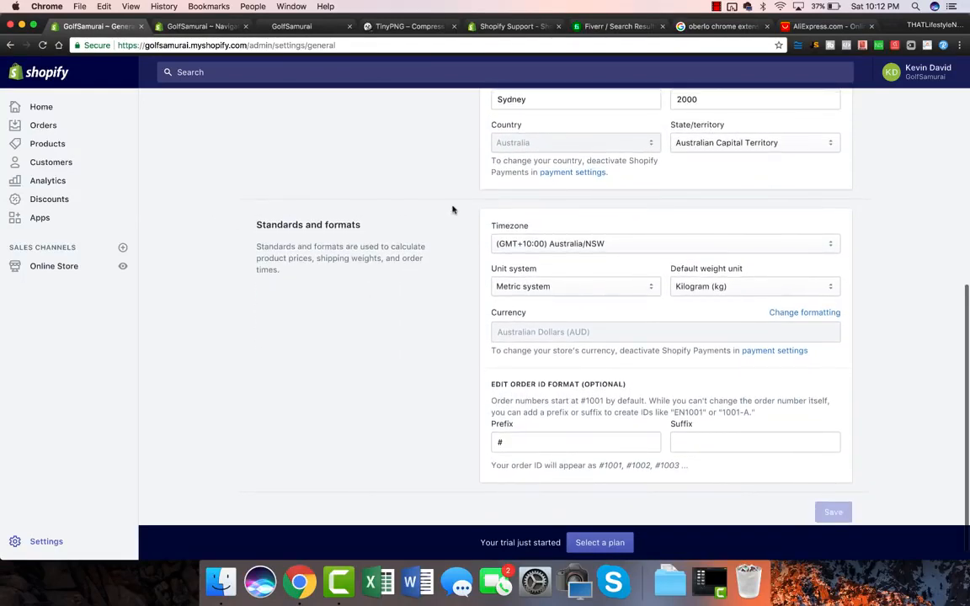
Keep Kilogram (kg) as weight unit and (GMT+10:00) Australia/NSW as timezone.
left_click(715, 286)
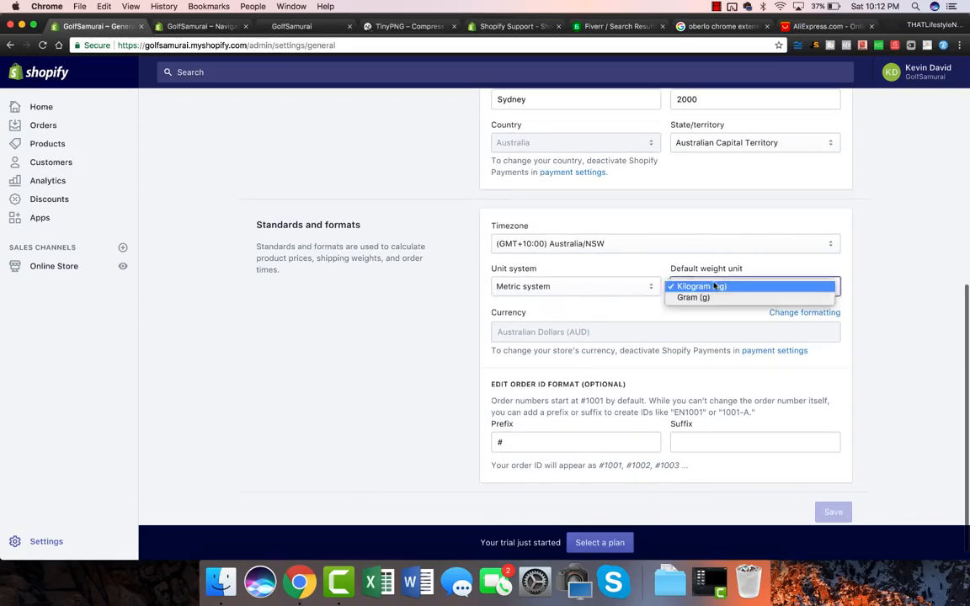
left_click(622, 271)
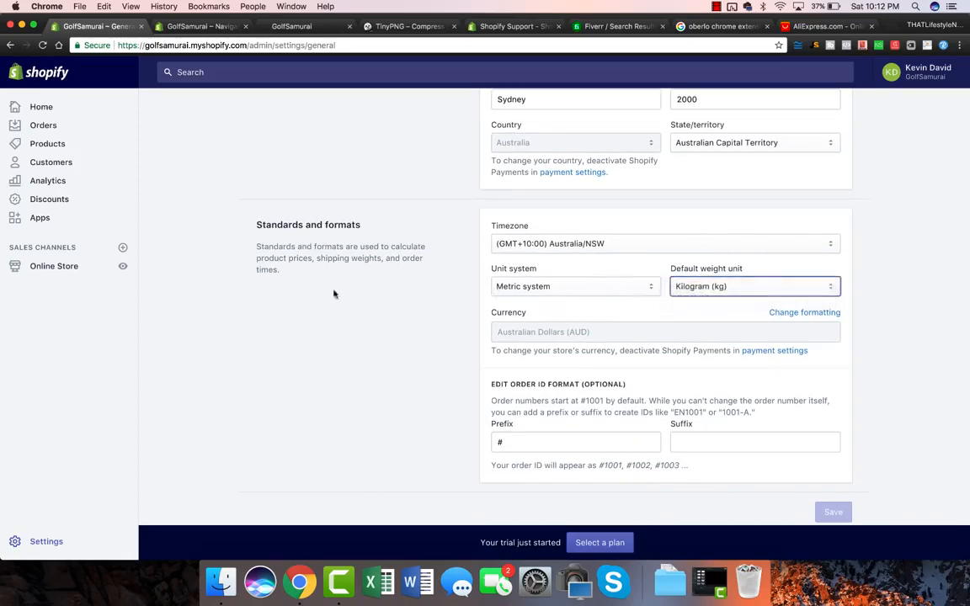
left_click(595, 250)
left_click(525, 247)
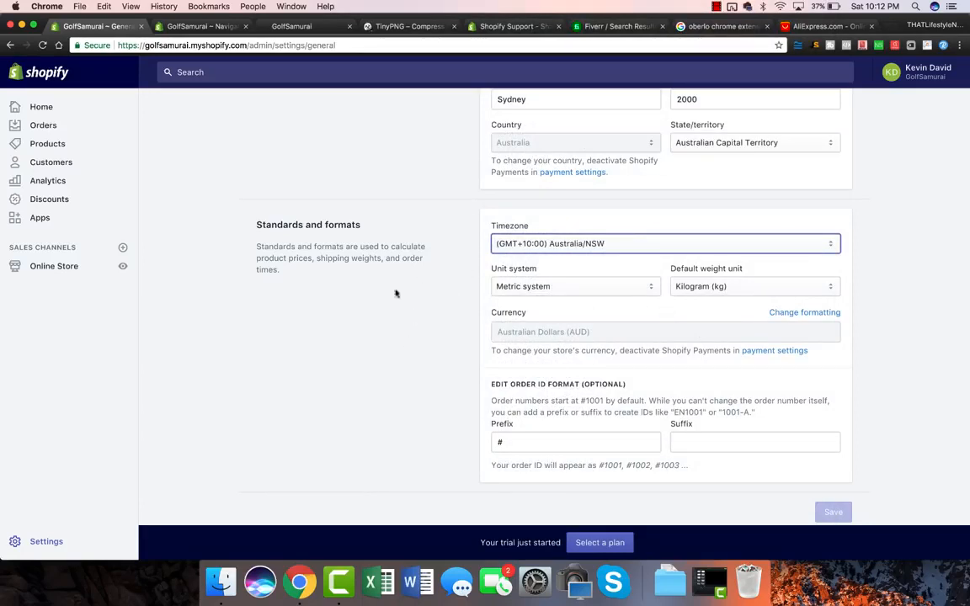
scroll(389, 322, "up", 1)
scroll(389, 321, "up", 10)
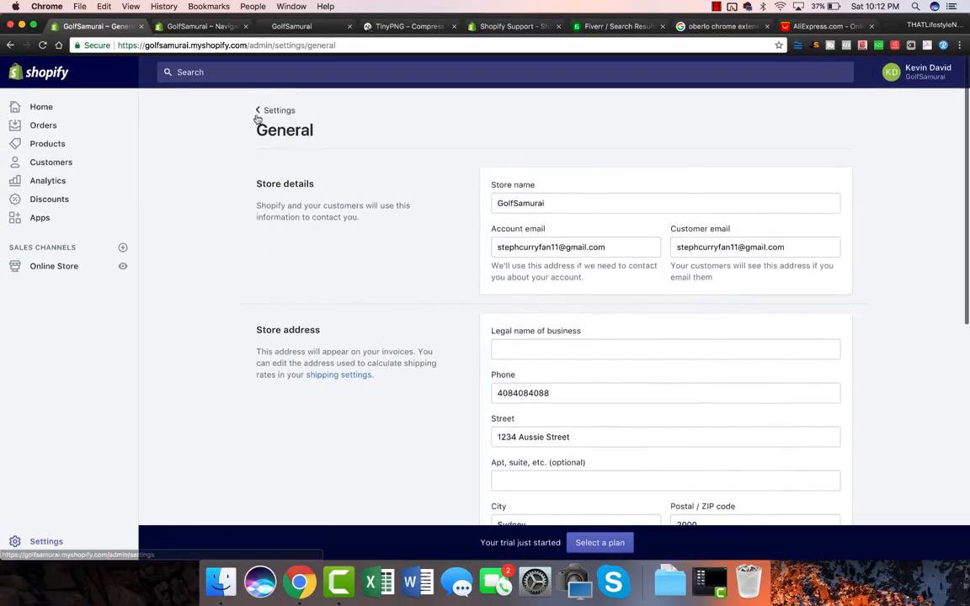
Open Payments settings after confirming Shopify Payments is available in Australia.
left_click(274, 112)
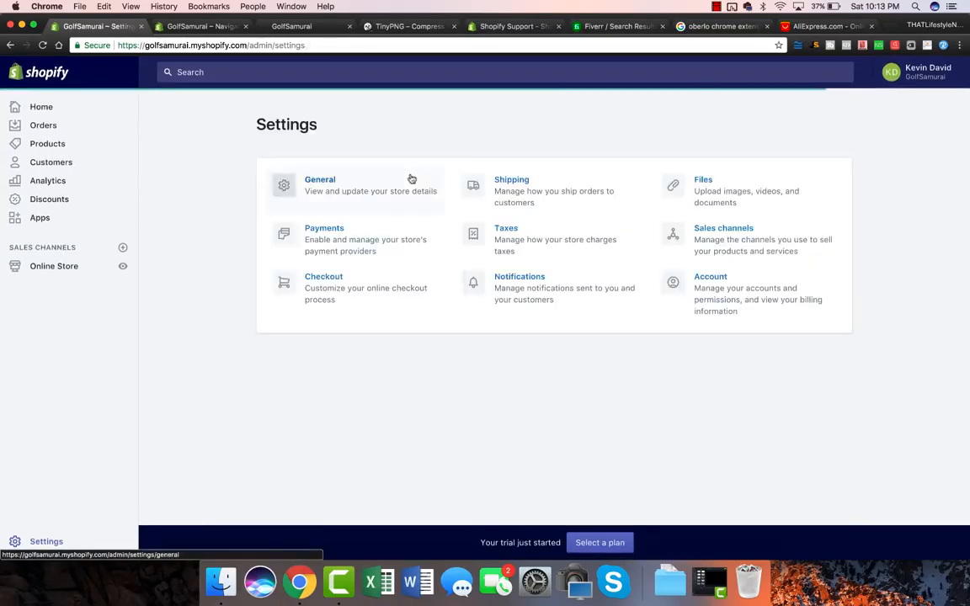
left_click(330, 243)
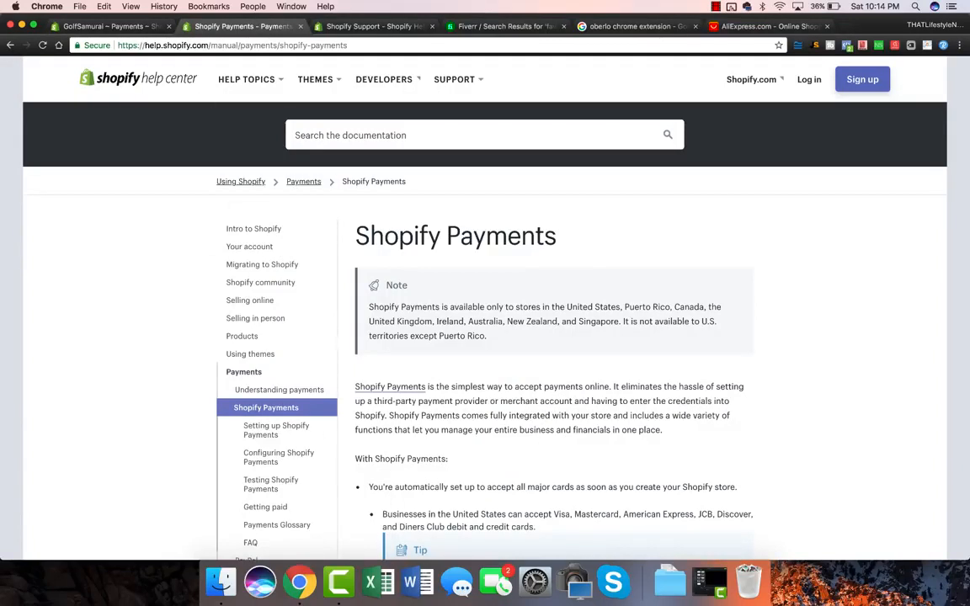
left_click_drag(369, 307, 566, 334)
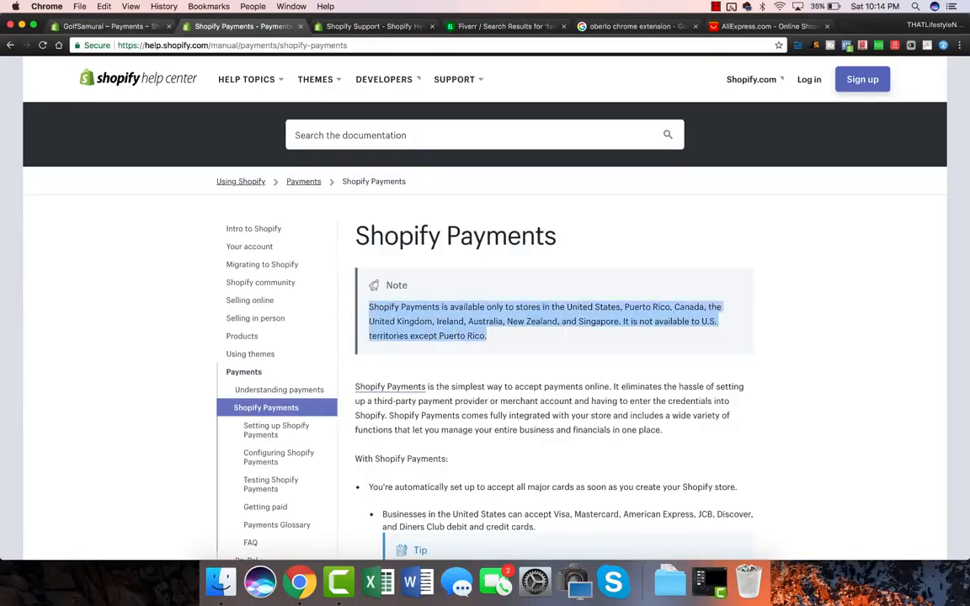
left_click(121, 26)
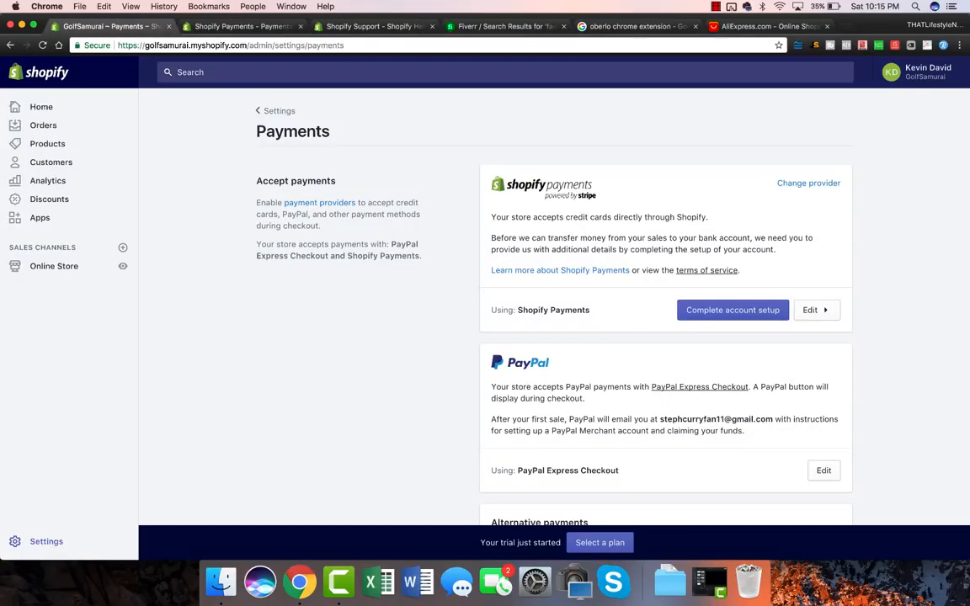
scroll(666, 337, "down", 2)
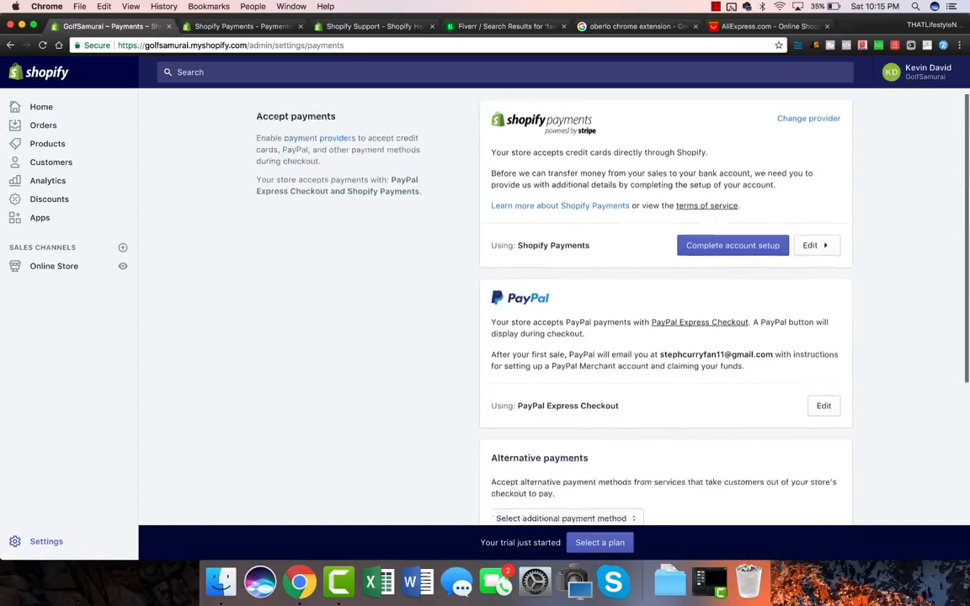
scroll(666, 337, "down", 4)
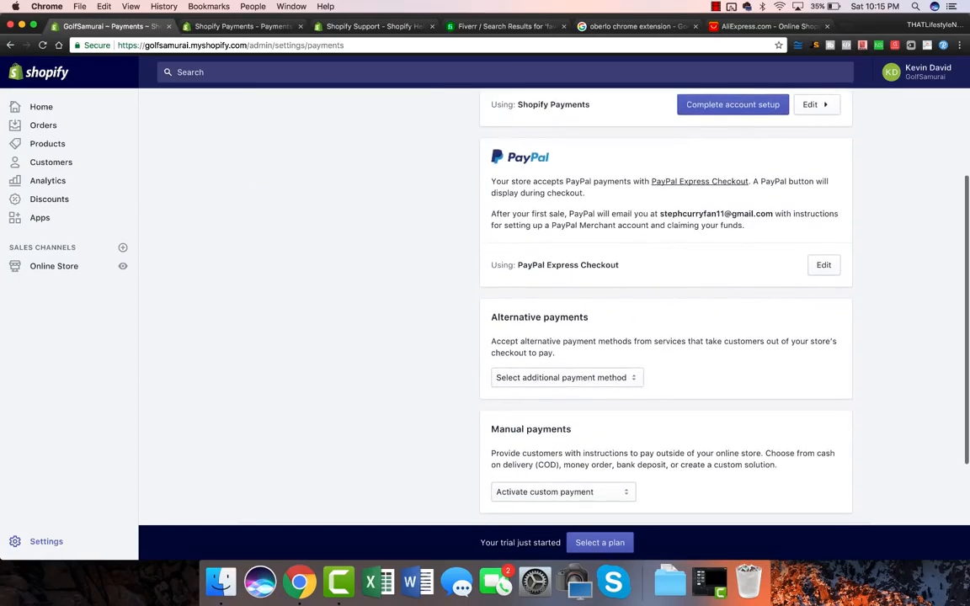
left_click(567, 377)
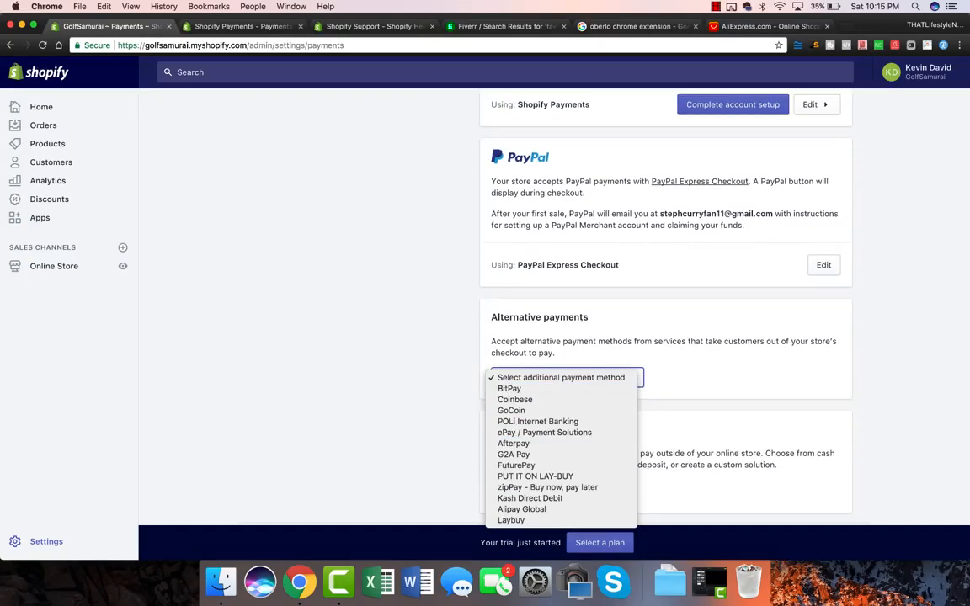
key("Escape")
scroll(665, 336, "down", 1)
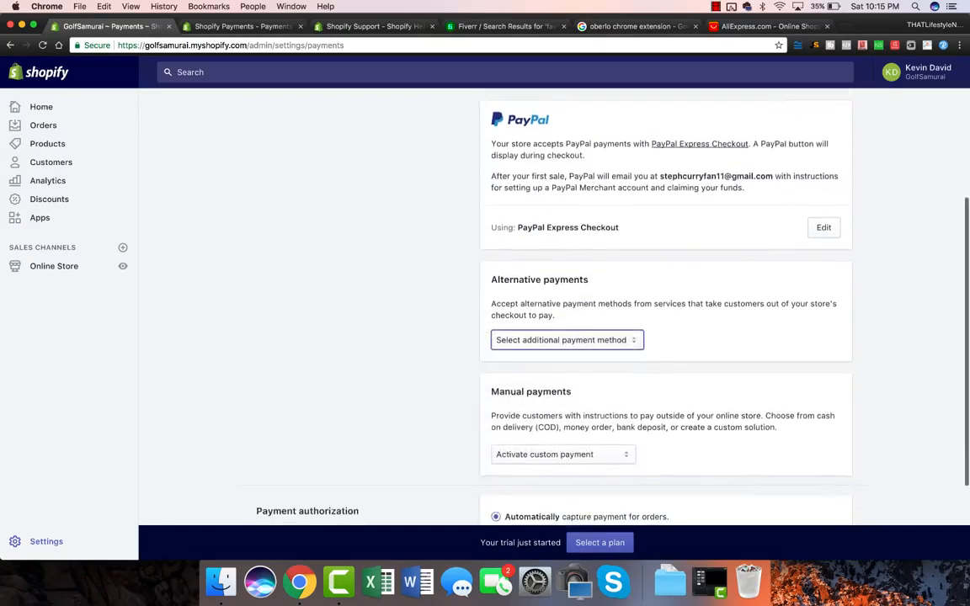
scroll(665, 337, "up", 3)
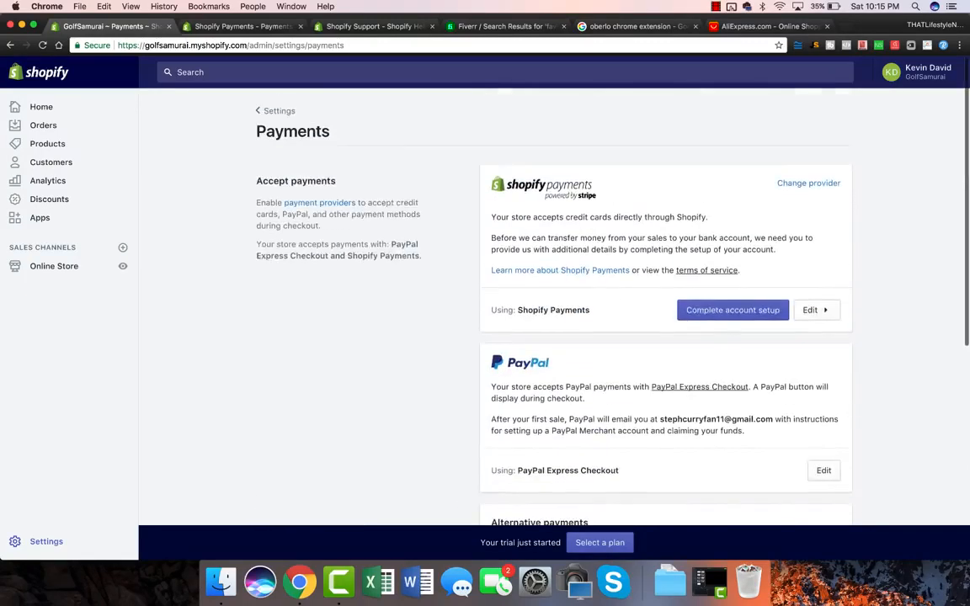
scroll(552, 278, "down", 3)
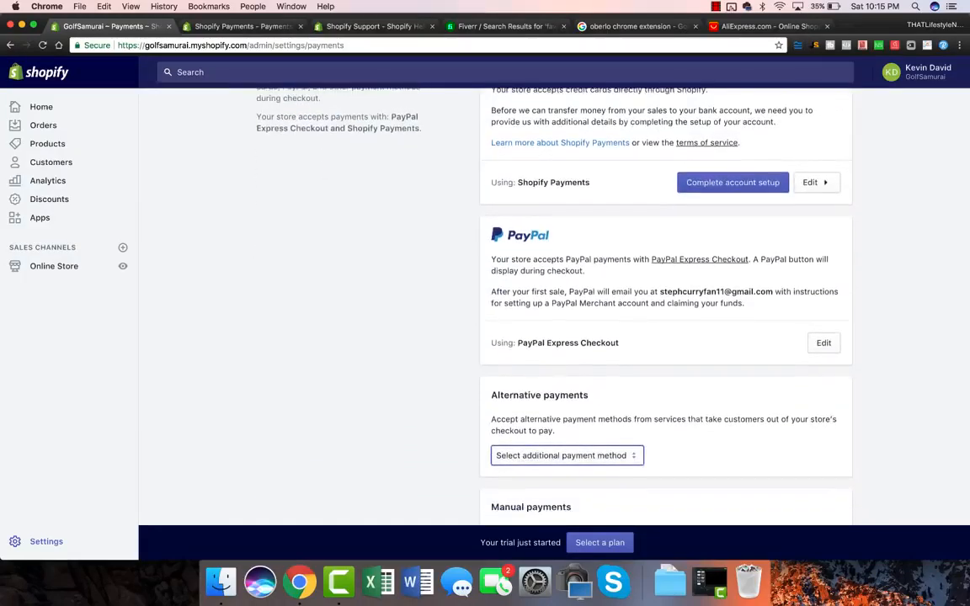
scroll(665, 337, "up", 3)
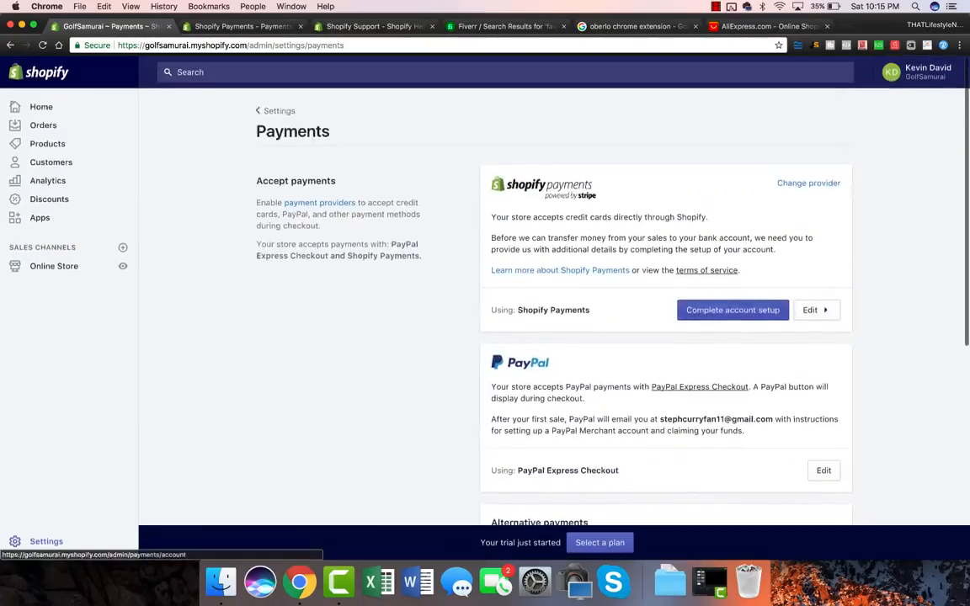
Start the Shopify Payments account setup and review the form, including the GOLFSAMURAI statement descriptor.
left_click(732, 310)
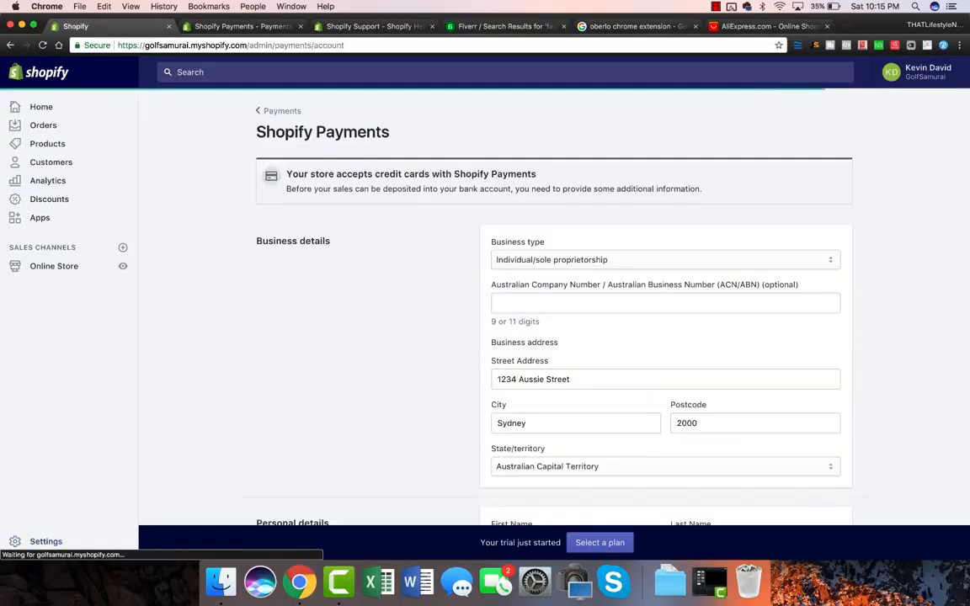
scroll(555, 320, "down", 2)
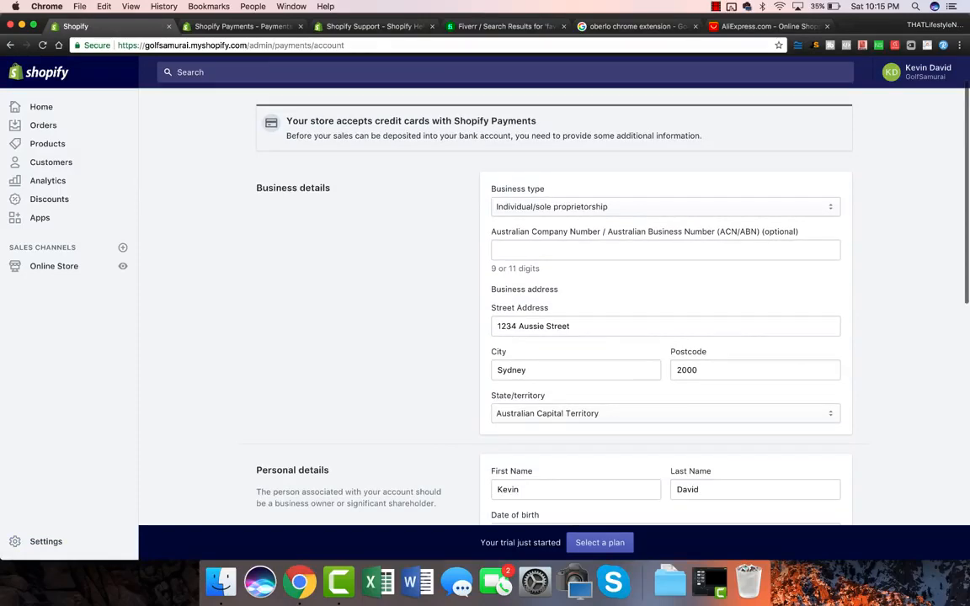
scroll(554, 320, "down", 10)
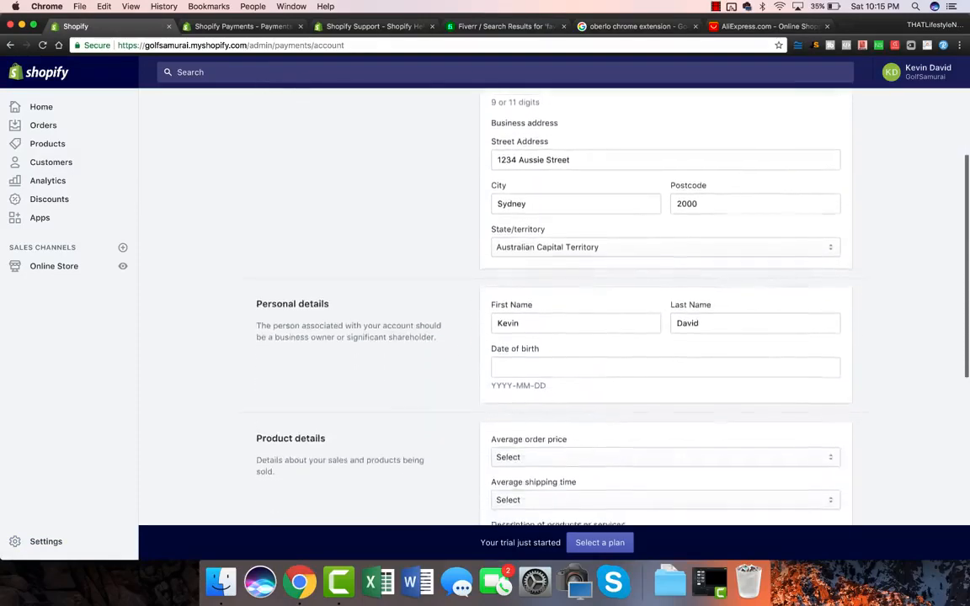
scroll(554, 320, "down", 8)
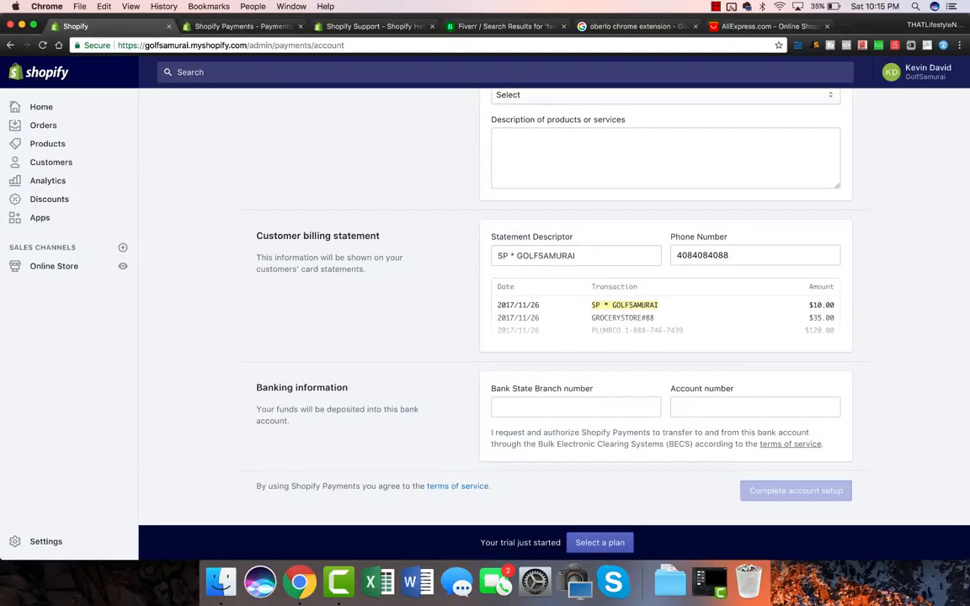
scroll(554, 320, "up", 1)
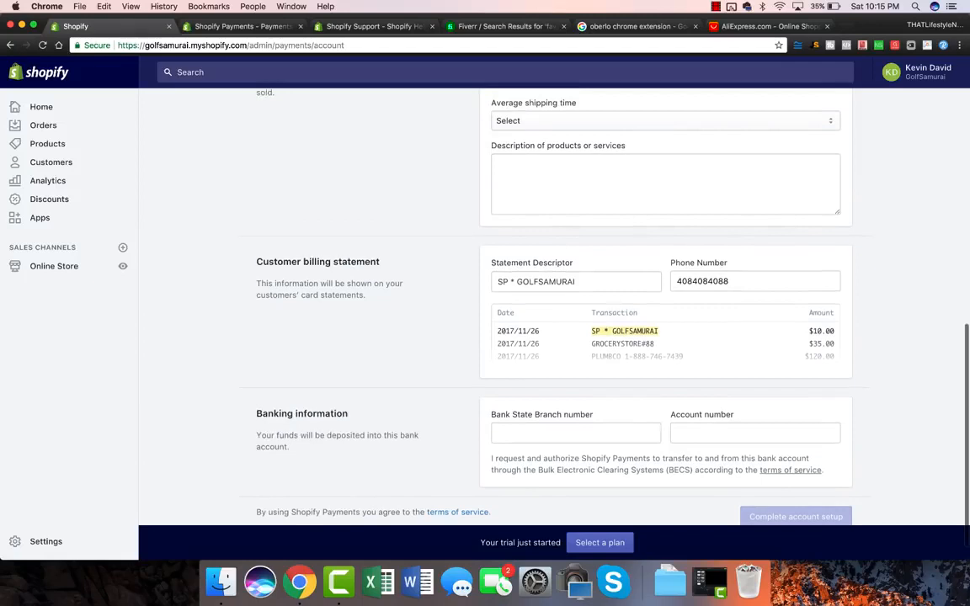
left_click_drag(517, 282, 577, 282)
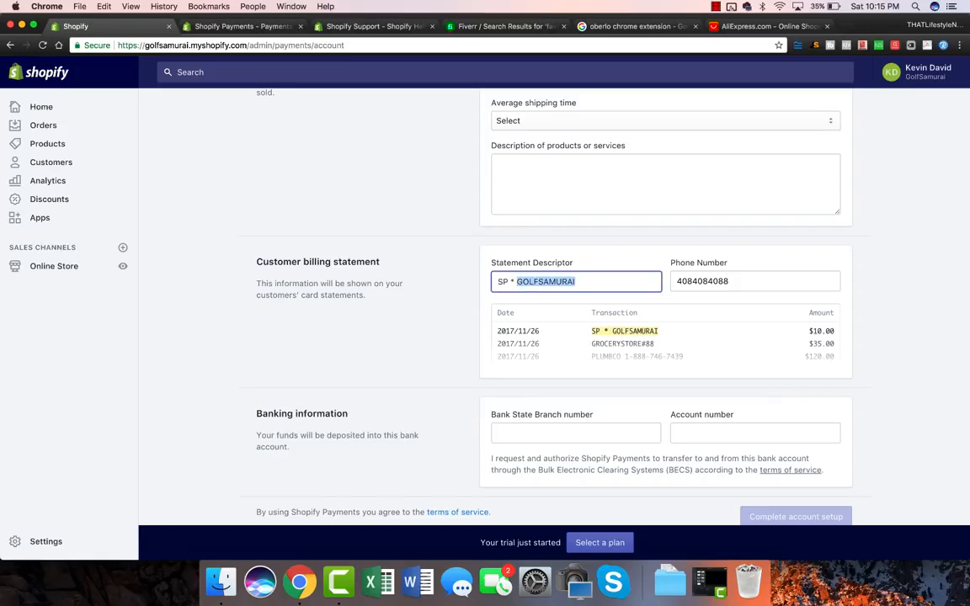
scroll(554, 306, "down", 2)
scroll(554, 307, "up", 12)
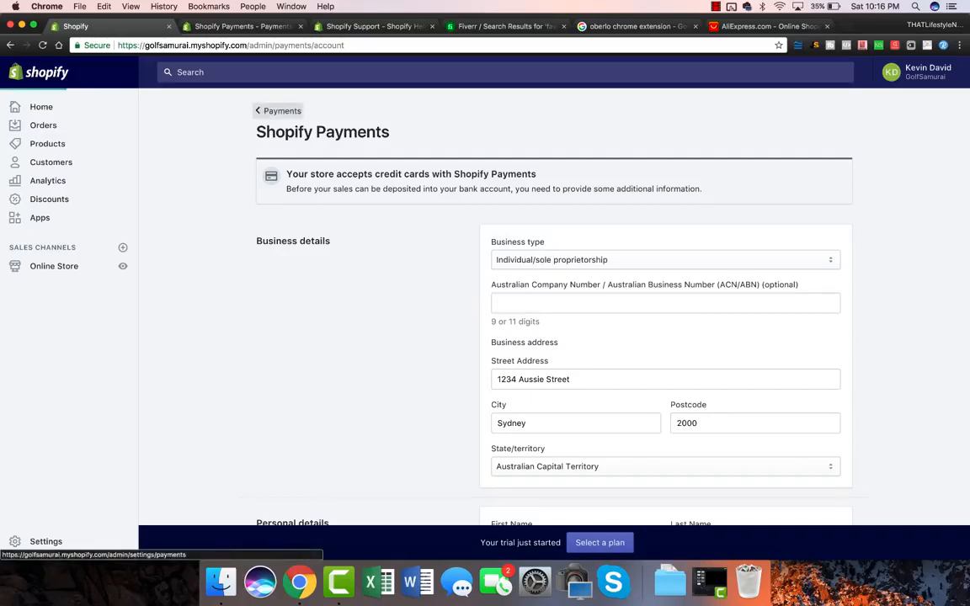
Go back through Settings to the Checkout page and review its customer account and contact options.
left_click(280, 111)
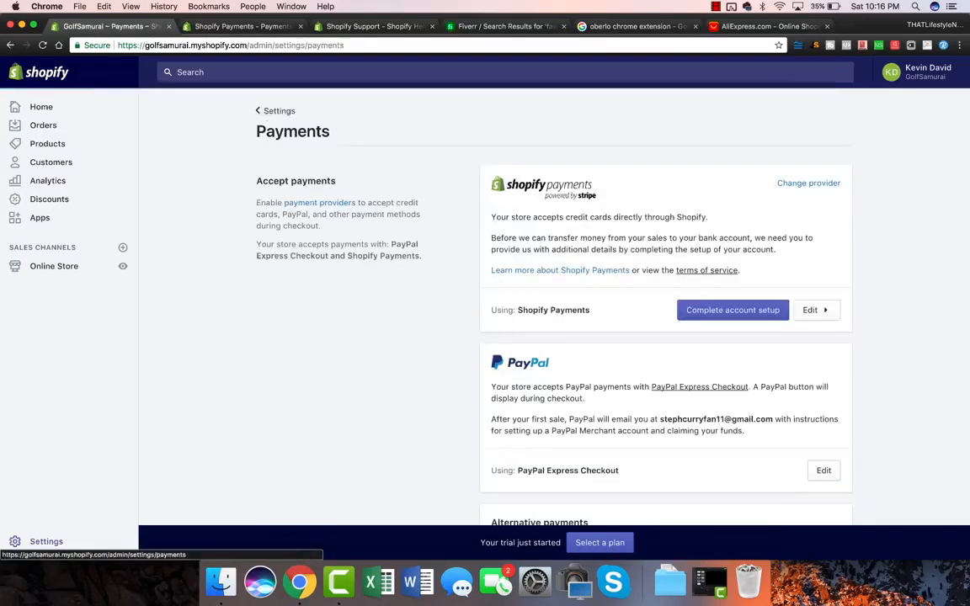
scroll(547, 320, "down", 5)
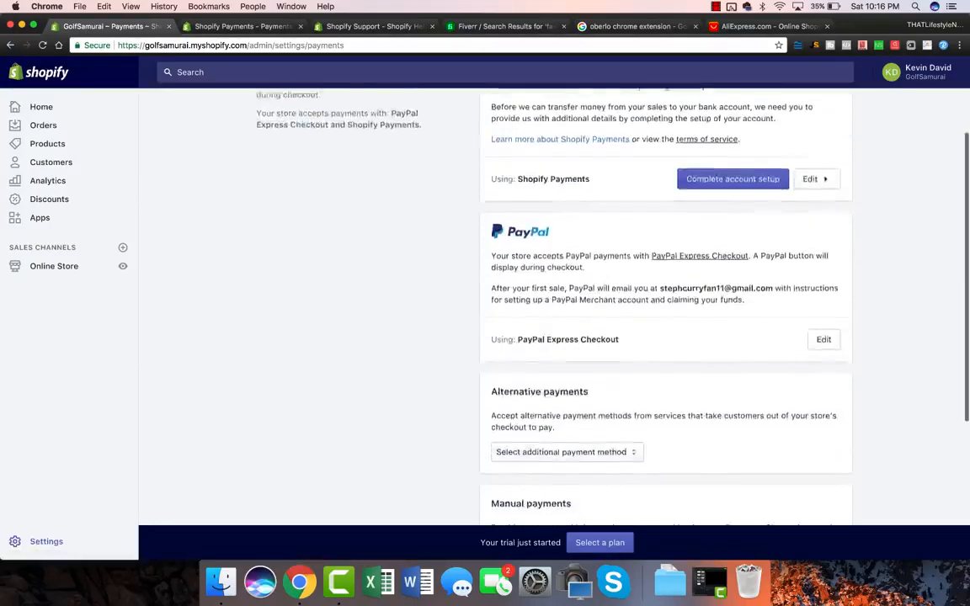
scroll(547, 320, "down", 3)
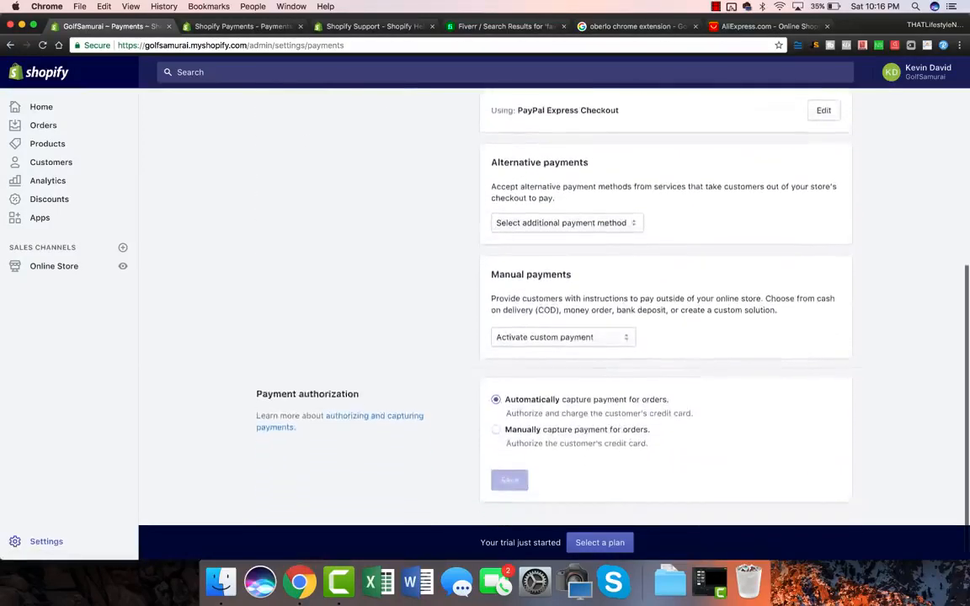
scroll(278, 110, "up", 10)
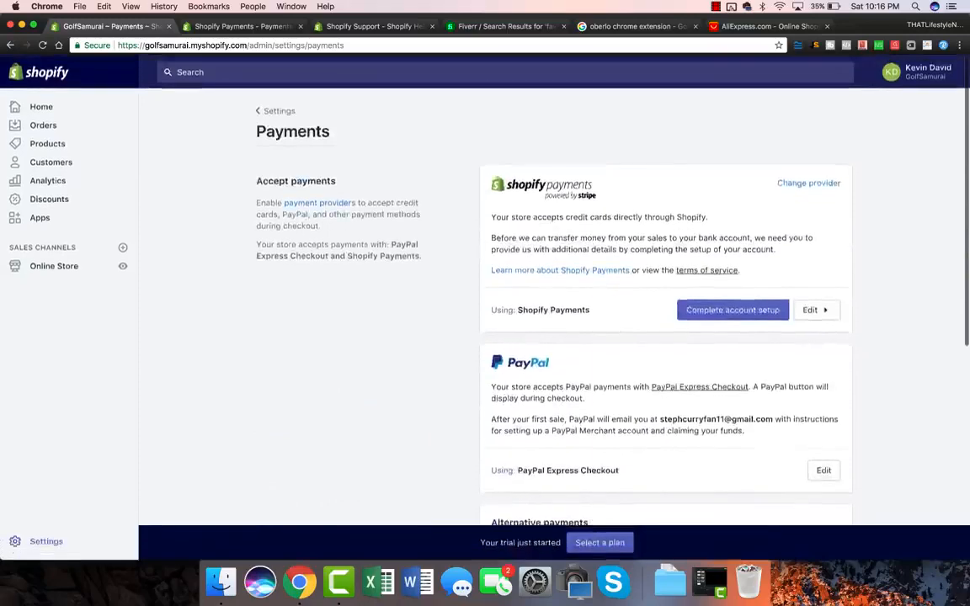
left_click(278, 110)
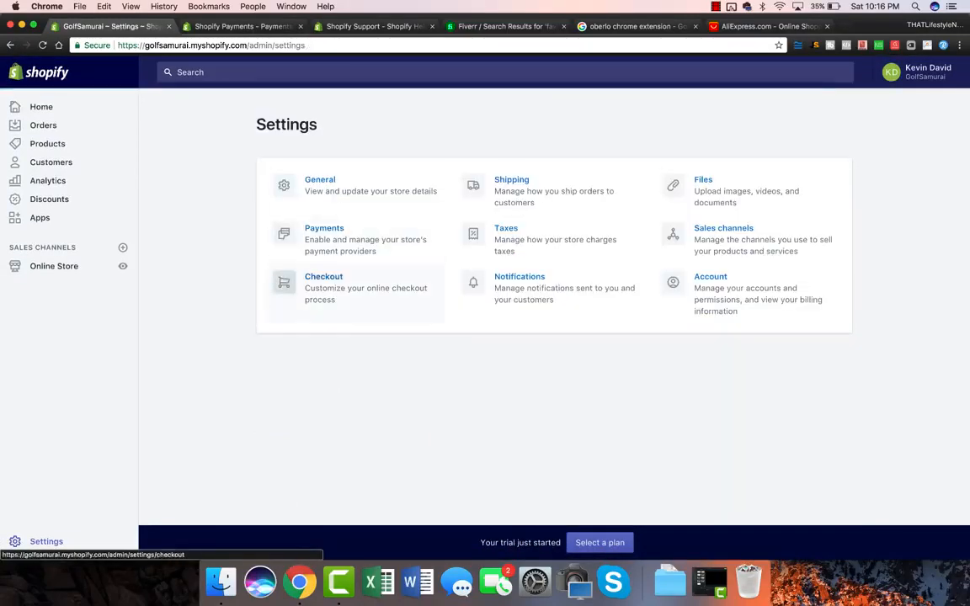
left_click(323, 282)
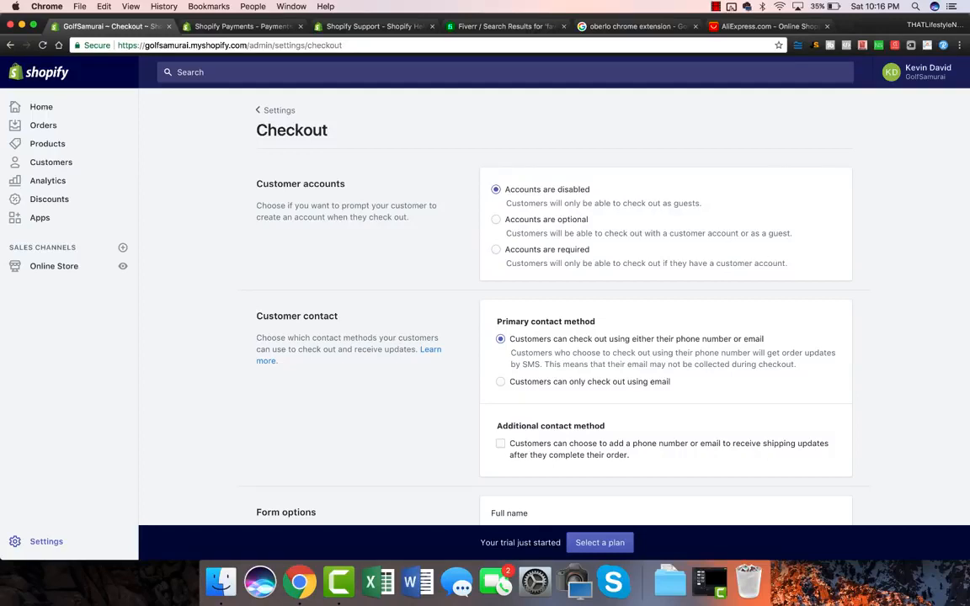
scroll(554, 320, "down", 2)
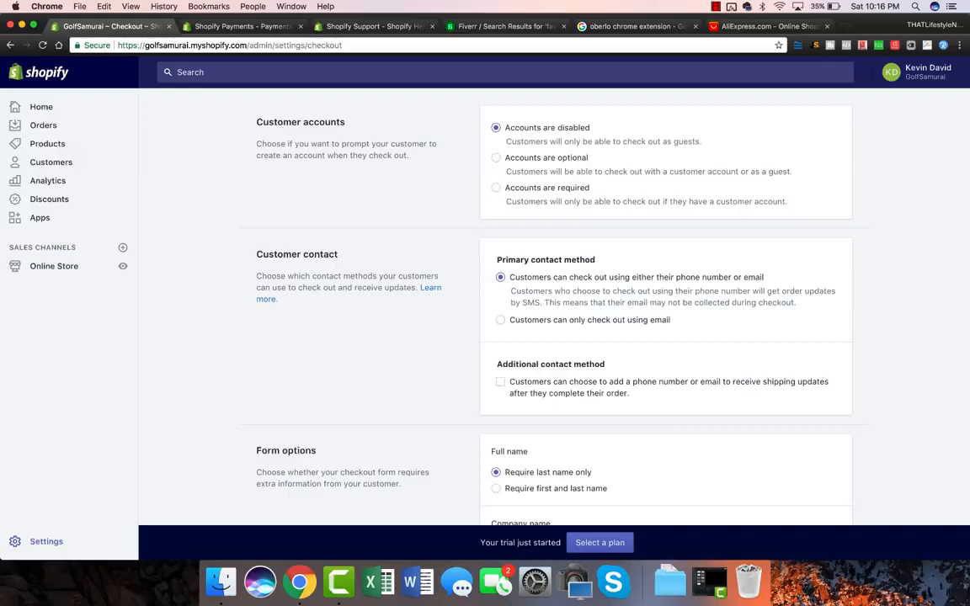
scroll(547, 303, "down", 3)
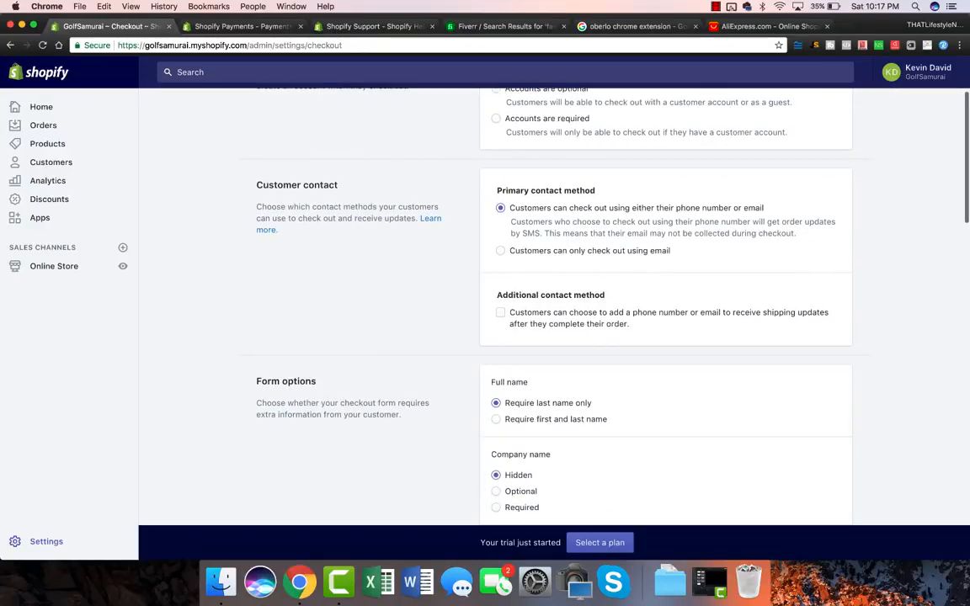
scroll(548, 304, "down", 1)
Set checkout contact to email only and make first and last name both required.
left_click(501, 233)
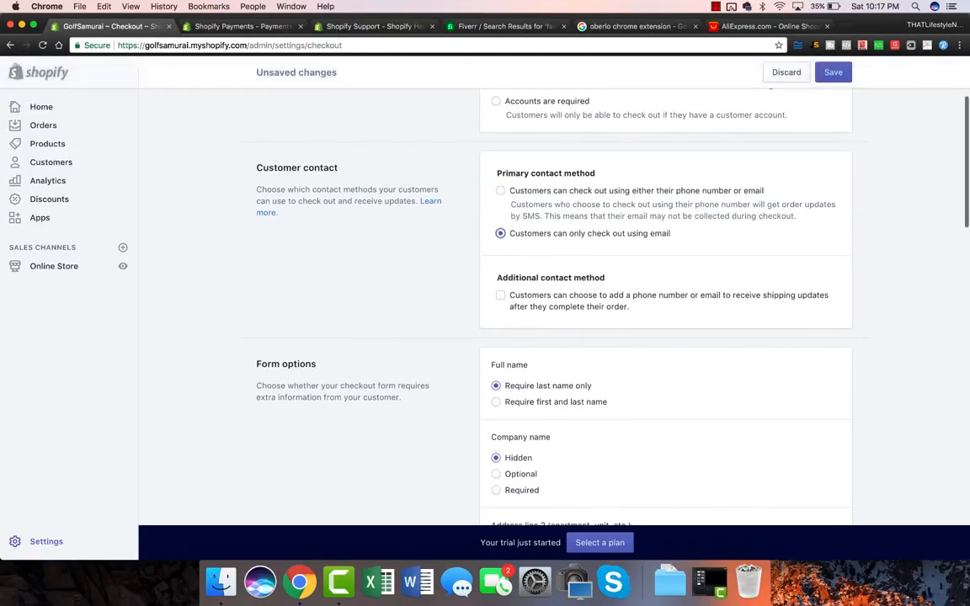
scroll(547, 303, "down", 1)
scroll(548, 303, "down", 2)
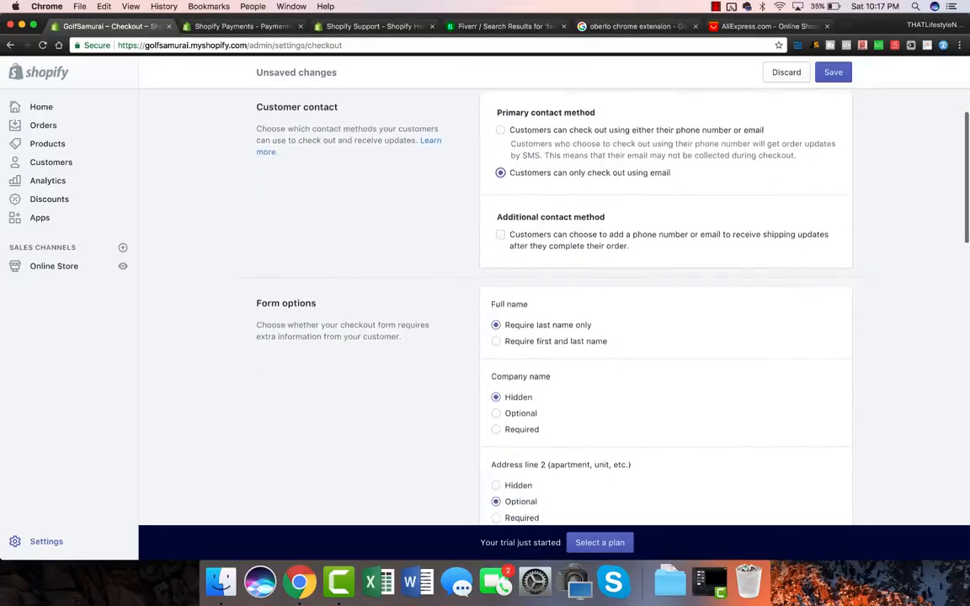
scroll(553, 276, "down", 1)
scroll(554, 307, "up", 1)
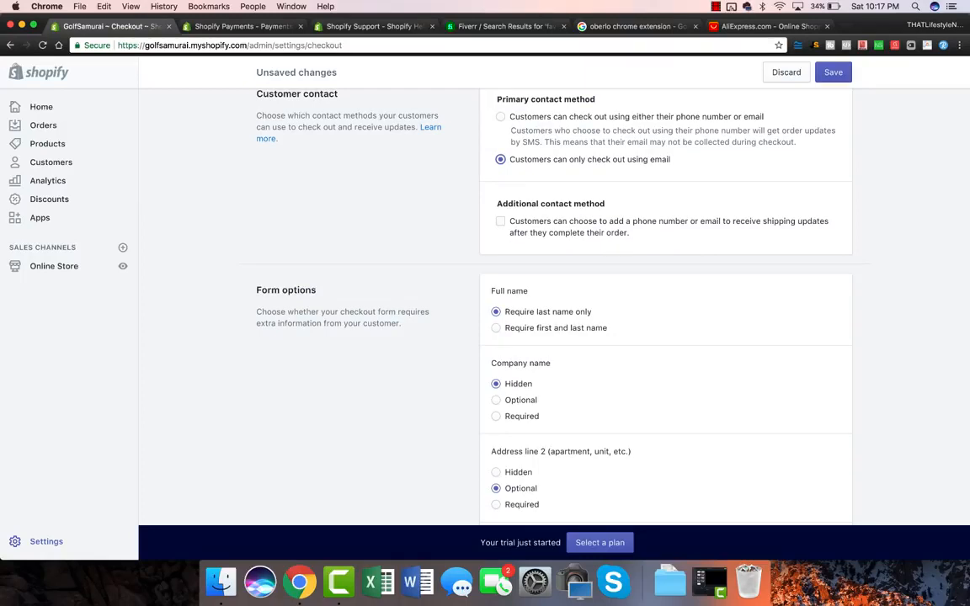
scroll(554, 308, "down", 3)
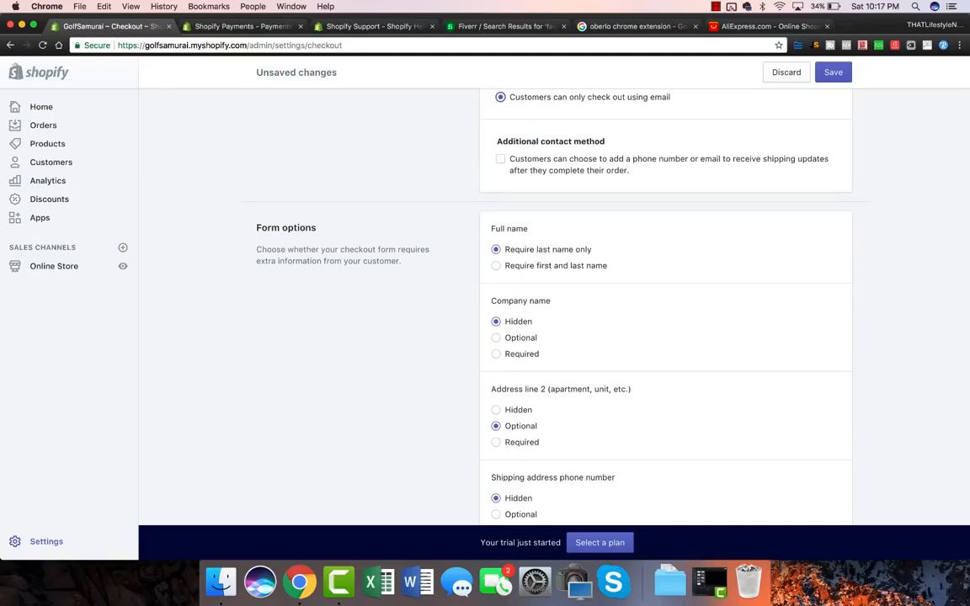
left_click(755, 26)
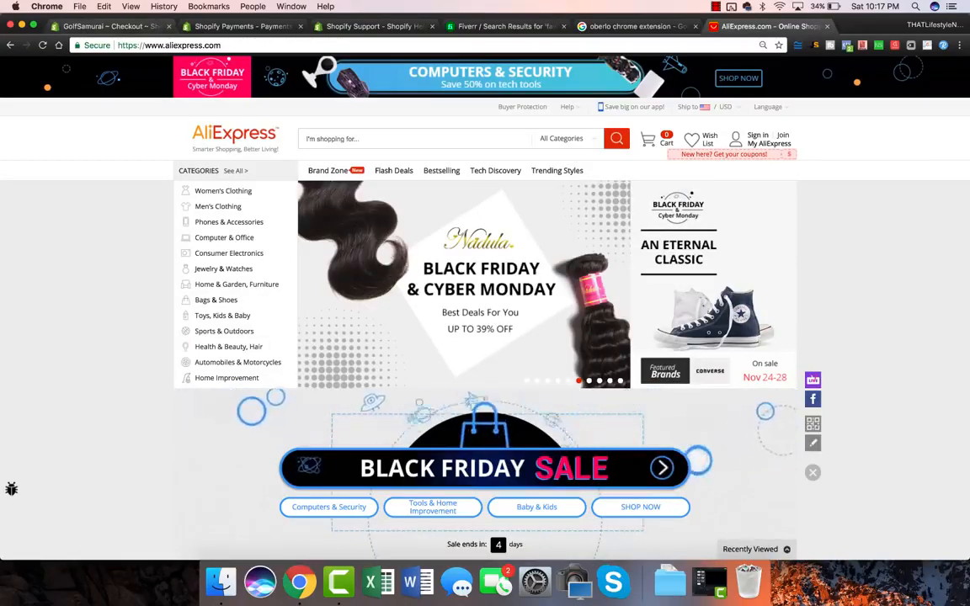
left_click(111, 27)
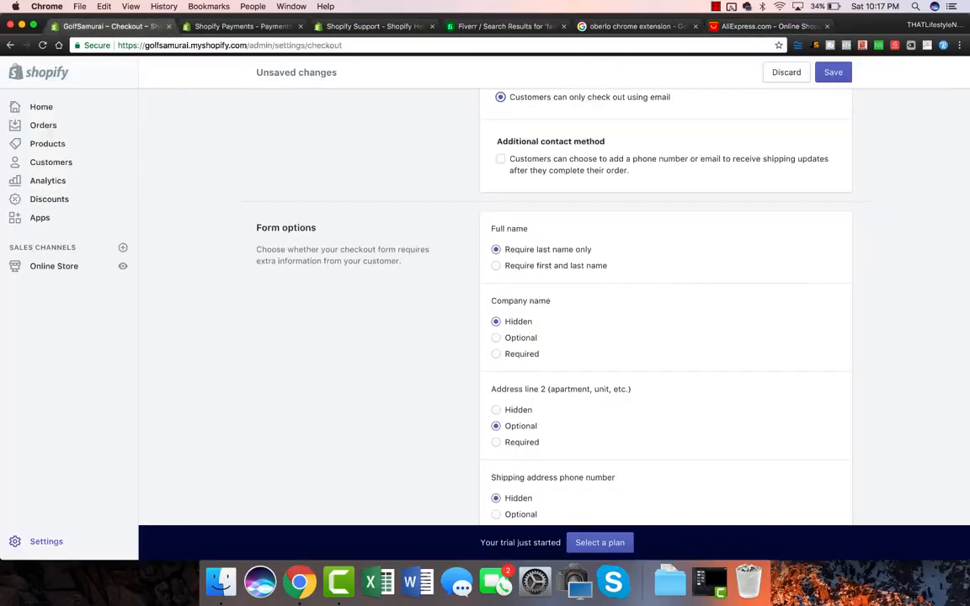
left_click(496, 266)
scroll(553, 304, "down", 3)
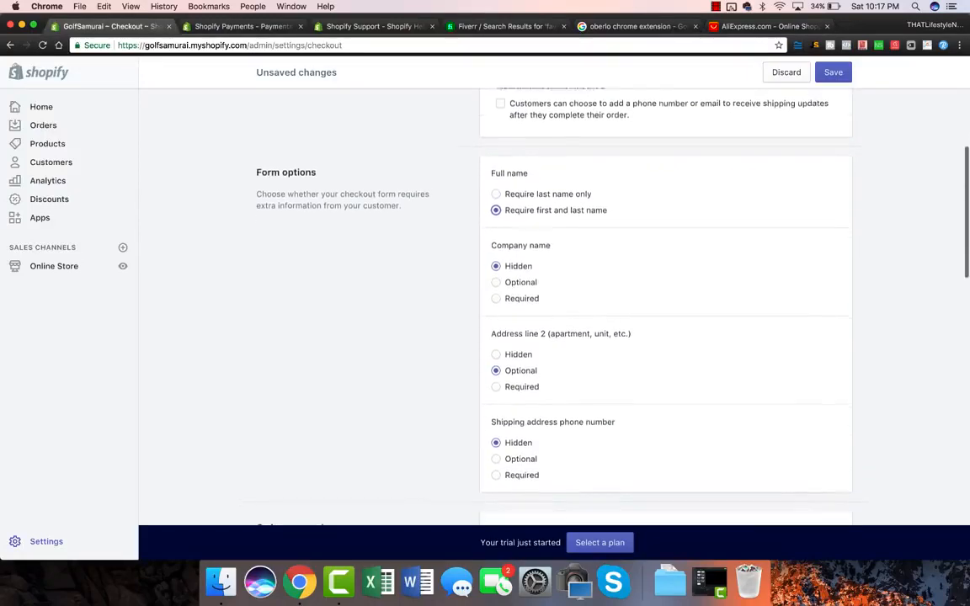
scroll(553, 303, "down", 1)
scroll(552, 303, "down", 7)
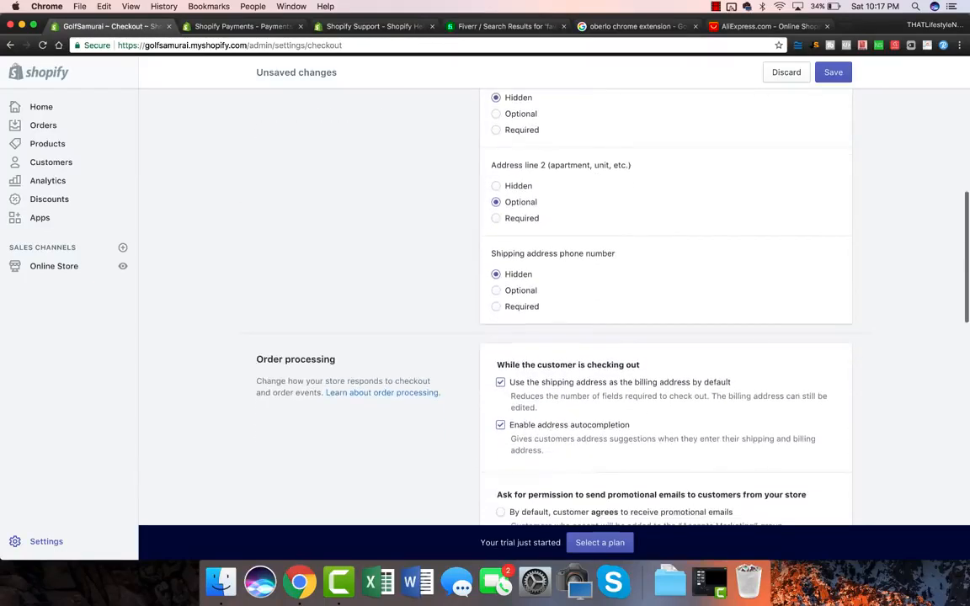
Make customers agree to receive promotional emails by default.
scroll(553, 303, "down", 8)
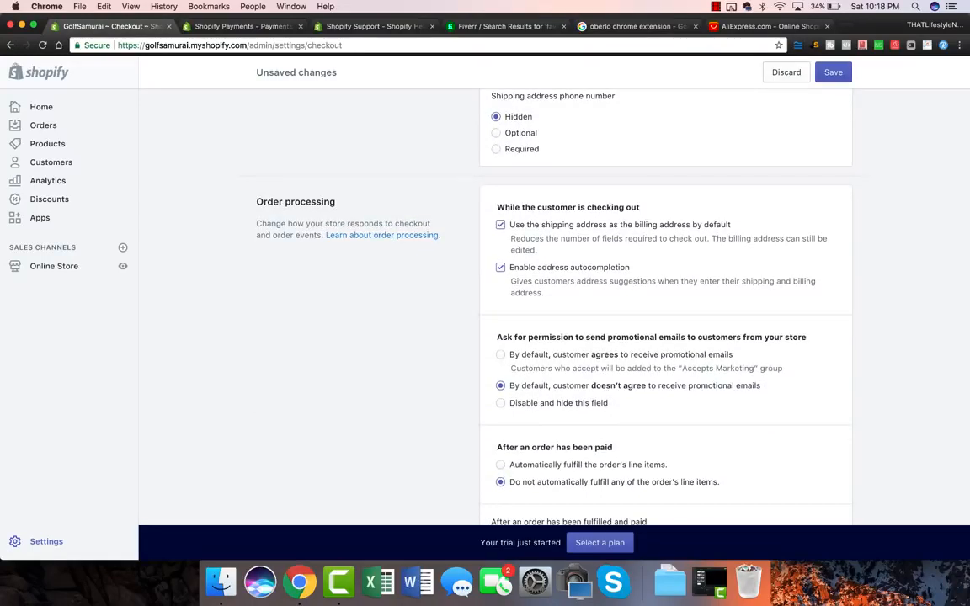
scroll(552, 303, "down", 5)
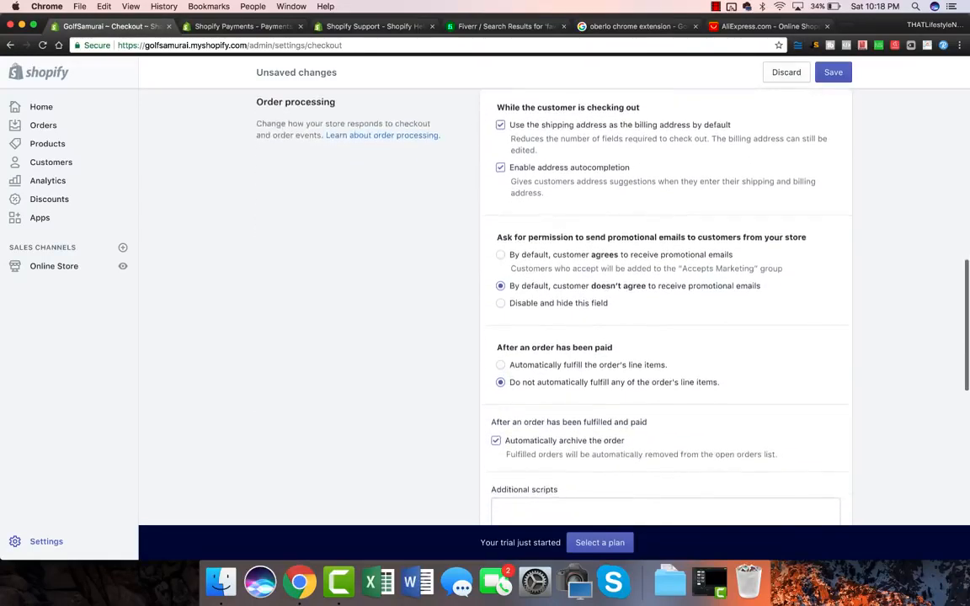
left_click_drag(497, 236, 807, 237)
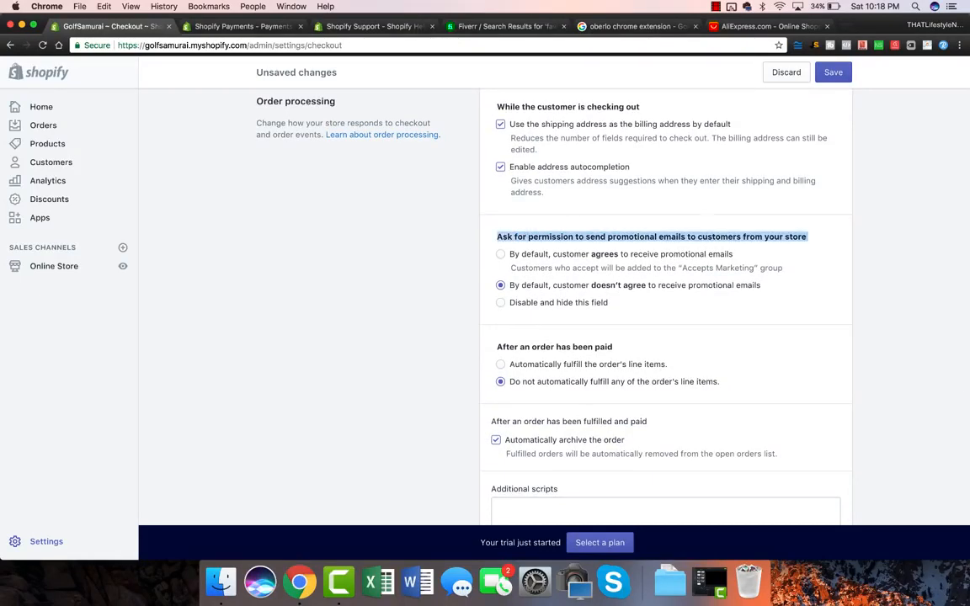
left_click(501, 254)
Fill the Refund policy with Shopify's generated sample refund policy.
scroll(665, 295, "down", 2)
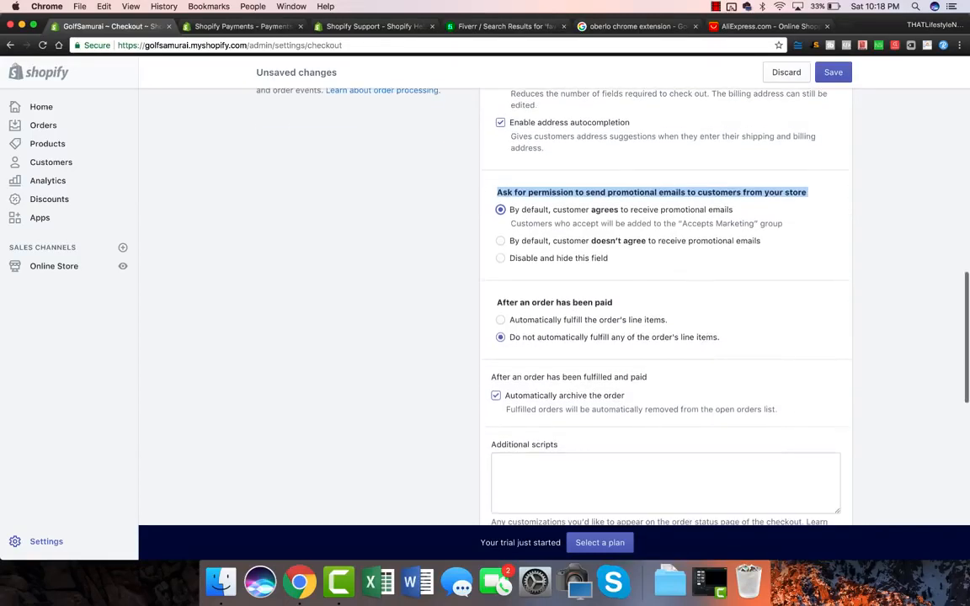
scroll(665, 295, "down", 3)
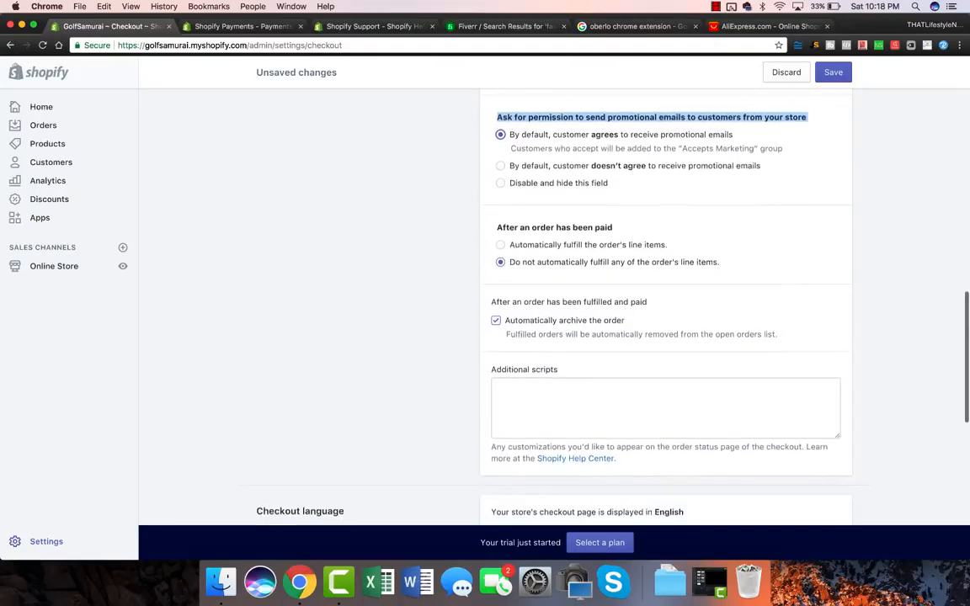
scroll(665, 295, "down", 7)
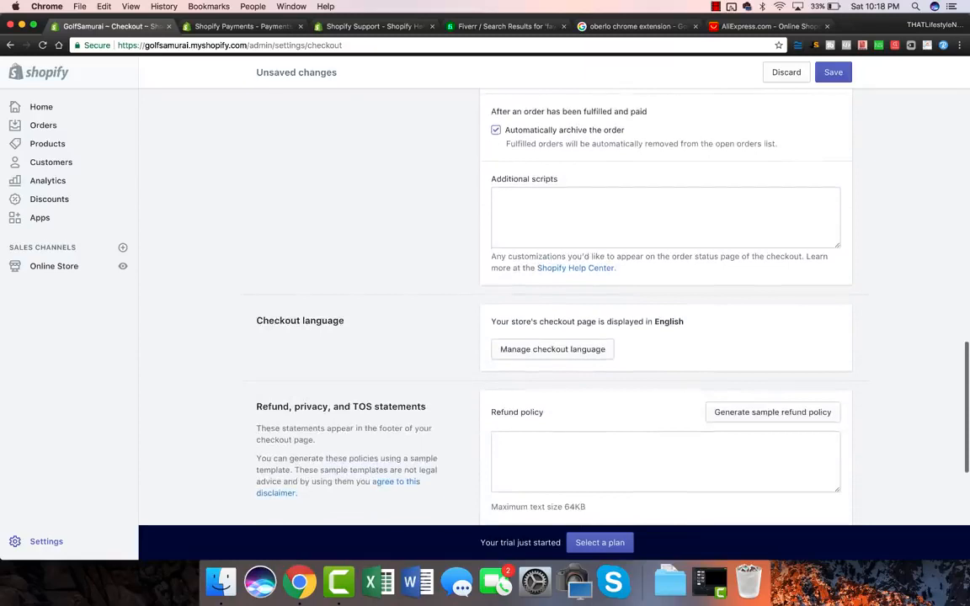
scroll(666, 295, "down", 4)
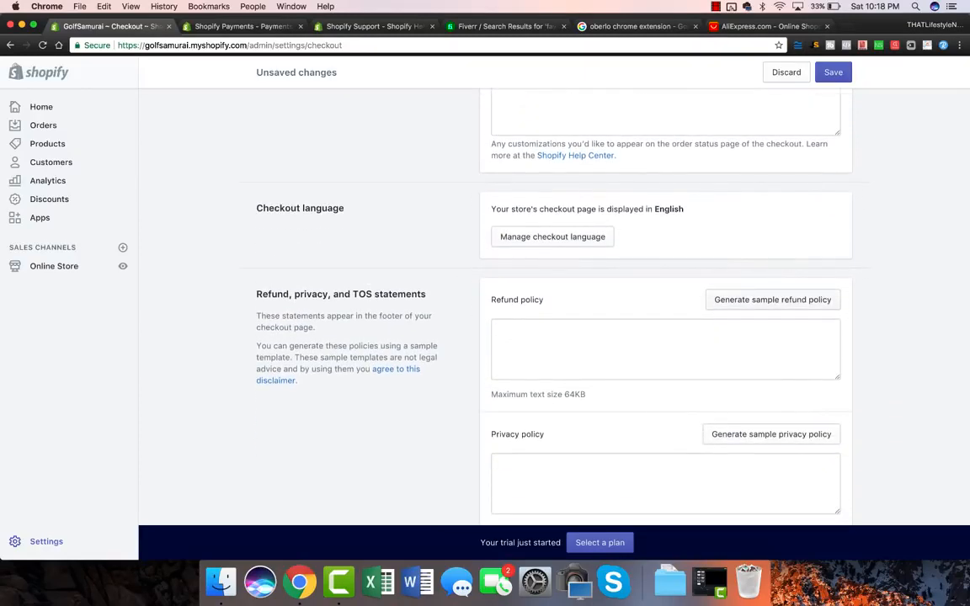
left_click(773, 300)
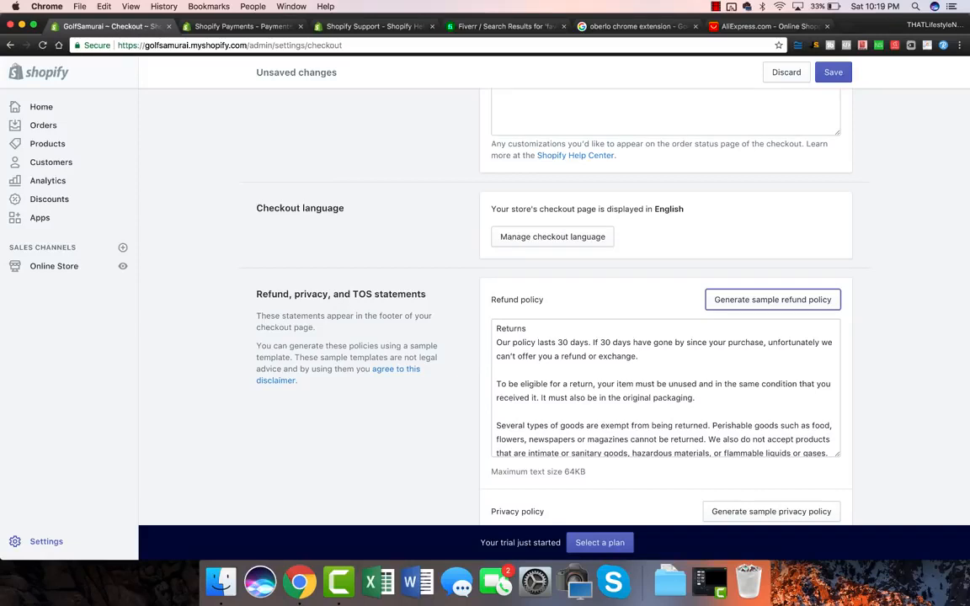
Find the old personal contact e-mail in the refund policy and overwrite it with the store's support address.
scroll(552, 278, "down", 1)
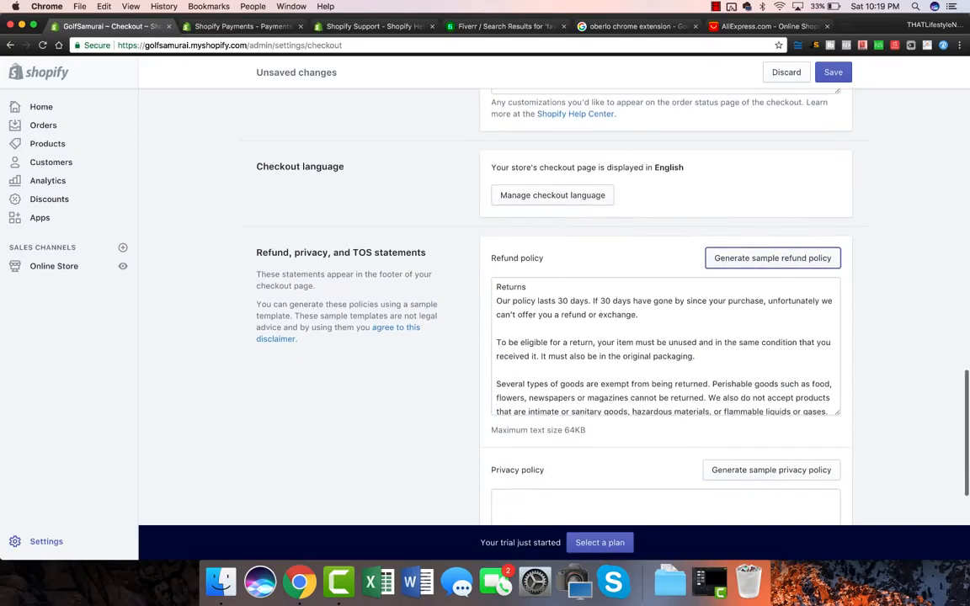
scroll(665, 345, "down", 1)
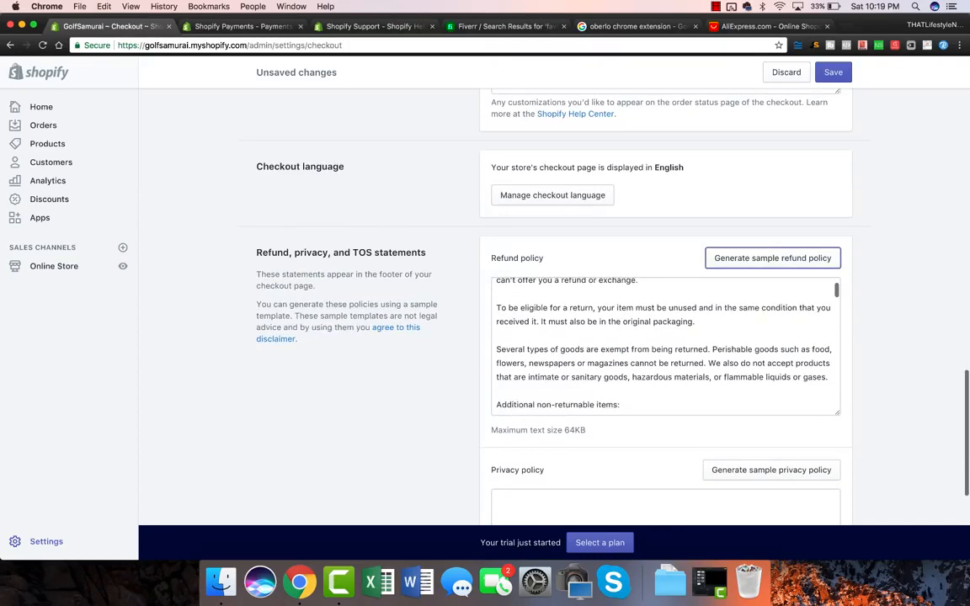
key("super+f")
type("steph")
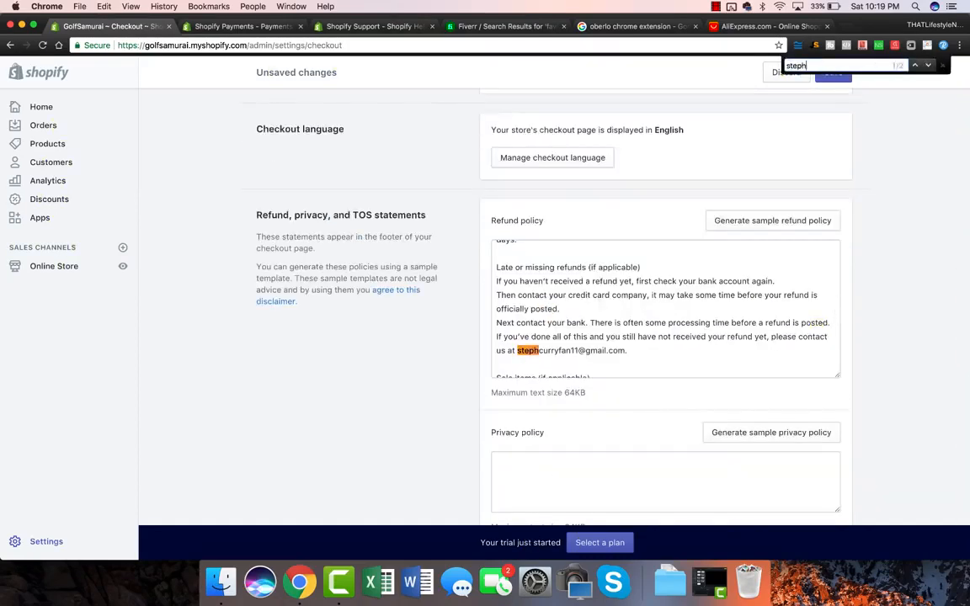
left_click_drag(518, 351, 628, 350)
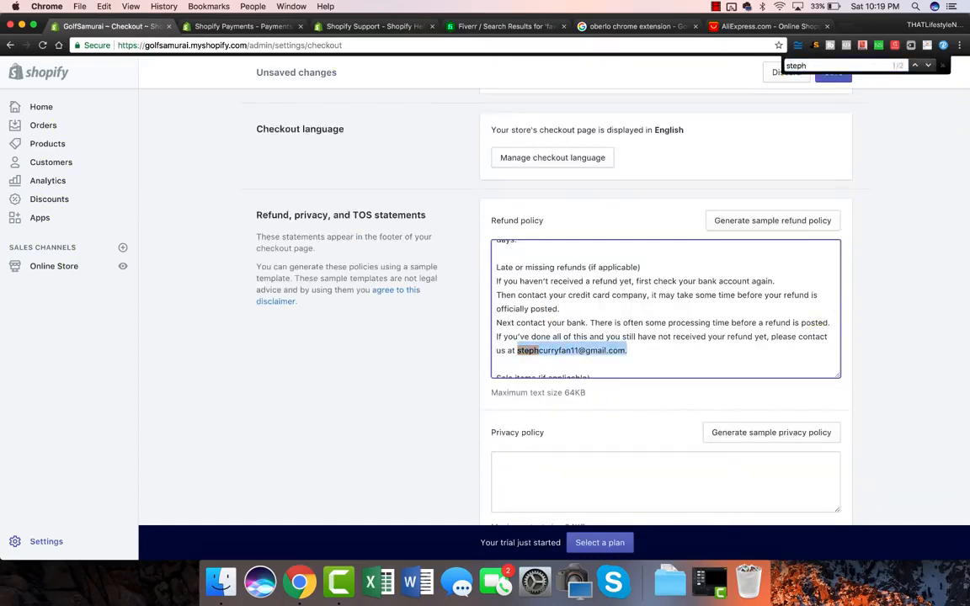
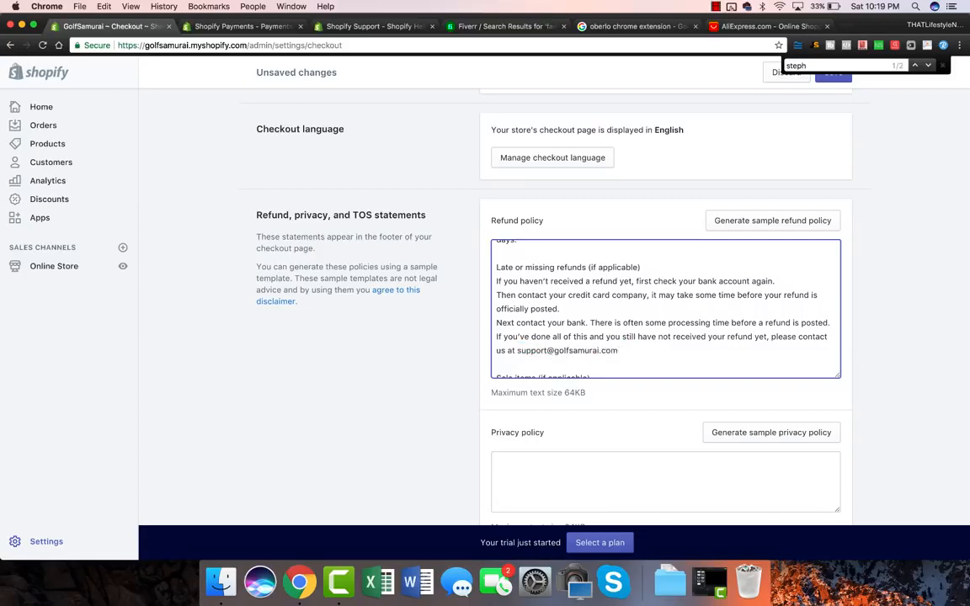
left_click_drag(517, 350, 618, 350)
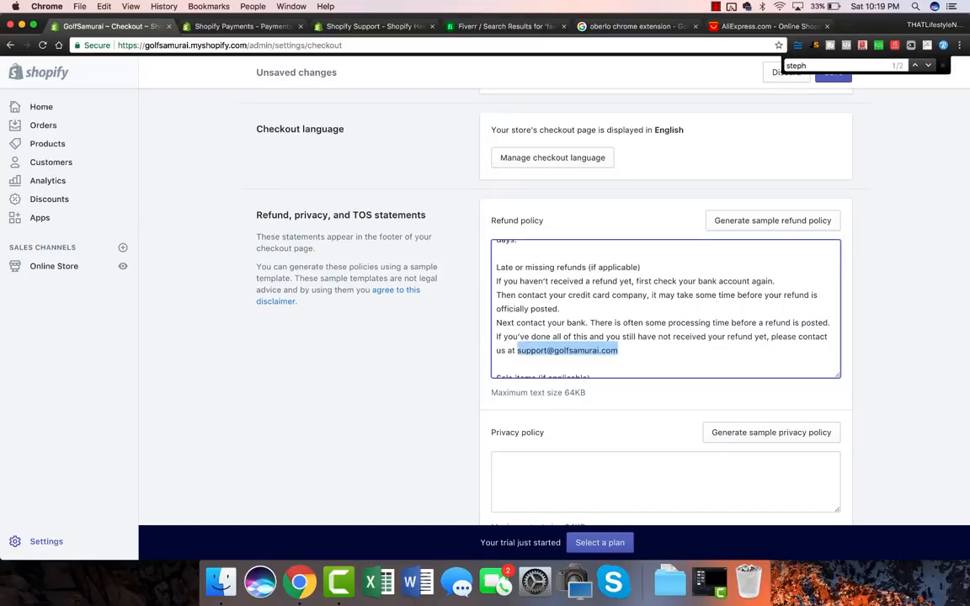
left_click(619, 350)
scroll(666, 309, "down", 1)
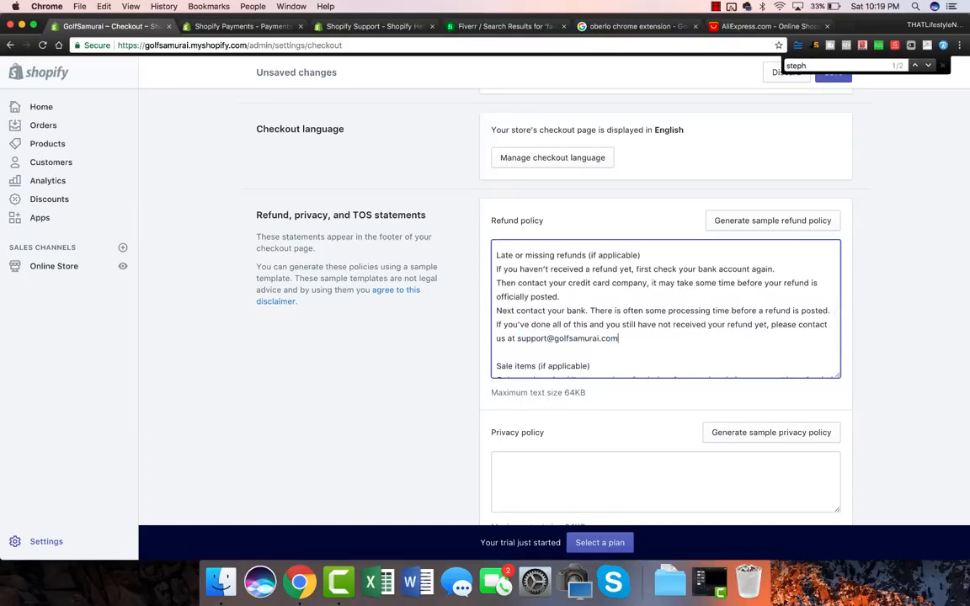
scroll(552, 278, "down", 1)
scroll(769, 288, "down", 3)
Generate the sample privacy policy and search it for the old contact e-mail.
left_click(769, 288)
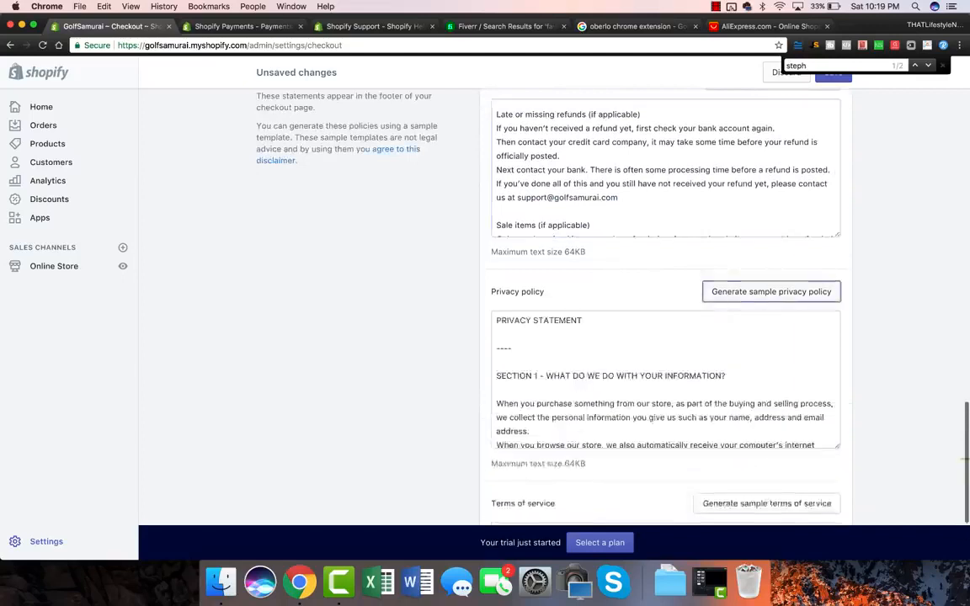
scroll(769, 288, "down", 3)
key("super+f")
type("steph")
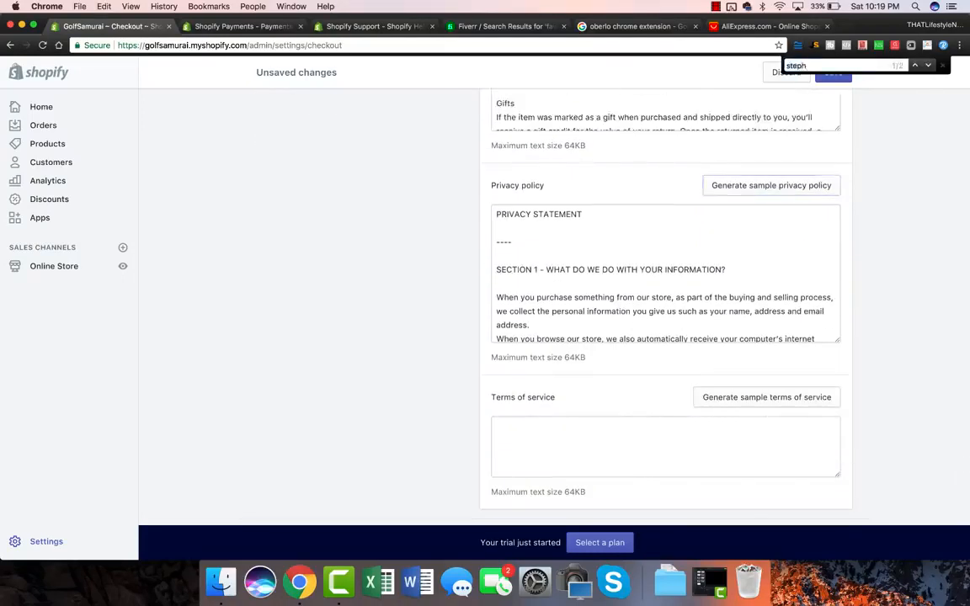
left_click(530, 325)
key("Return")
key("Return")
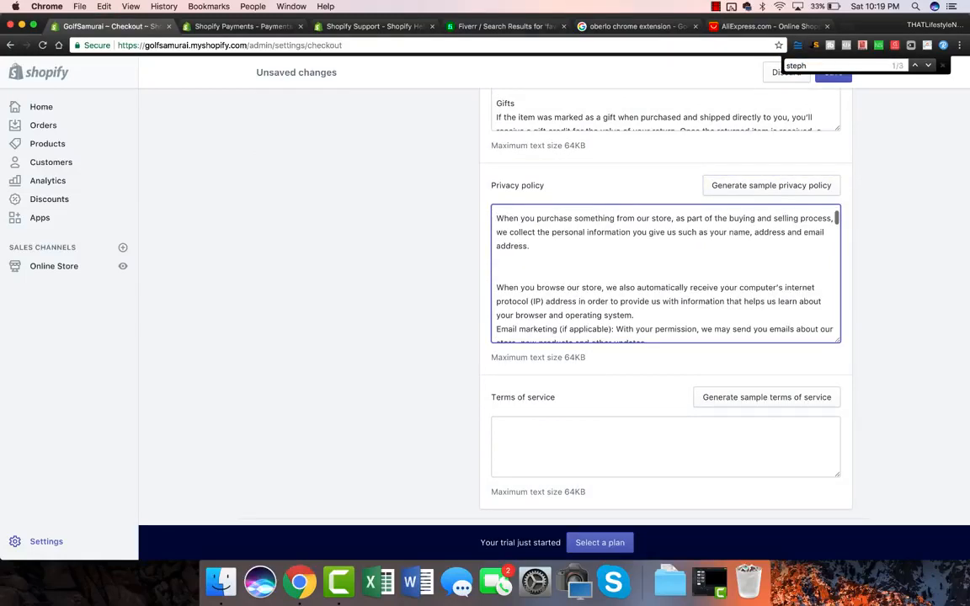
key("super+g")
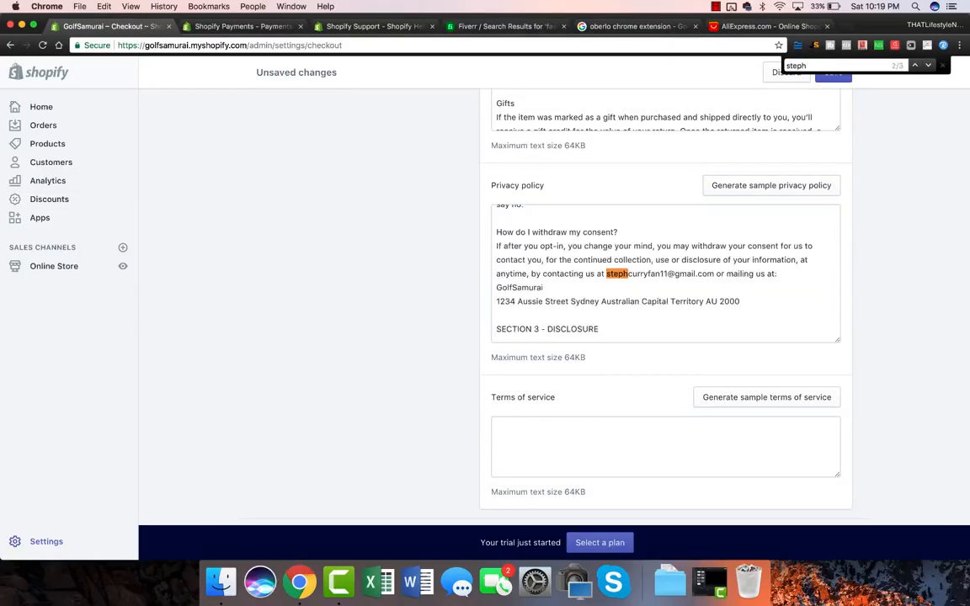
Generate sample terms of service and save the checkout settings.
scroll(741, 362, "down", 2)
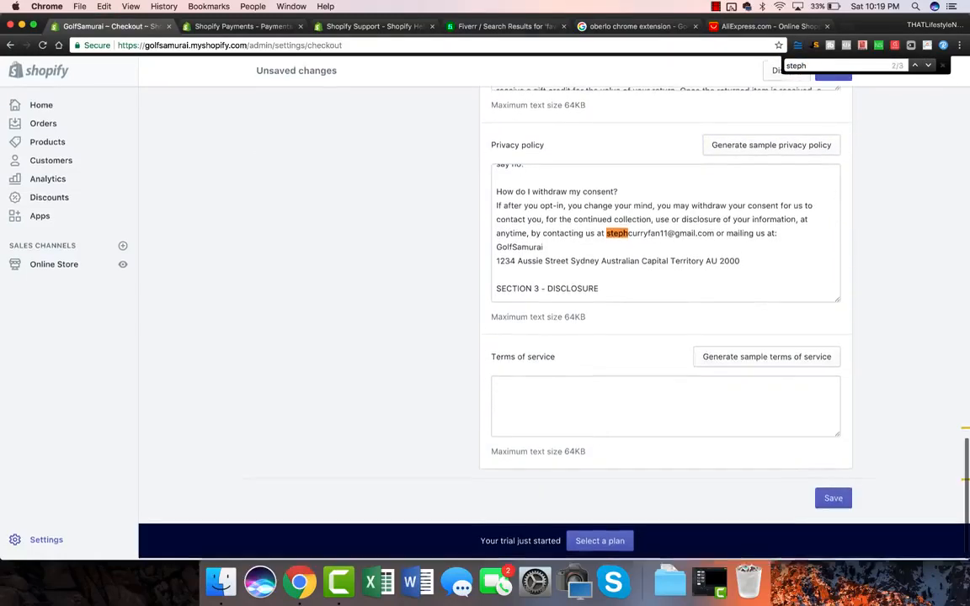
left_click(766, 358)
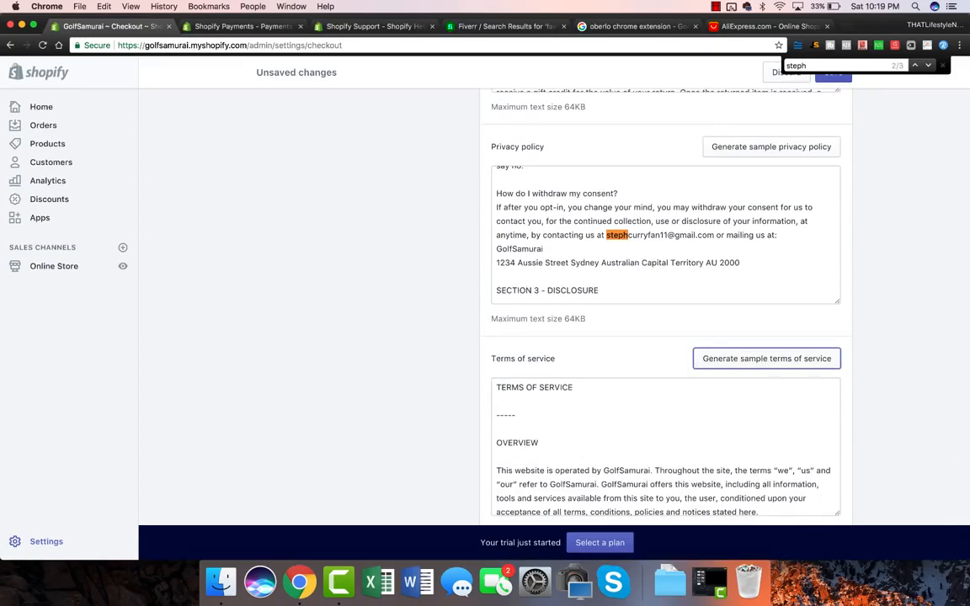
scroll(665, 337, "down", 2)
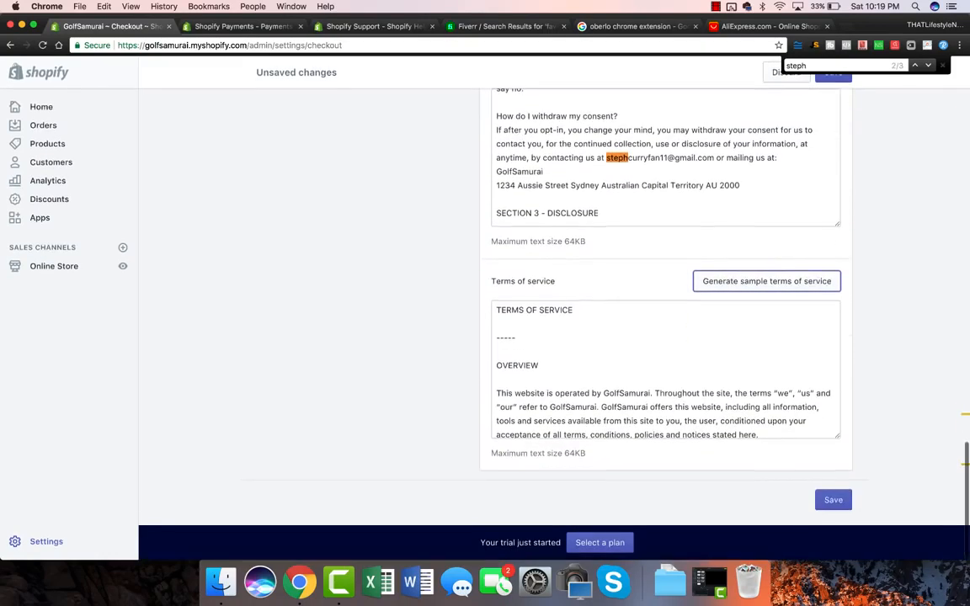
left_click(838, 504)
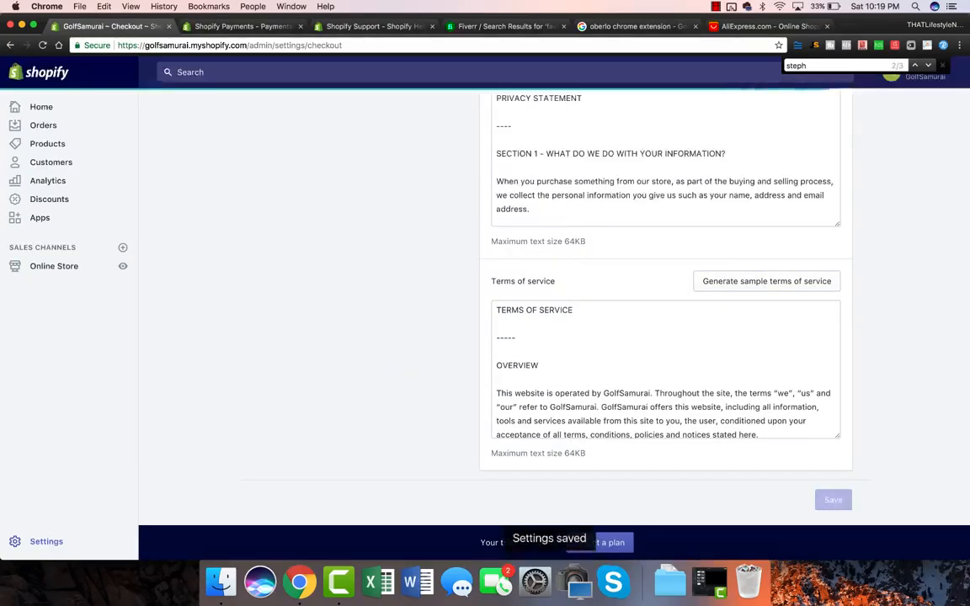
scroll(554, 308, "up", 20)
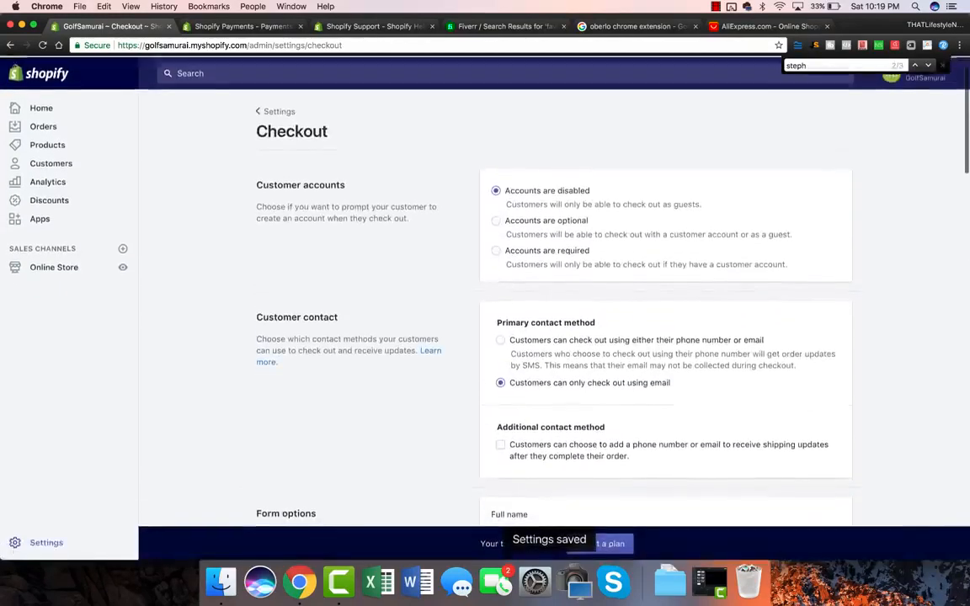
Review the Taxes settings page, then return to the Settings overview.
left_click(276, 112)
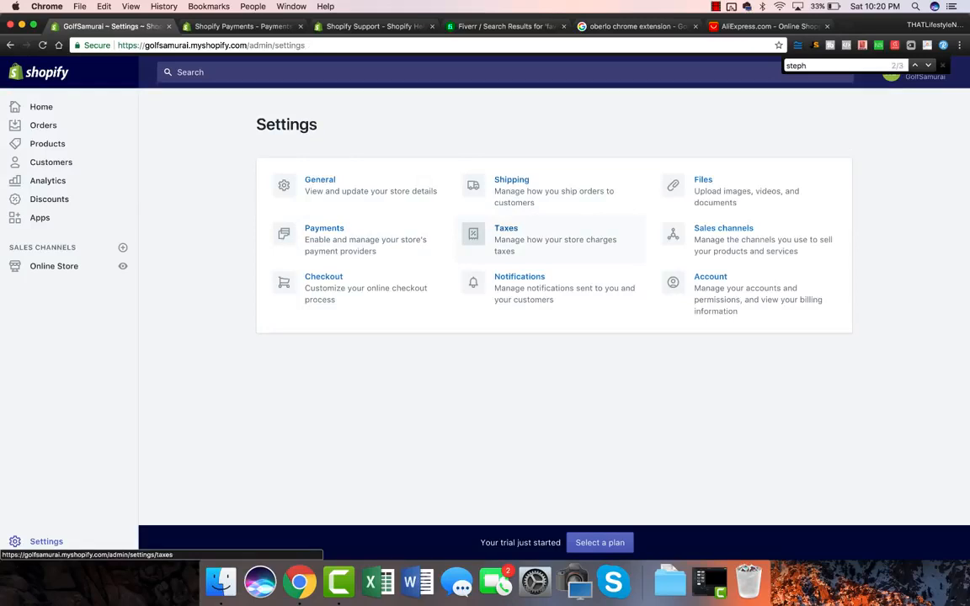
left_click(506, 230)
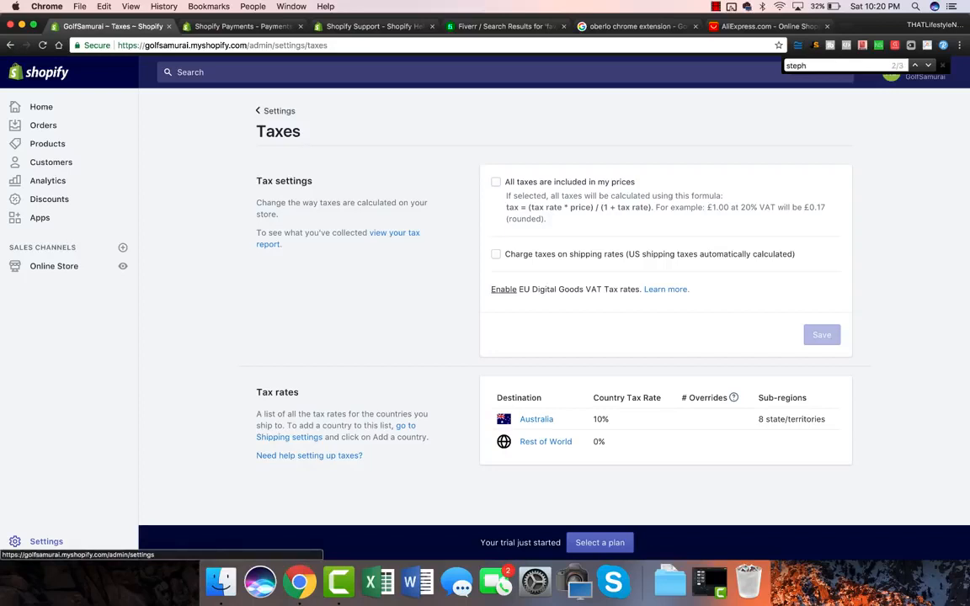
left_click(277, 111)
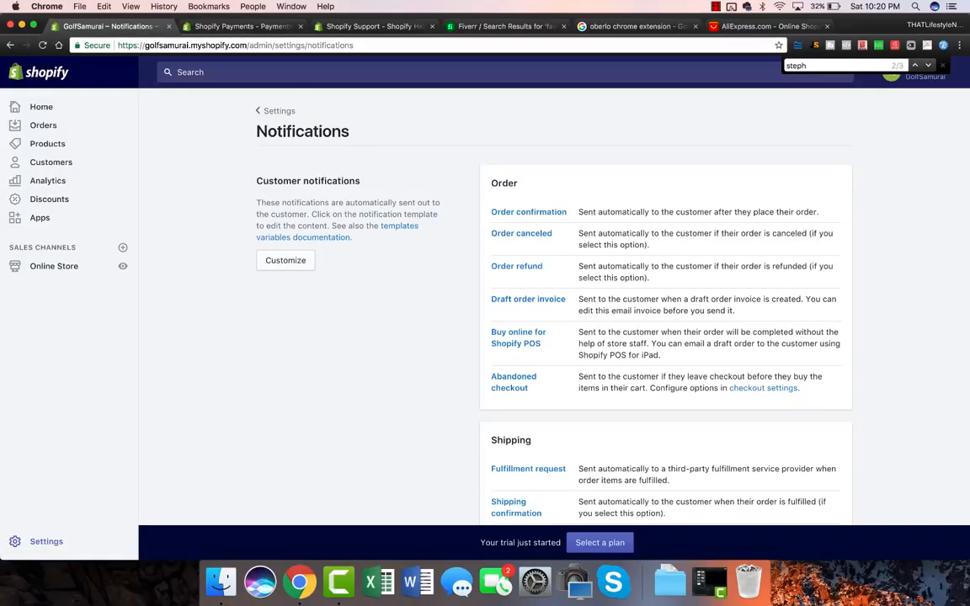
Look through the order and shipping notifications, then go back to the Settings overview.
scroll(554, 312, "down", 5)
scroll(554, 312, "down", 10)
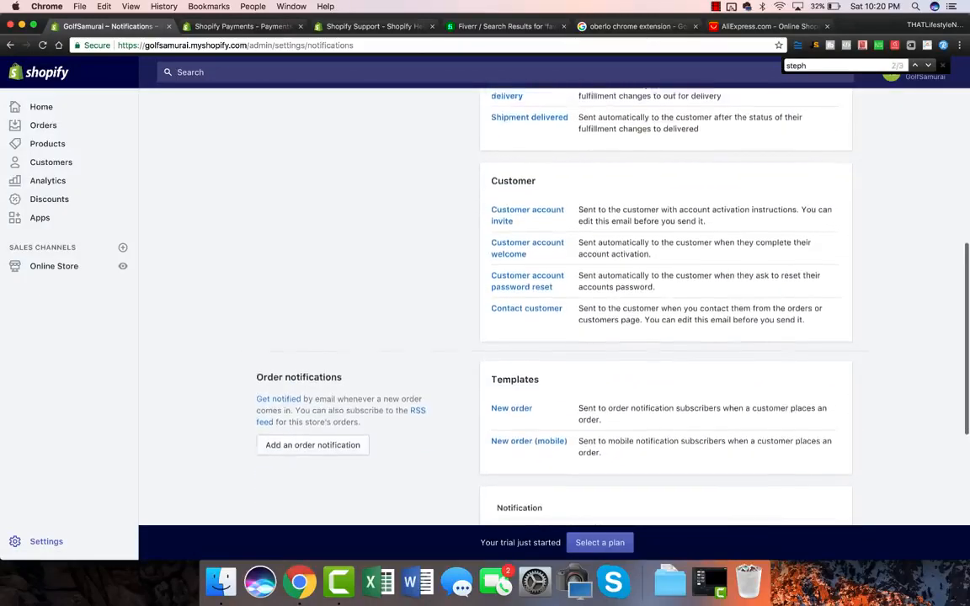
scroll(554, 312, "down", 4)
scroll(554, 312, "up", 18)
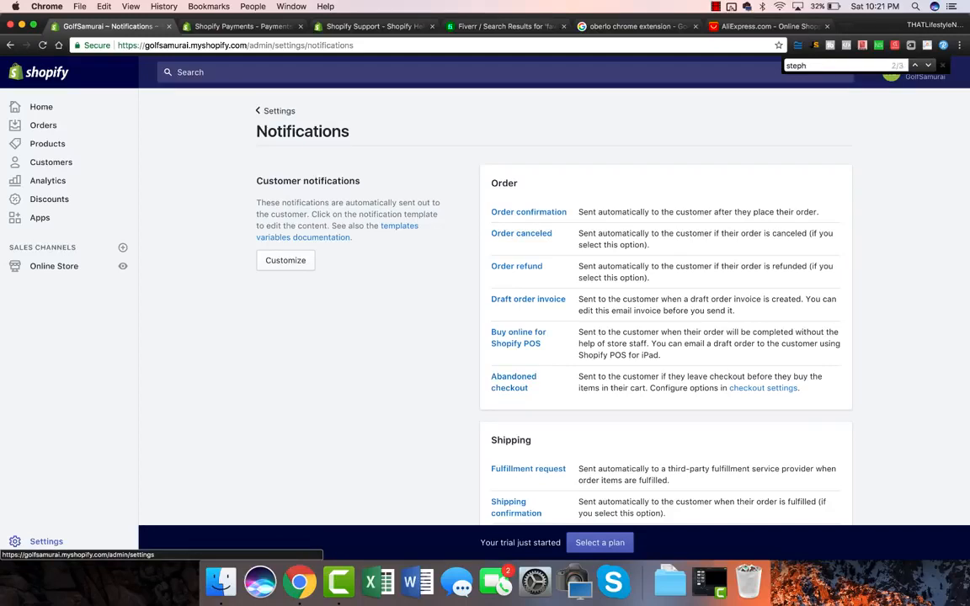
left_click(275, 110)
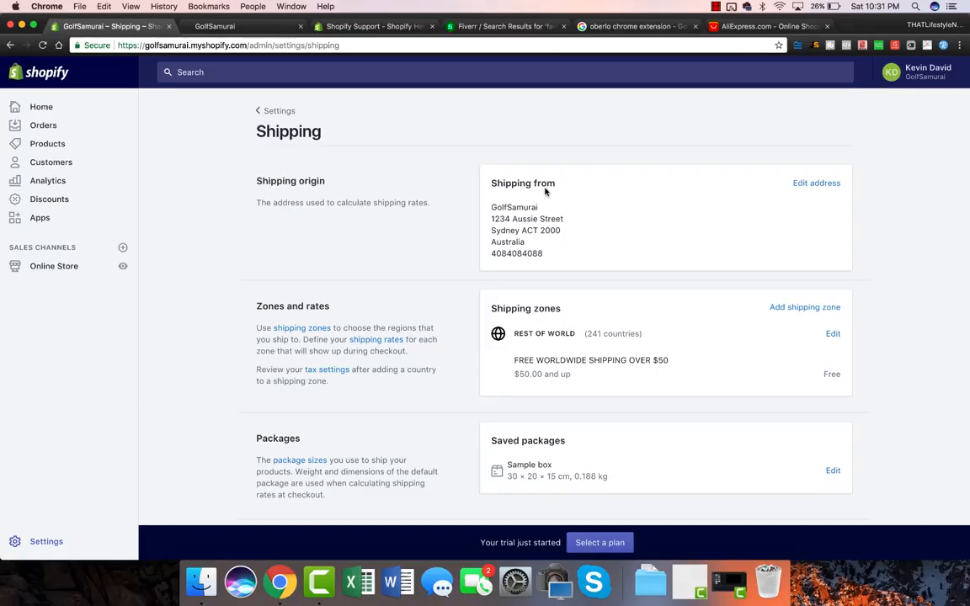
Search AliExpress for 'mens polo' and highlight the red long-sleeve polo's US $11.83 / piece price.
left_click(739, 26)
left_click(387, 138)
type("mens polo")
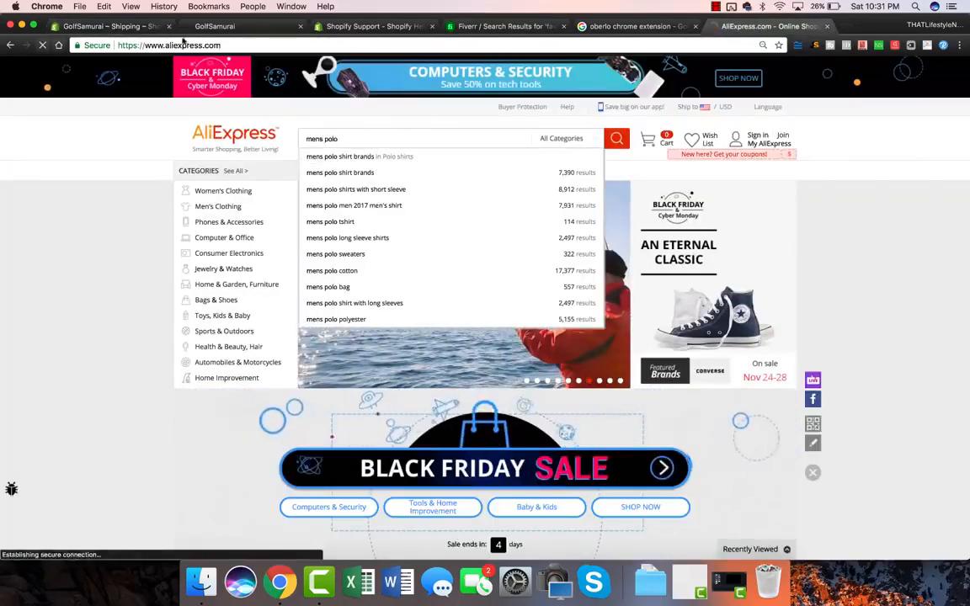
key("Return")
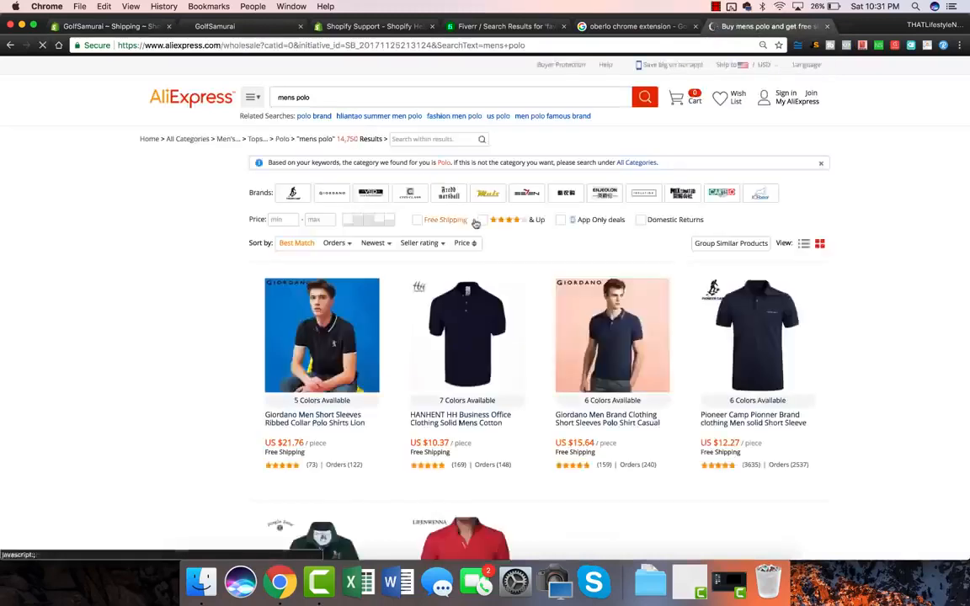
scroll(627, 199, "down", 4)
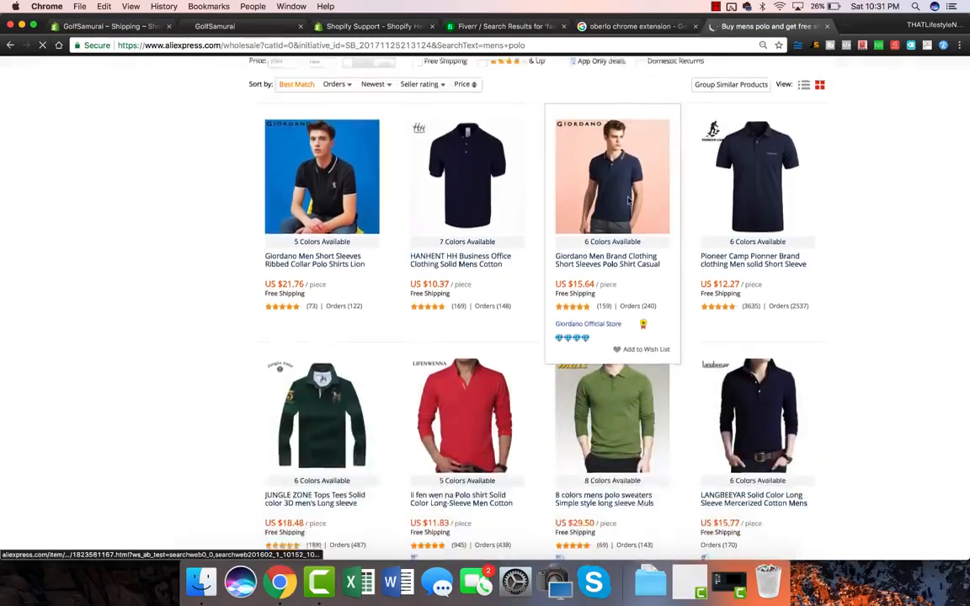
scroll(627, 199, "down", 2)
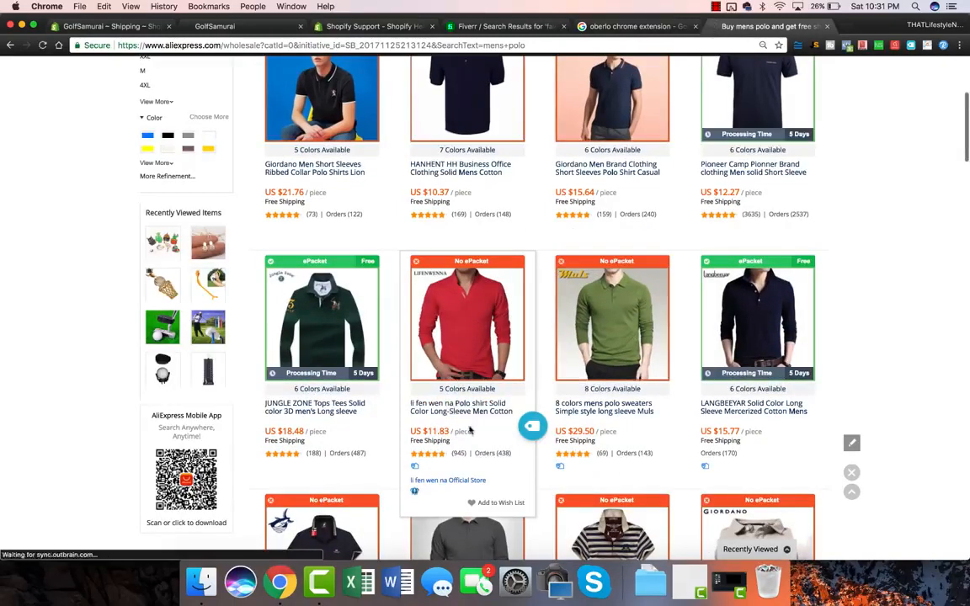
left_click_drag(449, 431, 411, 432)
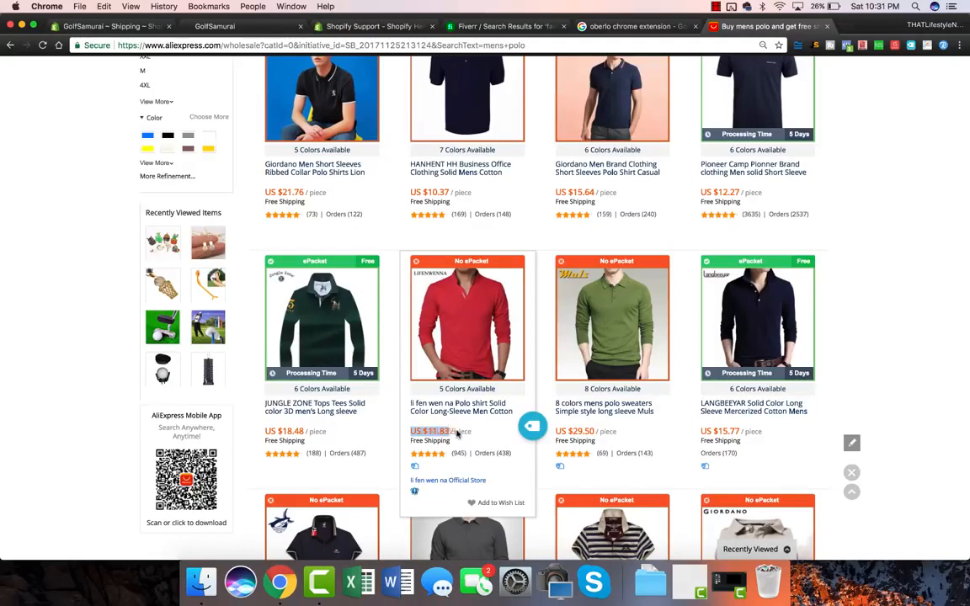
left_click_drag(473, 436, 411, 431)
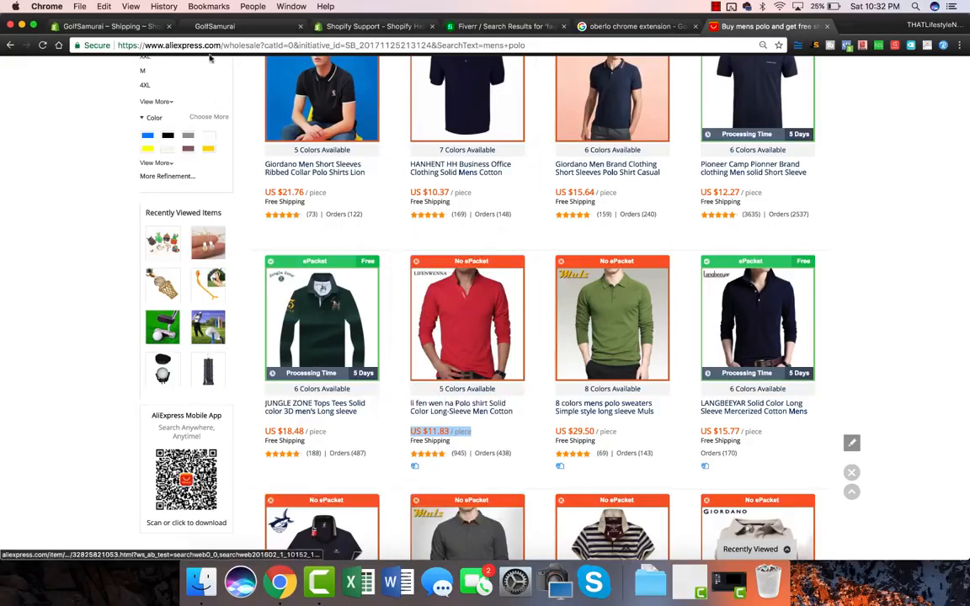
Remove the Rest of World zone from Shipping, confirming the deletion, and start a new zone.
left_click(112, 26)
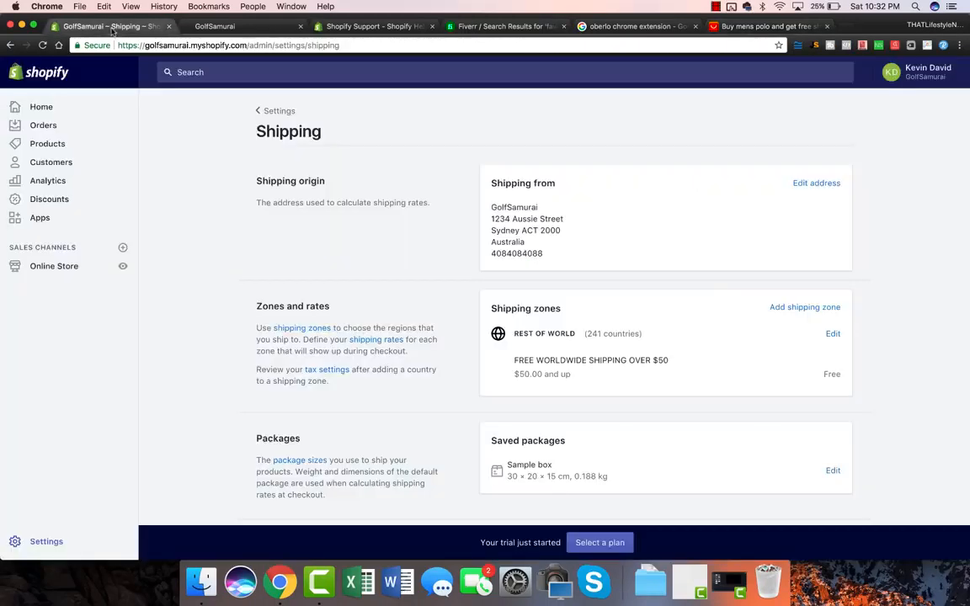
left_click(834, 335)
left_click(500, 324)
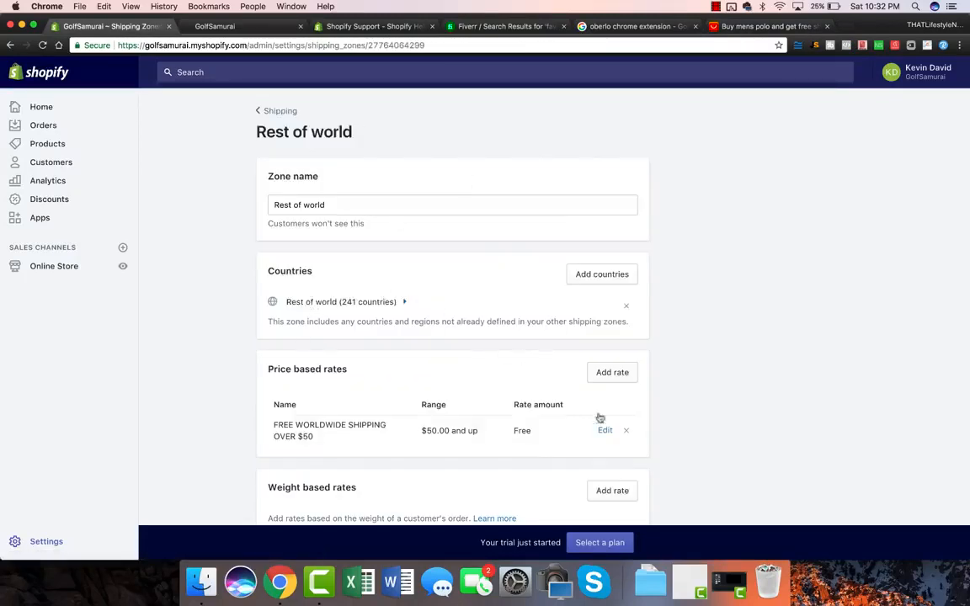
scroll(539, 404, "down", 5)
left_click(272, 432)
left_click(617, 367)
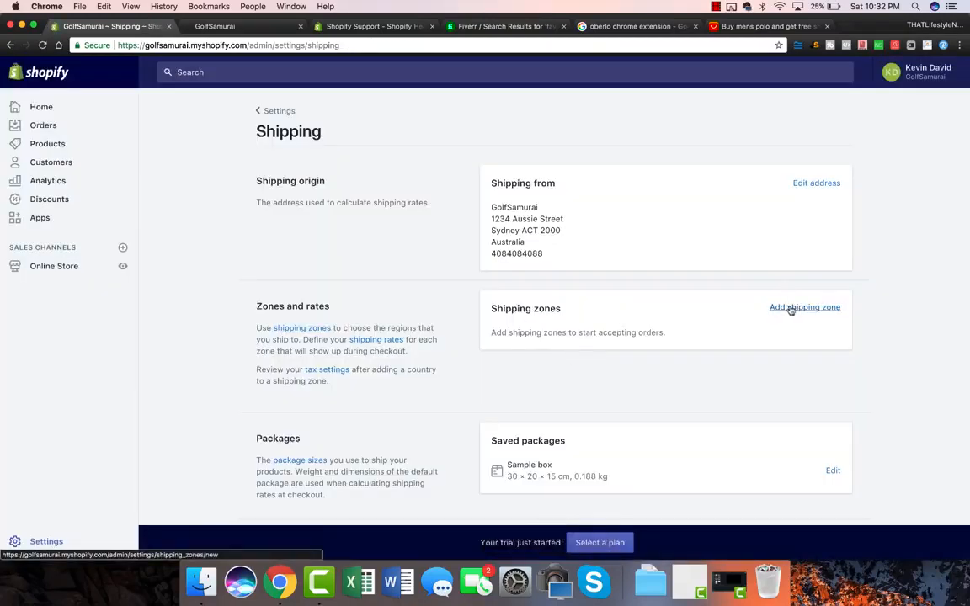
left_click(830, 311)
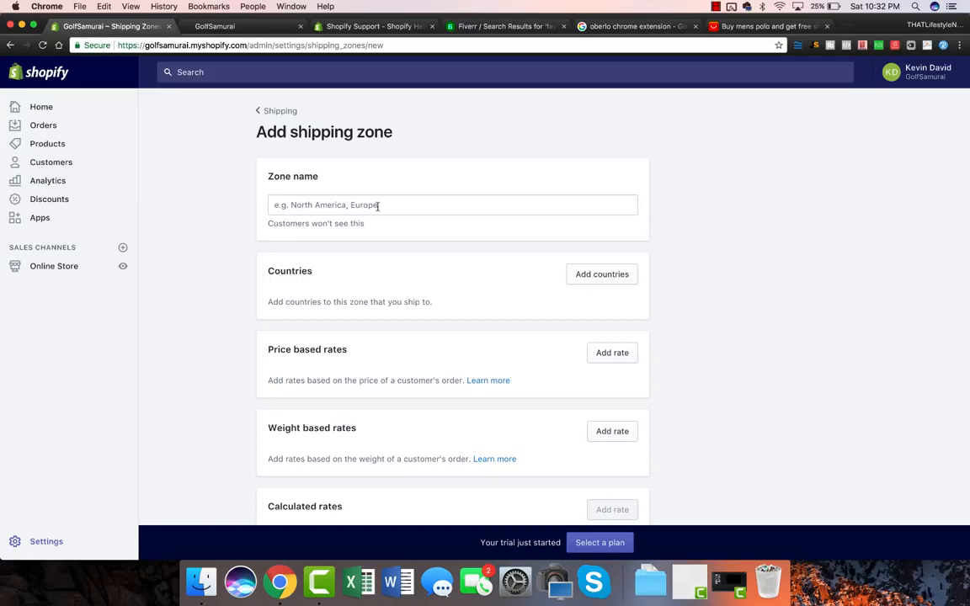
Name the new shipping zone 'big 4 free shipping over 50'.
left_click(377, 206)
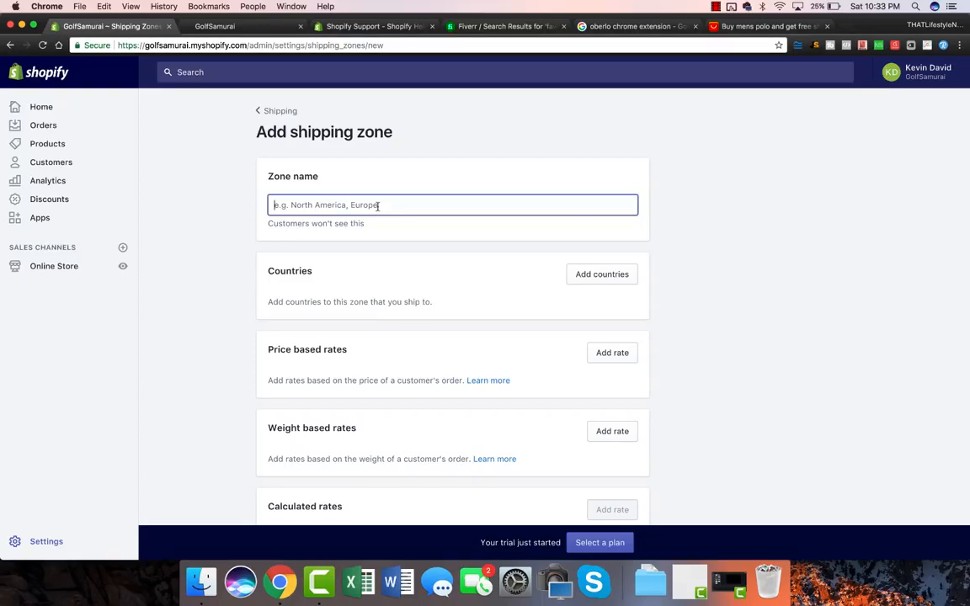
type("united st")
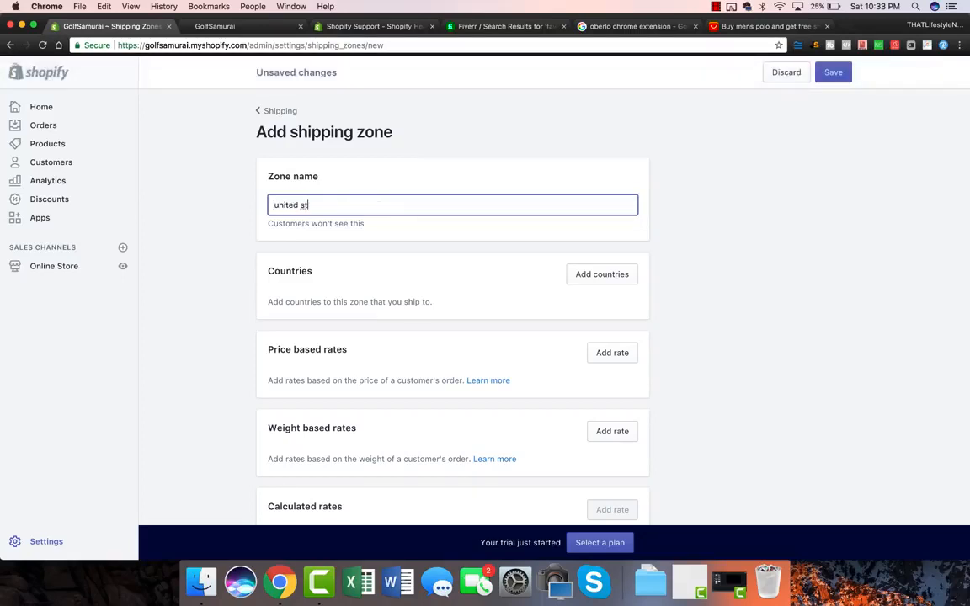
key("super+a")
type("big 4 free shipoping")
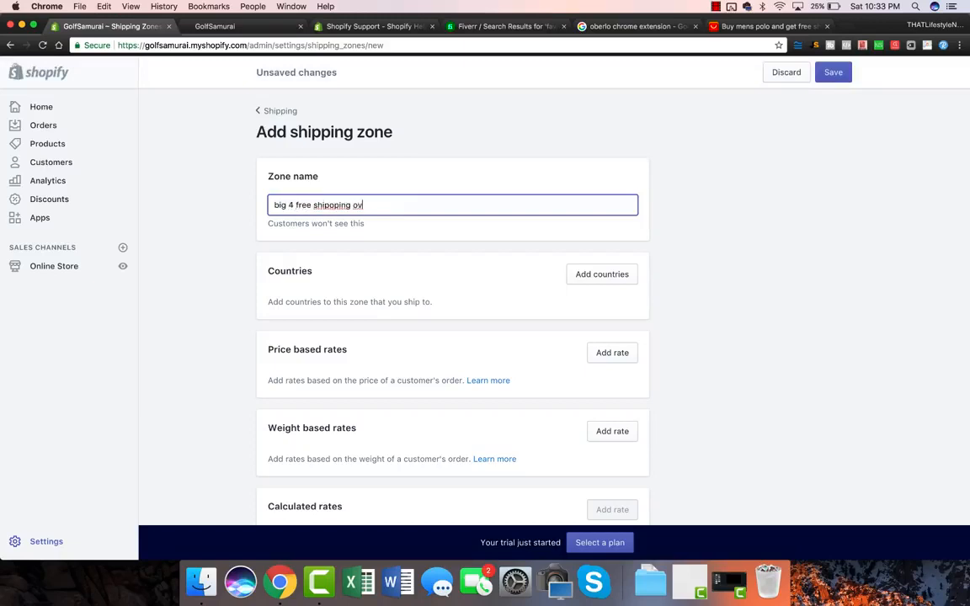
key("BackSpace")
key("BackSpace")
key("BackSpace")
key("BackSpace")
key("BackSpace")
type("ping over 50")
Add United States to the zone's countries.
left_click(600, 275)
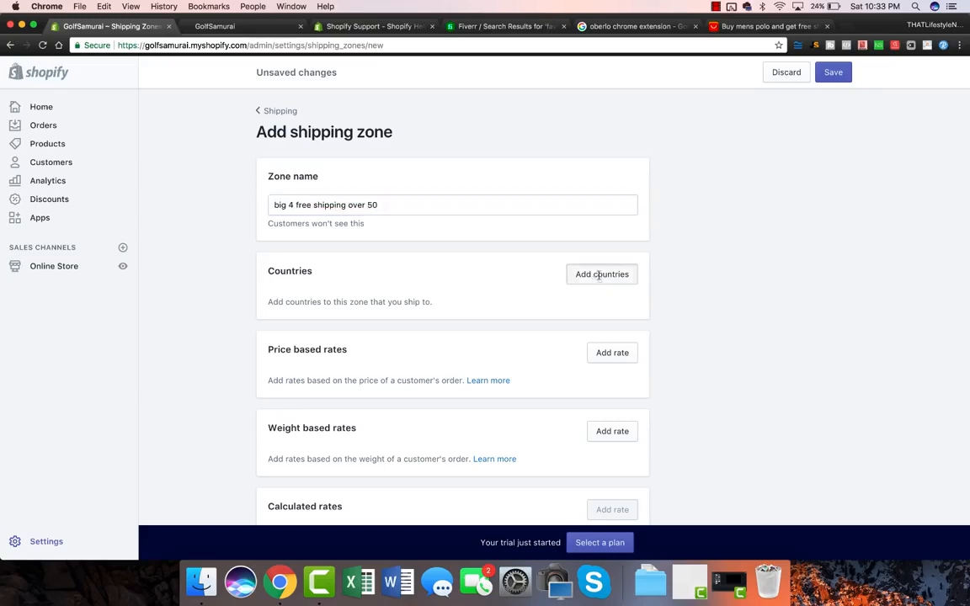
left_click(363, 153)
type("unite")
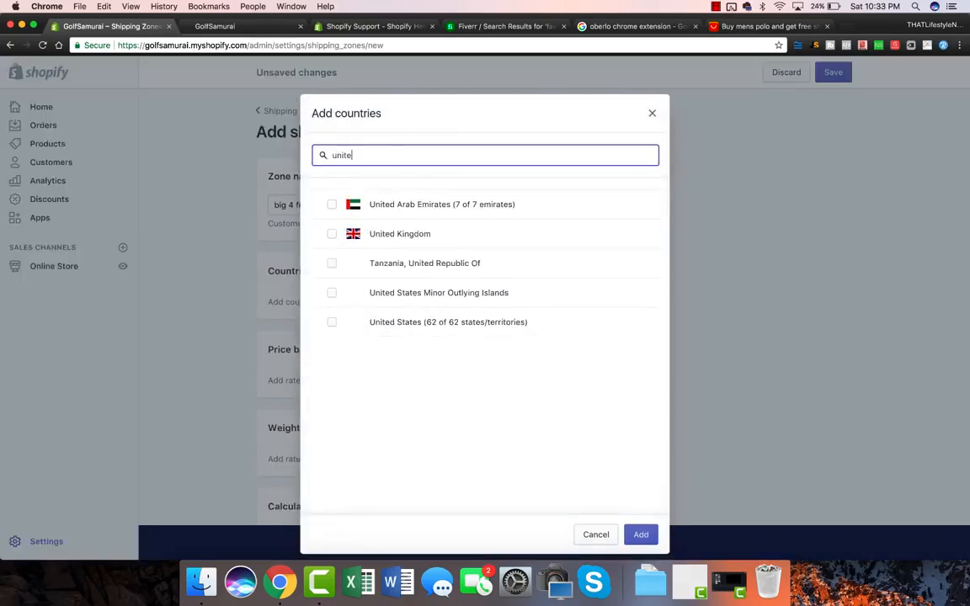
type("d stat")
left_click(331, 234)
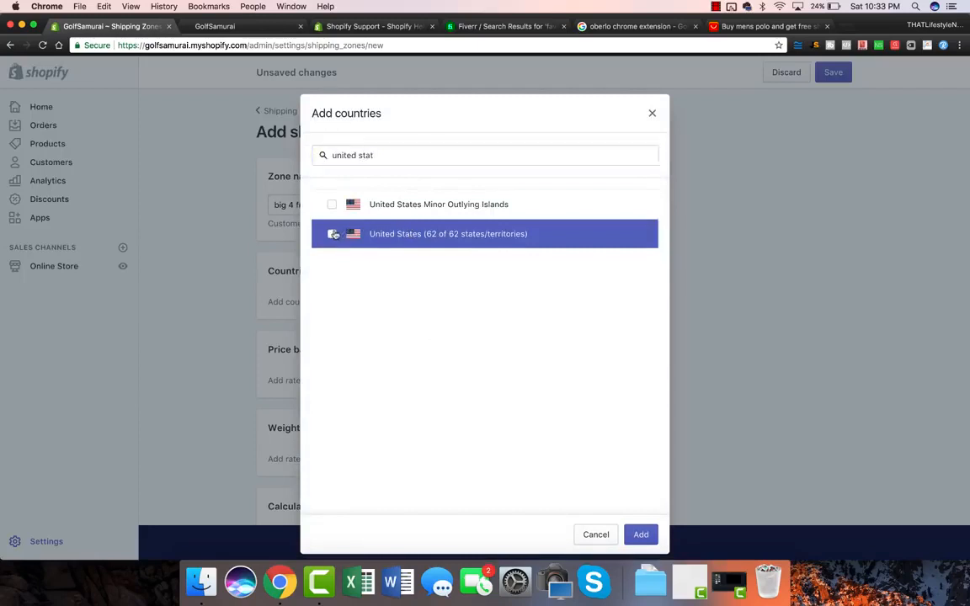
left_click(641, 534)
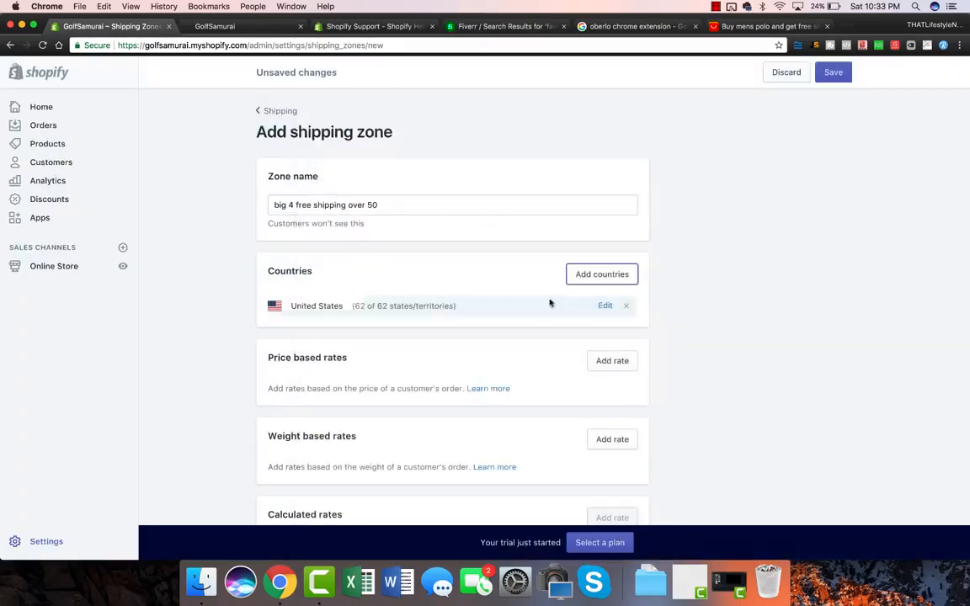
Add Australia, United Kingdom and Canada to the zone as well.
left_click(619, 280)
left_click(398, 153)
type("aust")
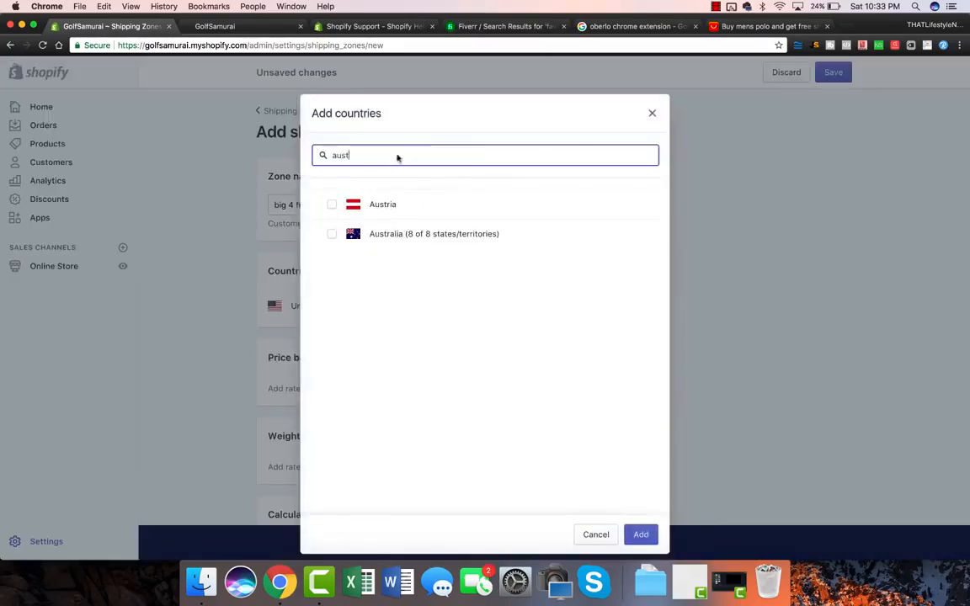
left_click(368, 236)
double_click(354, 157)
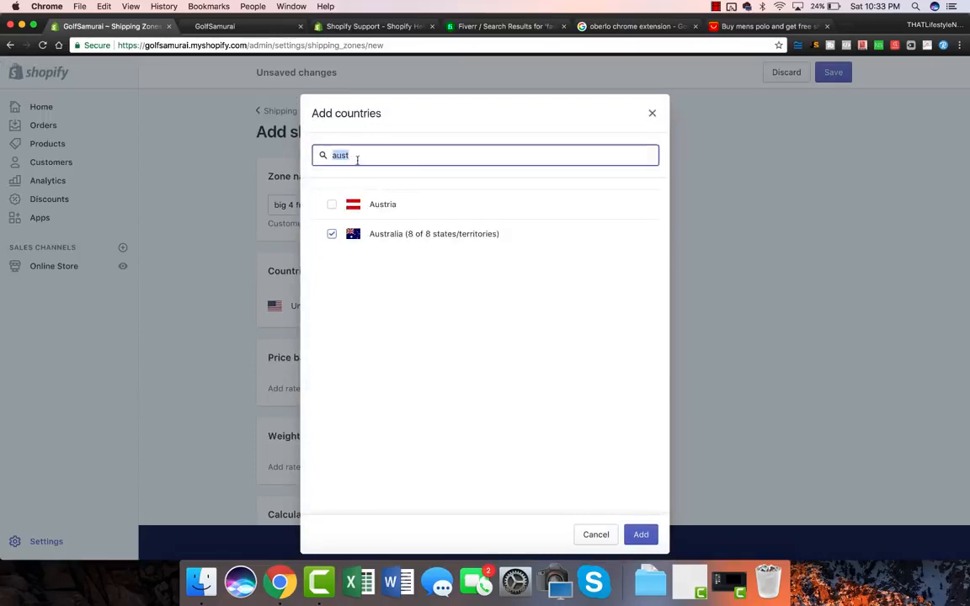
type("uniked")
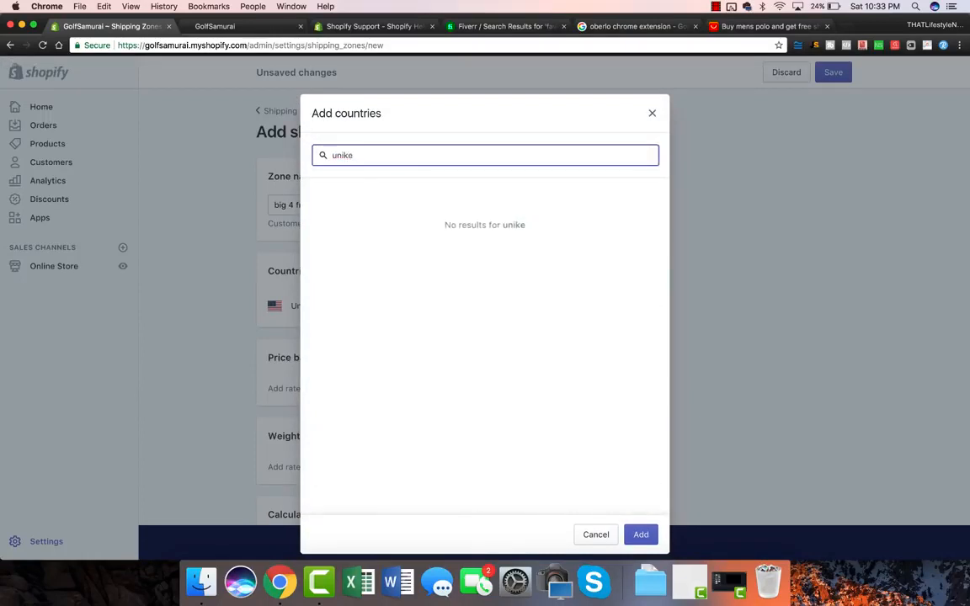
key("BackSpace")
key("BackSpace")
key("BackSpace")
type("ted")
left_click(396, 234)
double_click(365, 155)
key("BackSpace")
type("canada")
left_click(332, 205)
left_click(642, 535)
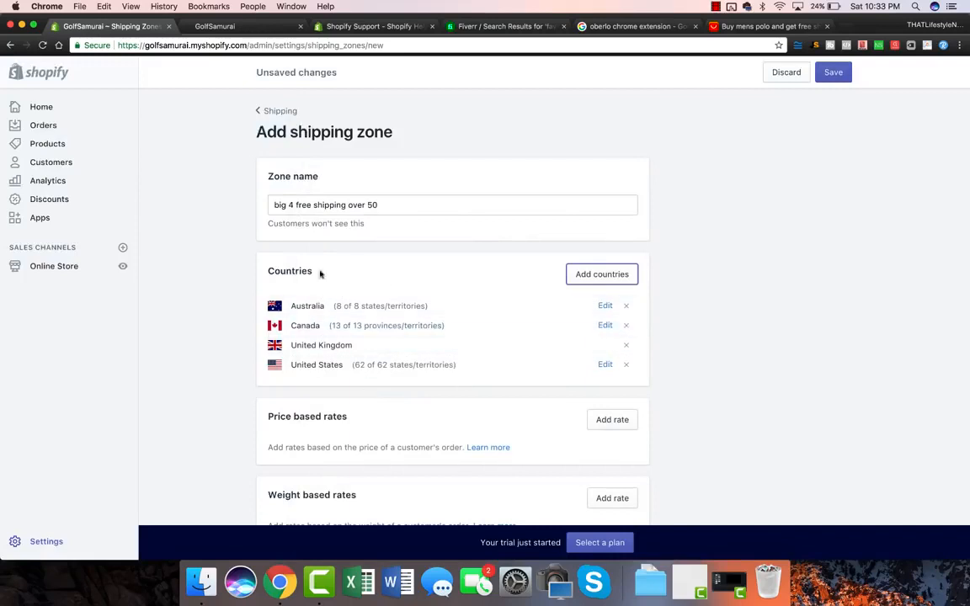
scroll(250, 299, "down", 3)
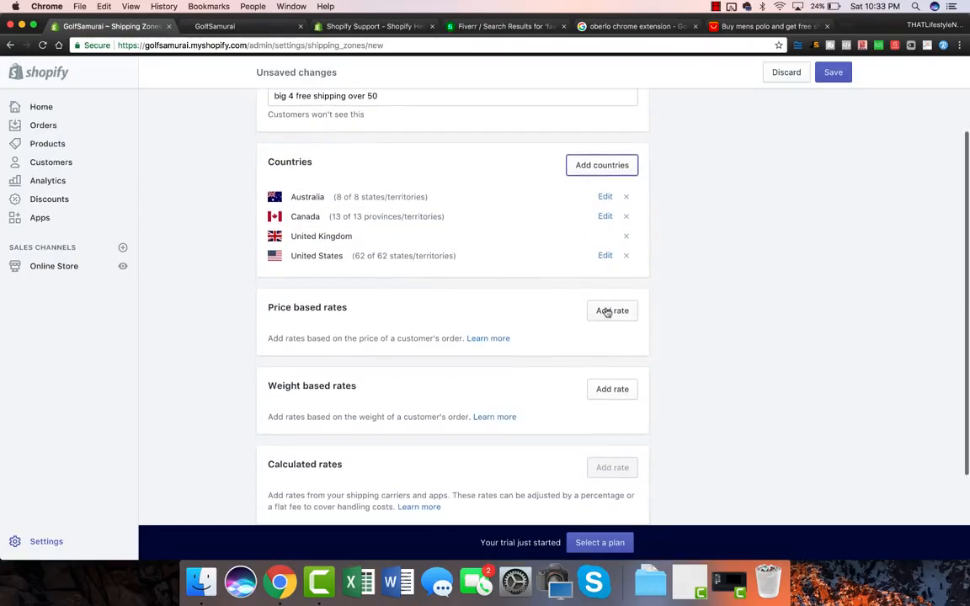
Add a free price-based rate 'FREE GLOBAL SHIPPING' for orders of $50.00 minimum, no maximum.
left_click(607, 312)
left_click(368, 321)
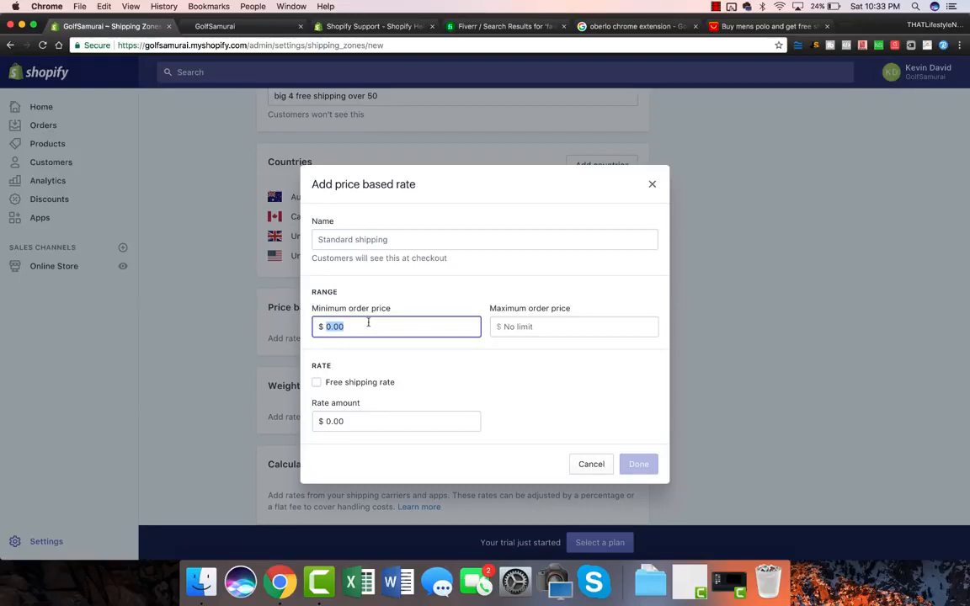
type("50")
key("Return")
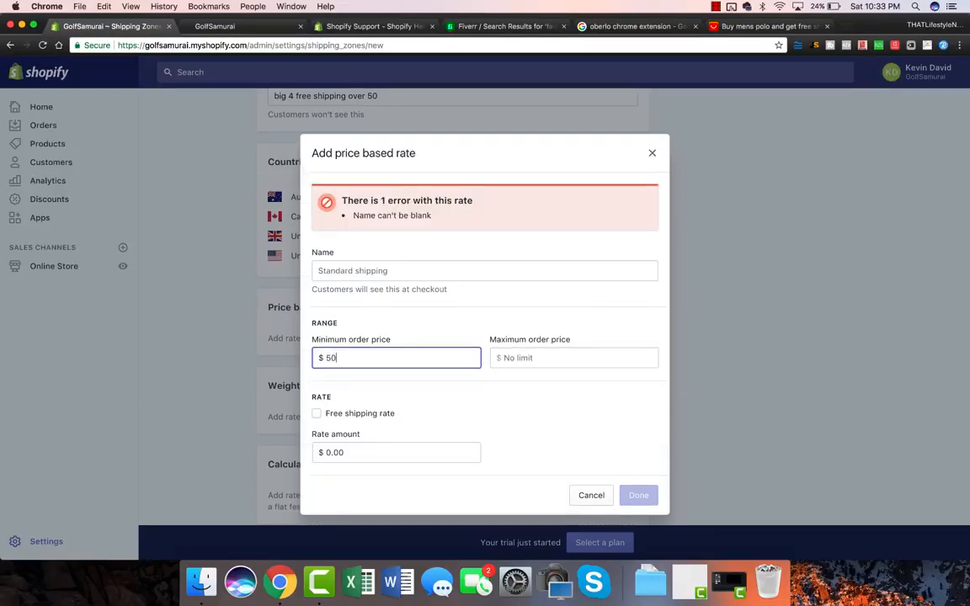
left_click(317, 413)
left_click(346, 270)
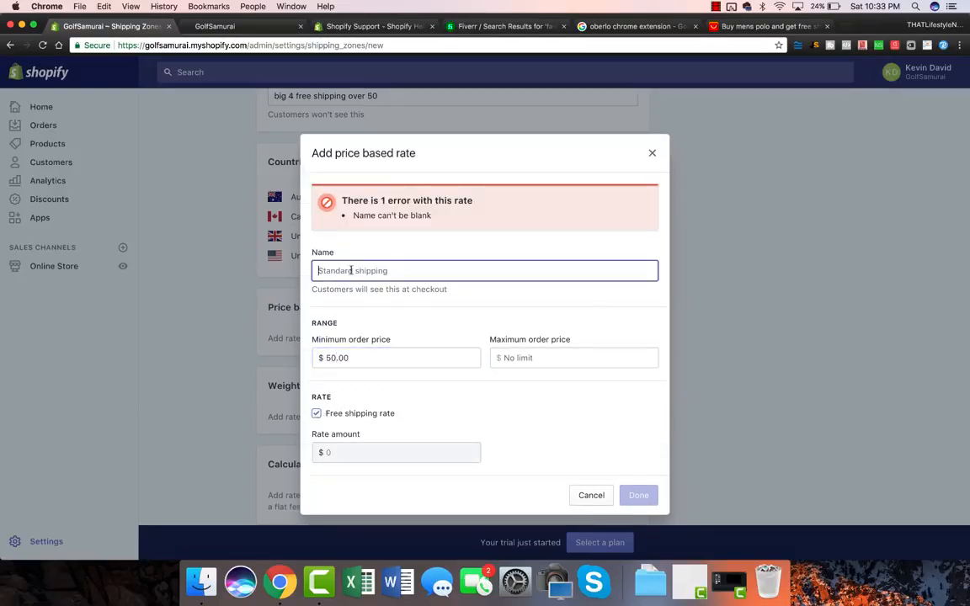
type("FREE")
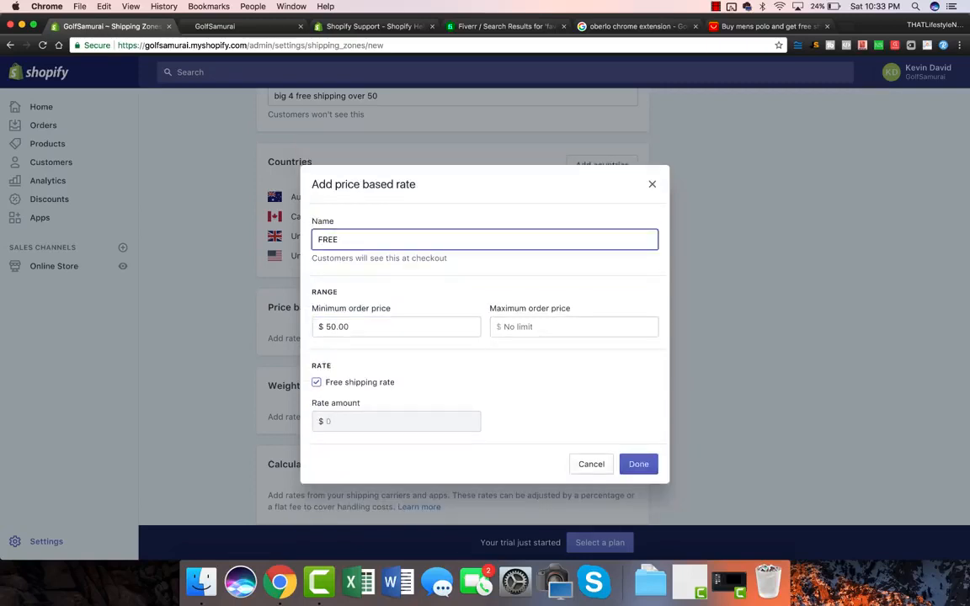
type(" GLOBAL SHIPPING")
left_click(637, 464)
left_click_drag(311, 309, 400, 314)
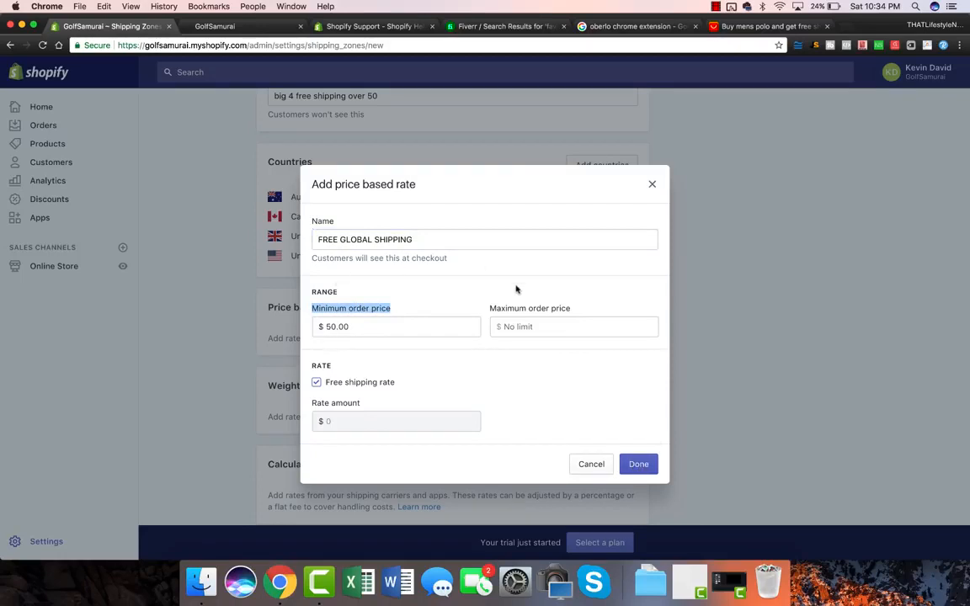
left_click(638, 464)
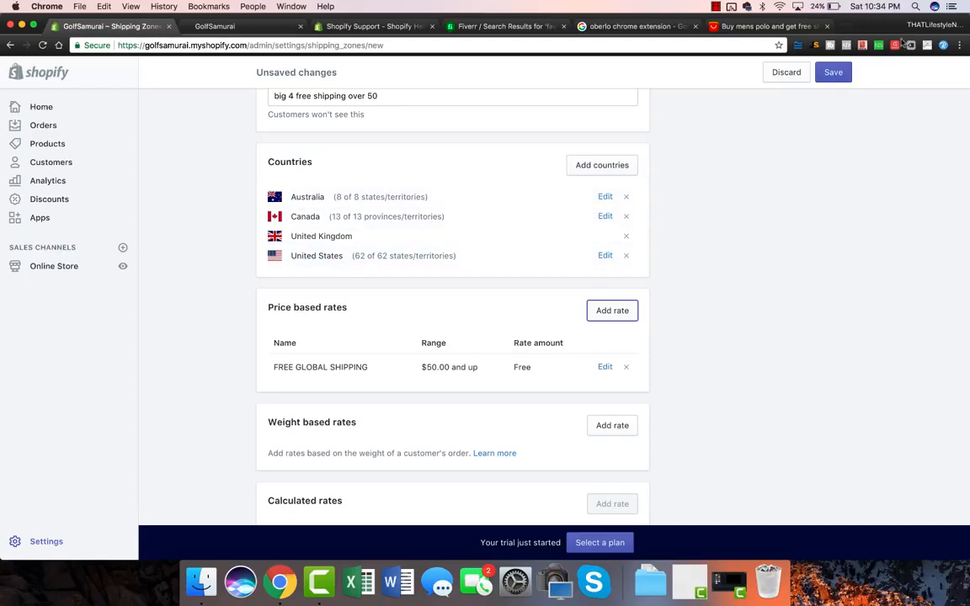
Save the 'BIG 4 FREE SHIPPING OVER 50' zone and return to the Shipping settings.
left_click(832, 73)
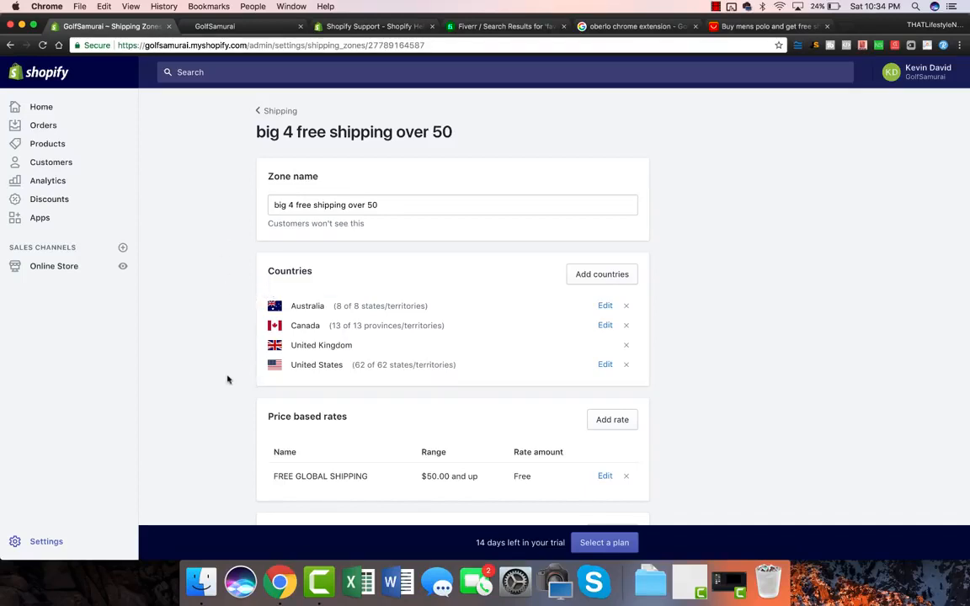
scroll(227, 380, "down", 5)
scroll(228, 379, "down", 1)
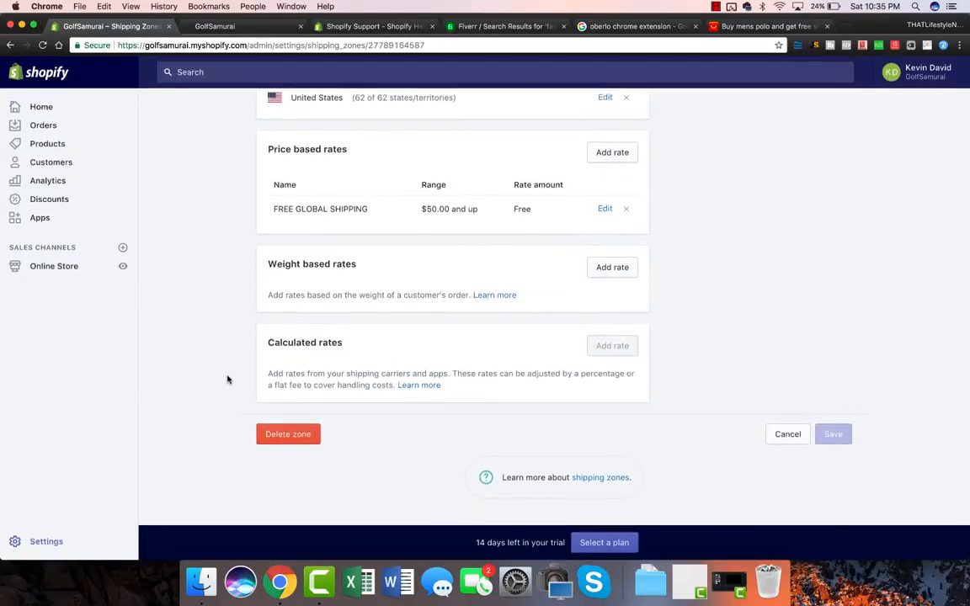
scroll(227, 380, "up", 5)
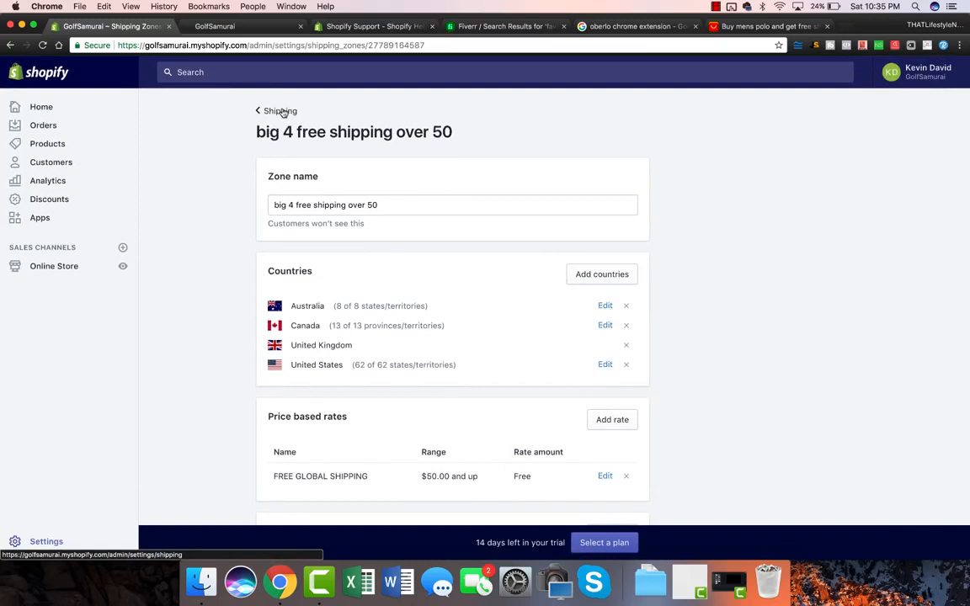
left_click(281, 113)
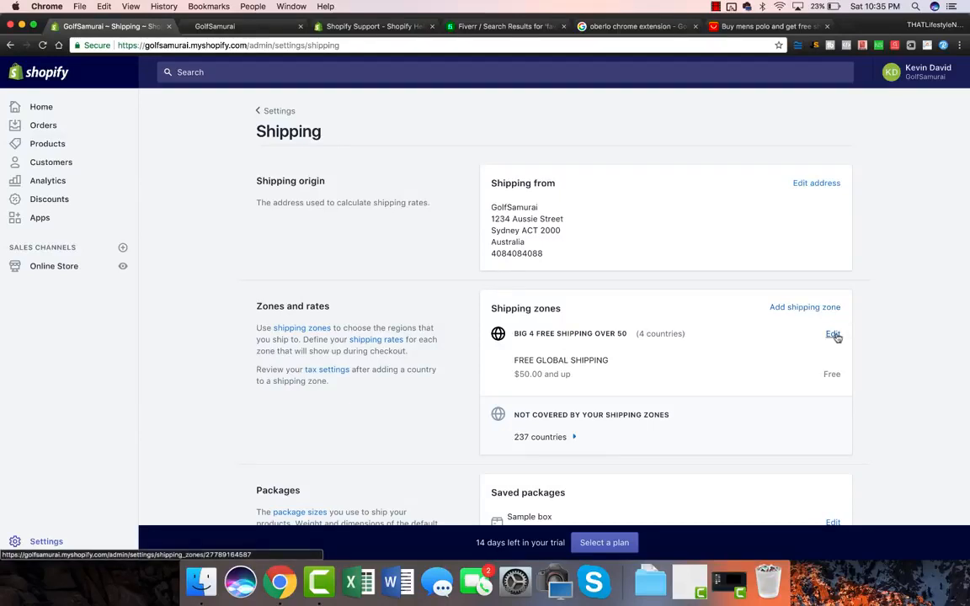
Reopen the 'BIG 4 FREE SHIPPING OVER 50' zone and start adding another price-based rate.
left_click(696, 335)
scroll(693, 331, "down", 5)
scroll(694, 331, "down", 1)
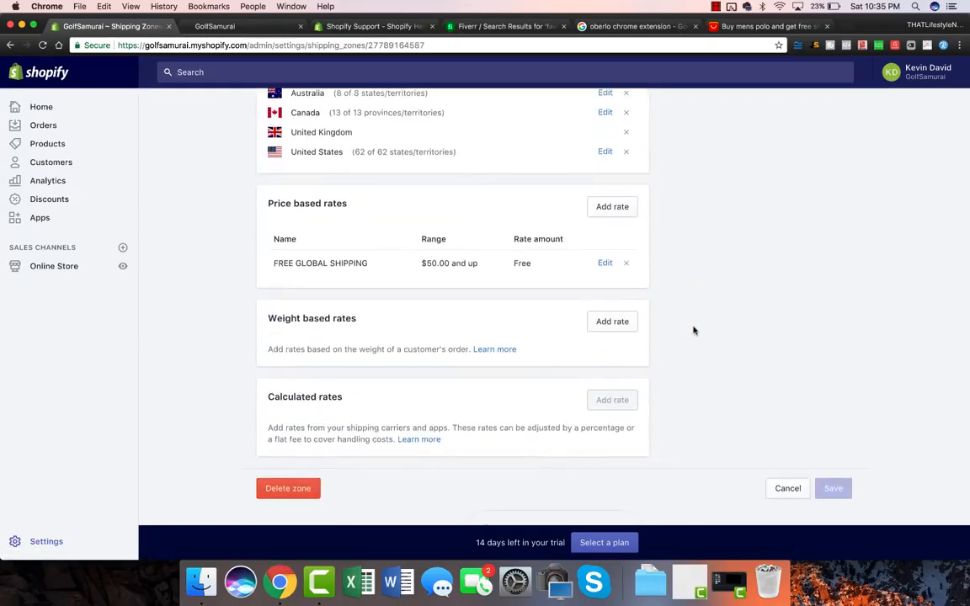
left_click(605, 211)
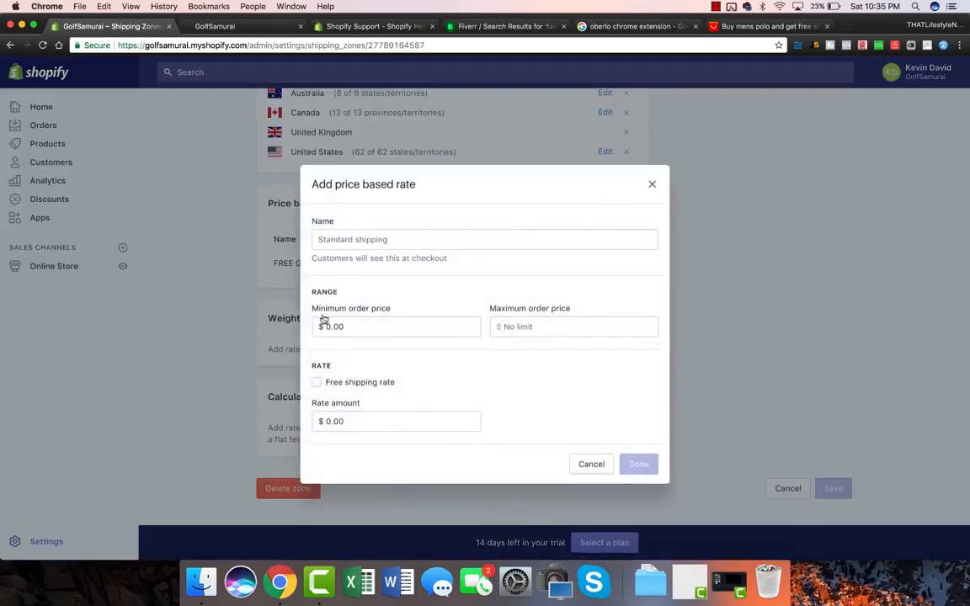
Name the new rate 'STANDARD SHIPPING' with a $49.99 maximum order price.
left_click(522, 326)
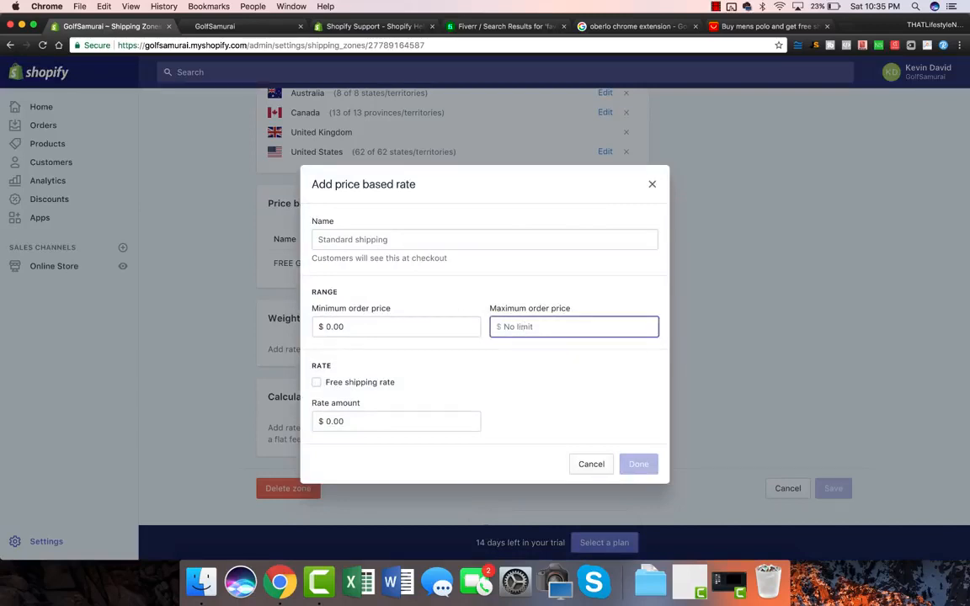
type("49.99")
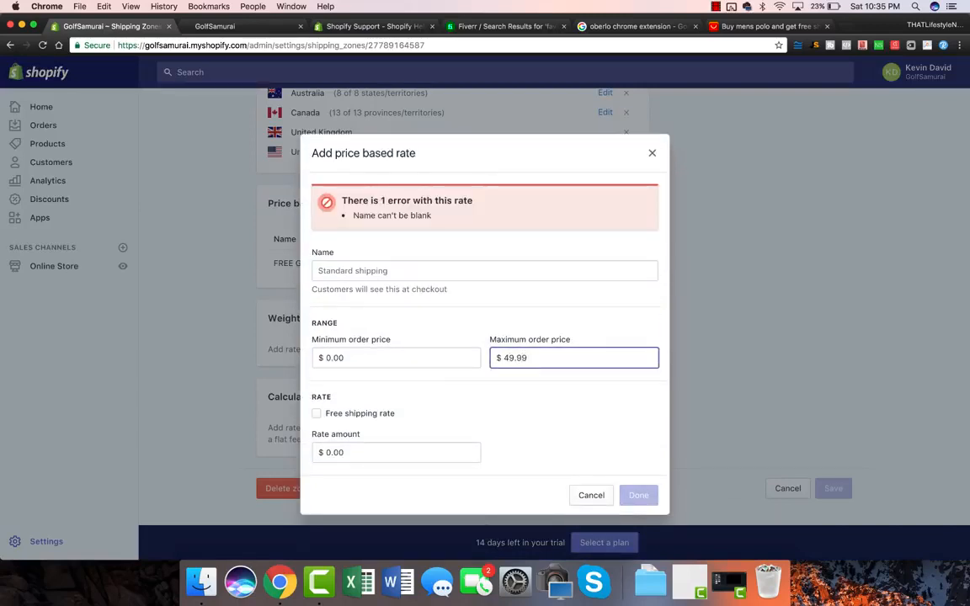
left_click(348, 270)
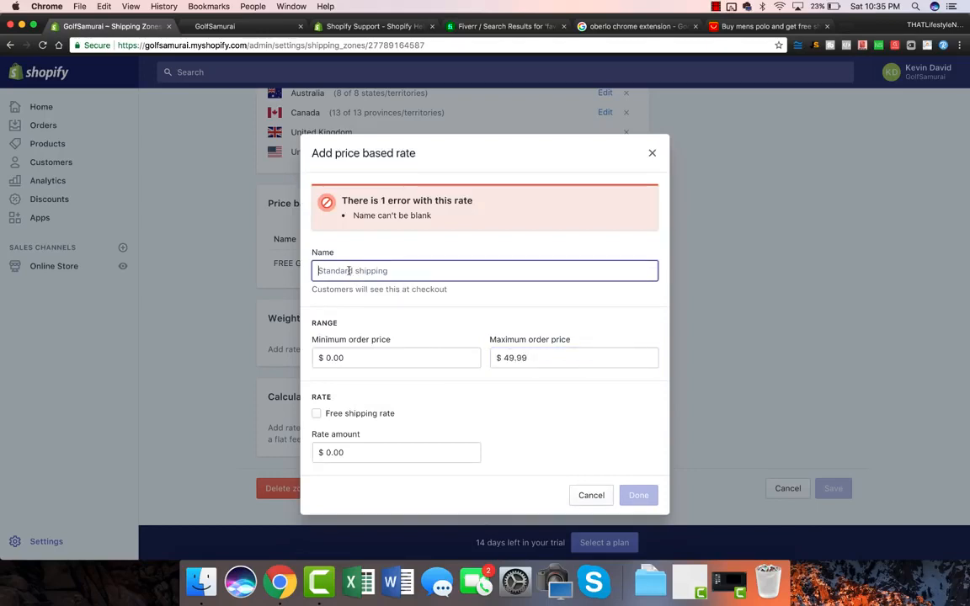
type("STANDARD SHIPPING")
left_click(360, 421)
double_click(360, 421)
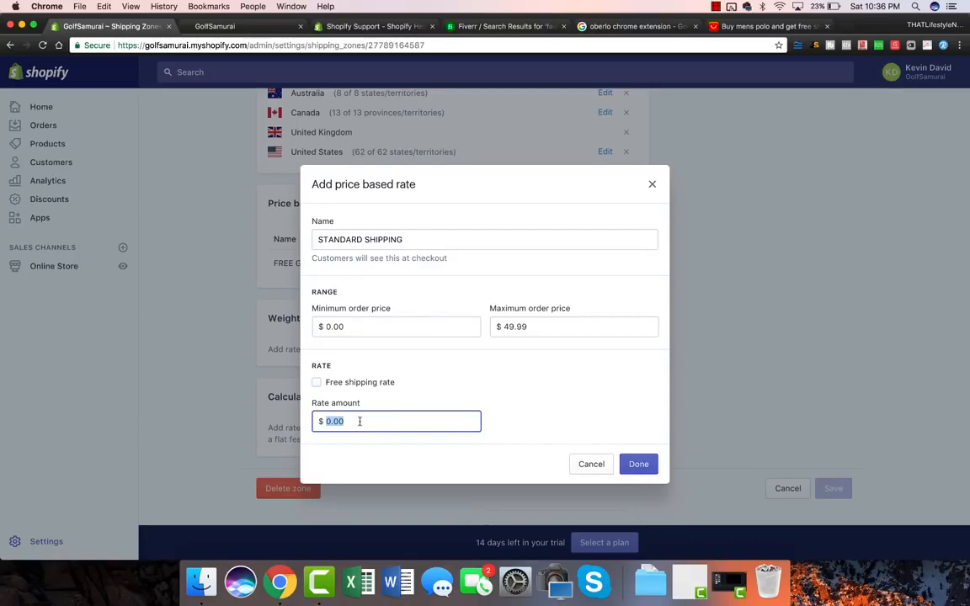
Set the STANDARD SHIPPING rate amount to $10.95 and confirm the rate.
type("10.95")
left_click(522, 398)
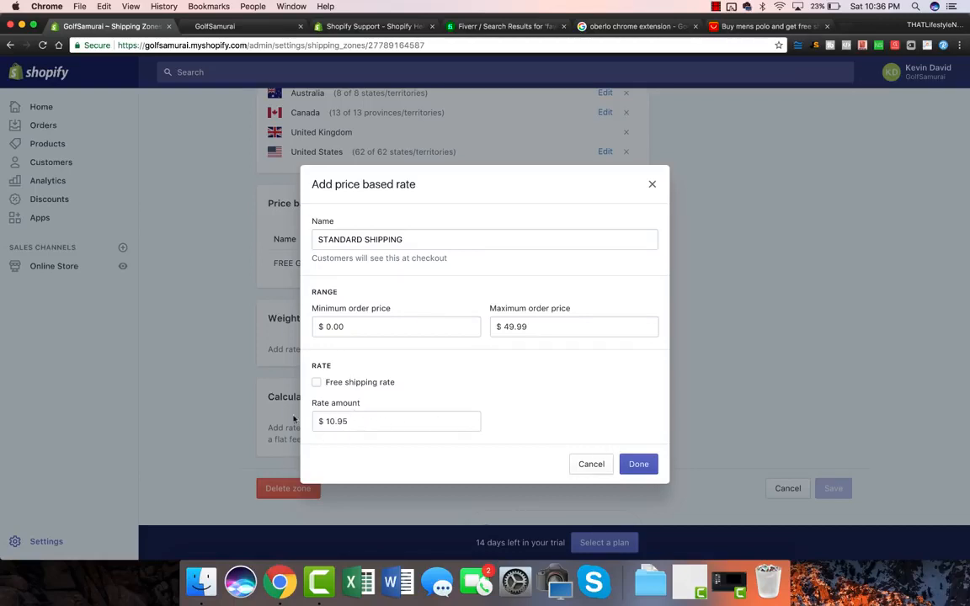
double_click(355, 422)
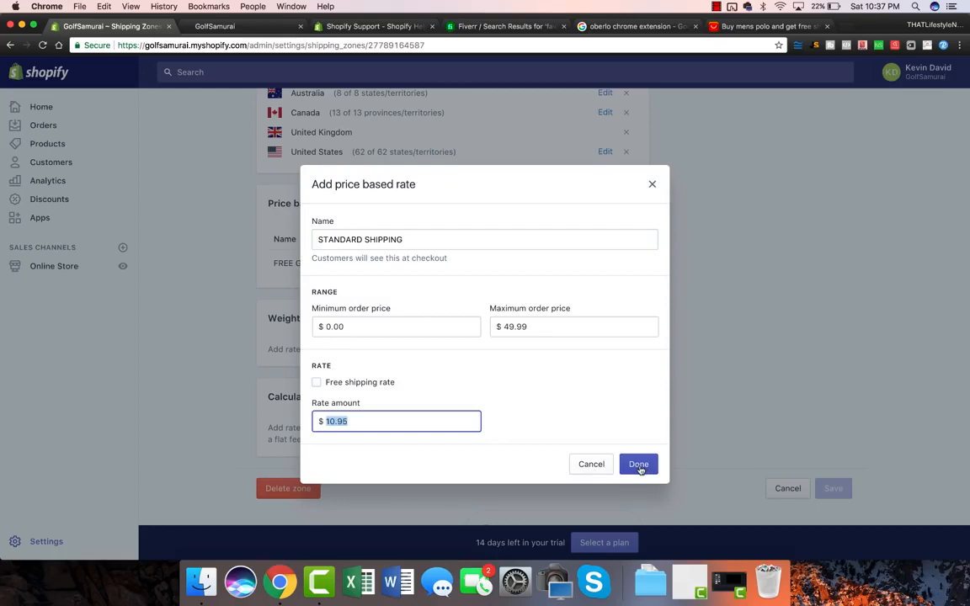
left_click(639, 468)
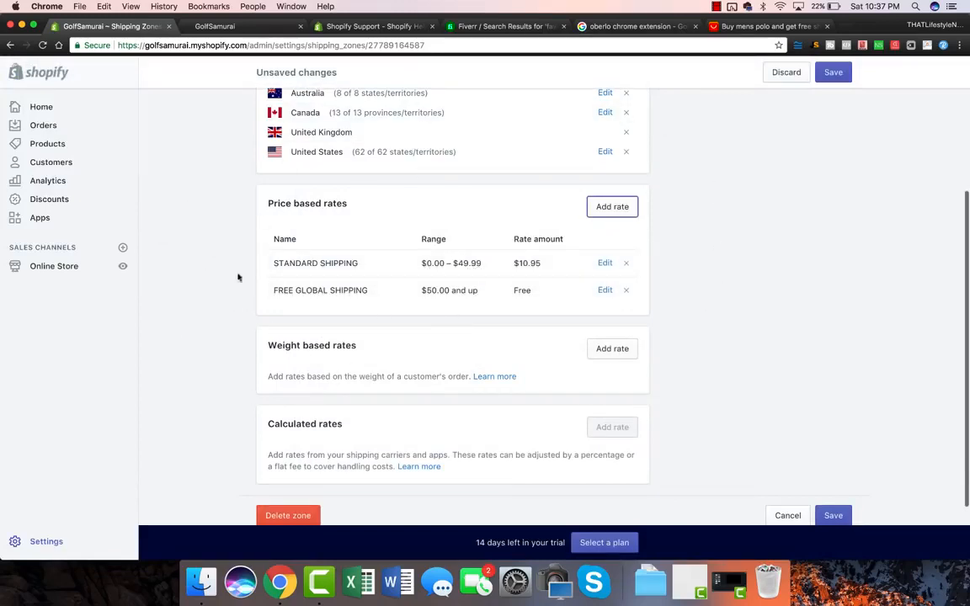
Save the zone with both rates and go back to the main Settings overview.
scroll(225, 325, "up", 2)
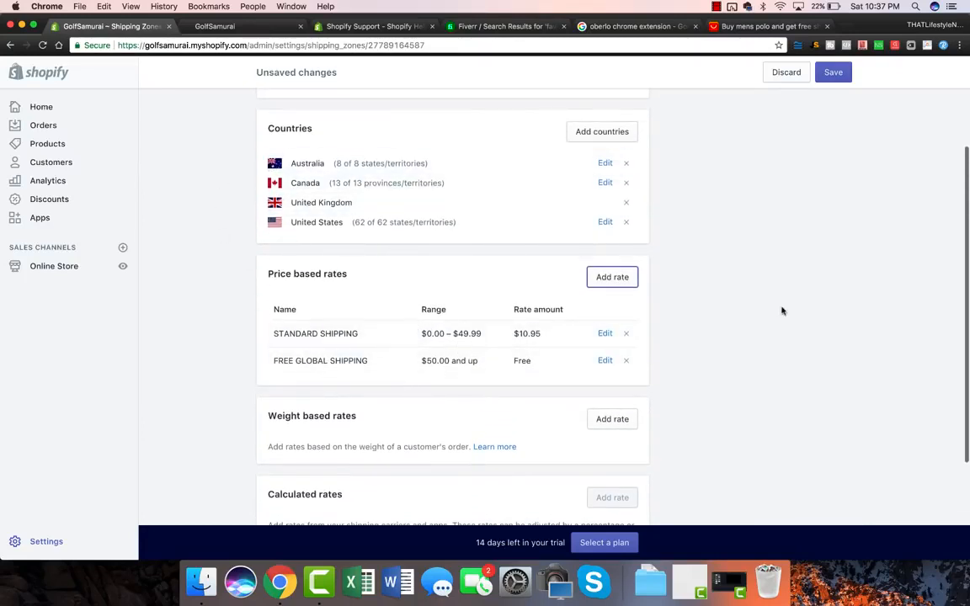
left_click(833, 73)
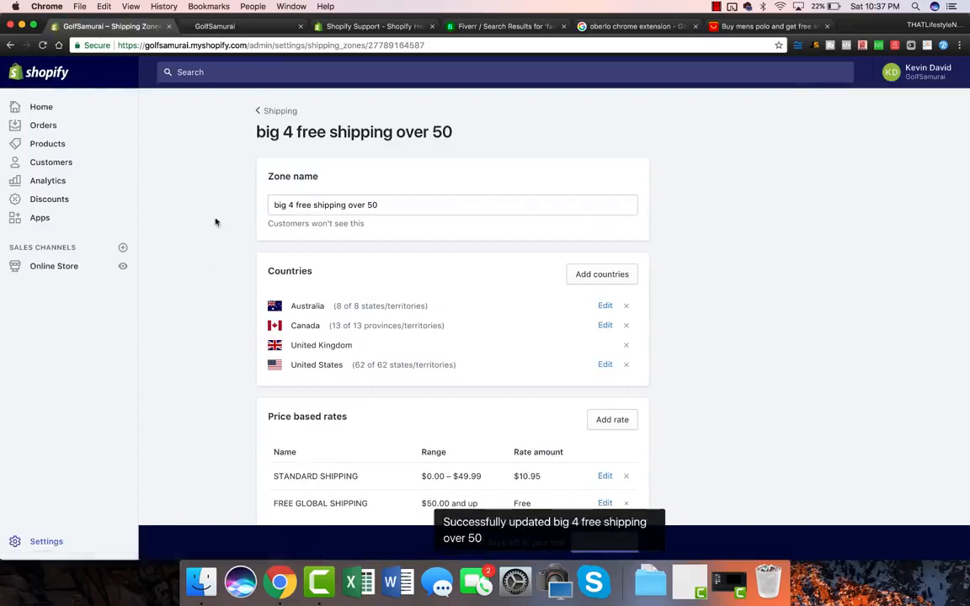
left_click(279, 113)
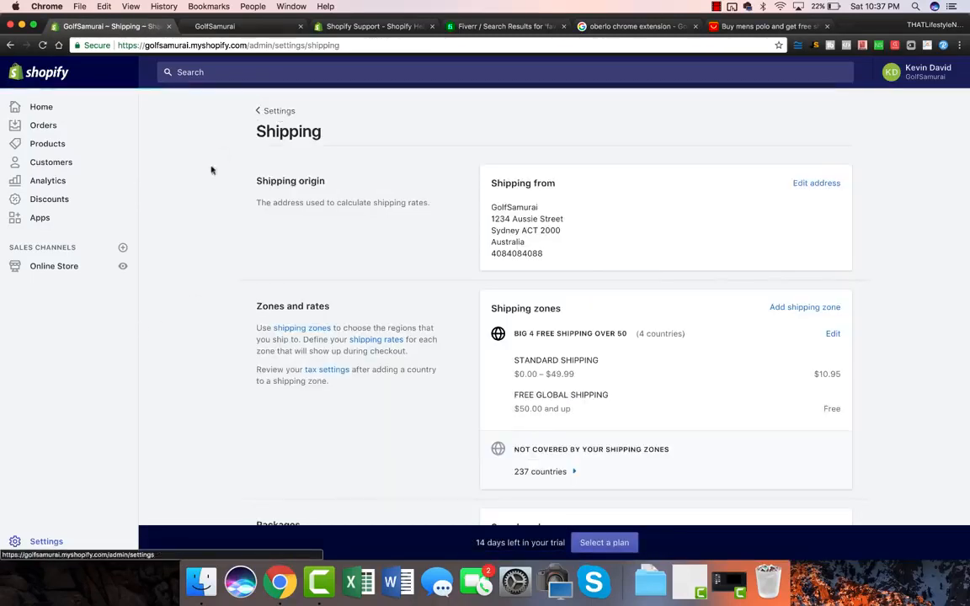
scroll(216, 282, "down", 10)
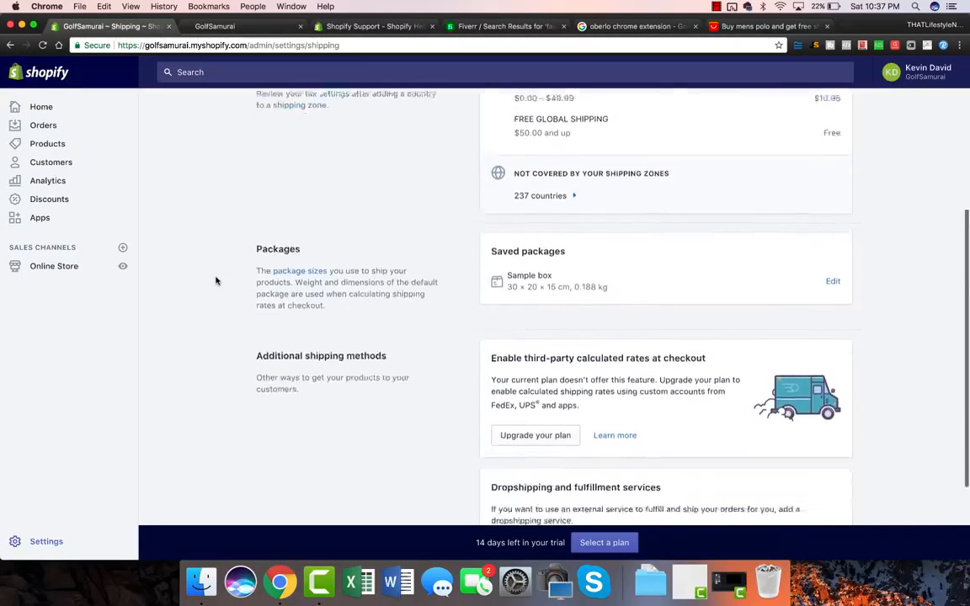
scroll(216, 281, "up", 10)
left_click(281, 114)
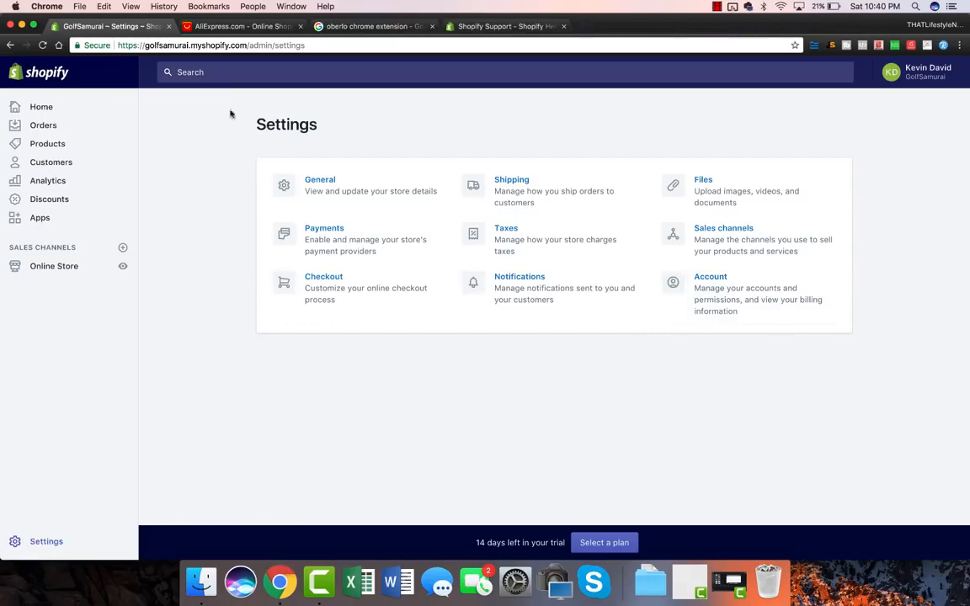
Highlight the Settings page heading, then switch to the AliExpress store.
double_click(287, 126)
left_click(244, 130)
double_click(288, 126)
left_click(308, 123)
left_click_drag(319, 125, 255, 125)
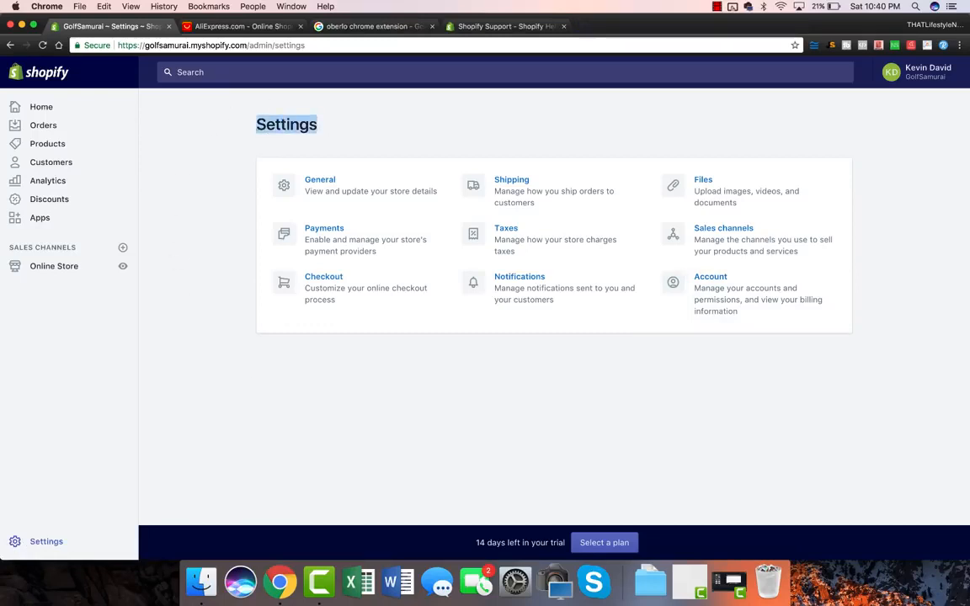
left_click(244, 26)
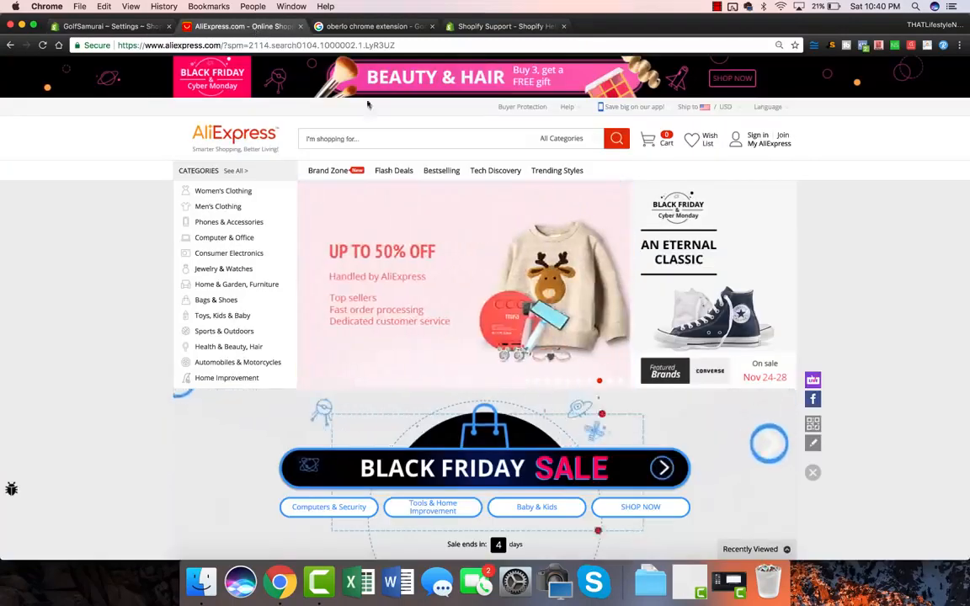
Look at AliExpress's bestselling products, then return to the homepage.
left_click(356, 138)
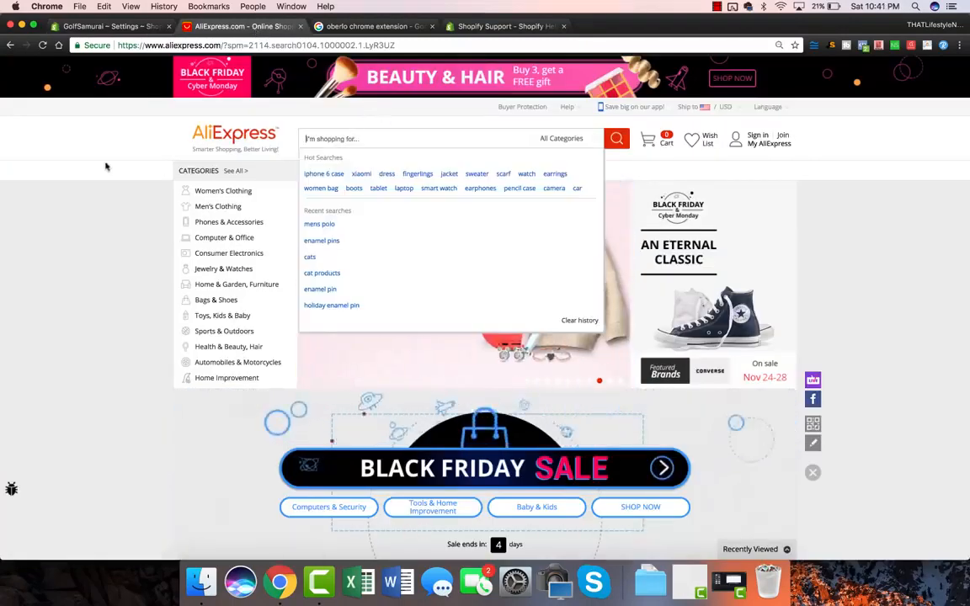
left_click(139, 260)
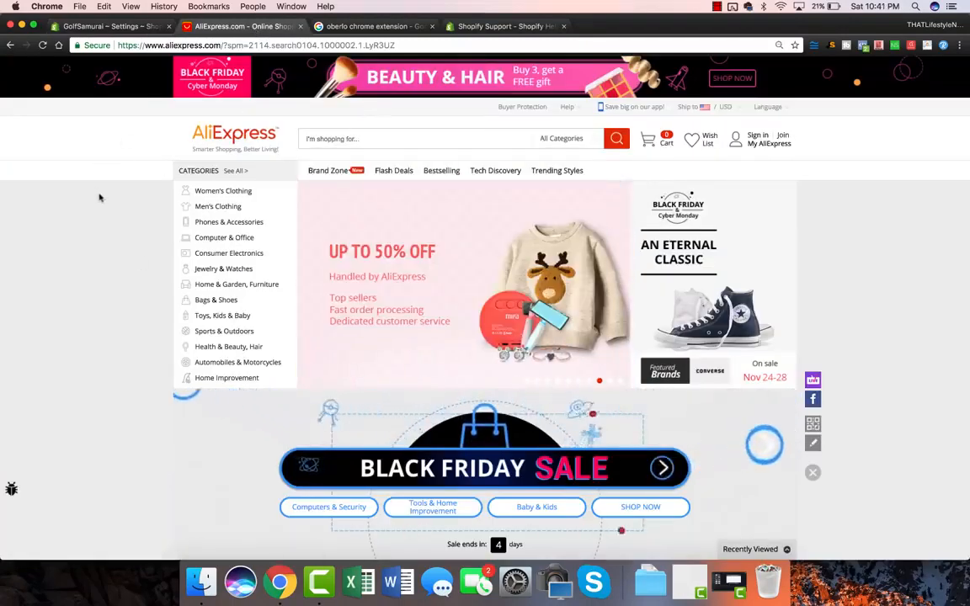
left_click(428, 169)
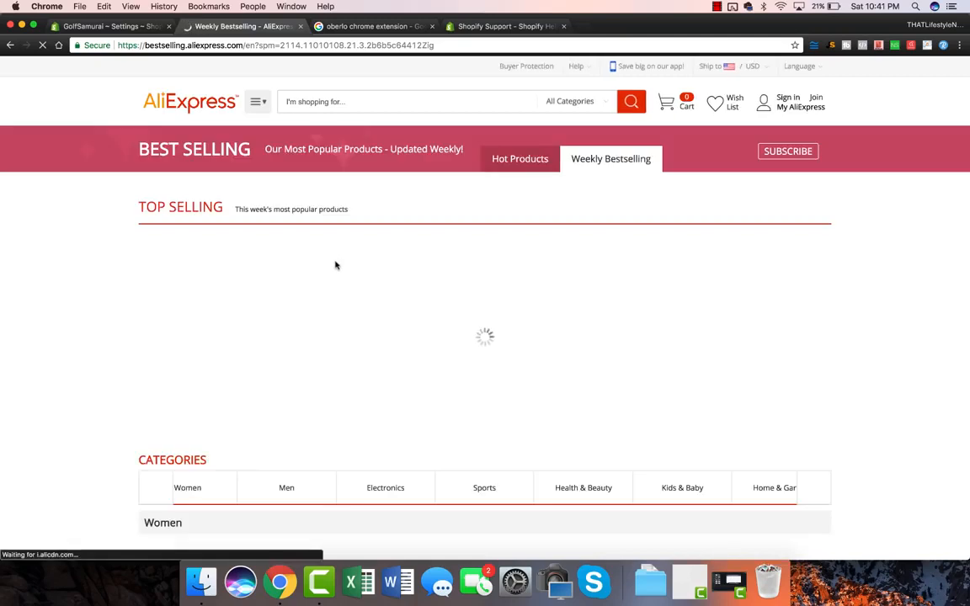
left_click(11, 47)
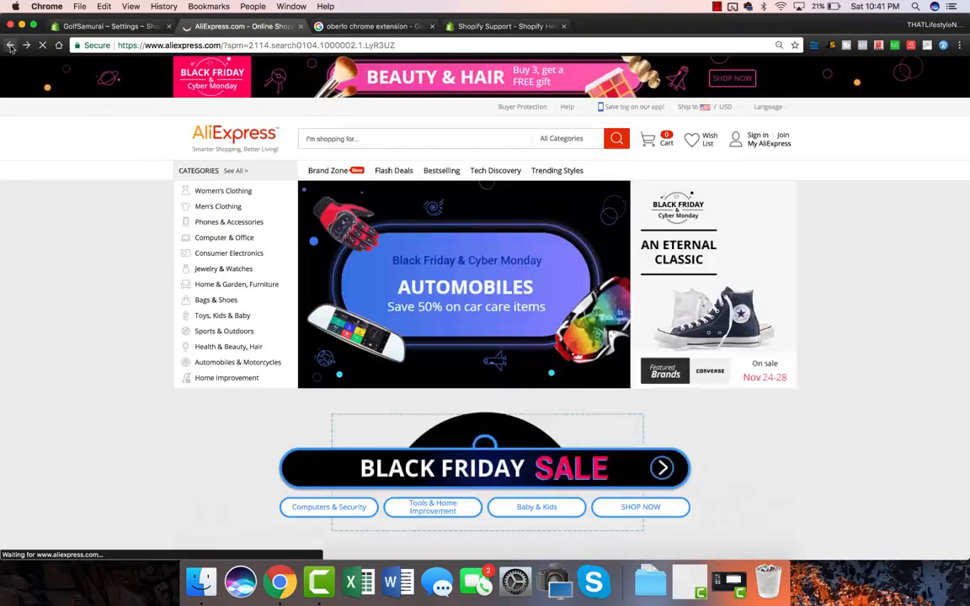
Search AliExpress for 'golf' and sort the results by number of orders.
left_click(338, 140)
type("golf")
key("Return")
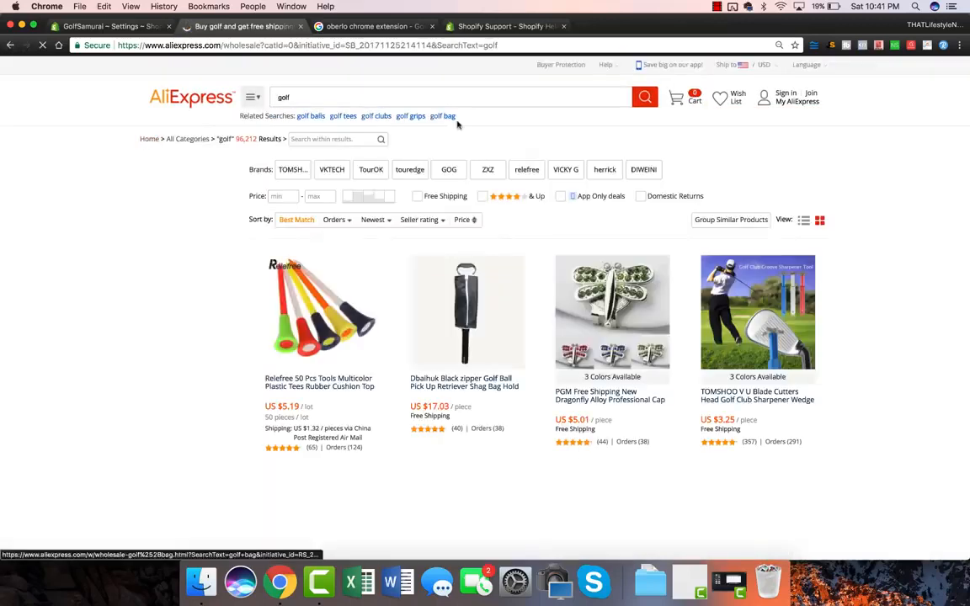
left_click(341, 220)
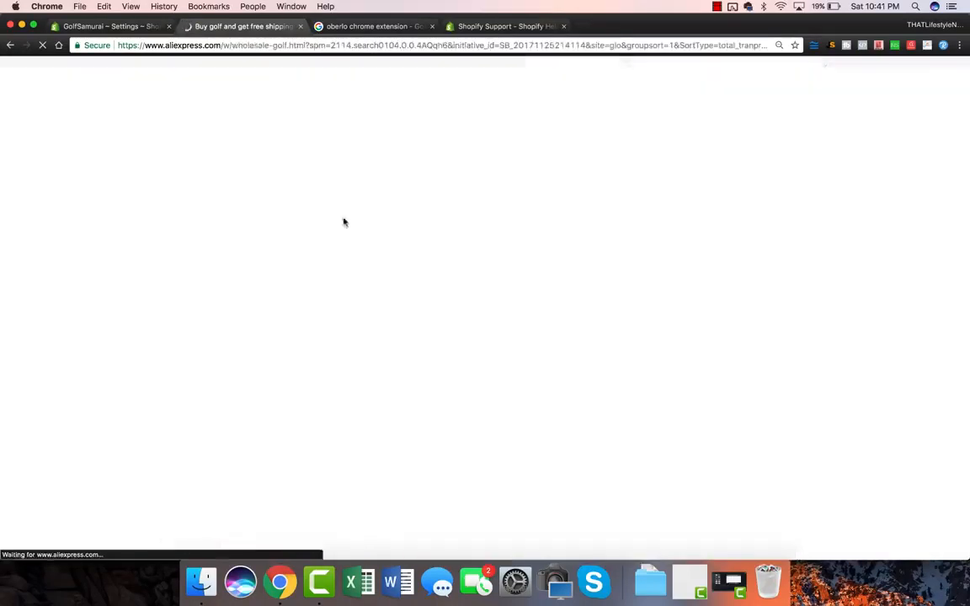
scroll(864, 274, "down", 4)
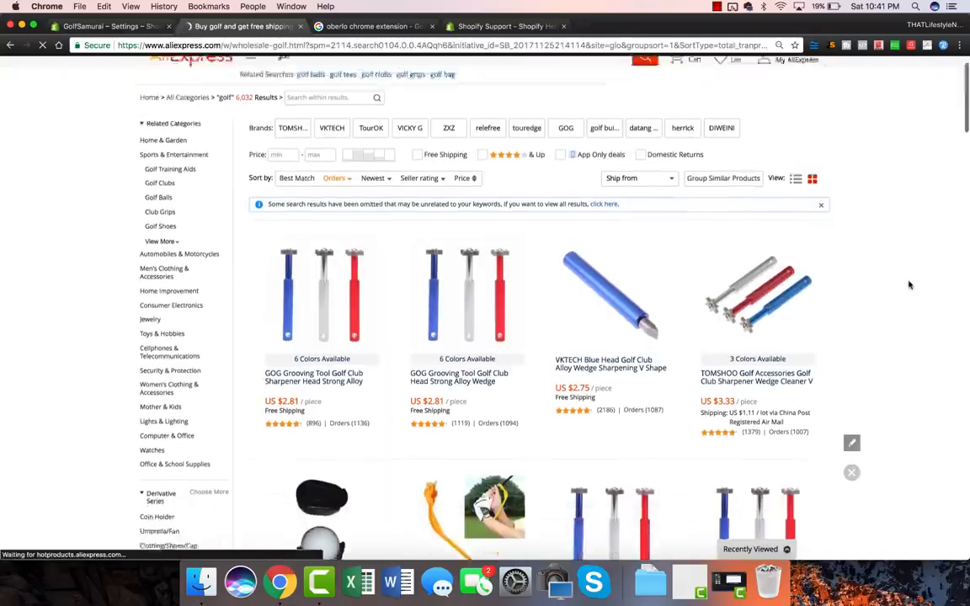
scroll(908, 284, "down", 1)
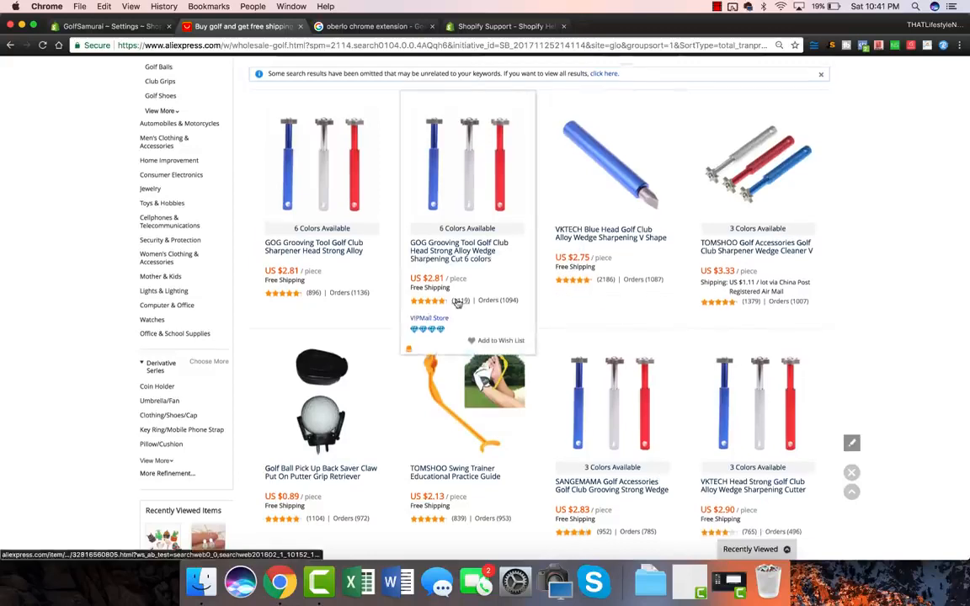
scroll(458, 304, "up", 1)
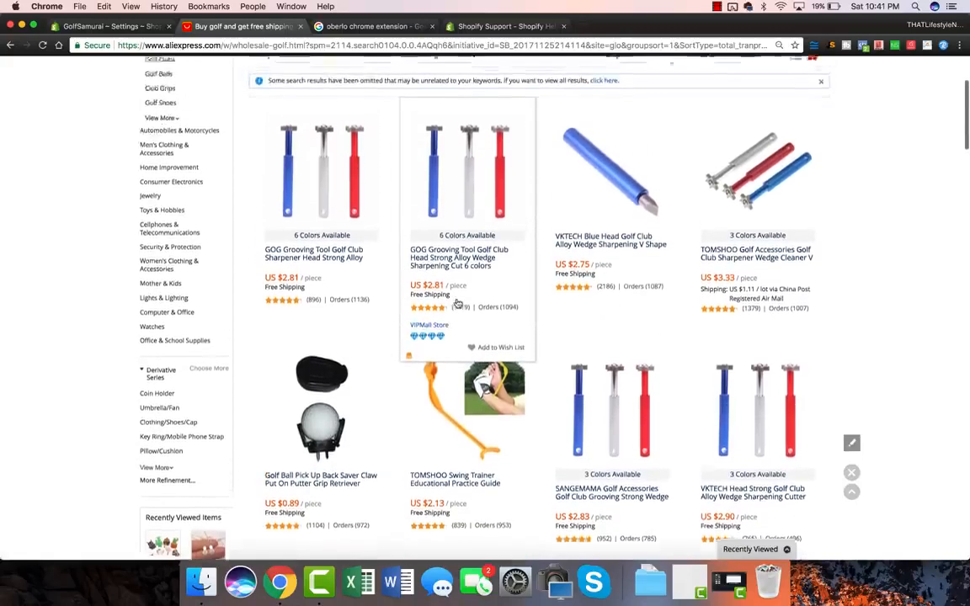
scroll(457, 304, "up", 4)
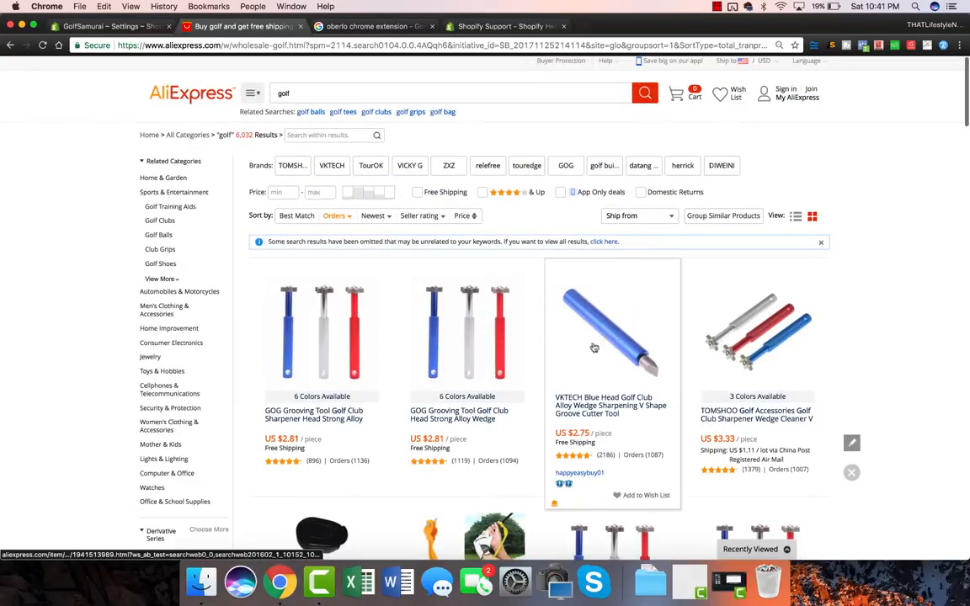
Add the Oberlo AliExpress product importer extension to Chrome, then return to Shopify Settings.
left_click(344, 27)
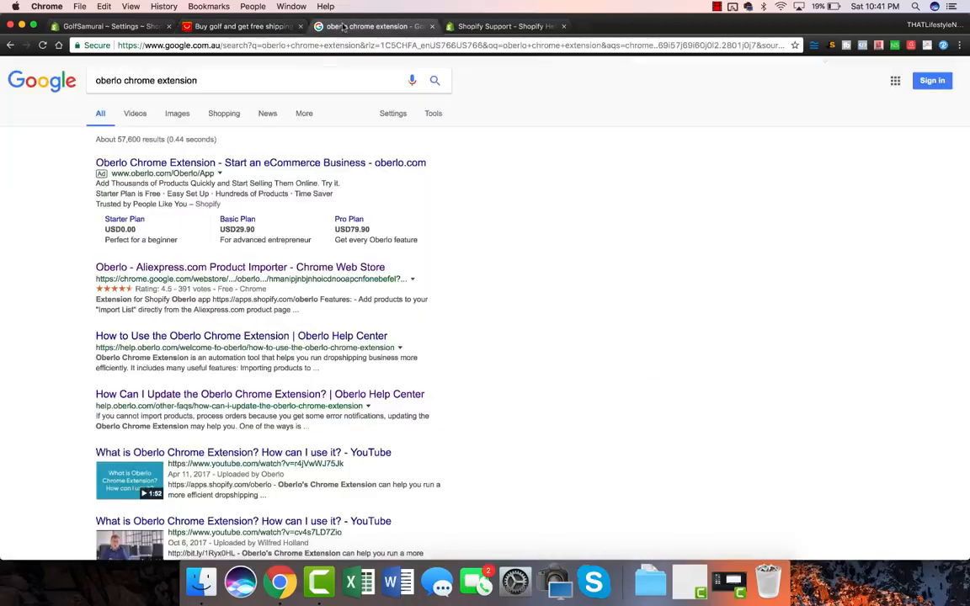
left_click(207, 269)
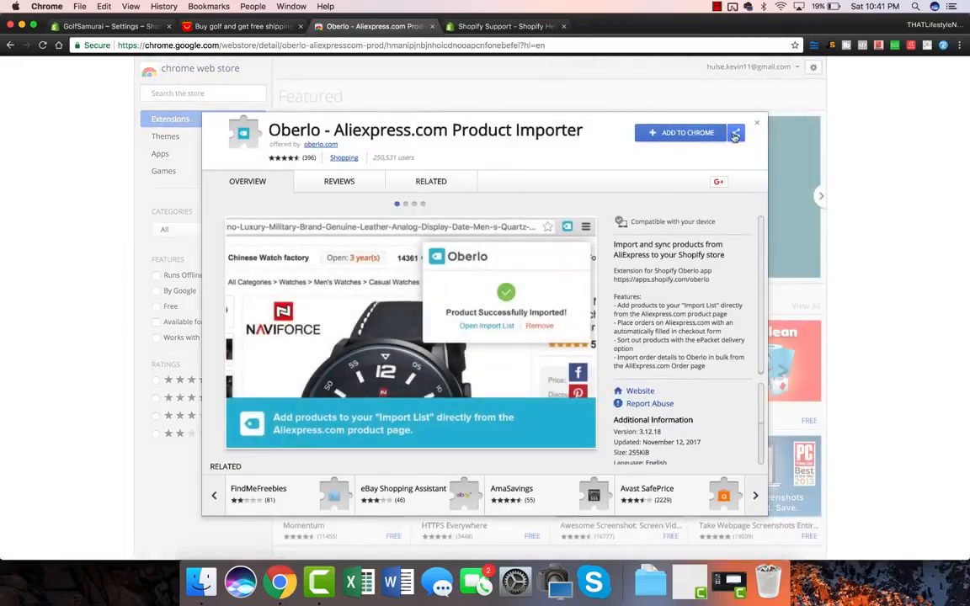
left_click(686, 133)
left_click(574, 151)
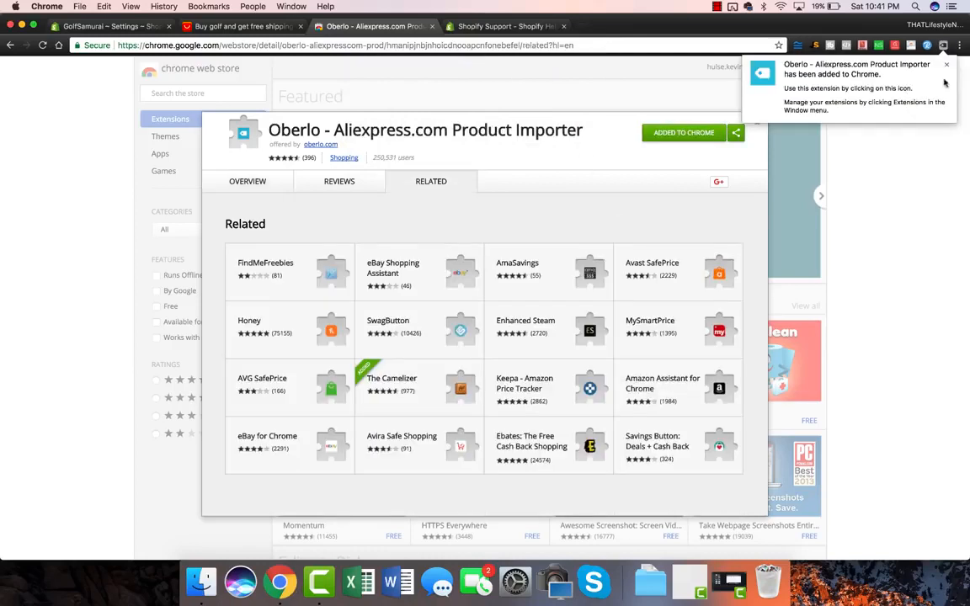
left_click(944, 45)
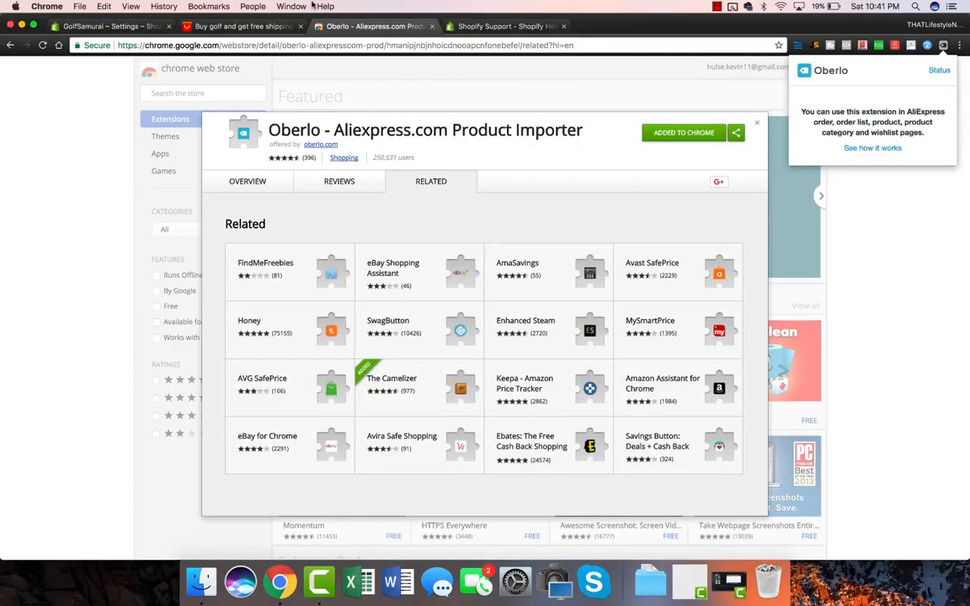
left_click(112, 26)
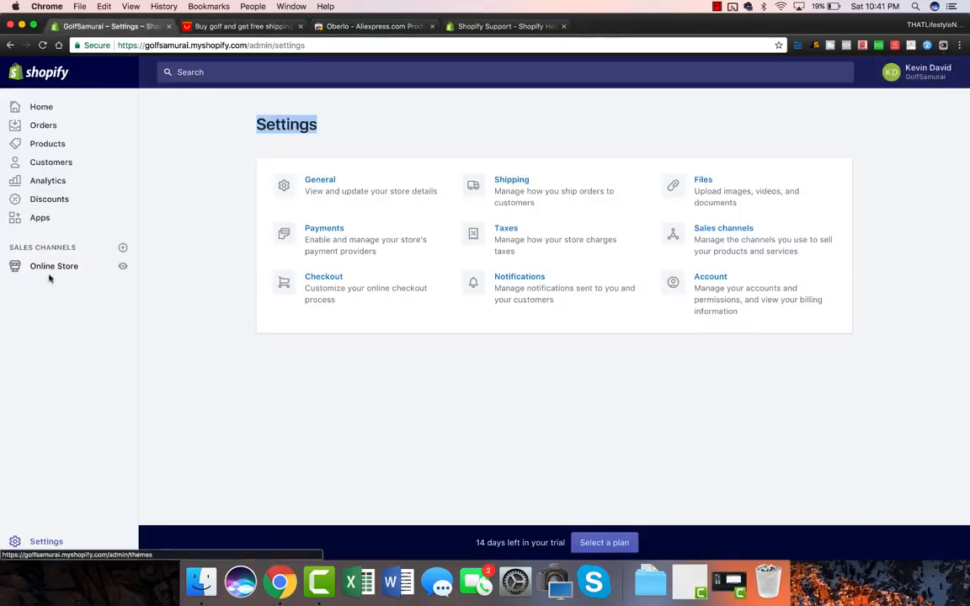
Search the Shopify App Store for 'oberlo' and open the Oberlo app listing.
left_click(41, 219)
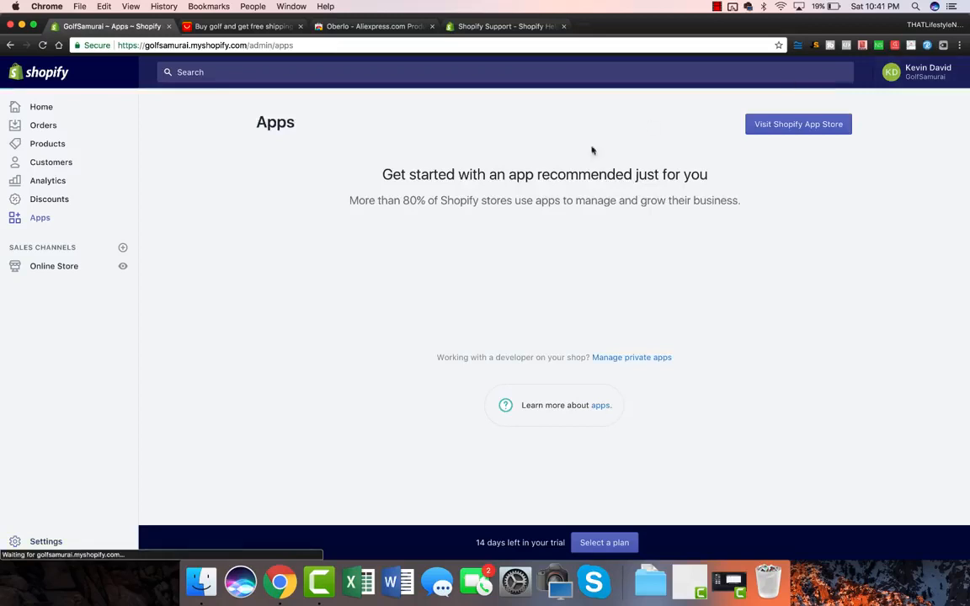
left_click(791, 125)
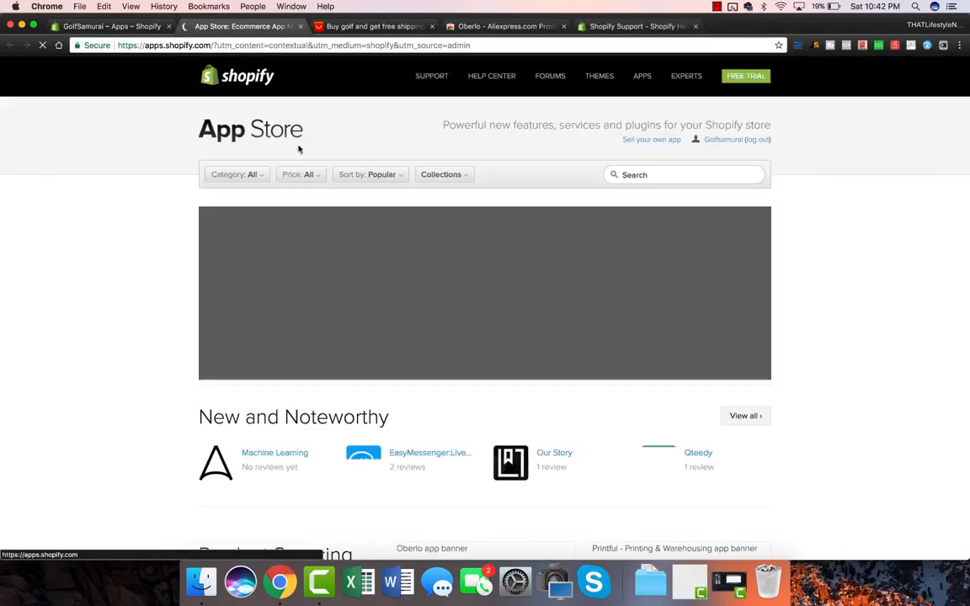
left_click(646, 175)
type("oberlo")
key("Return")
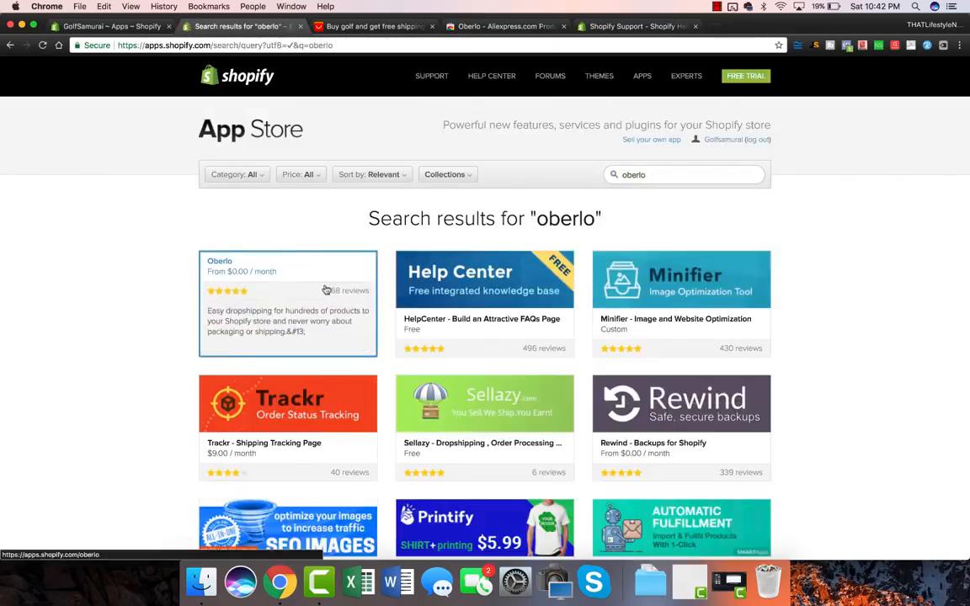
left_click(273, 280)
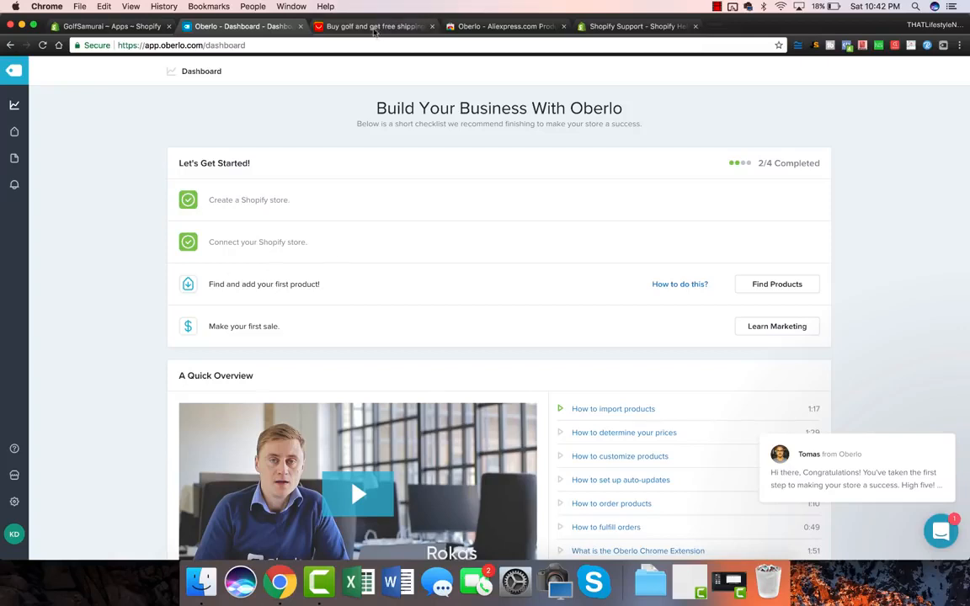
Apply the Oberlo extension's shipping info settings on the AliExpress golf results.
left_click(376, 26)
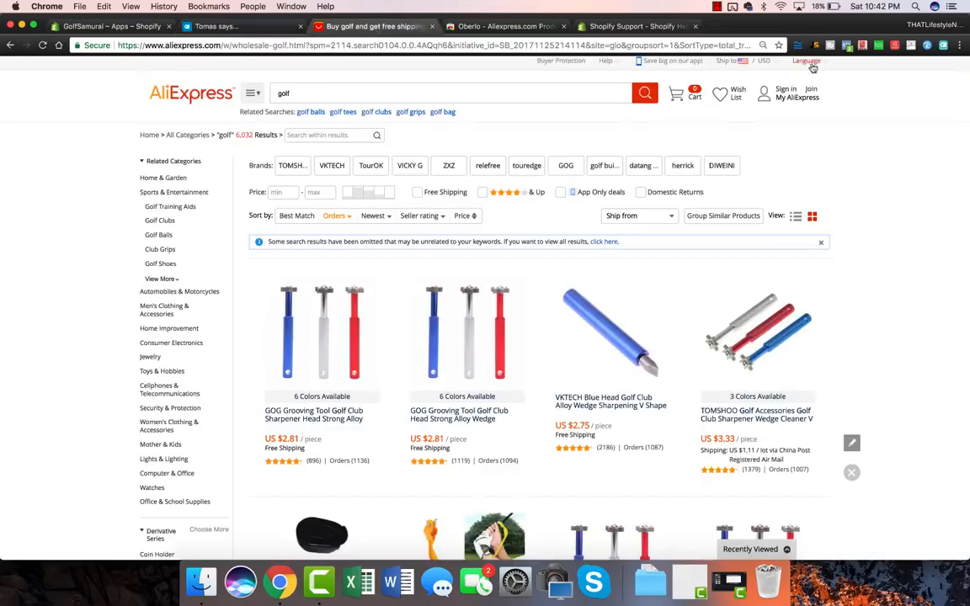
left_click(944, 45)
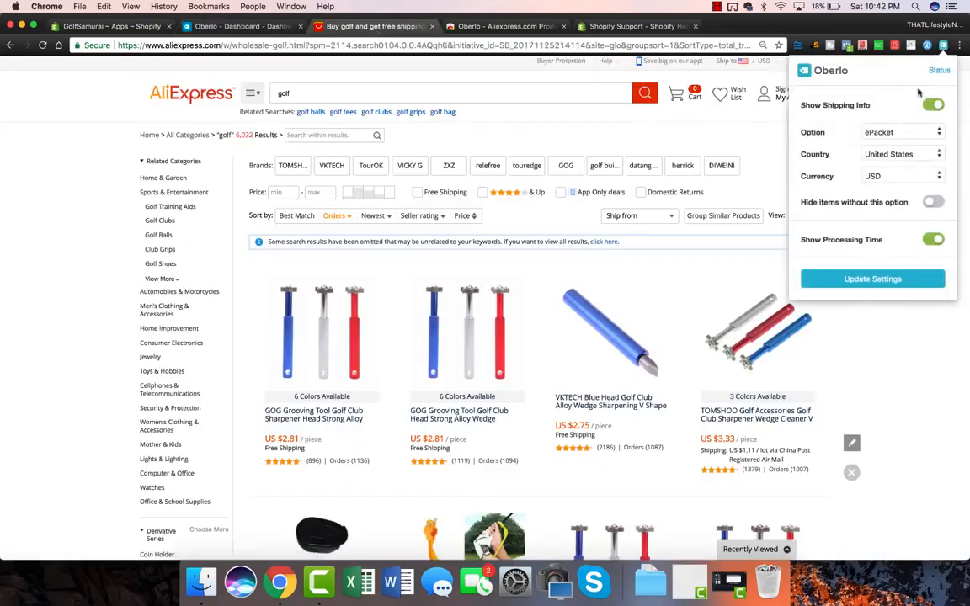
left_click(841, 361)
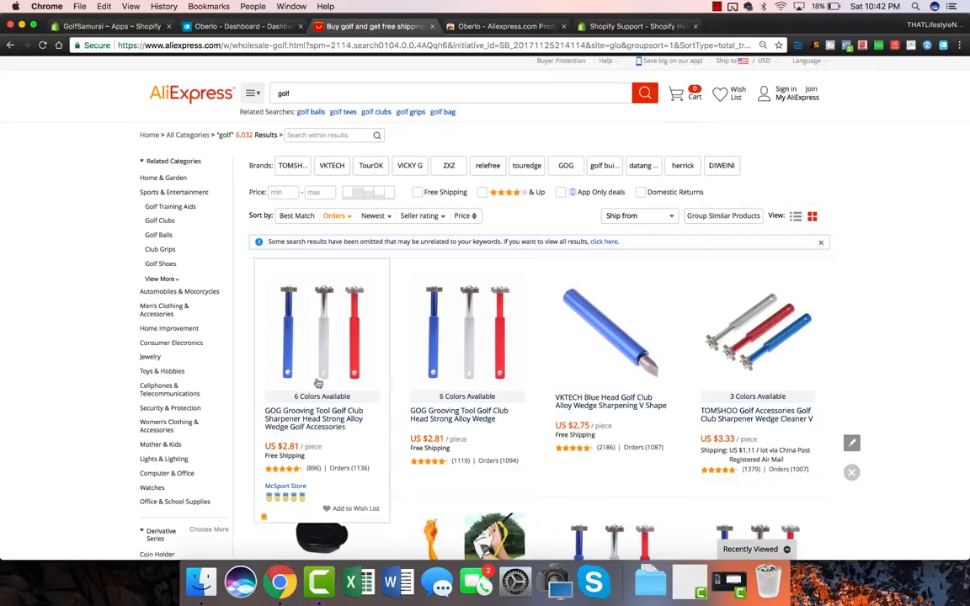
left_click(337, 333)
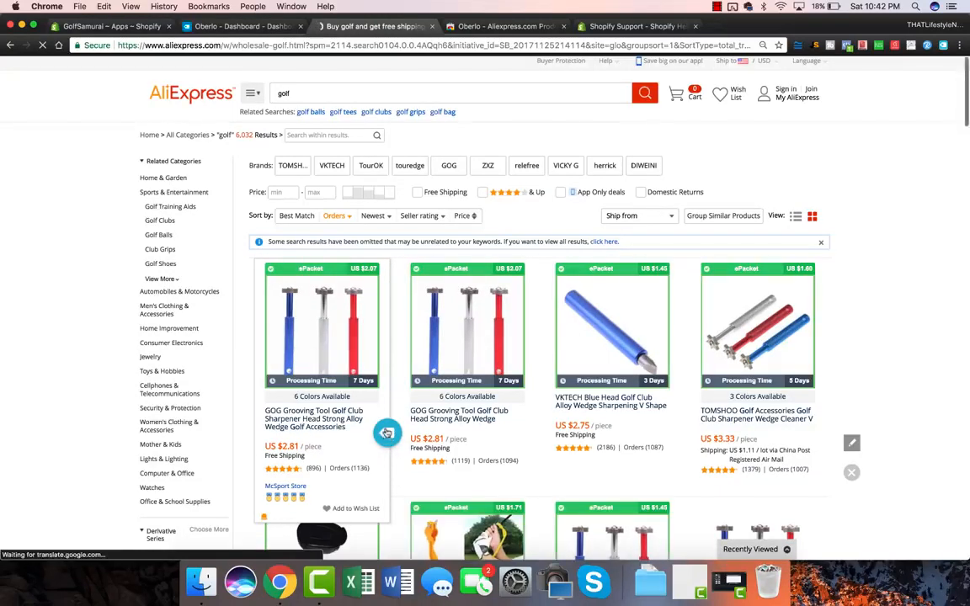
Import the GOG golf club grooving sharpener into Oberlo and open the import list.
scroll(362, 349, "down", 1)
scroll(362, 349, "down", 2)
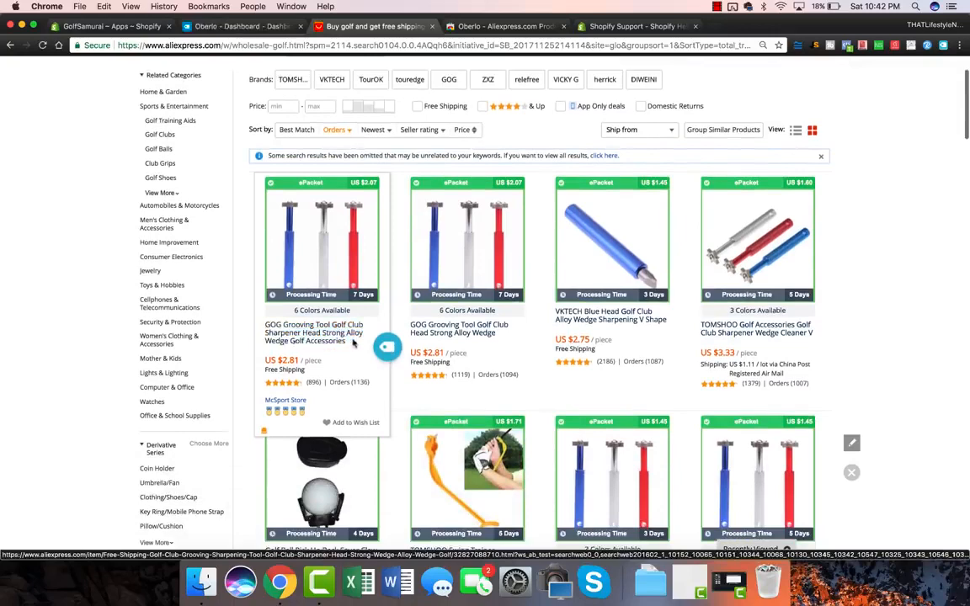
scroll(387, 320, "down", 1)
left_click(387, 314)
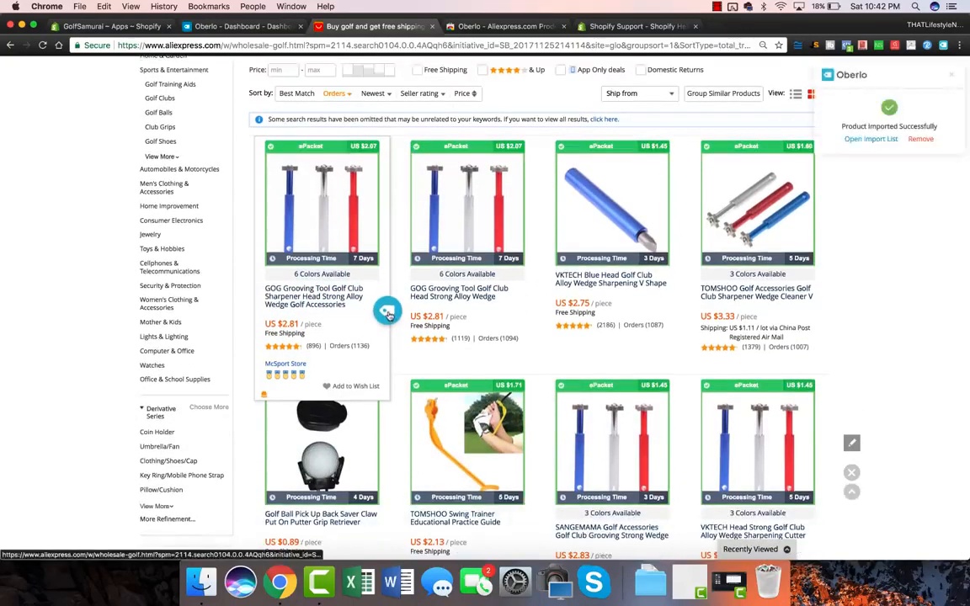
scroll(674, 211, "down", 2)
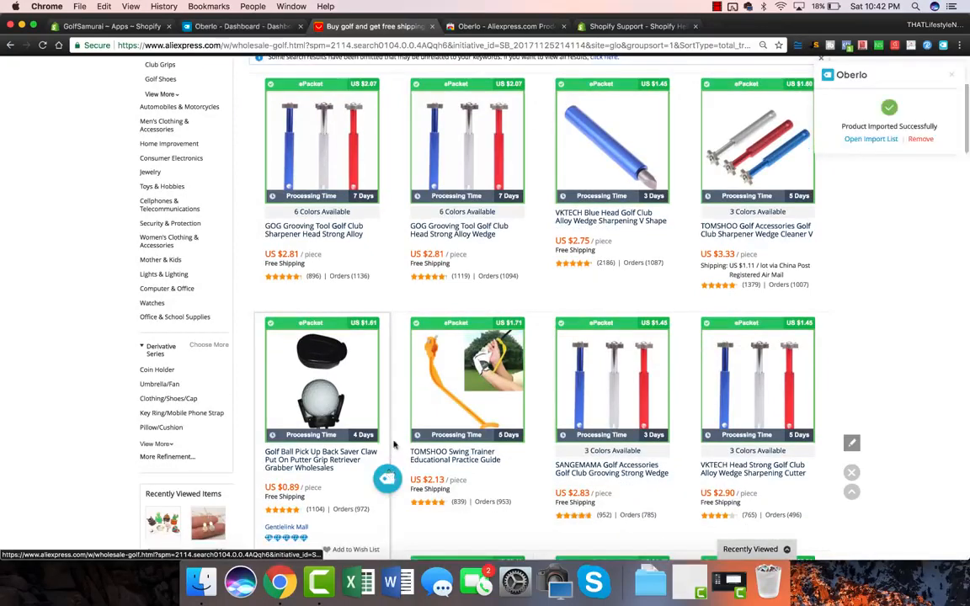
scroll(472, 371, "down", 2)
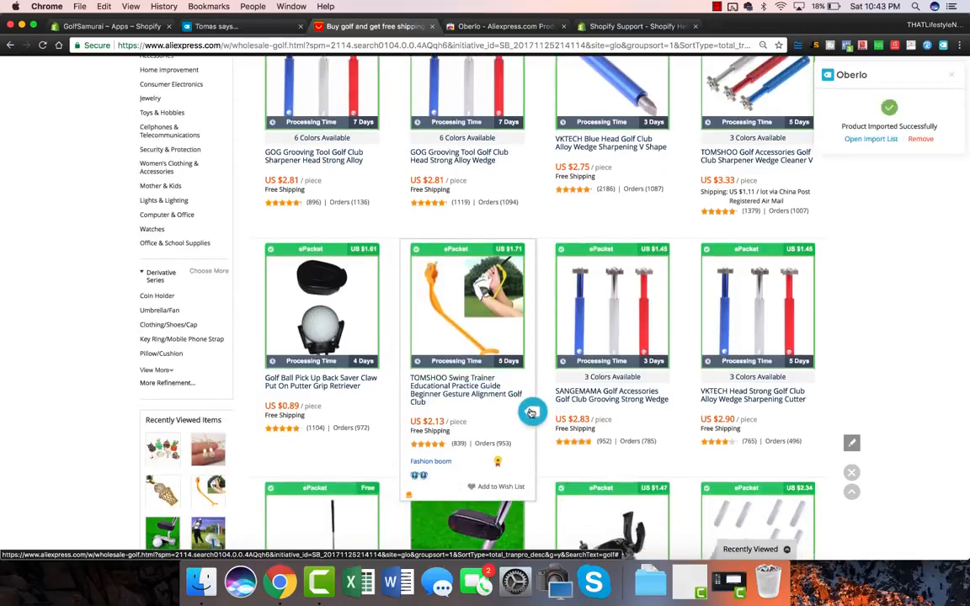
left_click(872, 139)
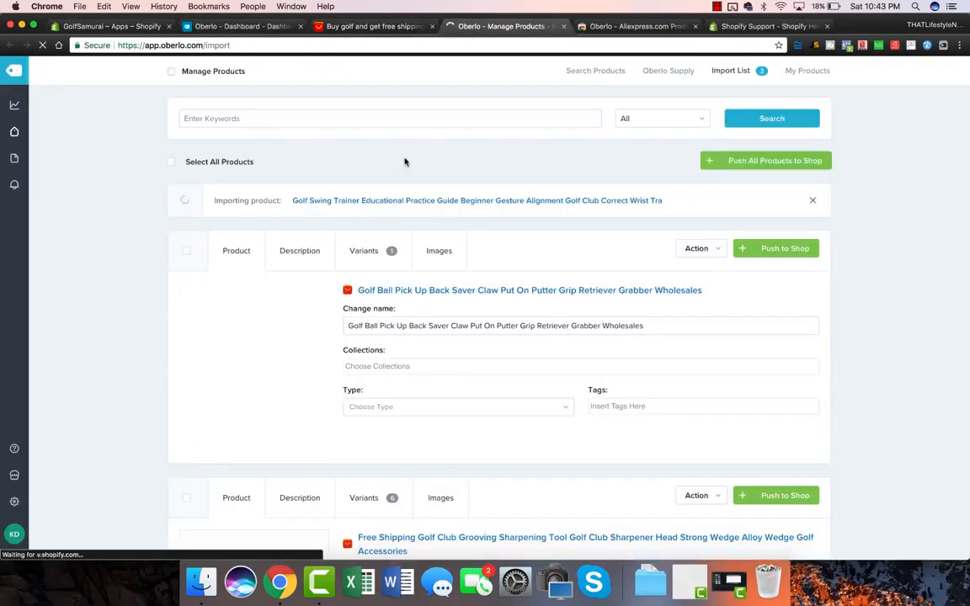
Import the TOMSHOO swing trainer from the AliExpress golf results into Oberlo.
scroll(48, 205, "down", 5)
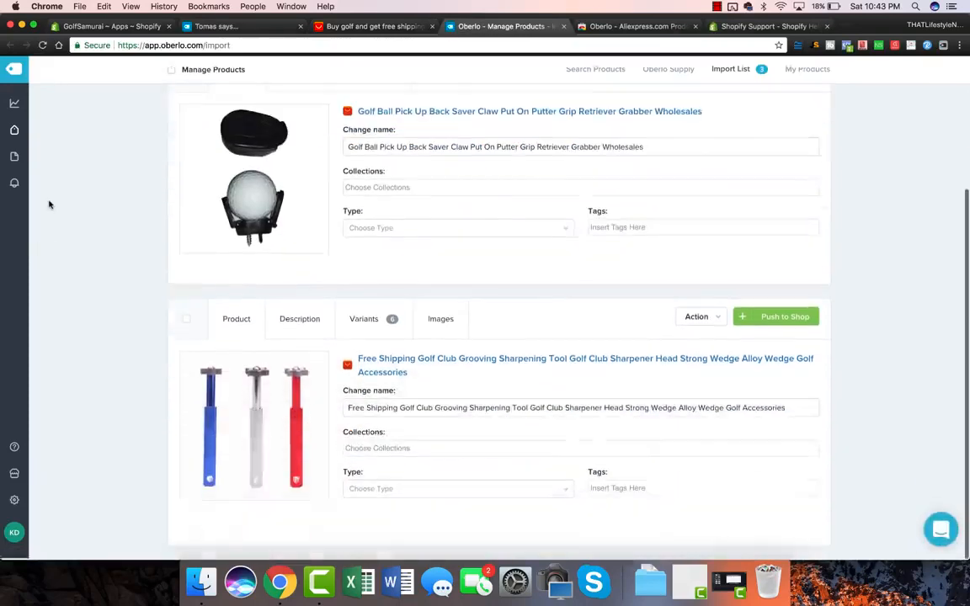
scroll(49, 205, "up", 10)
scroll(49, 205, "down", 8)
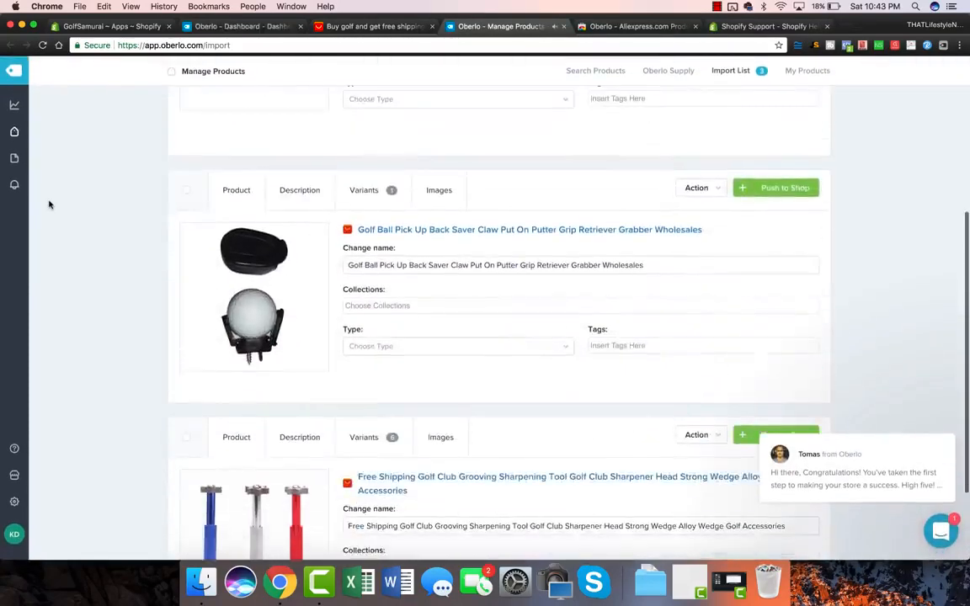
scroll(48, 205, "down", 3)
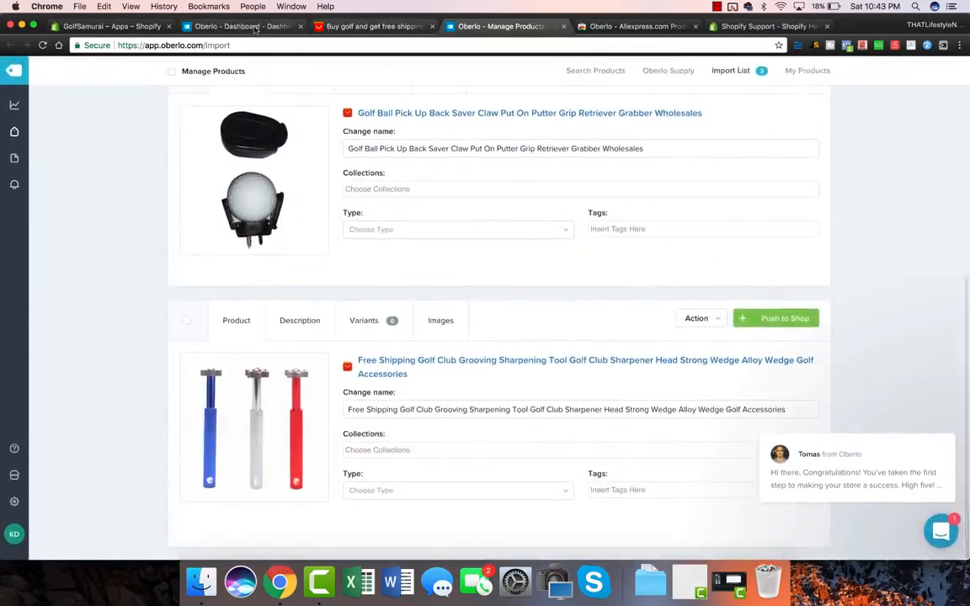
left_click(245, 26)
left_click(360, 28)
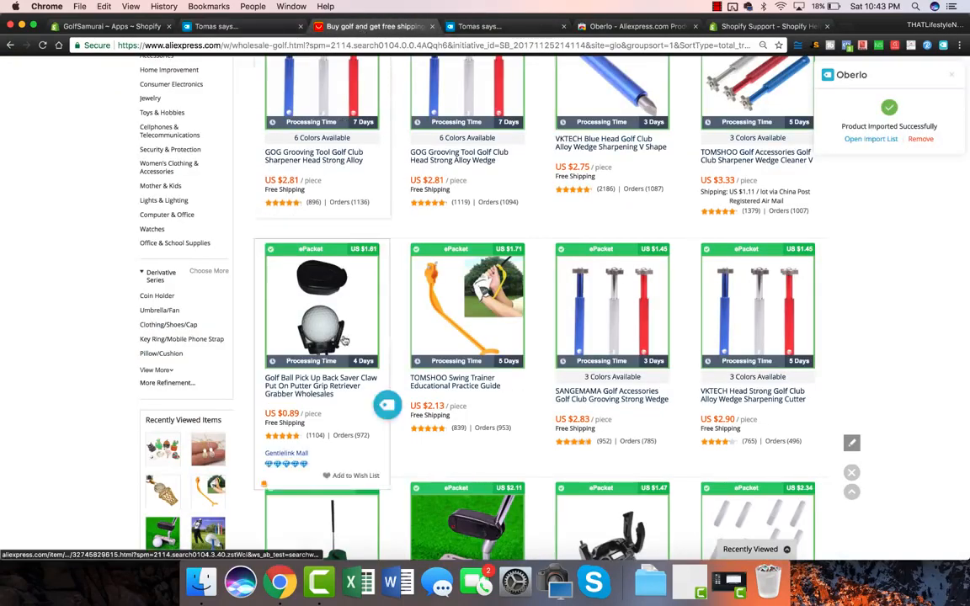
left_click(532, 411)
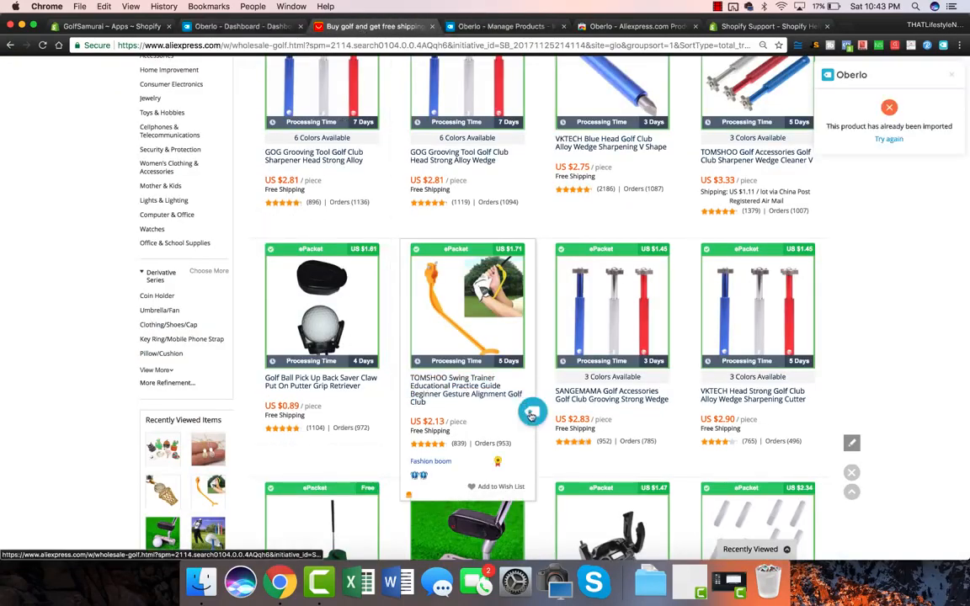
left_click(501, 26)
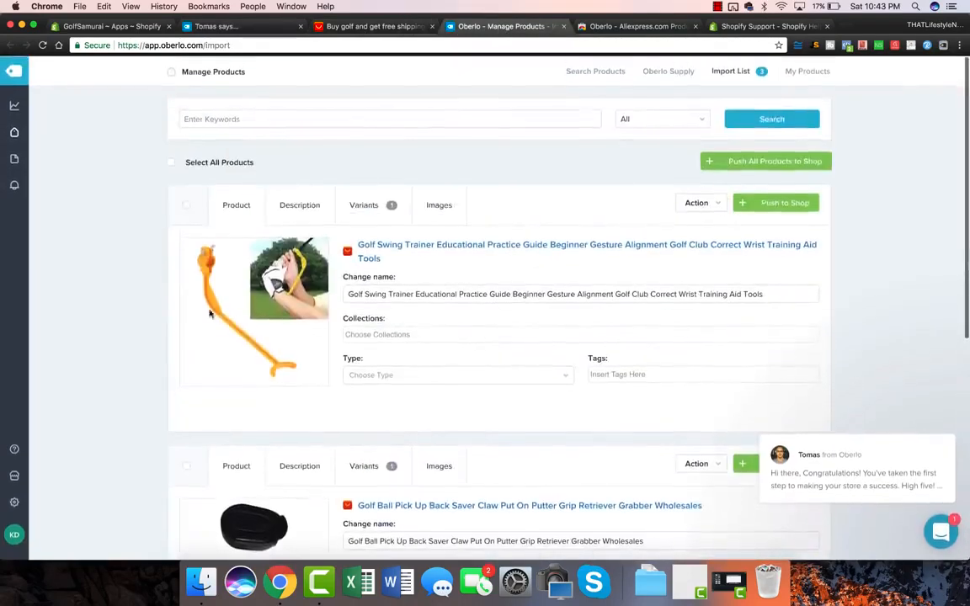
Push all products in the Oberlo import list to the Shopify store.
scroll(188, 332, "down", 4)
scroll(189, 333, "up", 4)
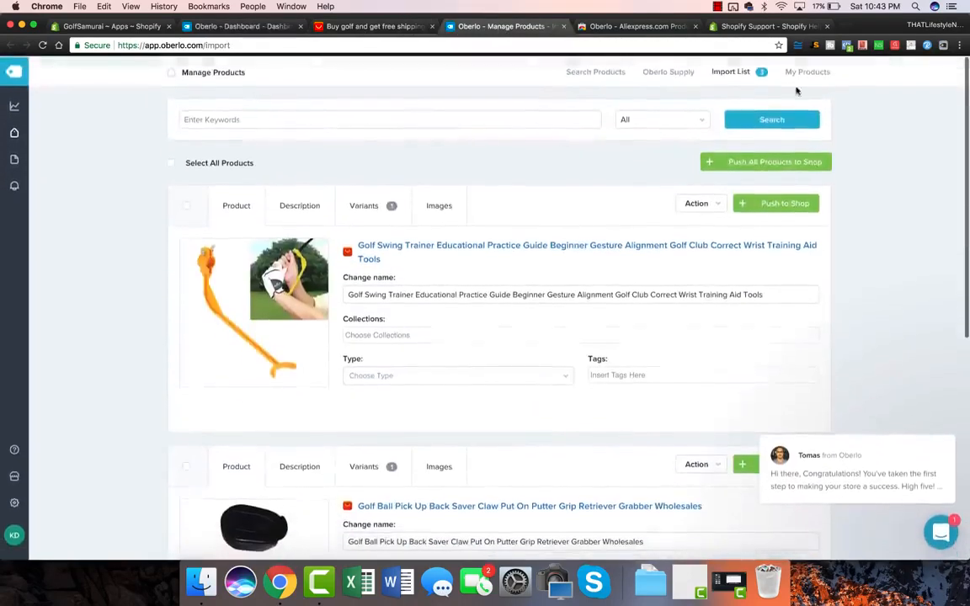
left_click(750, 164)
left_click(550, 185)
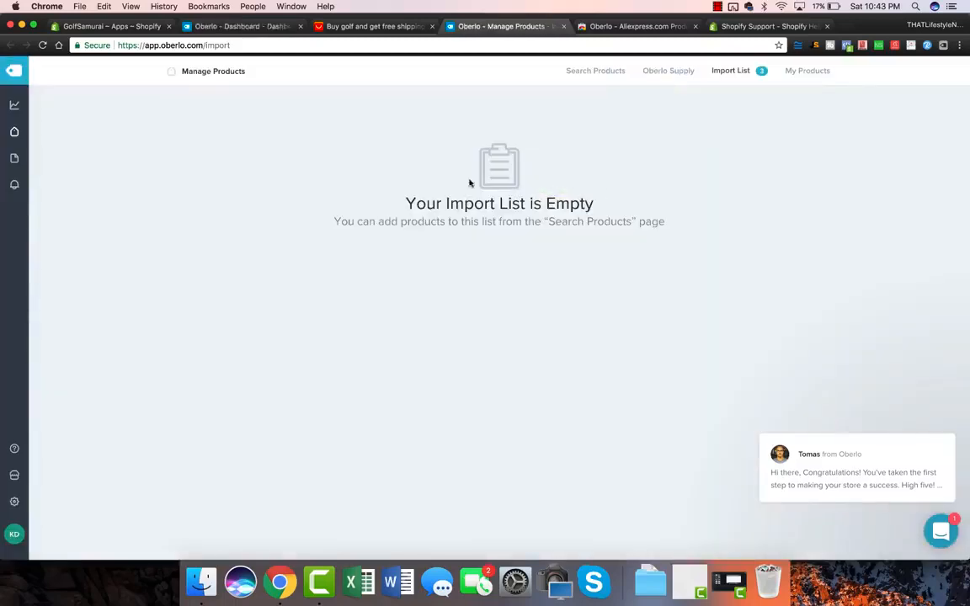
Open the Shopify product list and edit the golf club grooving sharpener product.
left_click(126, 26)
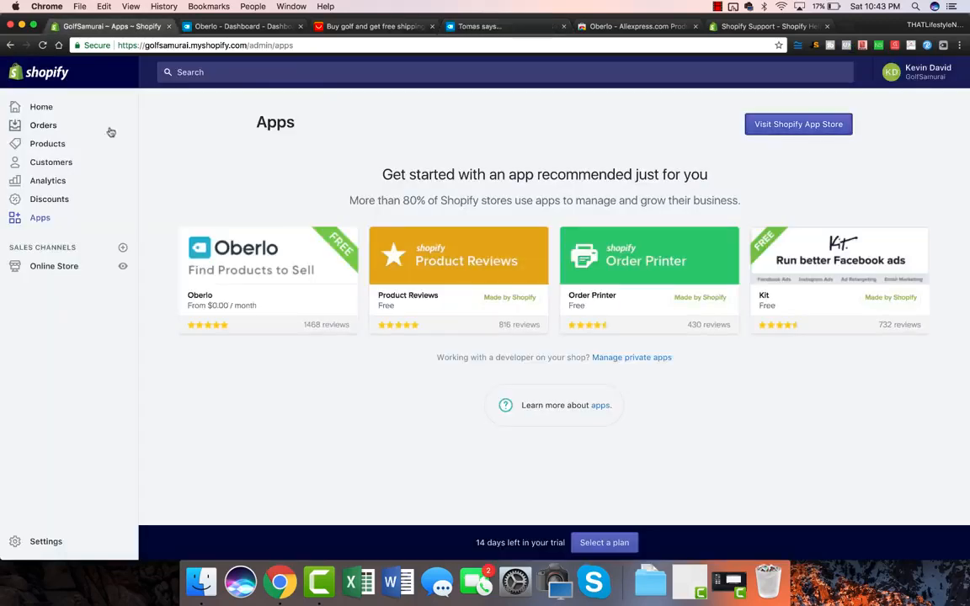
left_click(44, 149)
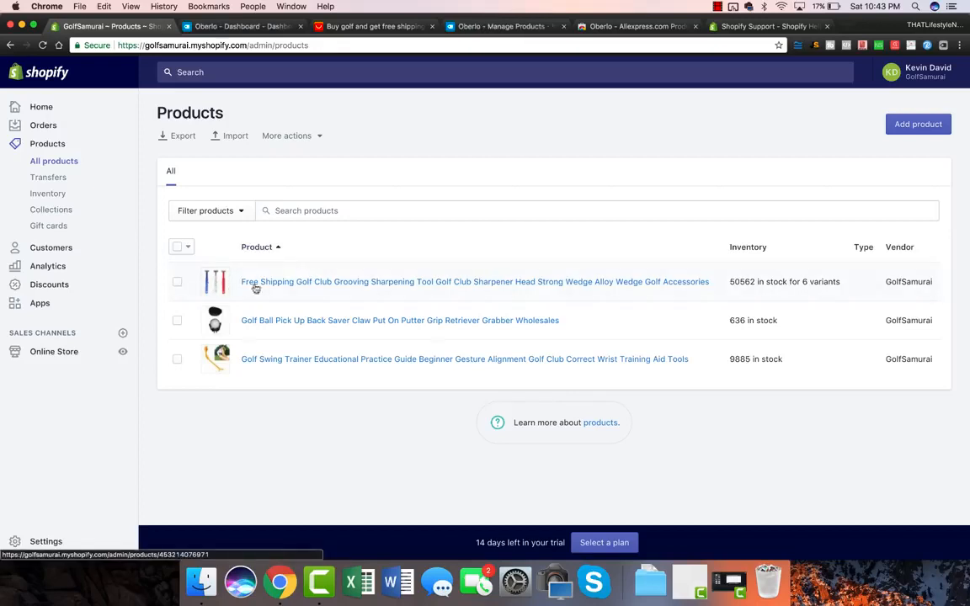
left_click(292, 282)
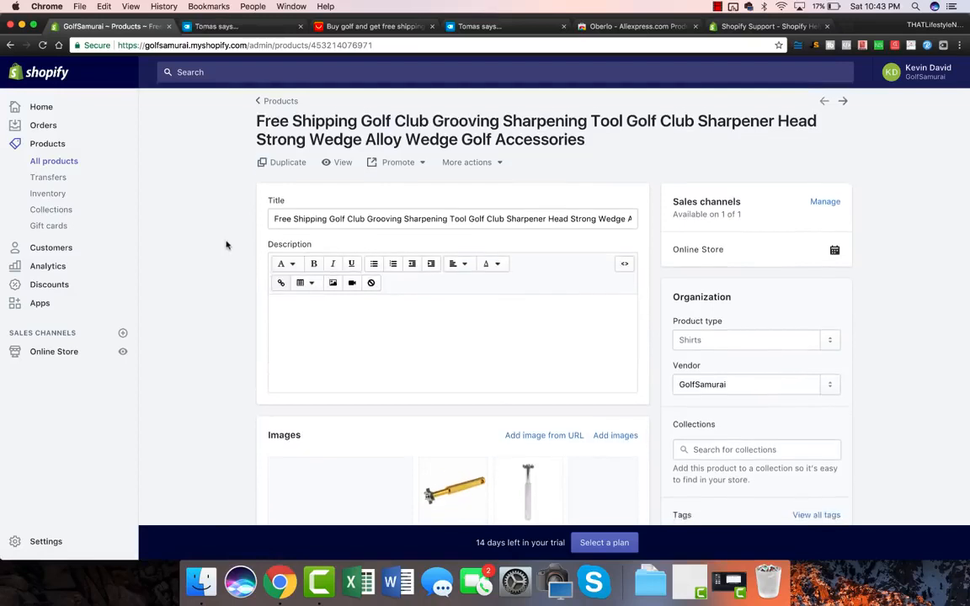
Retitle the sharpener product 'Premium Golf Club Grooving Sharpener (Perfect Gift for Dads!)'.
left_click(417, 183)
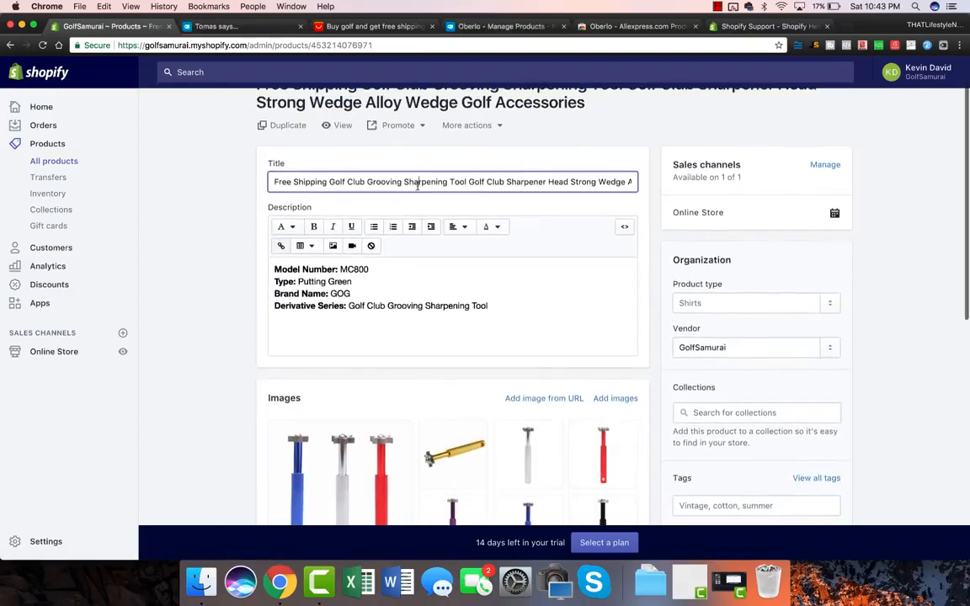
triple_click(417, 183)
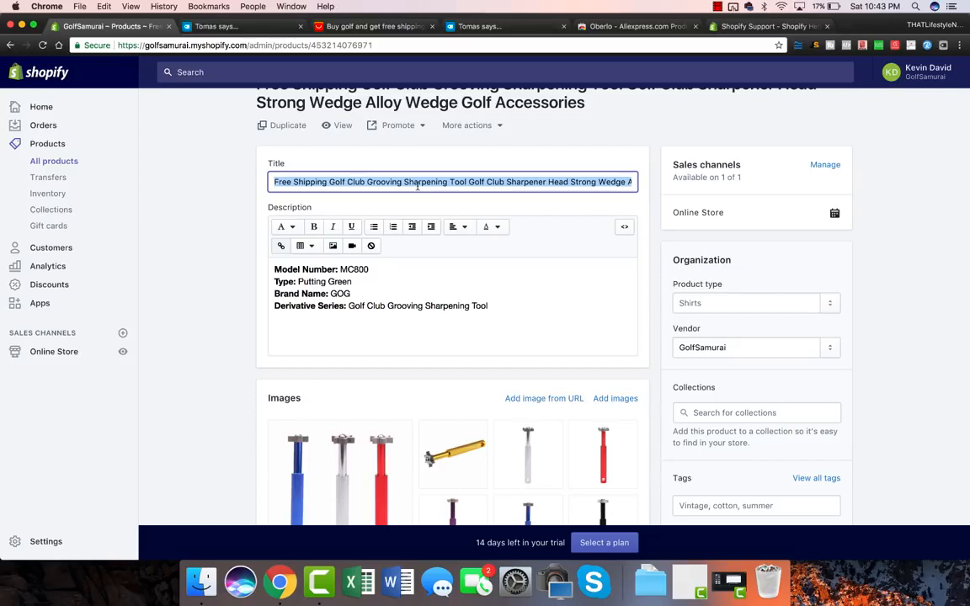
type("GOLF GLU")
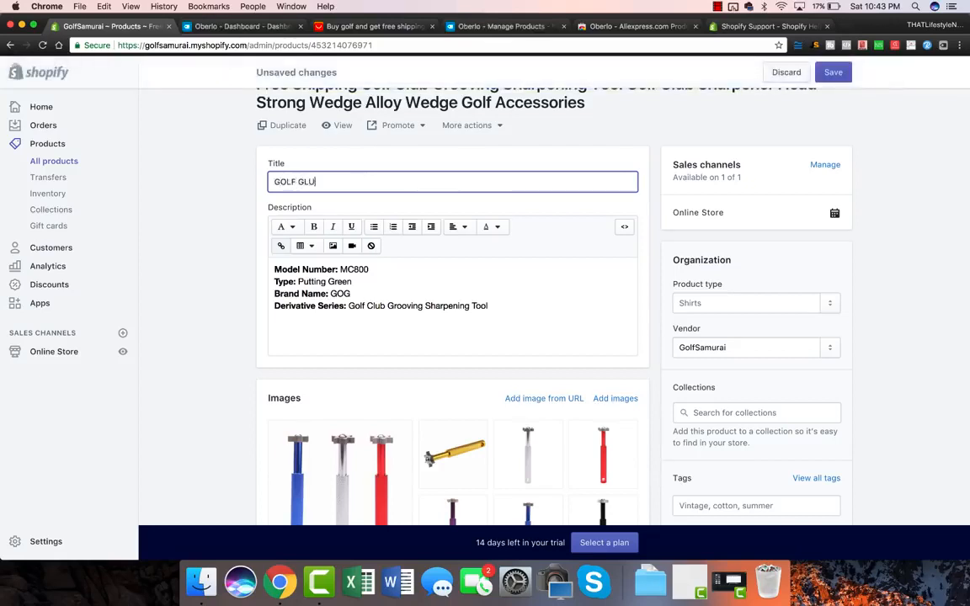
key("BackSpace")
key("BackSpace")
type("Premium Golf Club Groov")
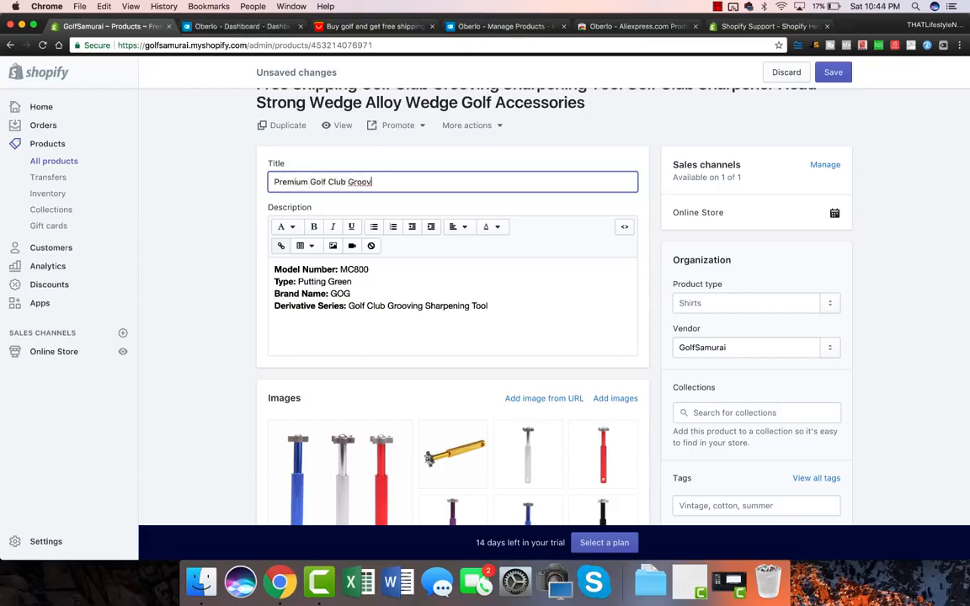
type("ing Sharpener")
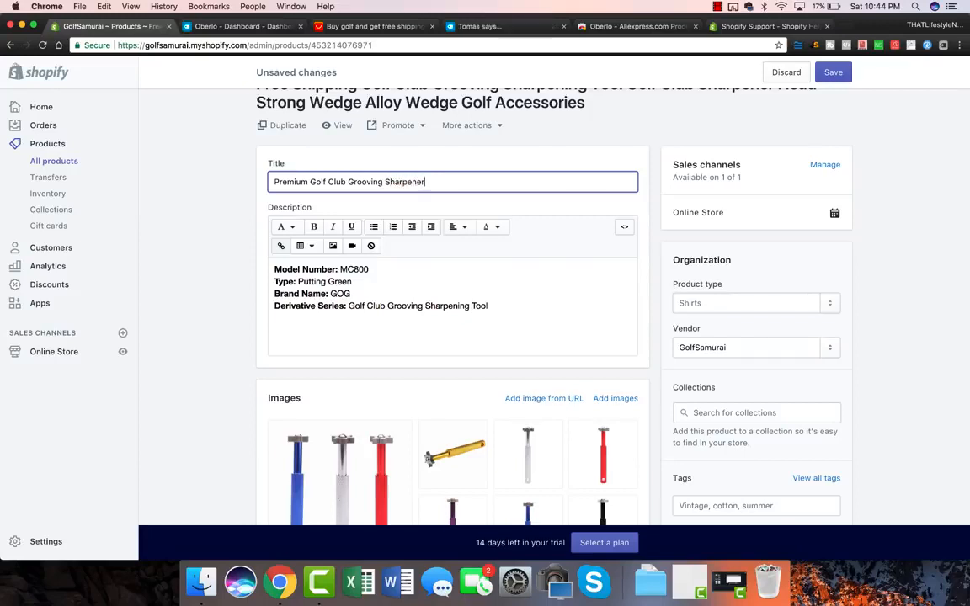
type(" (Perfect")
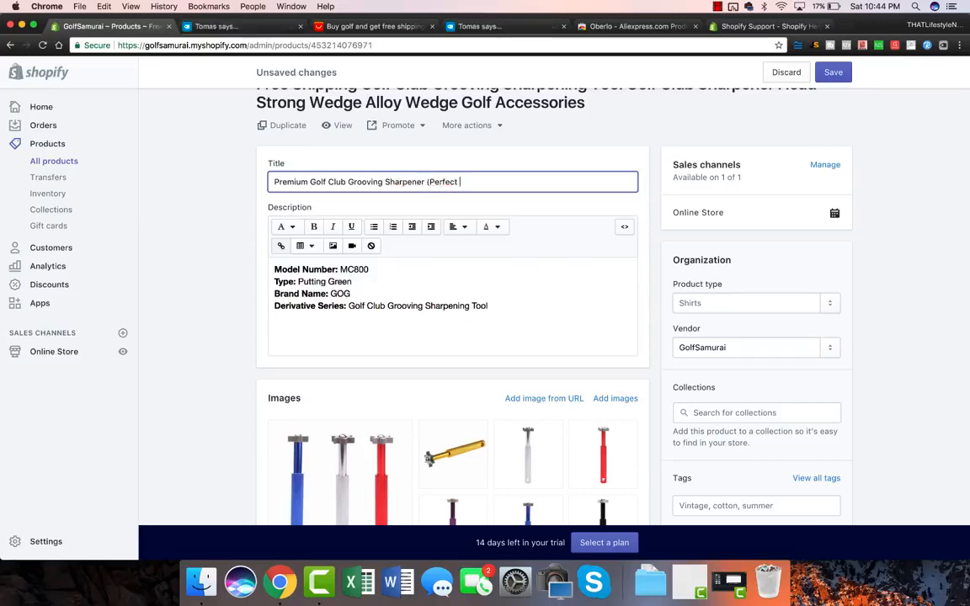
type(" Gift for Dads!")
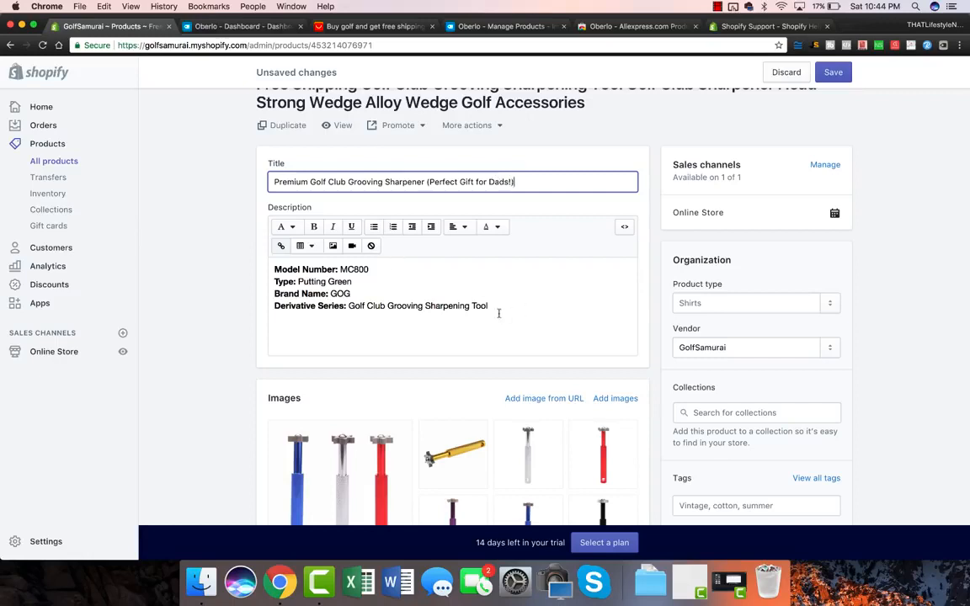
Clear the product description and scroll down to the variants.
left_click_drag(499, 313, 275, 269)
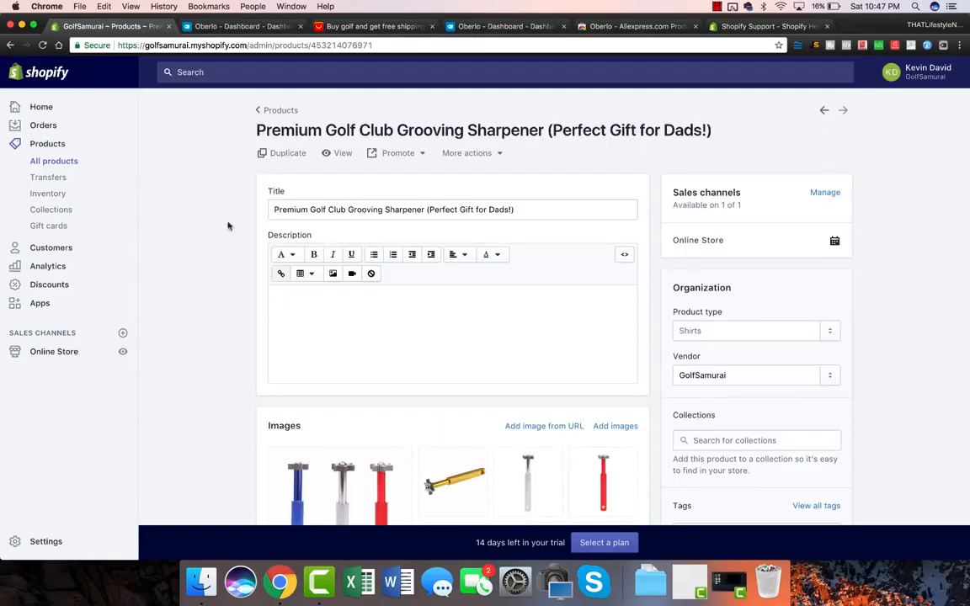
left_click(272, 338)
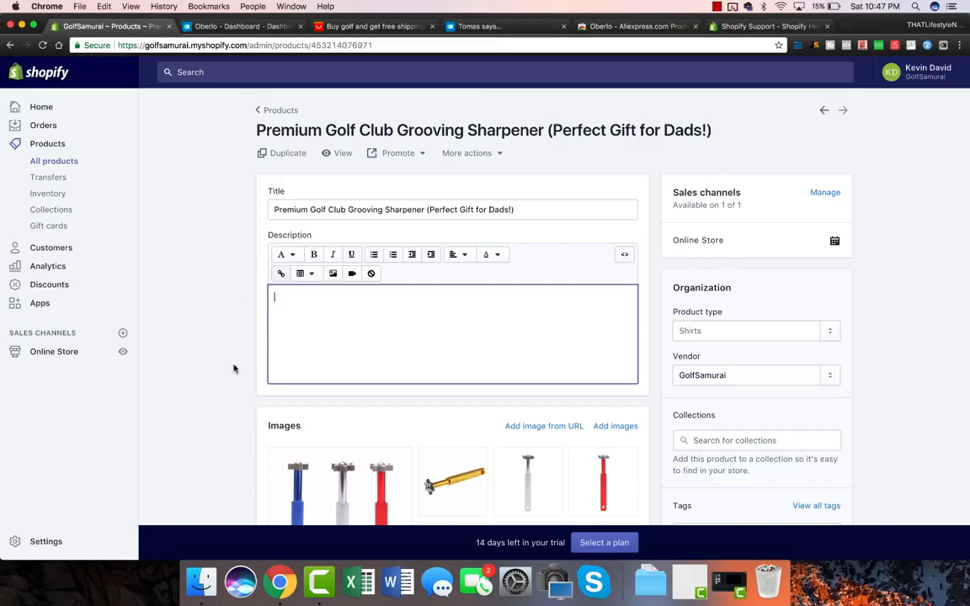
scroll(235, 368, "down", 2)
scroll(234, 368, "up", 1)
scroll(235, 368, "down", 5)
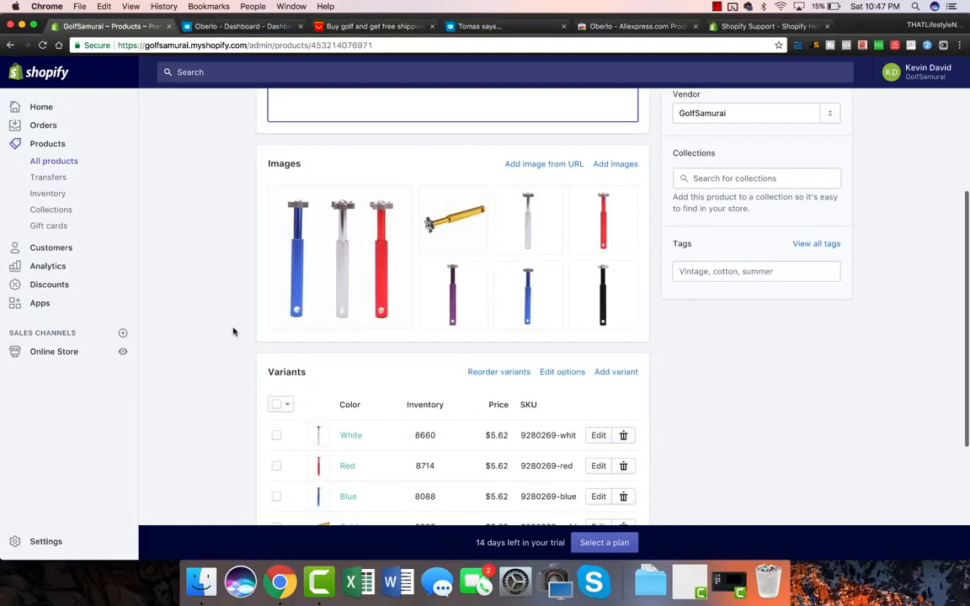
scroll(234, 331, "down", 3)
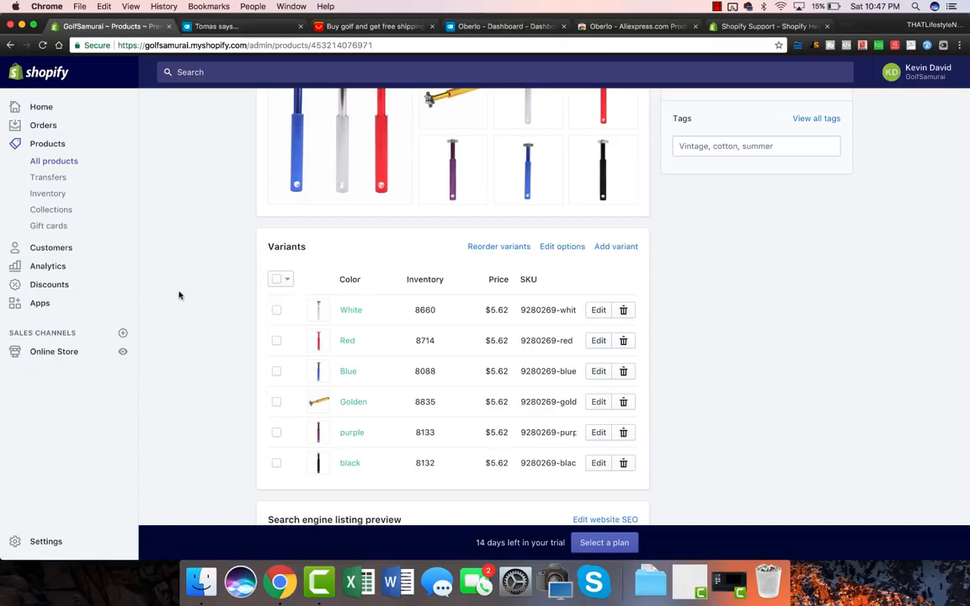
scroll(217, 255, "down", 2)
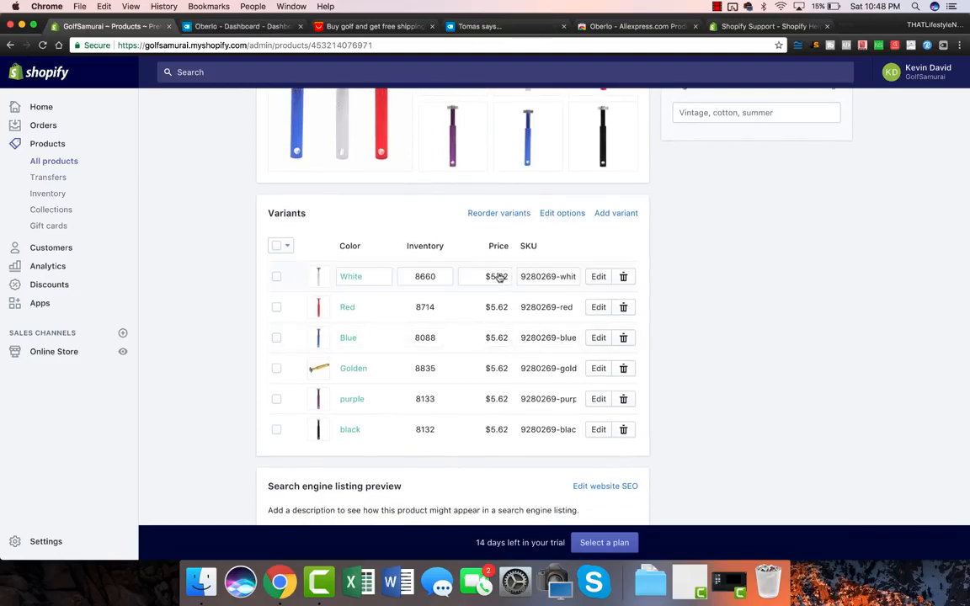
left_click(238, 26)
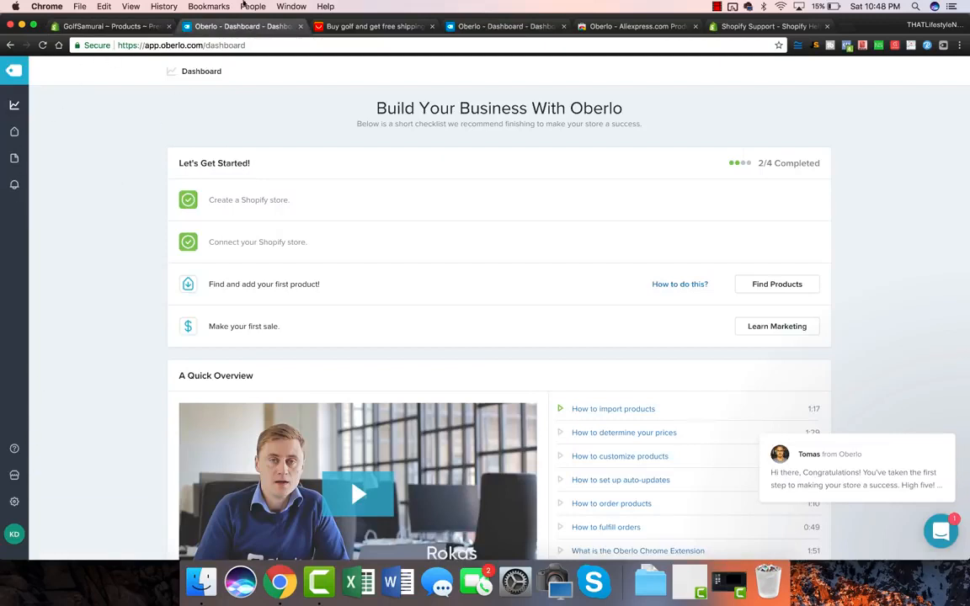
Open Oberlo's Global Pricing Rules, where price and compare-at price are product cost × 2.
left_click(14, 502)
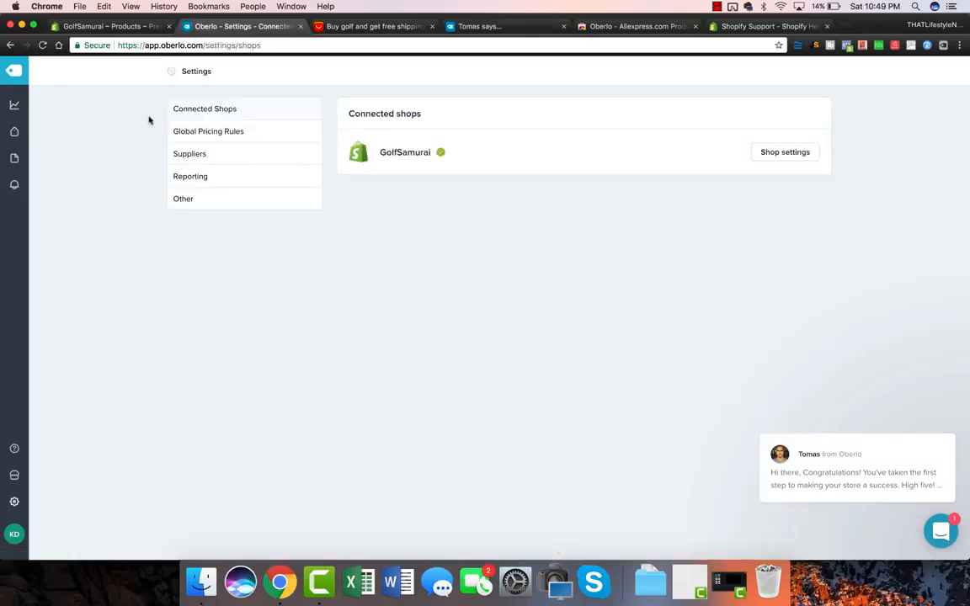
left_click(227, 132)
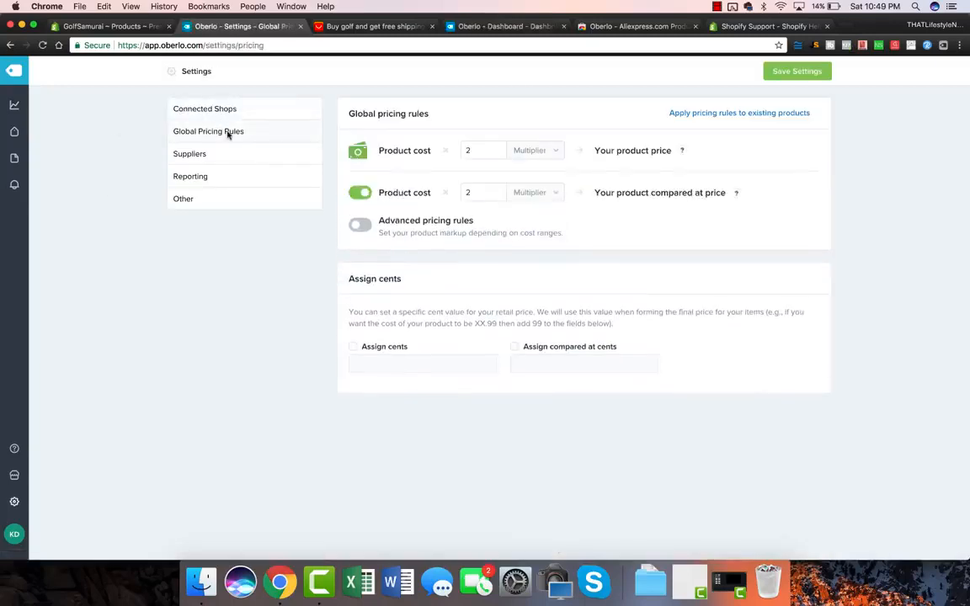
left_click(375, 26)
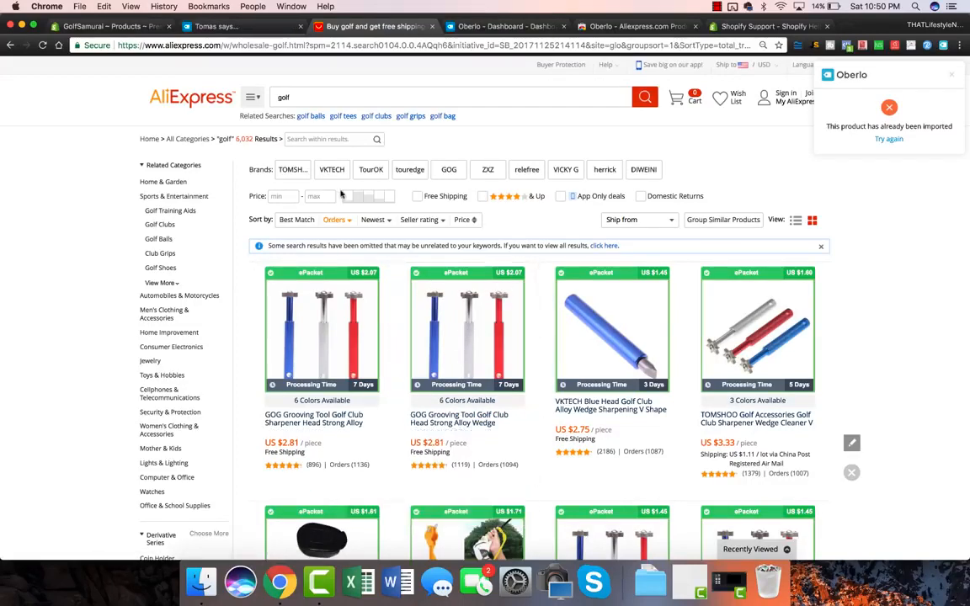
left_click(266, 27)
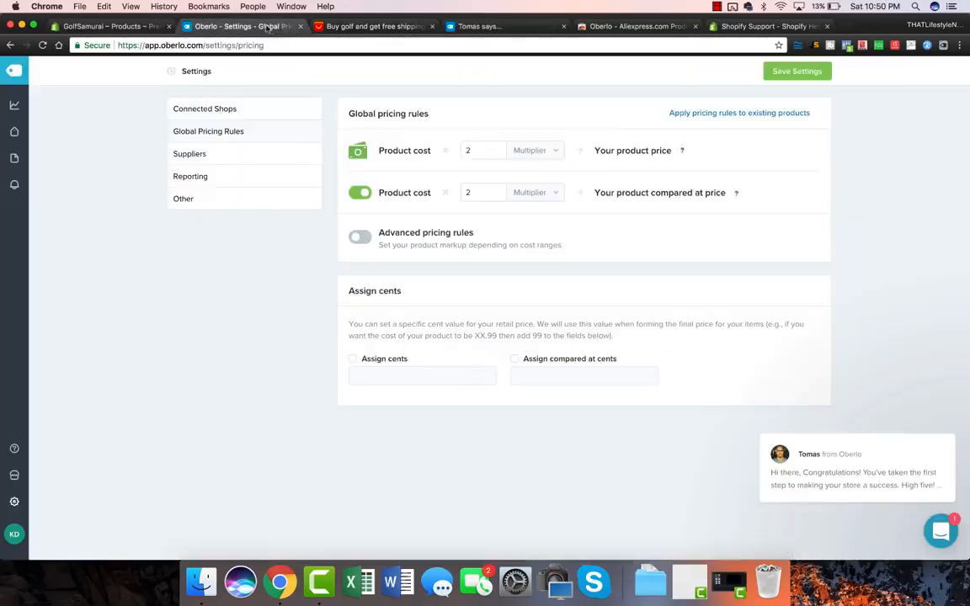
triple_click(403, 152)
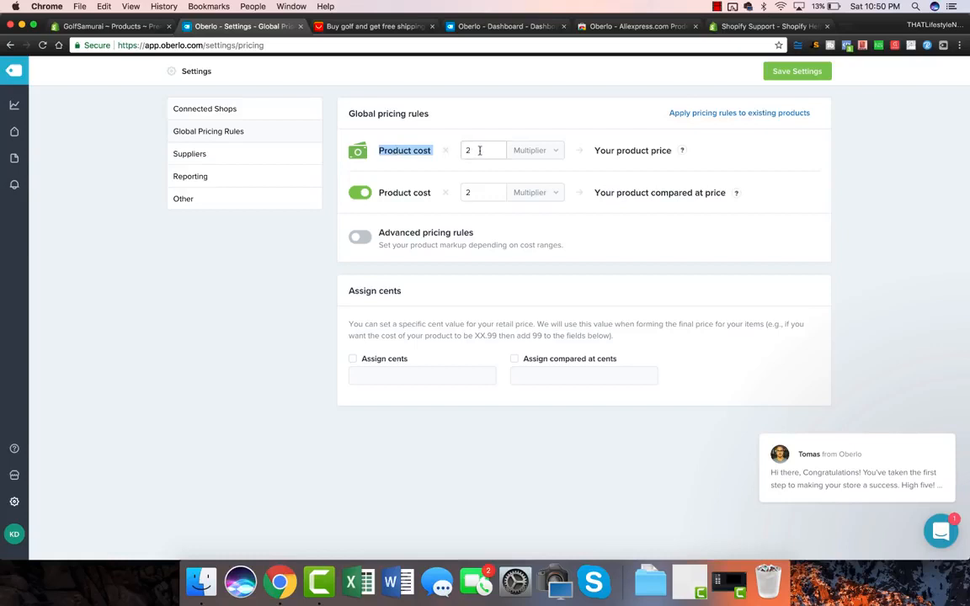
mouse_move(683, 151)
Open the sharpener's White variant and change its price from 5.62 to 19.97.
left_click(99, 26)
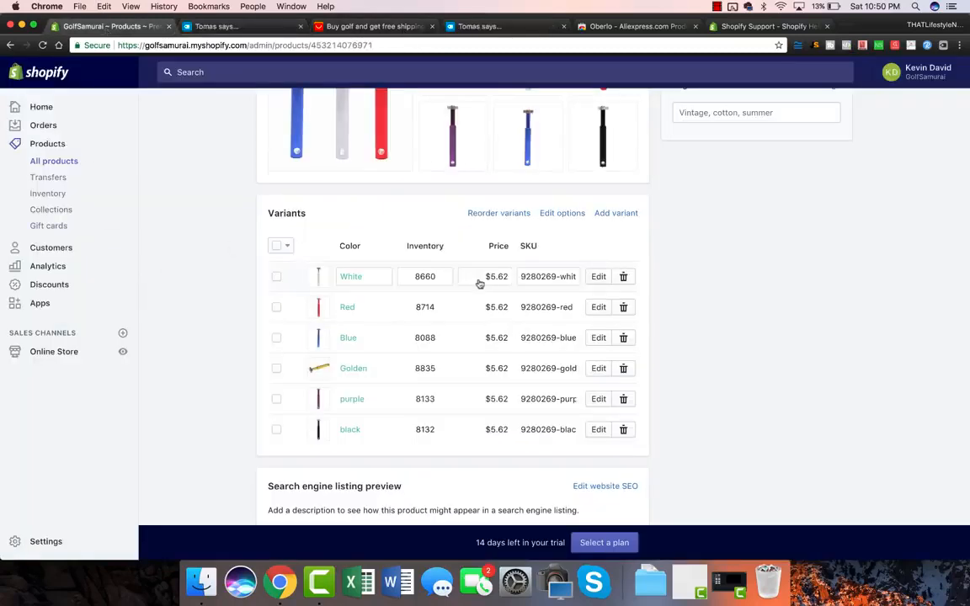
left_click(355, 27)
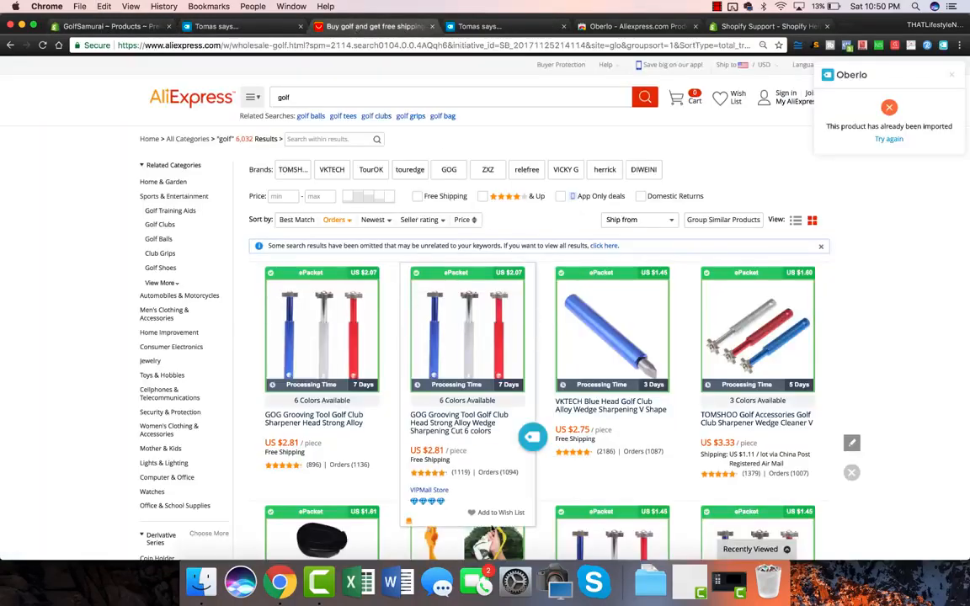
left_click(124, 28)
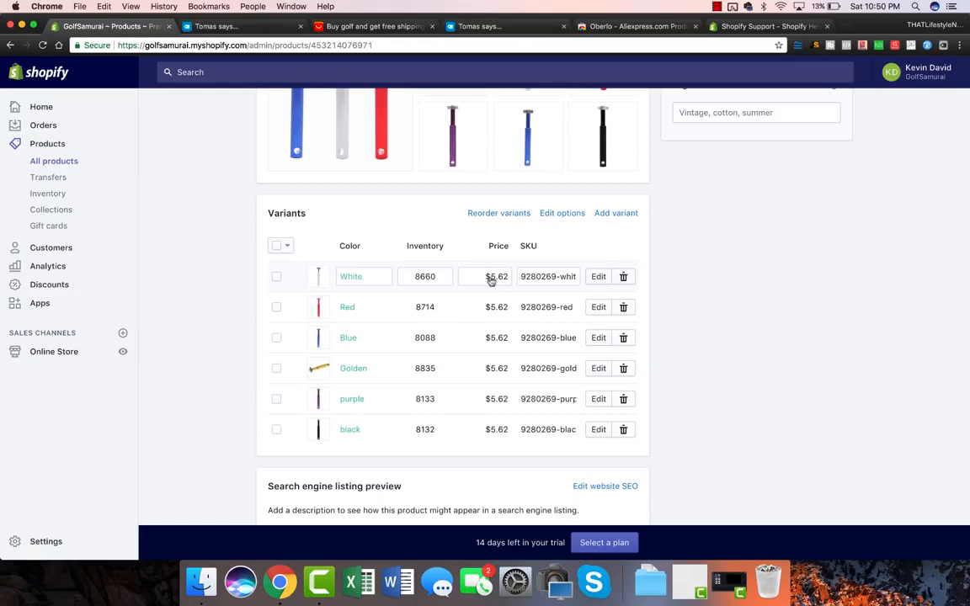
left_click(597, 278)
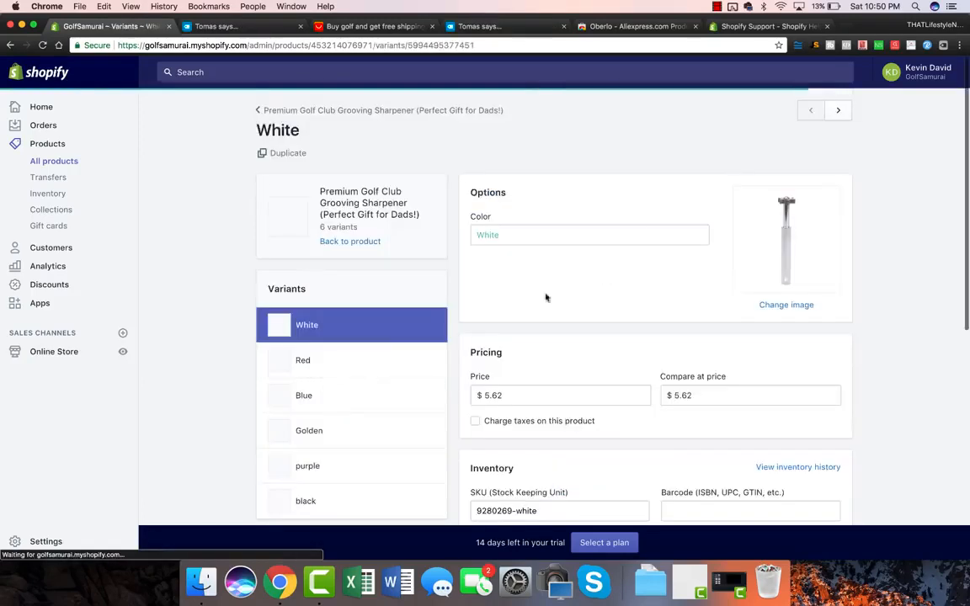
scroll(196, 291, "down", 5)
left_click(516, 304)
double_click(517, 304)
type("19")
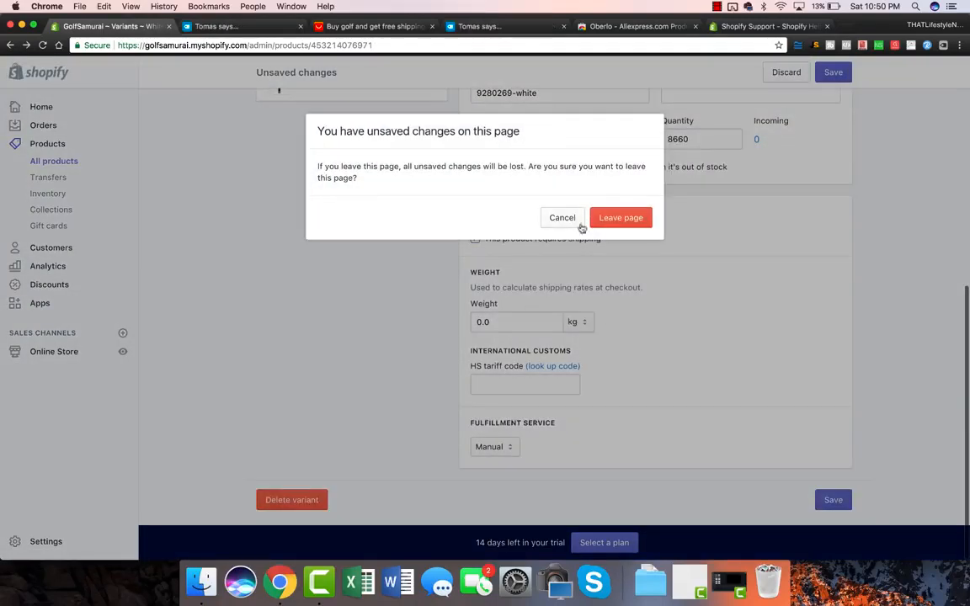
left_click(564, 219)
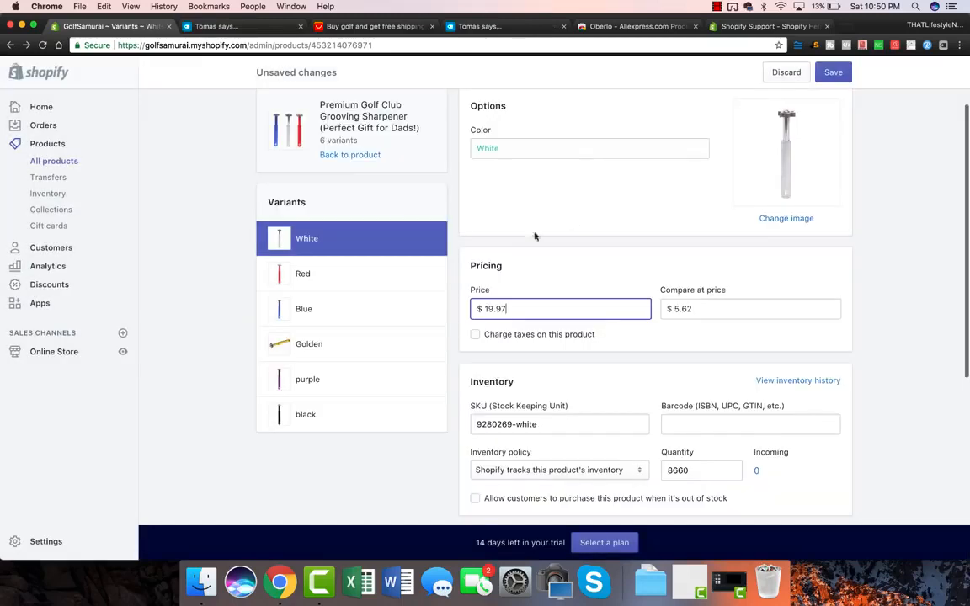
Set the White variant's compare-at price to 39.95 and save it.
scroll(497, 303, "up", 1)
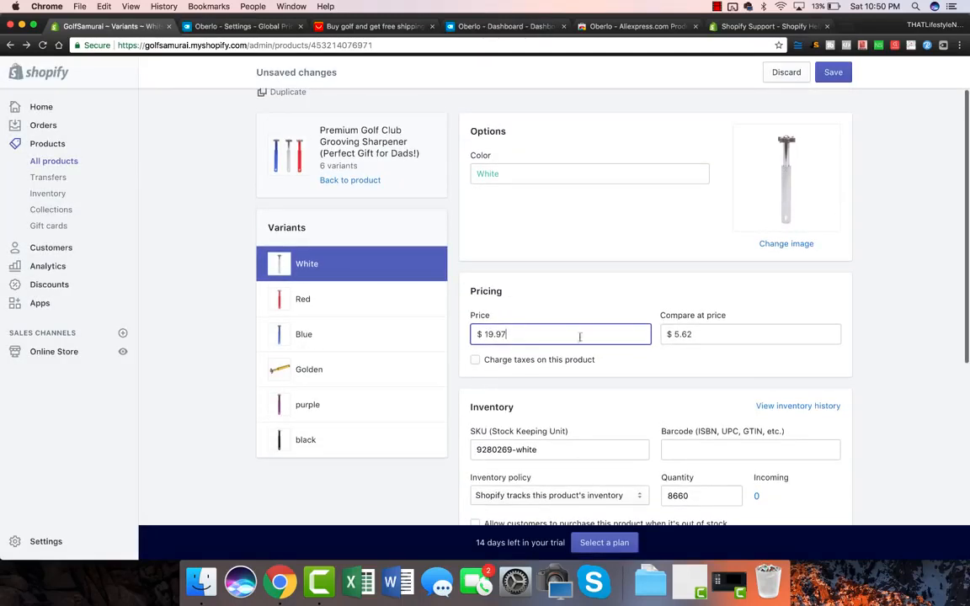
double_click(706, 333)
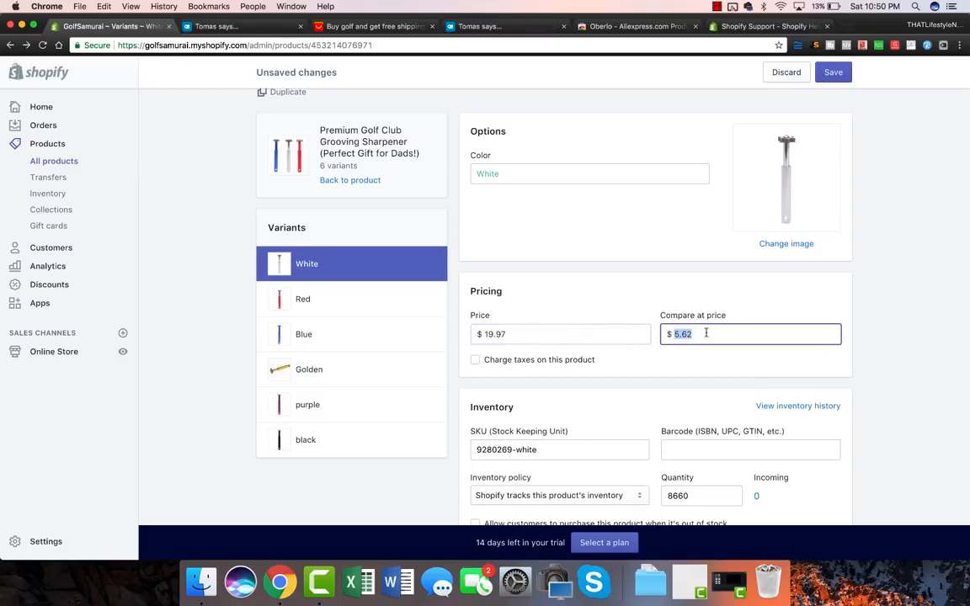
type("39")
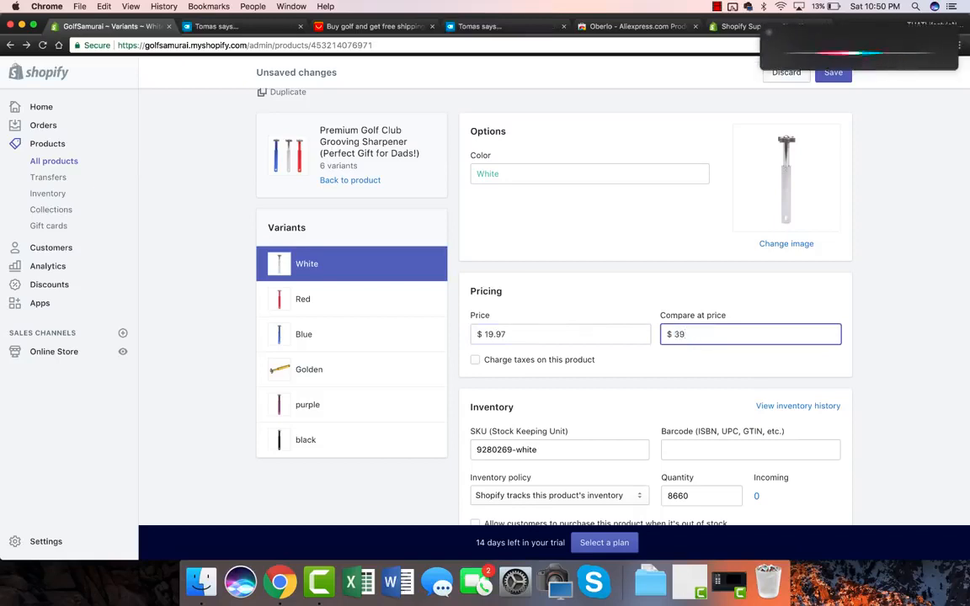
type(".95")
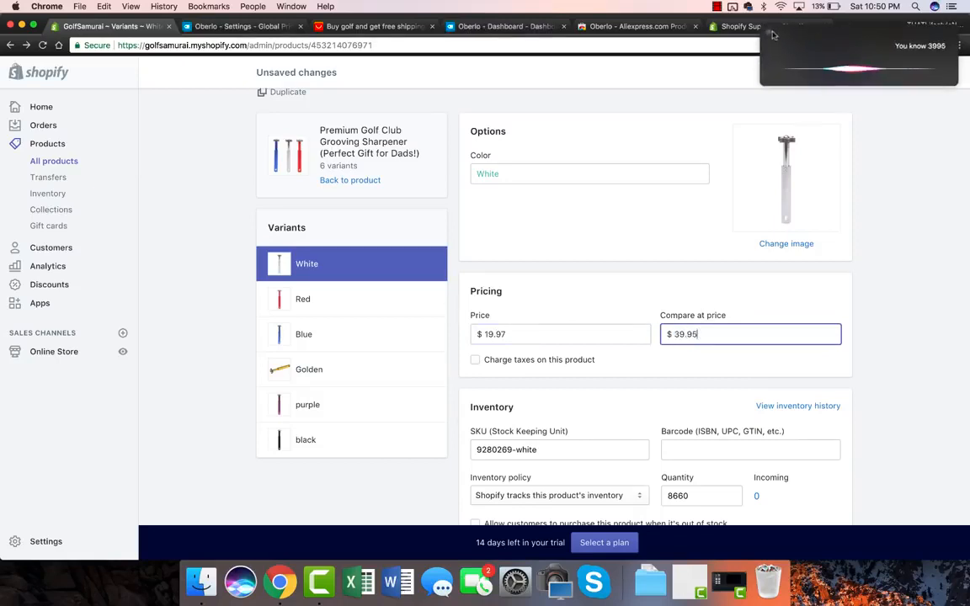
scroll(855, 254, "down", 2)
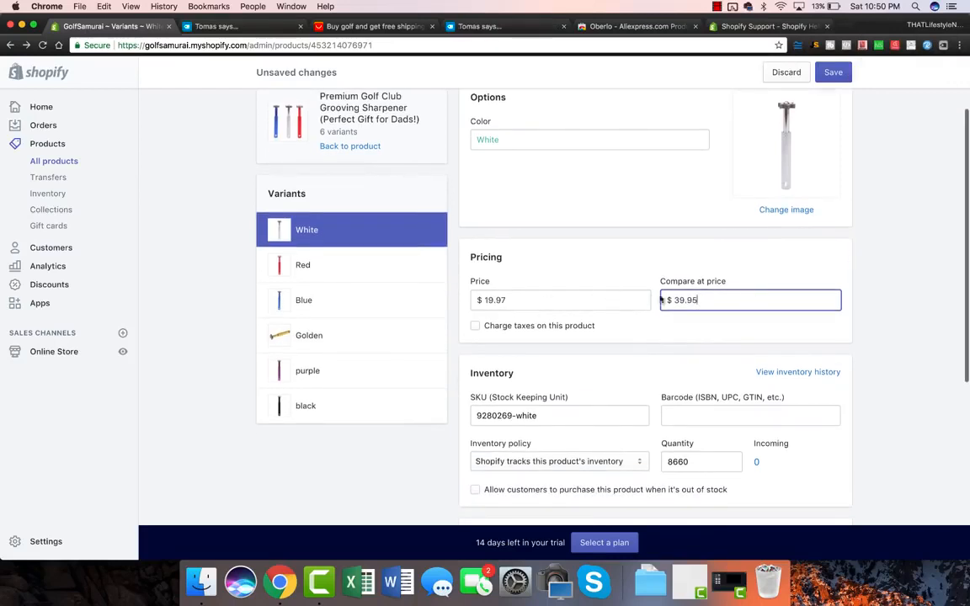
scroll(607, 296, "down", 8)
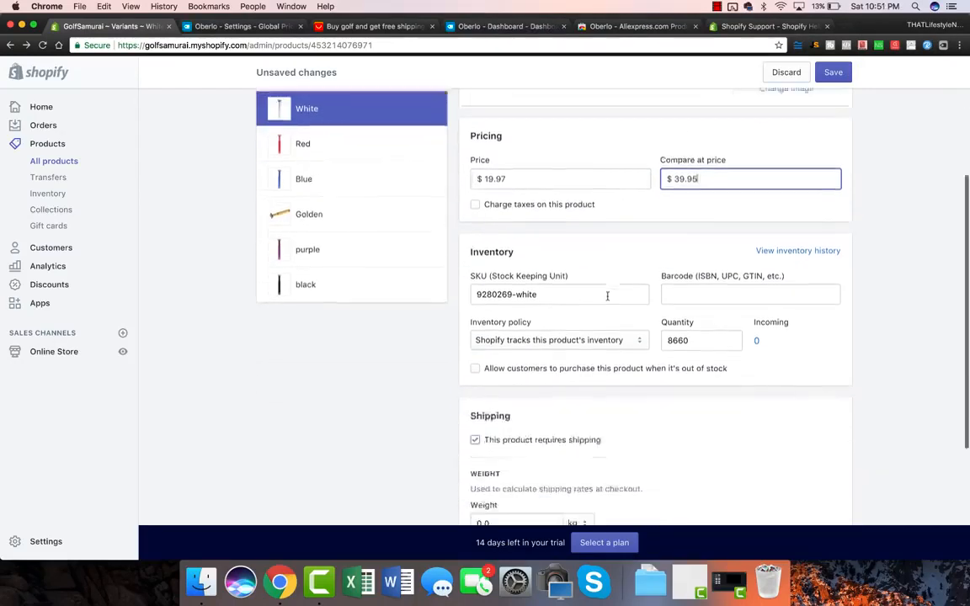
left_click(833, 500)
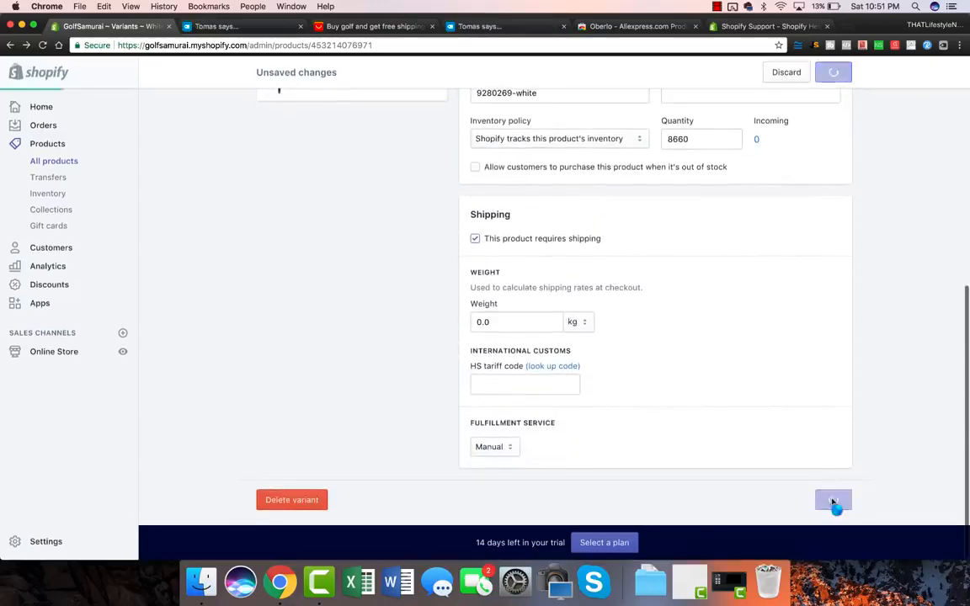
left_click(263, 27)
Check Oberlo's product cost multiplier of 2, then view the AliExpress golf results.
left_click(465, 150)
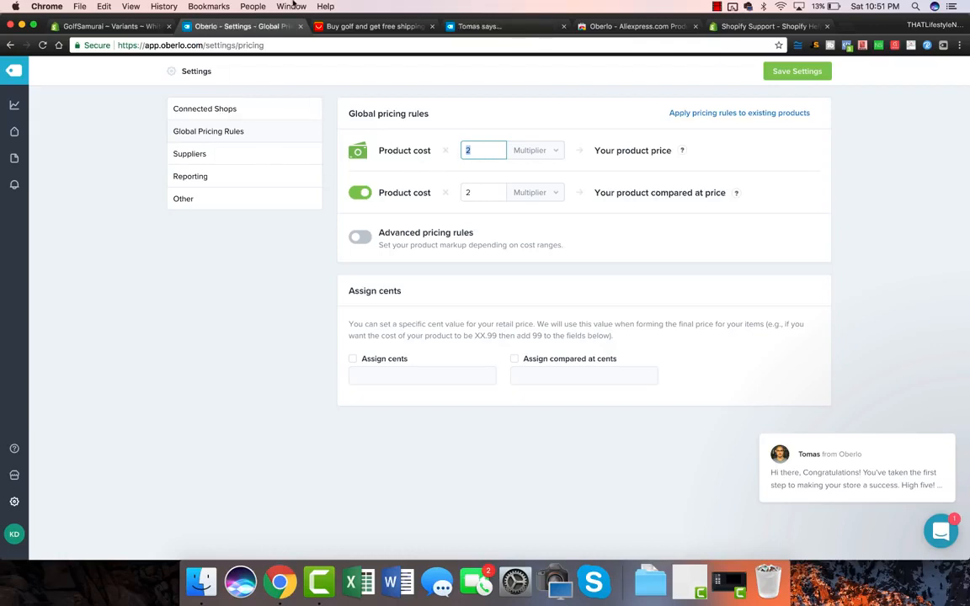
left_click(325, 26)
mouse_move(444, 276)
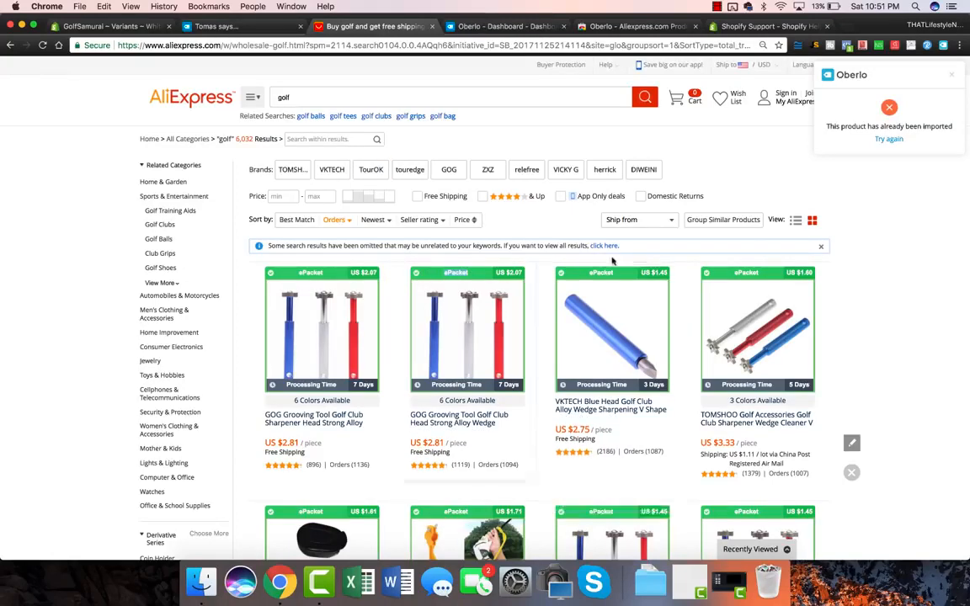
Scroll the AliExpress golf results, then go back to the sharpener's White variant in Shopify.
scroll(648, 387, "down", 5)
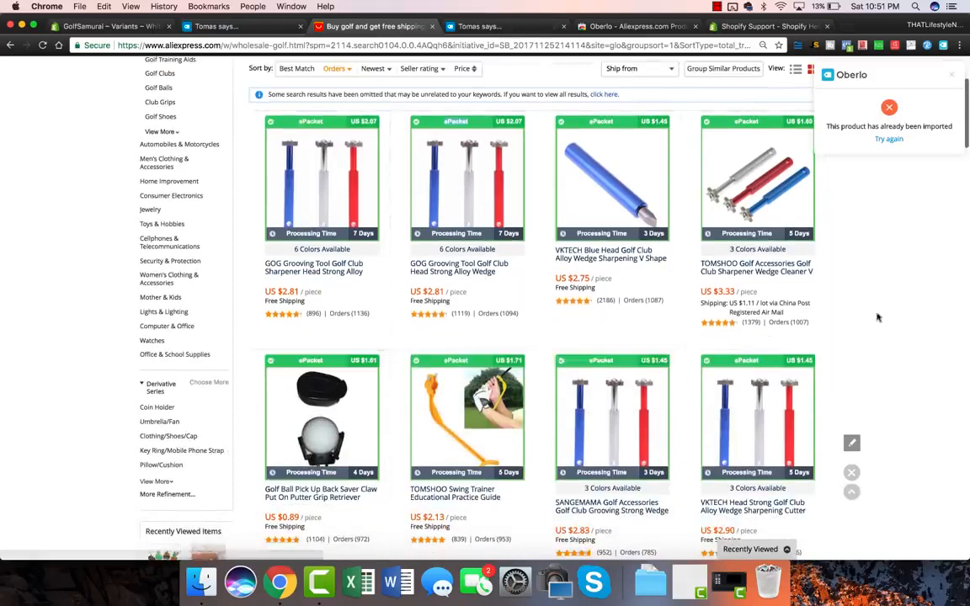
scroll(379, 337, "up", 5)
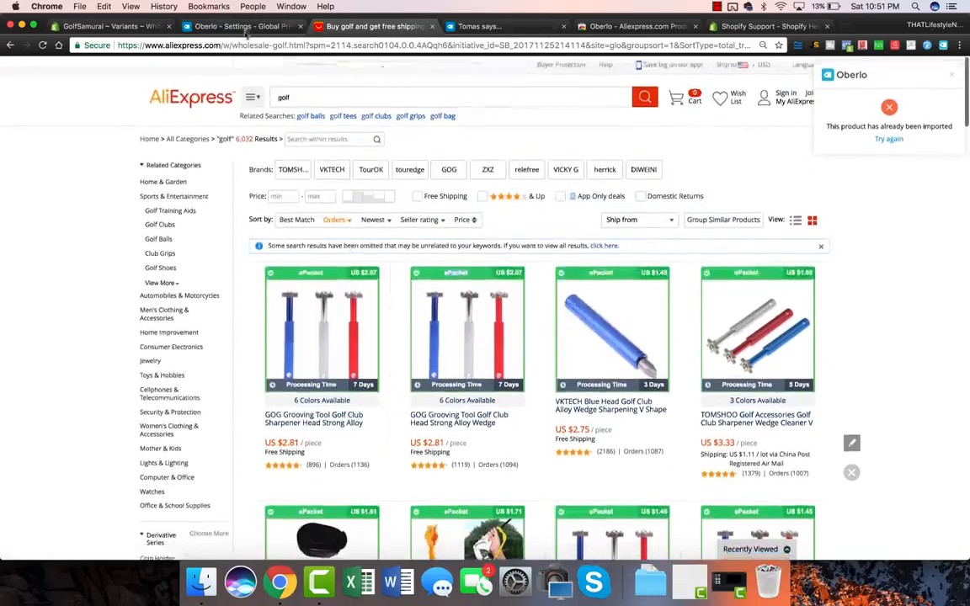
left_click(246, 30)
left_click(110, 26)
scroll(292, 260, "up", 10)
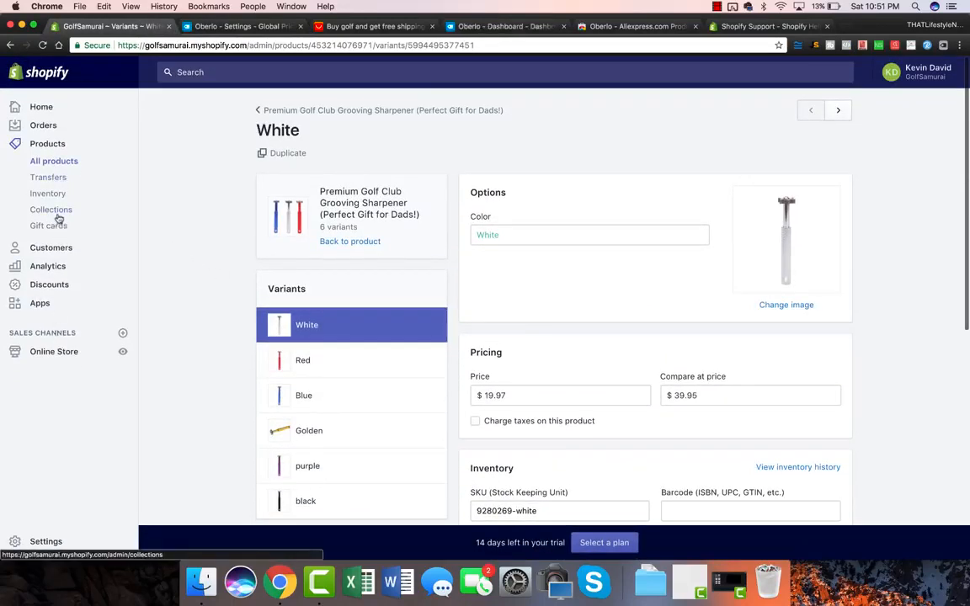
Open the Brooklyn theme's Featured collection section, keeping the Collage grid style.
left_click(53, 353)
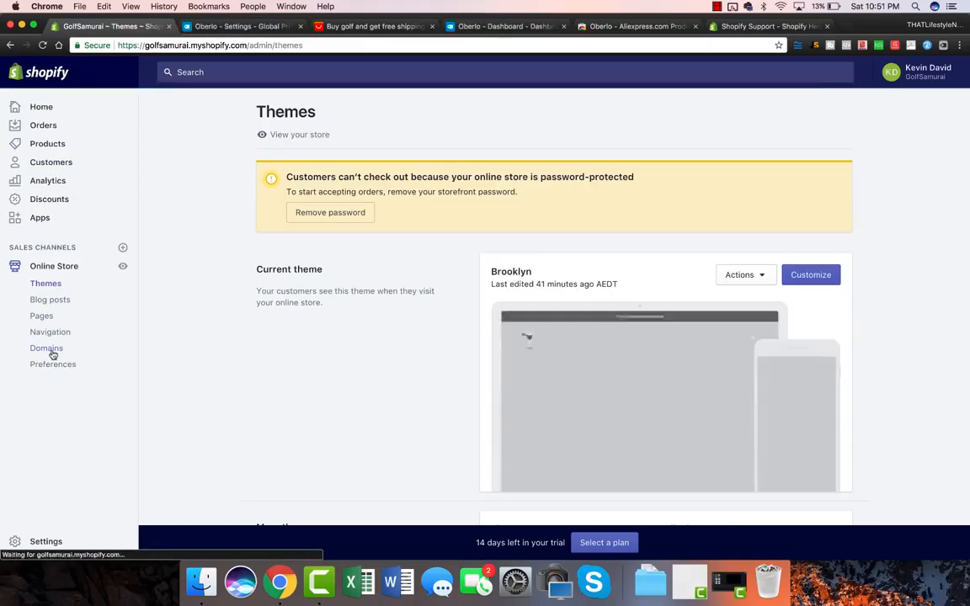
left_click(823, 279)
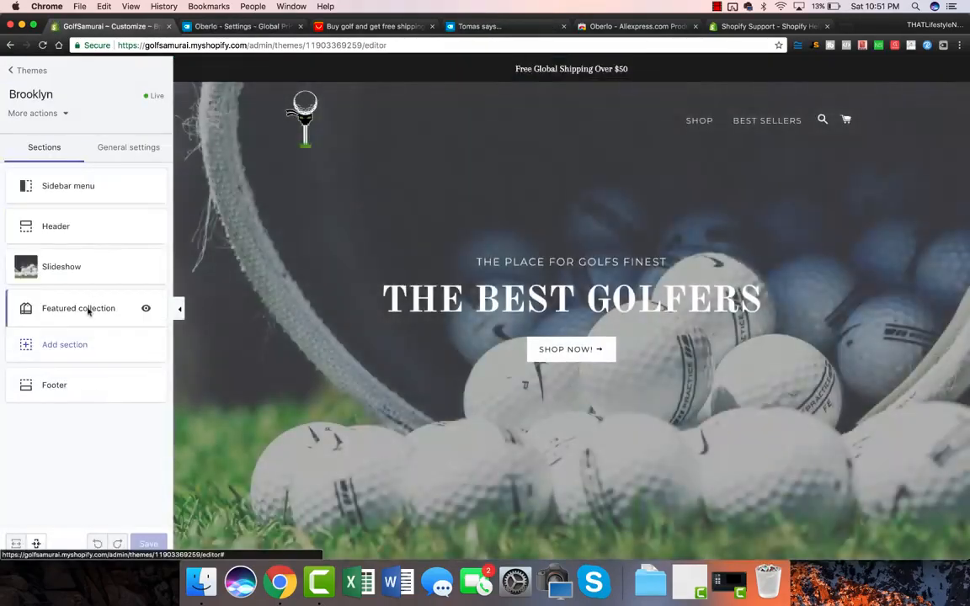
left_click(84, 308)
scroll(357, 281, "down", 1)
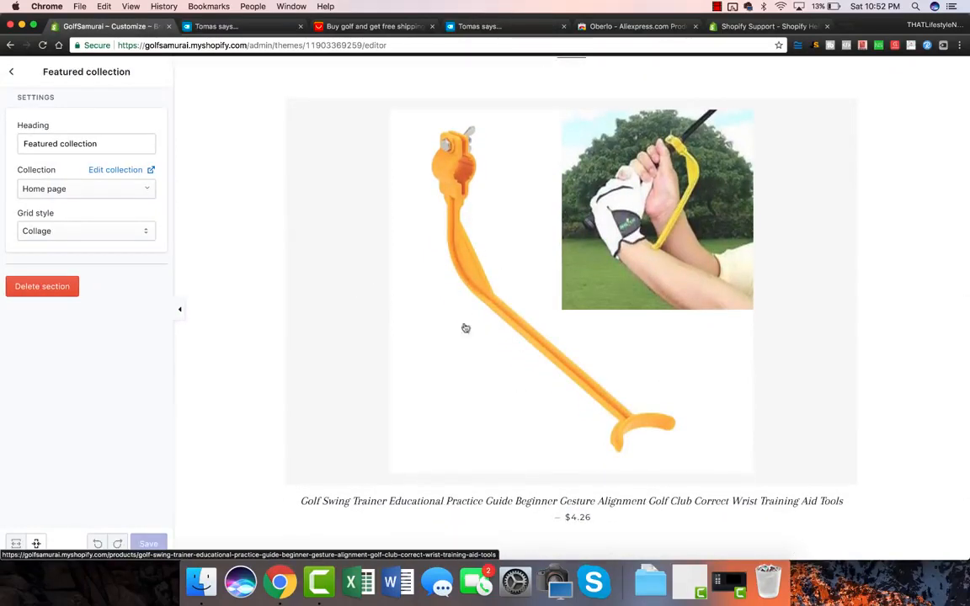
scroll(613, 100, "down", 5)
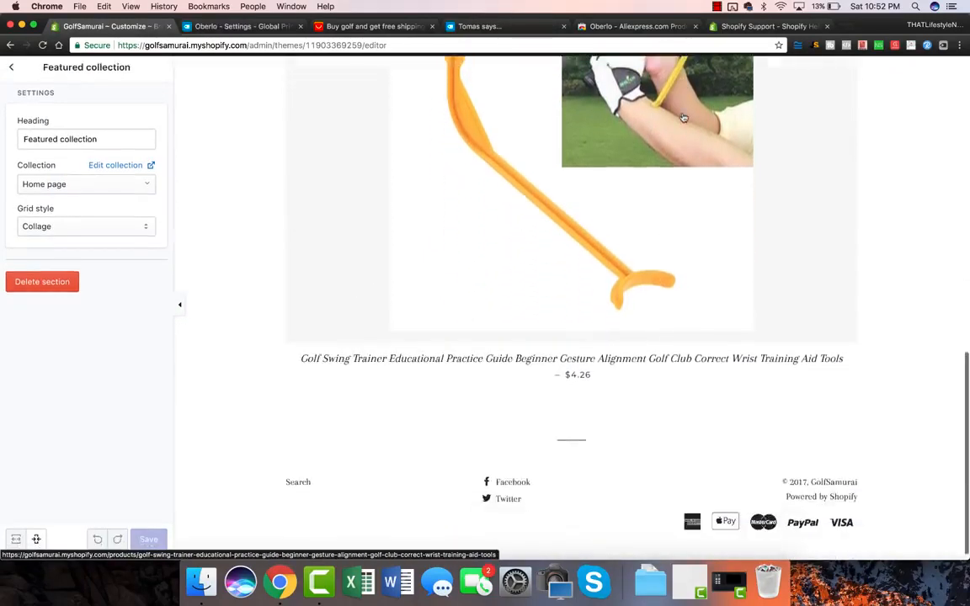
scroll(683, 117, "up", 6)
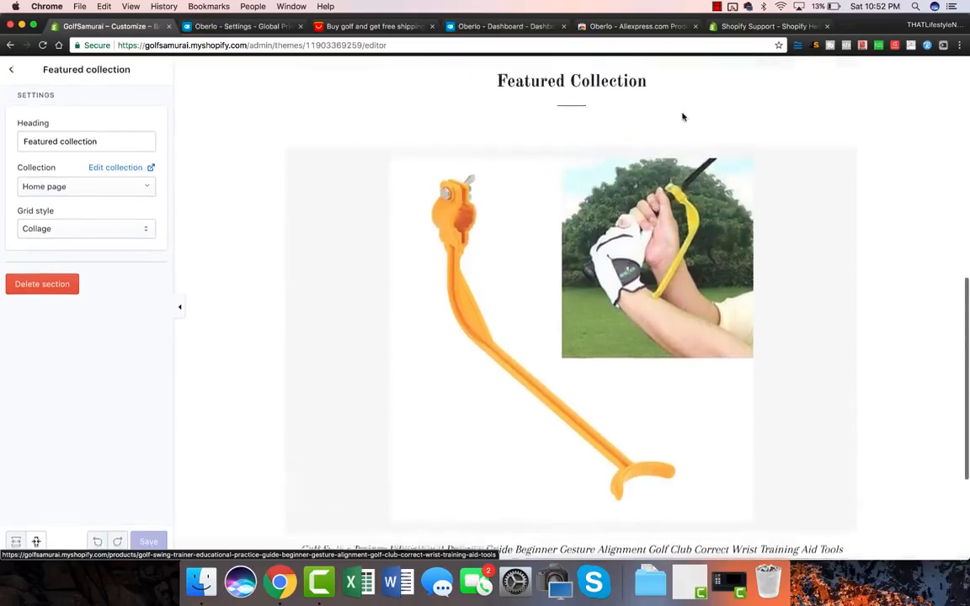
left_click(71, 232)
left_click(71, 232)
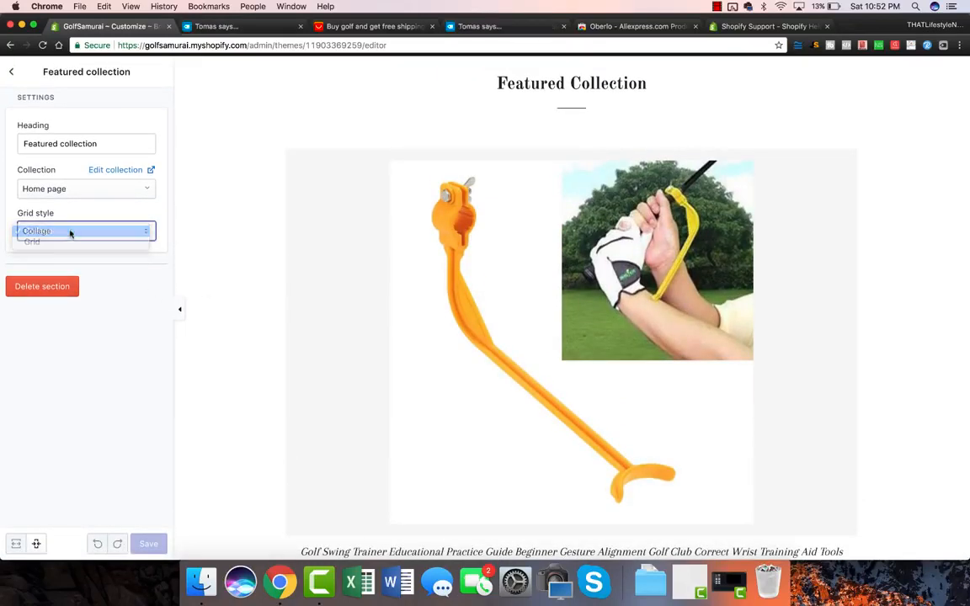
left_click(13, 77)
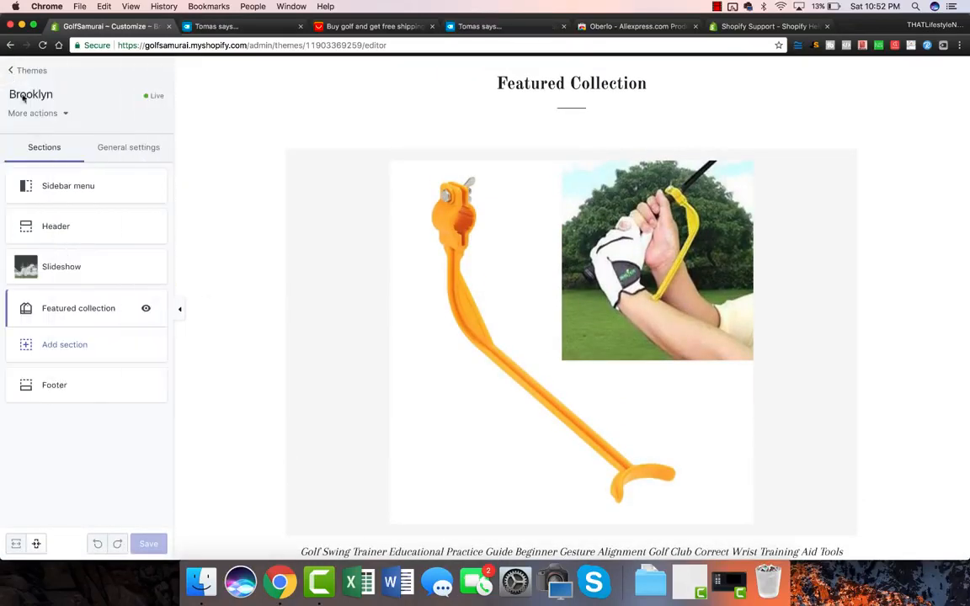
left_click(34, 310)
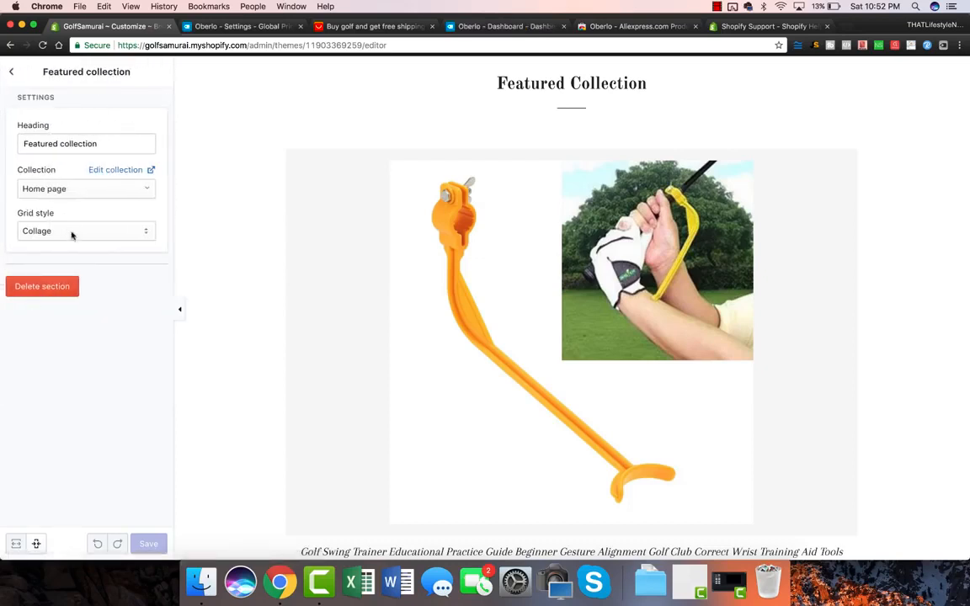
Set the section's collection to None and start adding a new collection.
left_click(75, 192)
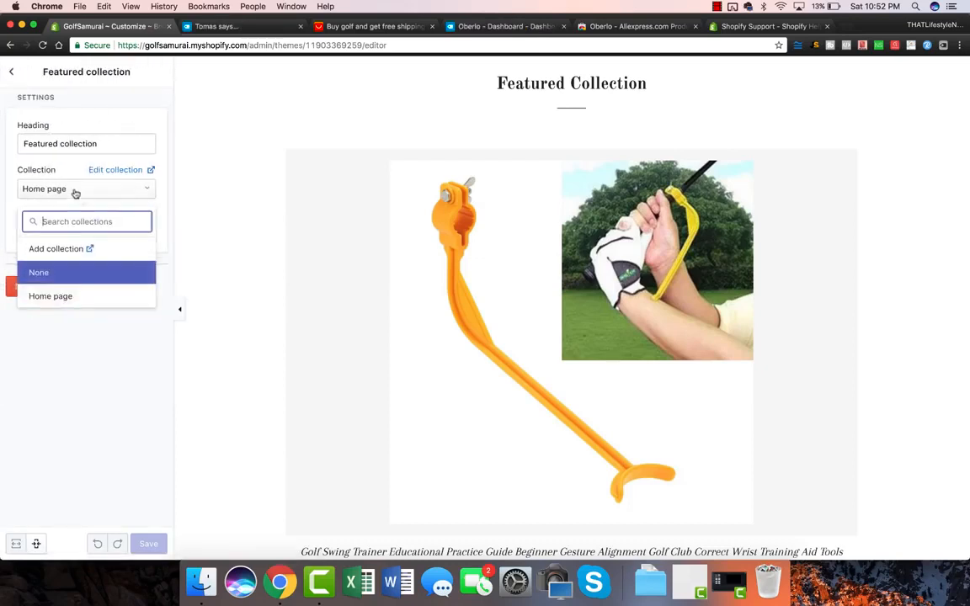
left_click(60, 272)
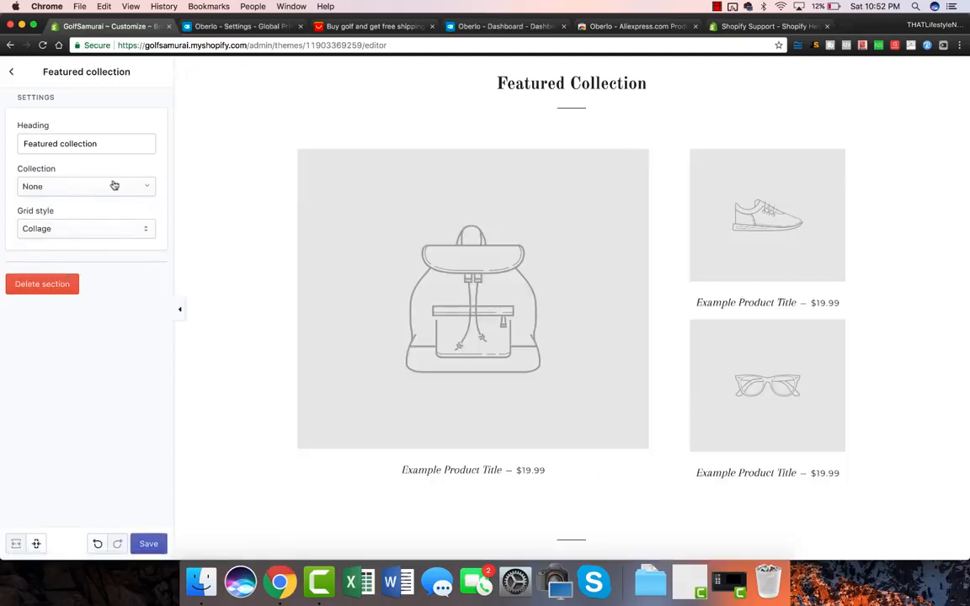
left_click(115, 186)
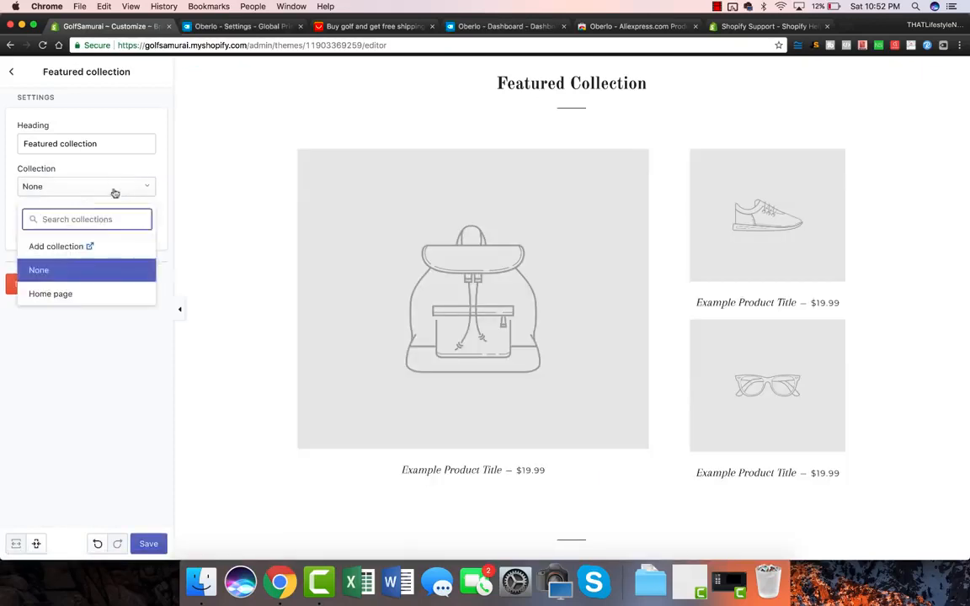
left_click(68, 249)
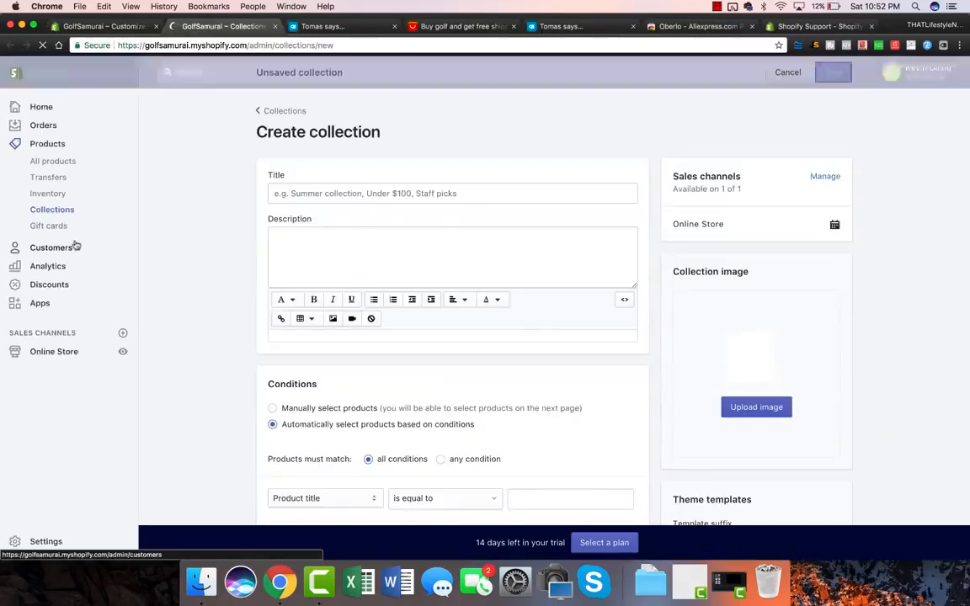
Enter title 'Featured Collection 1', description 'The Best Golf Accessories for the Modern Golfer', and manual product selection.
left_click(313, 194)
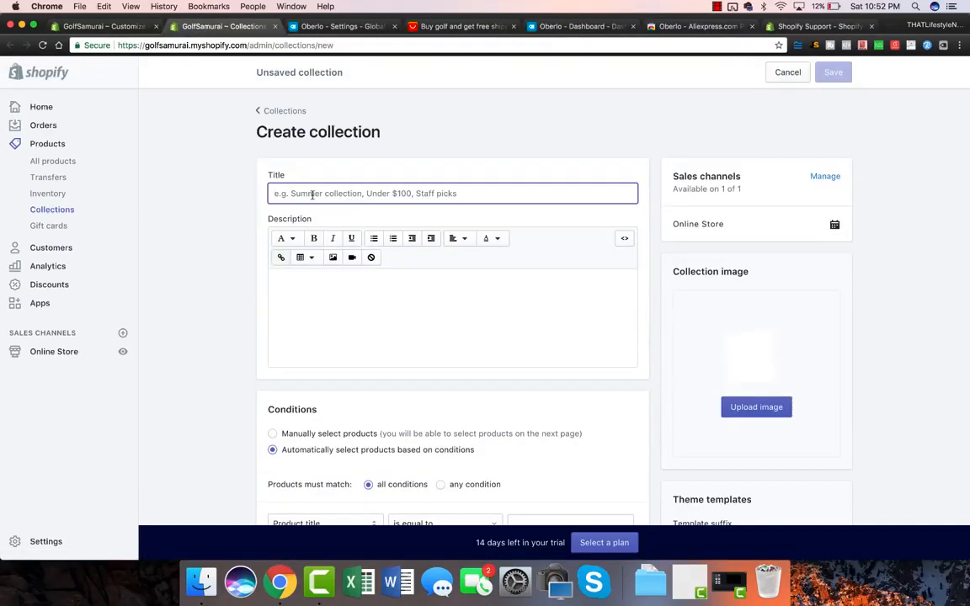
type("Featured C")
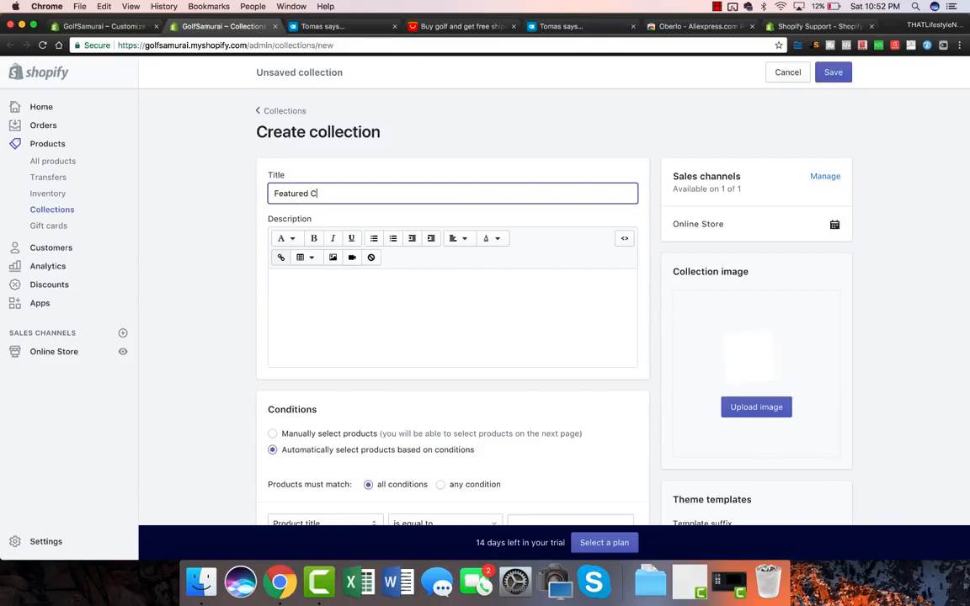
type("ollection 1")
left_click(322, 343)
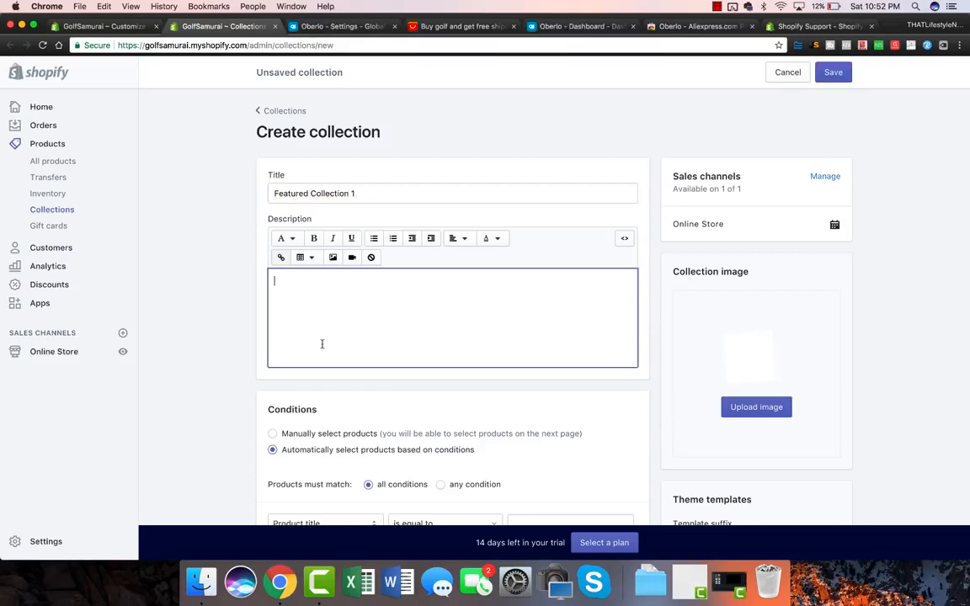
scroll(322, 344, "down", 5)
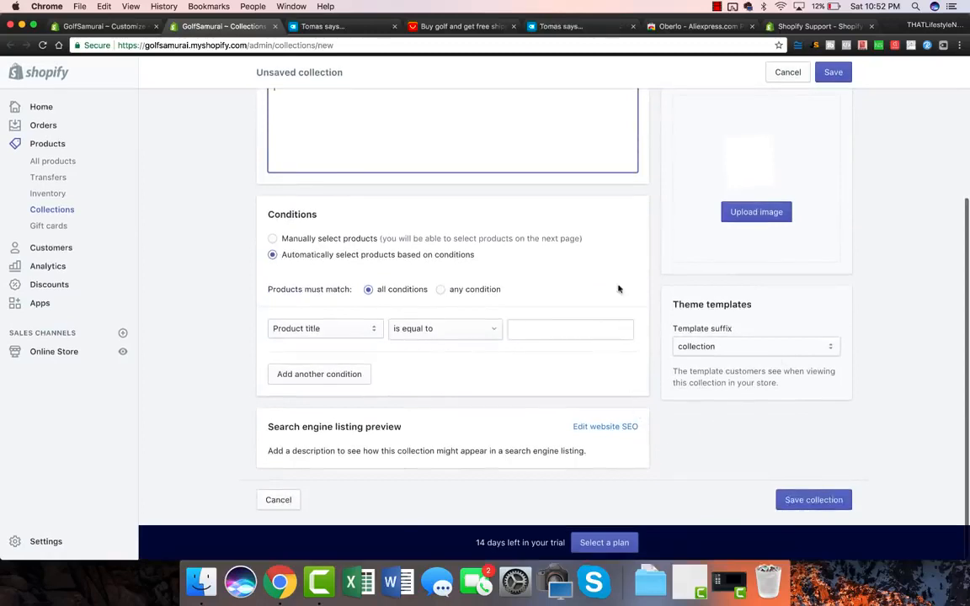
scroll(618, 288, "up", 5)
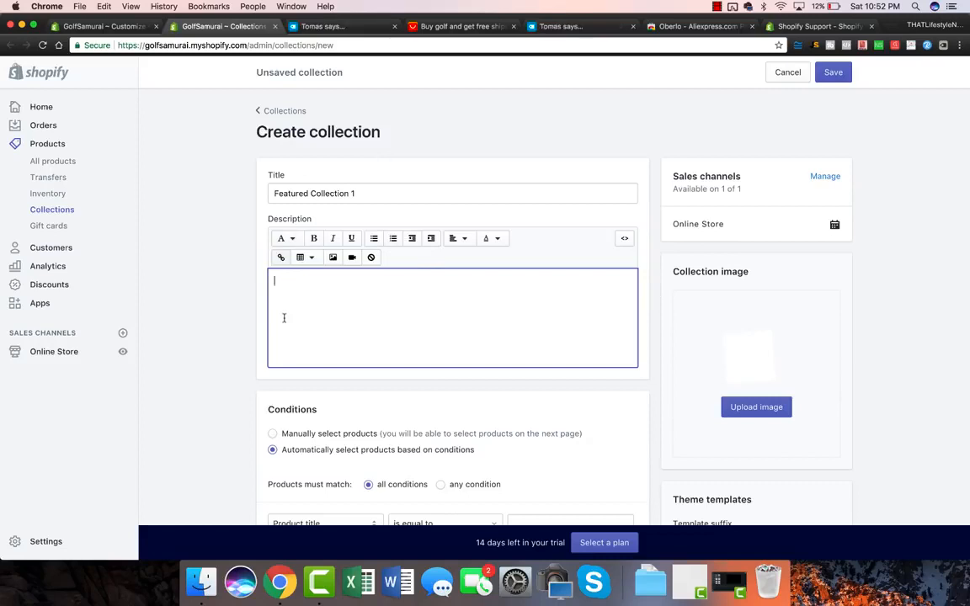
scroll(232, 325, "down", 2)
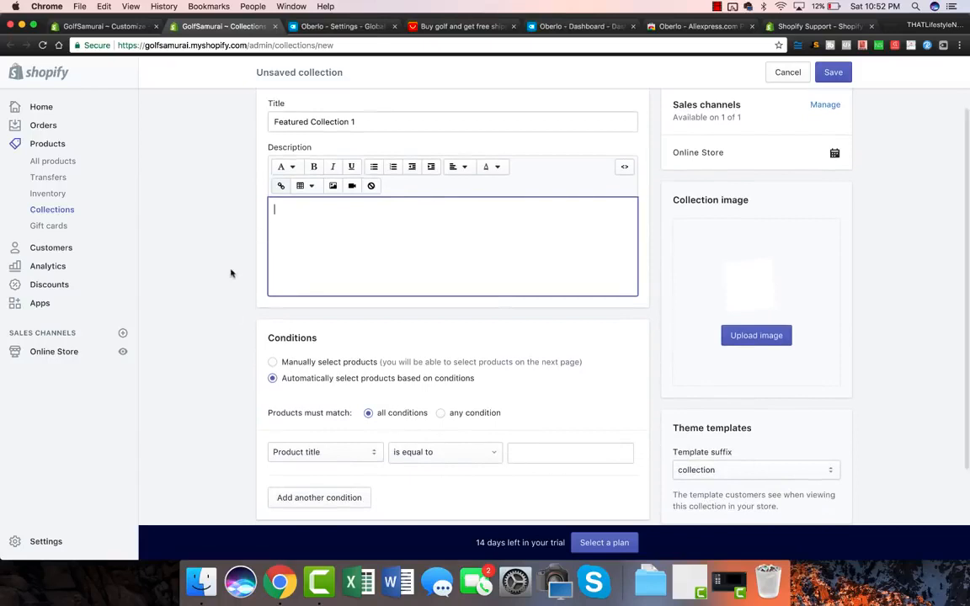
type("Th")
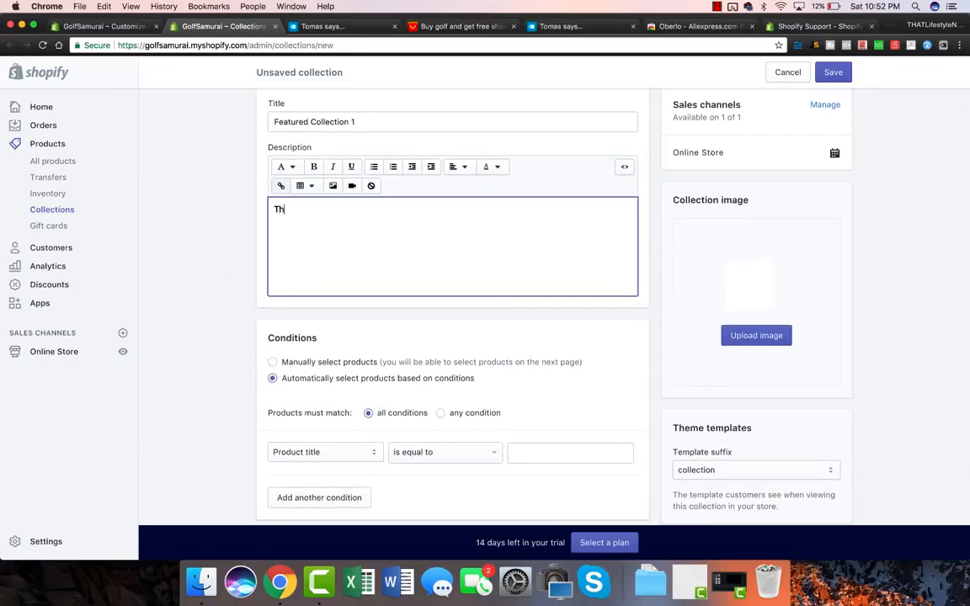
type("e Best Golf Accessories for the Modern Golfer")
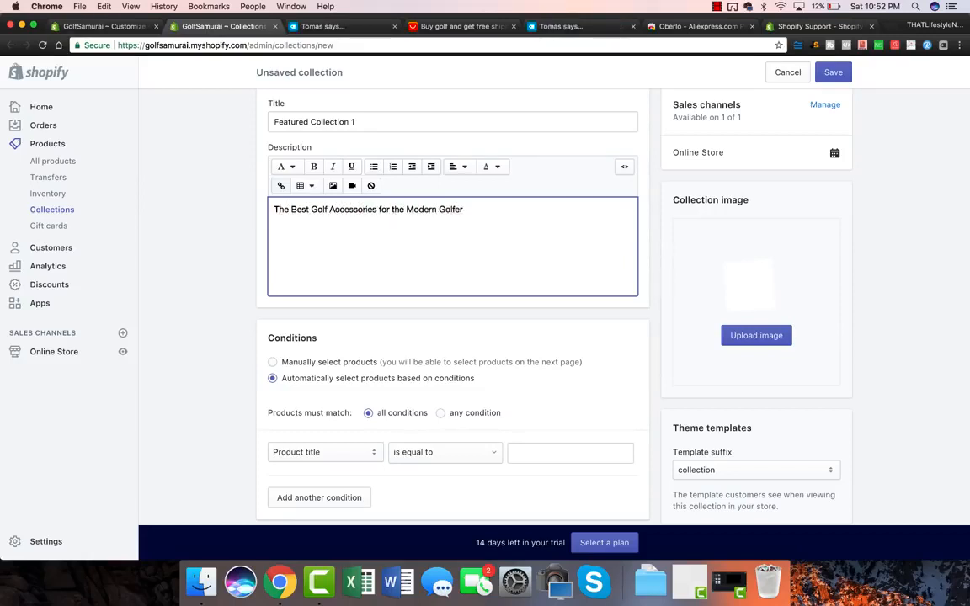
left_click(186, 335)
scroll(195, 331, "down", 2)
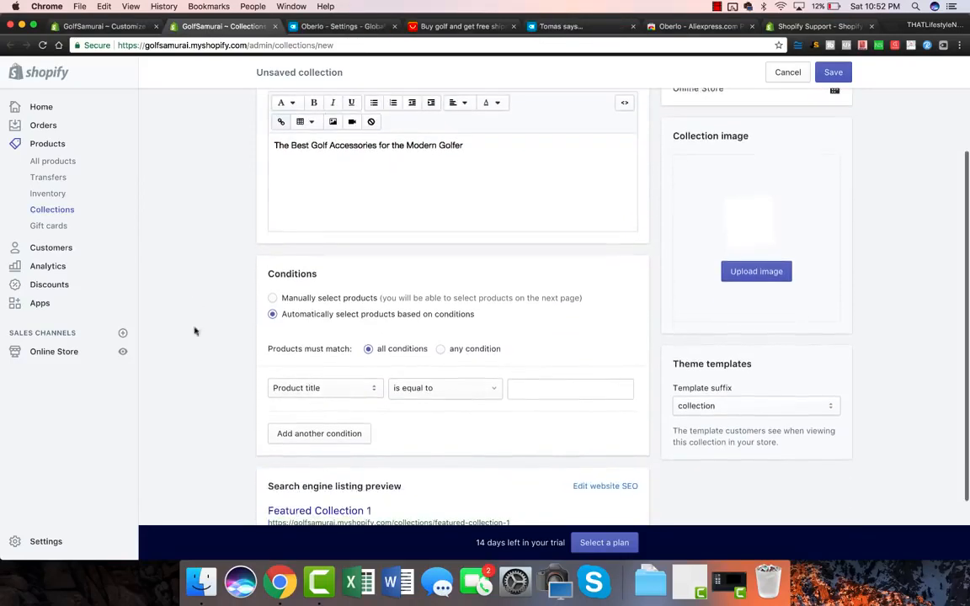
left_click(273, 299)
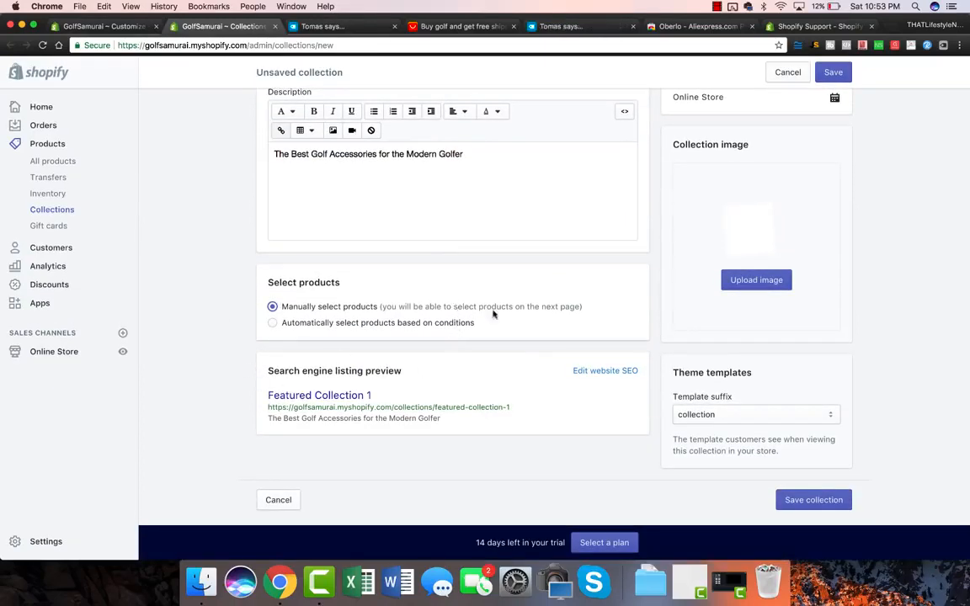
Save Featured Collection 1 and add the golf ball retriever, swing trainer and grooving sharpener.
left_click(793, 500)
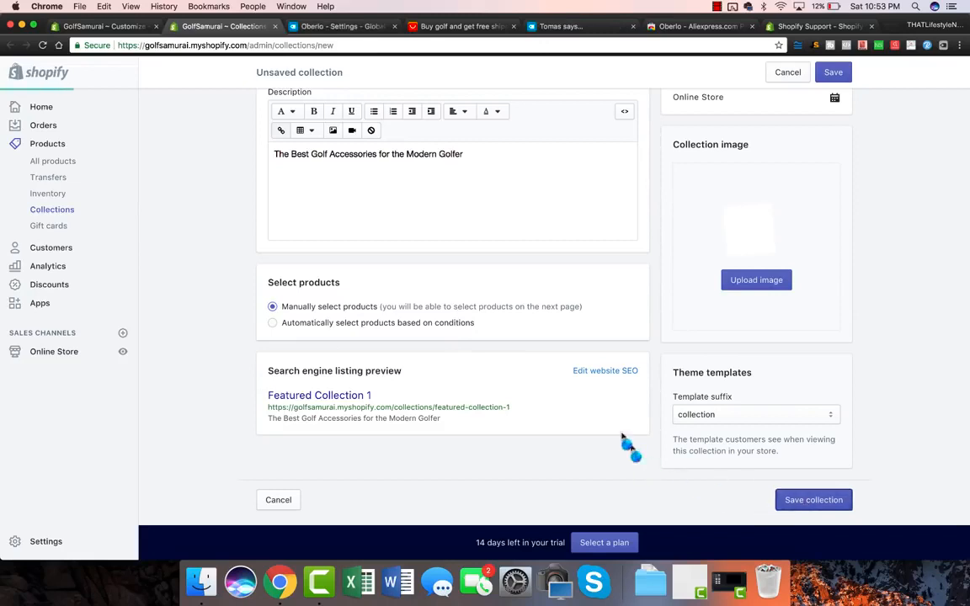
scroll(220, 280, "down", 3)
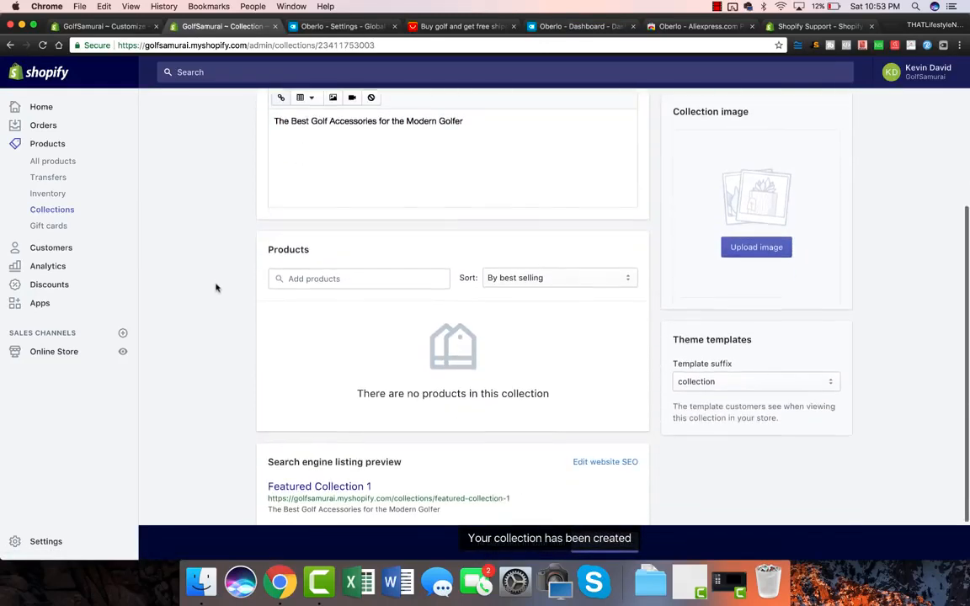
left_click(360, 274)
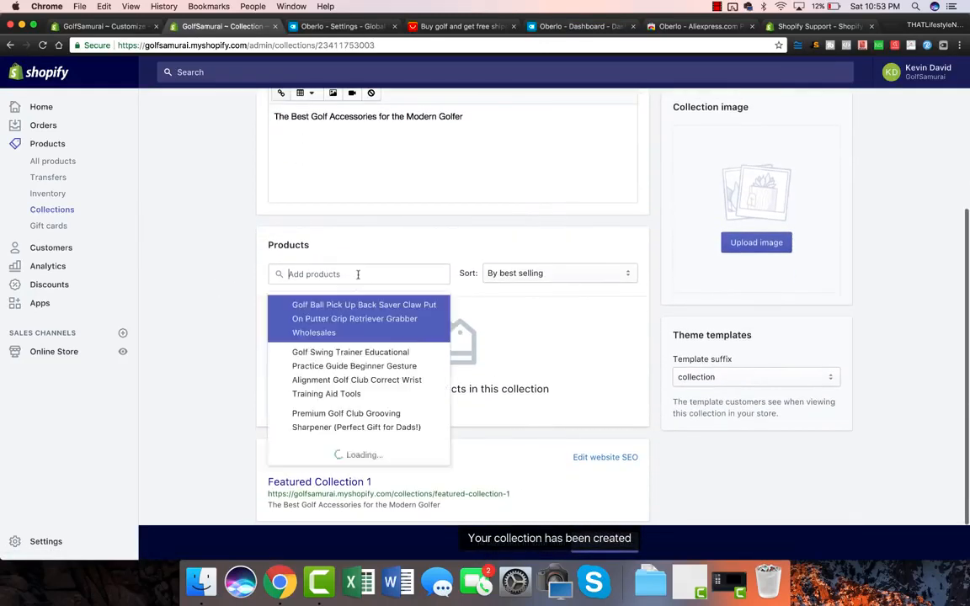
left_click(313, 314)
left_click(307, 383)
left_click(305, 417)
left_click(210, 361)
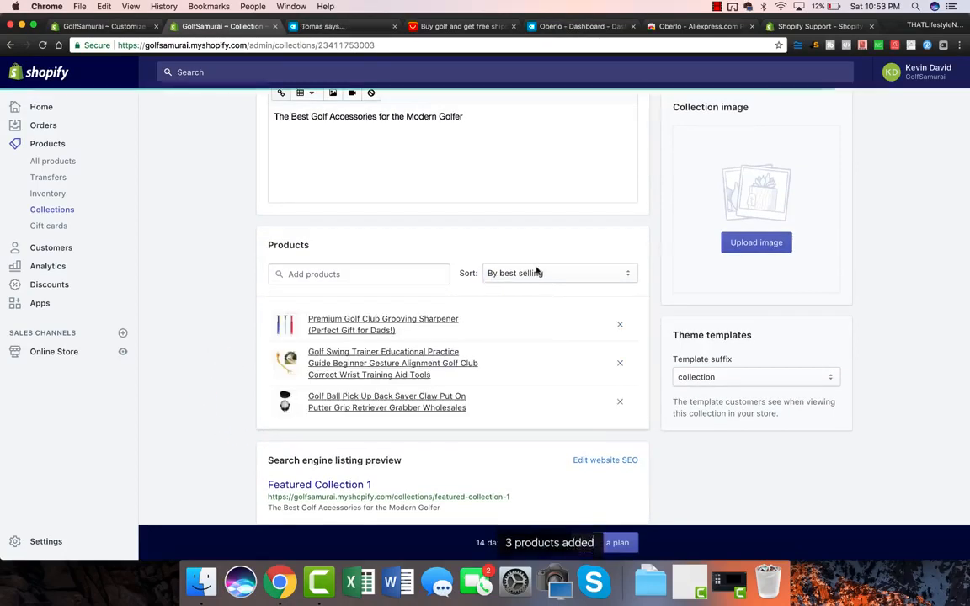
scroll(699, 252, "down", 1)
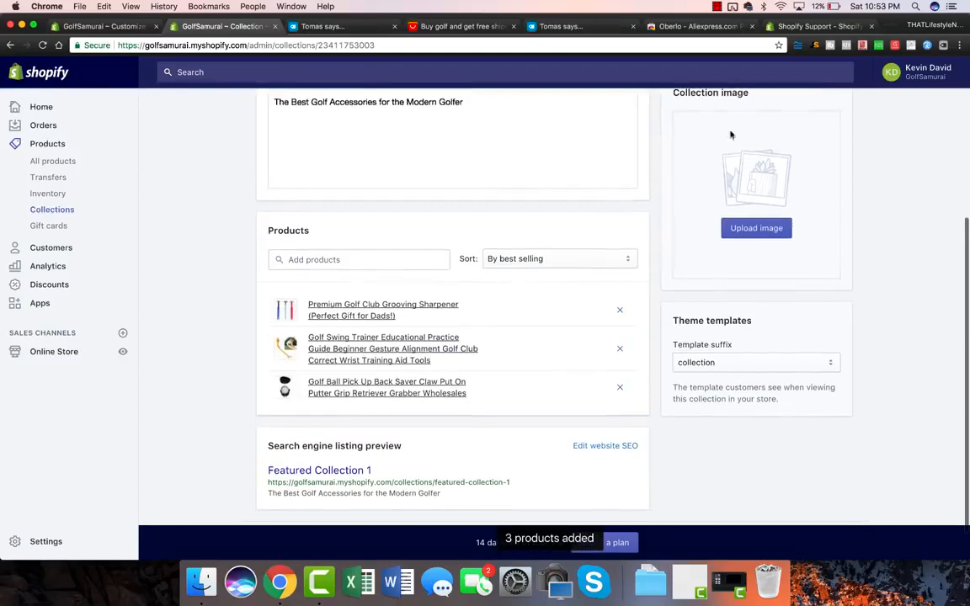
scroll(666, 213, "down", 2)
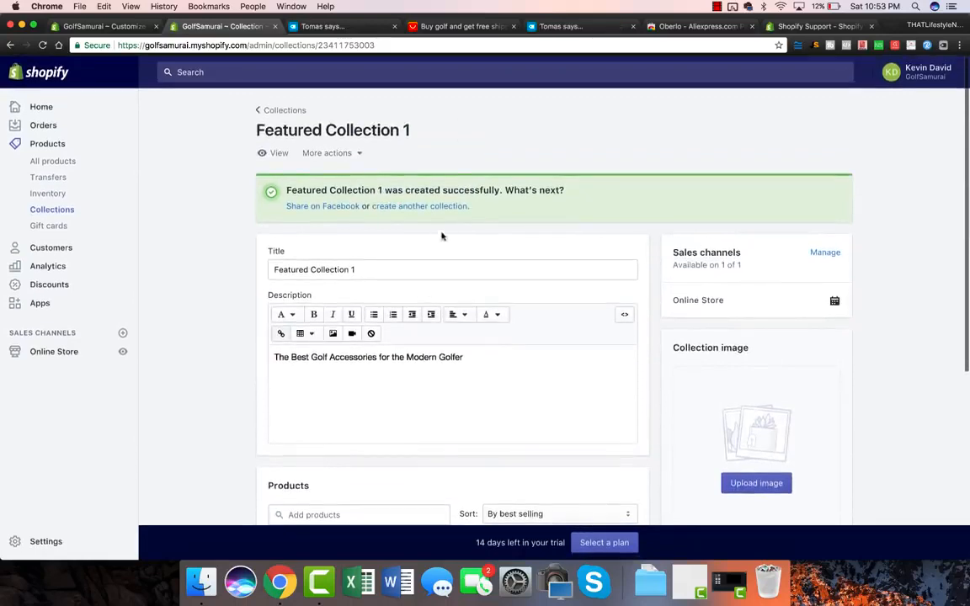
left_click(132, 28)
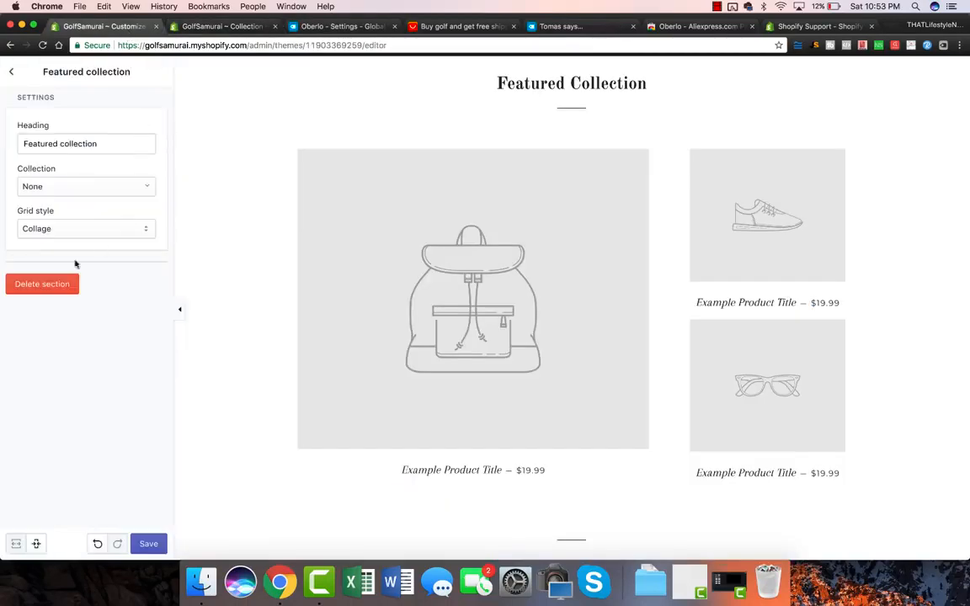
Reload the editor and set the Featured collection section to Featured Collection 1.
left_click(83, 187)
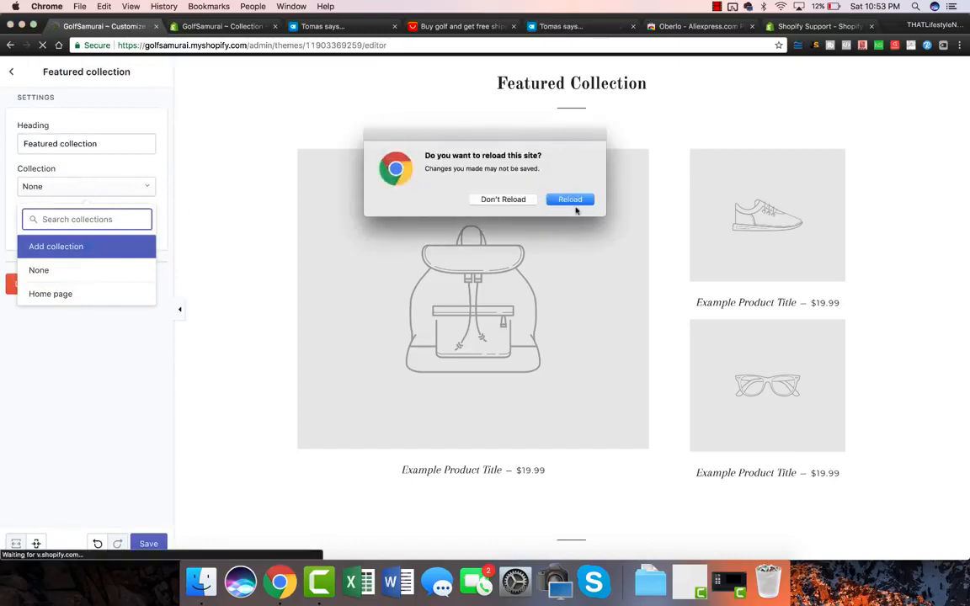
left_click(567, 199)
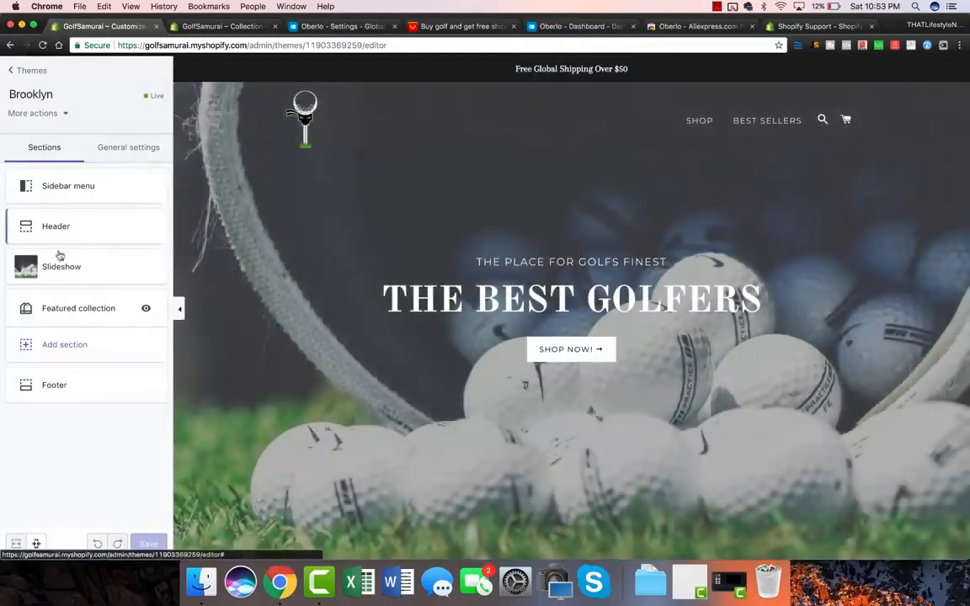
left_click(81, 310)
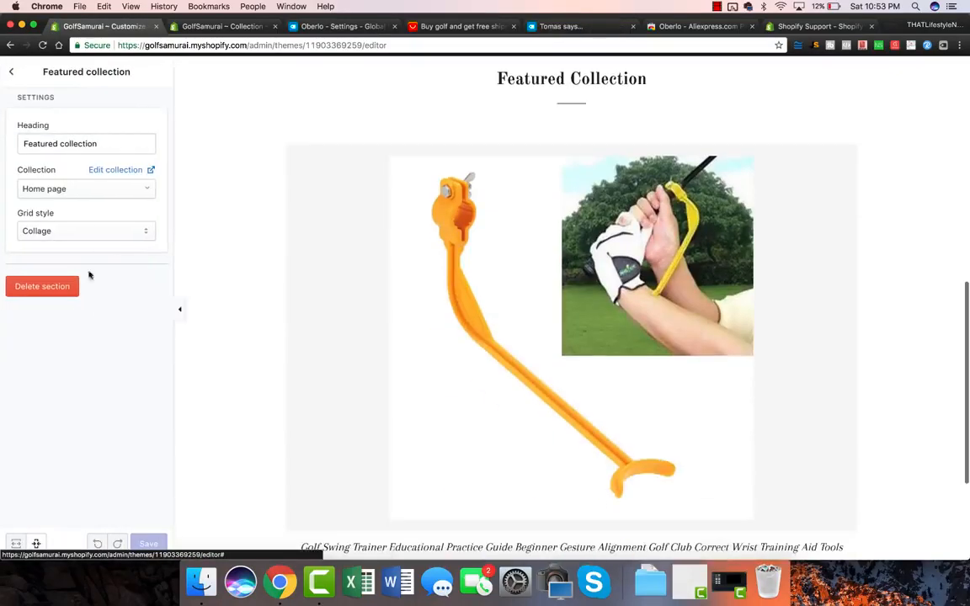
left_click(73, 195)
left_click(46, 297)
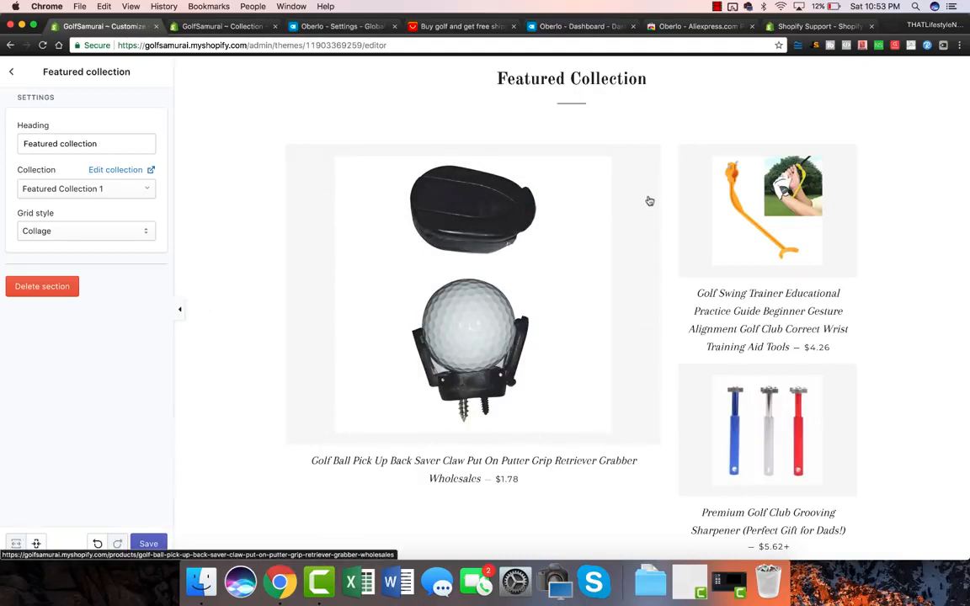
scroll(639, 168, "up", 3)
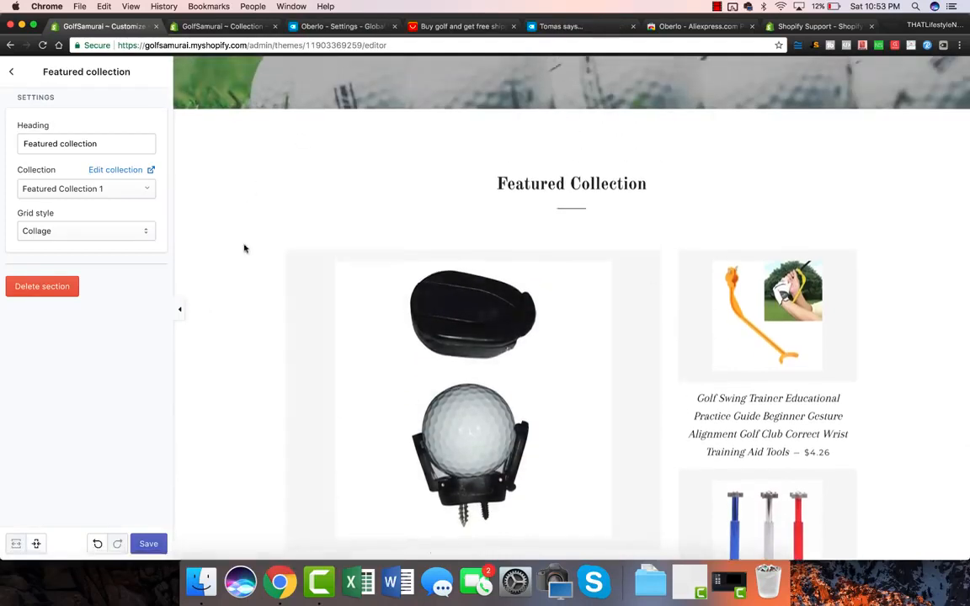
scroll(244, 249, "down", 3)
Set the theme's product background colour to #ffffff, save, and return to Themes.
left_click(15, 73)
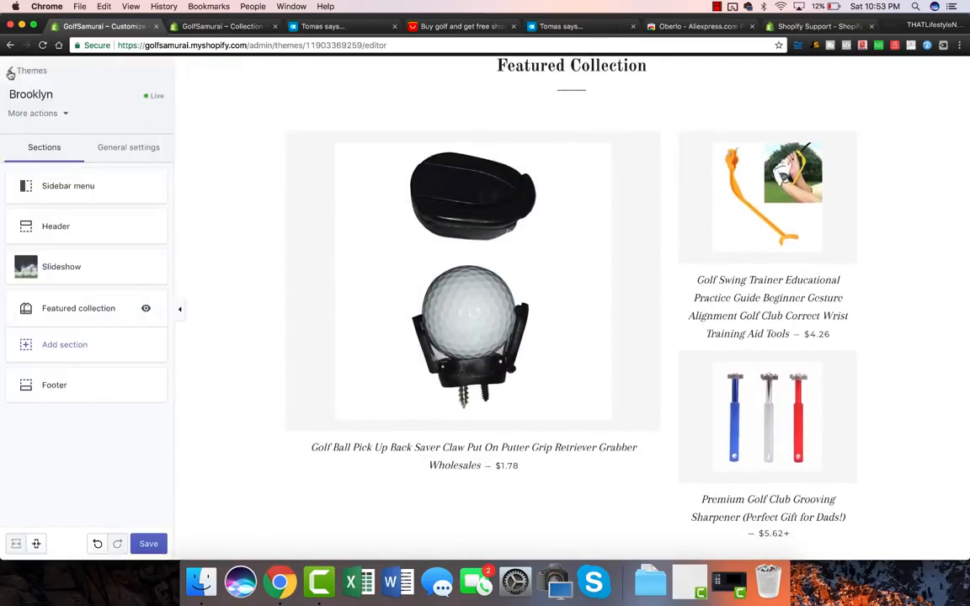
left_click(113, 154)
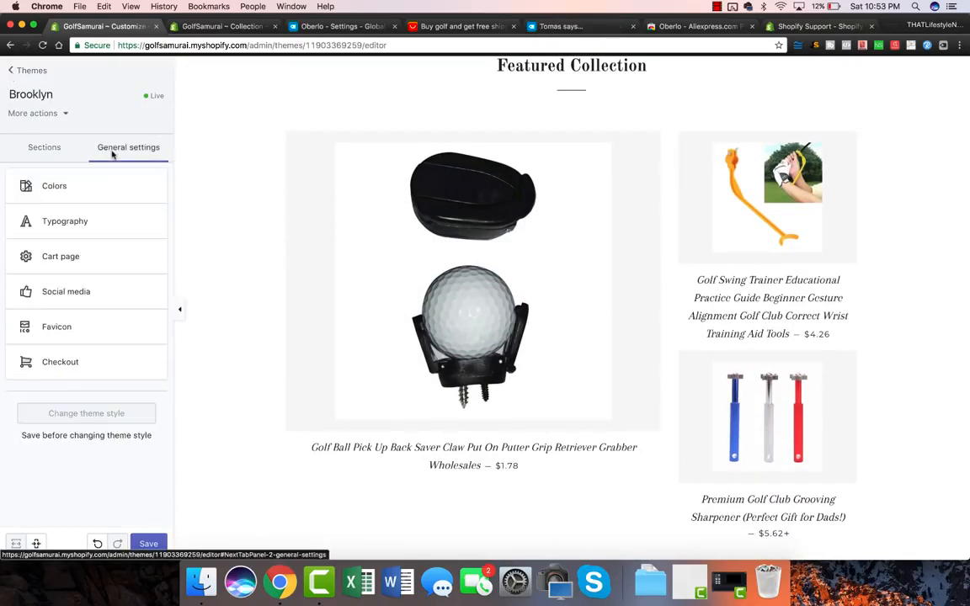
left_click(57, 190)
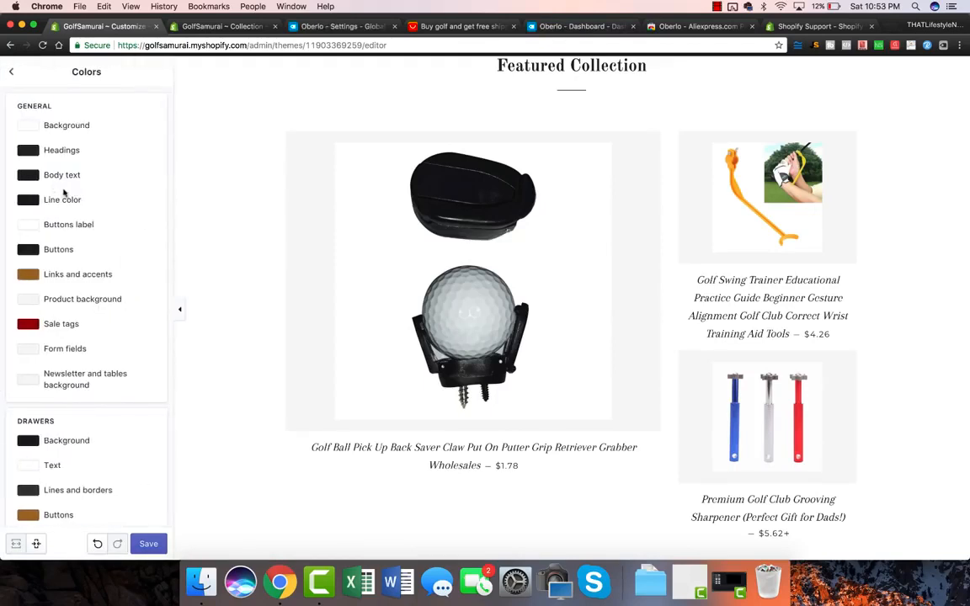
left_click(29, 299)
left_click_drag(50, 329, 3, 283)
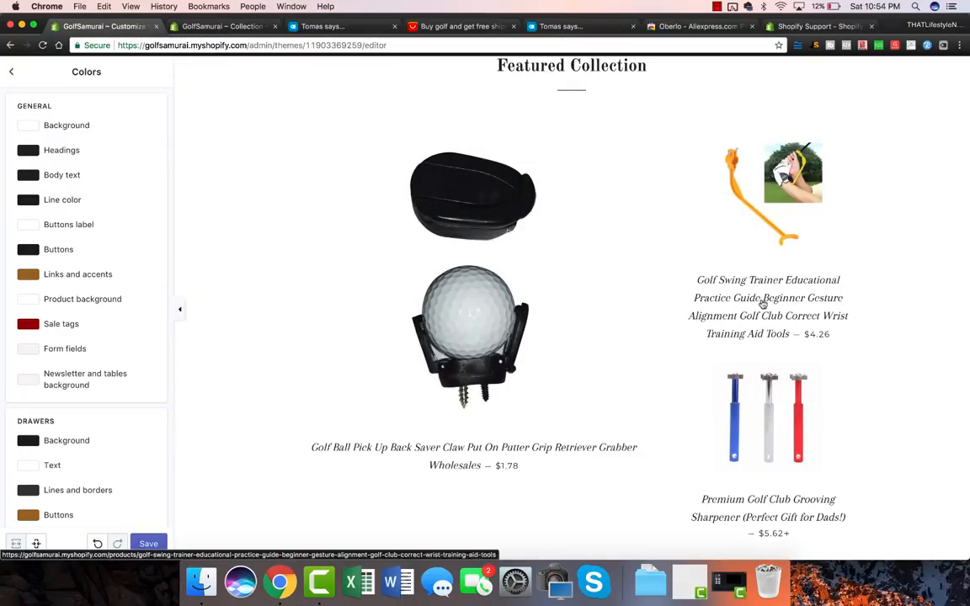
scroll(788, 336, "down", 3)
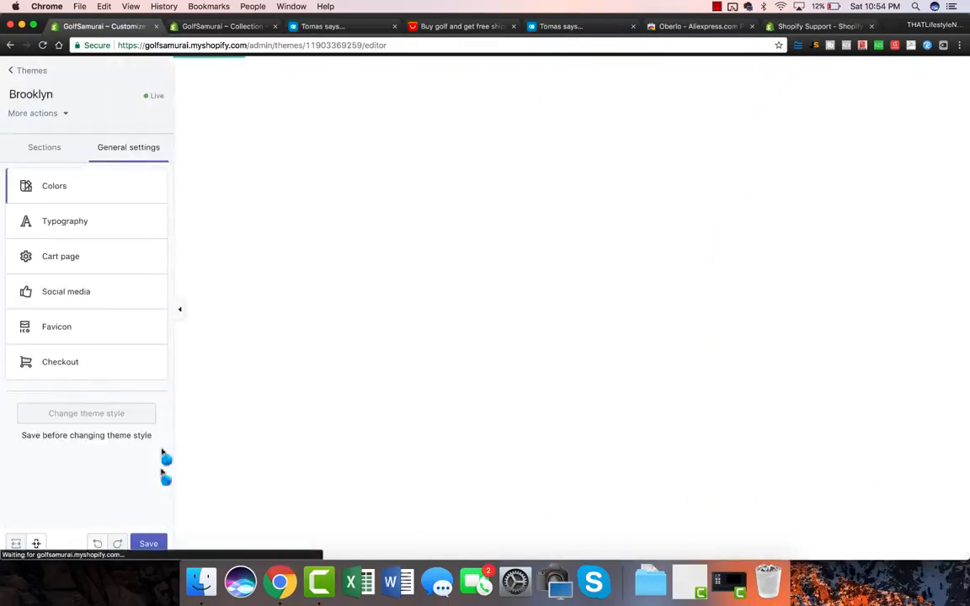
left_click(148, 544)
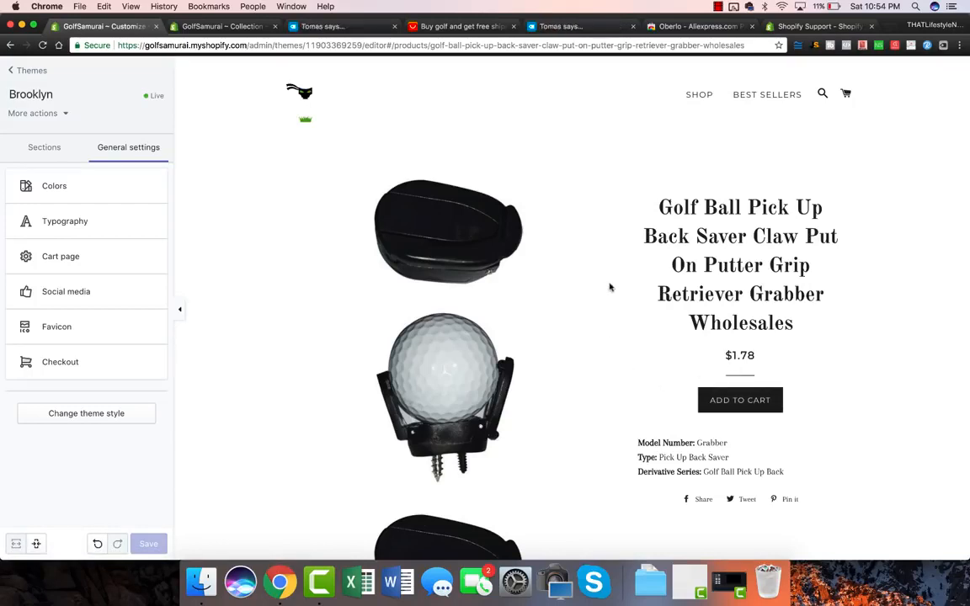
left_click(12, 70)
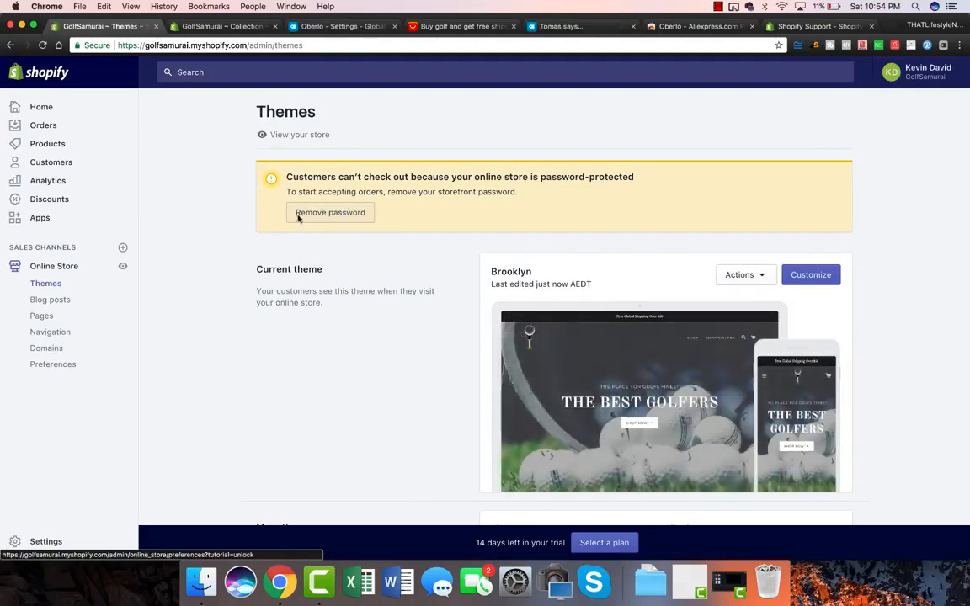
Search the Shopify App Store for 'spin' and install the Spin-a-Sale app.
left_click(45, 220)
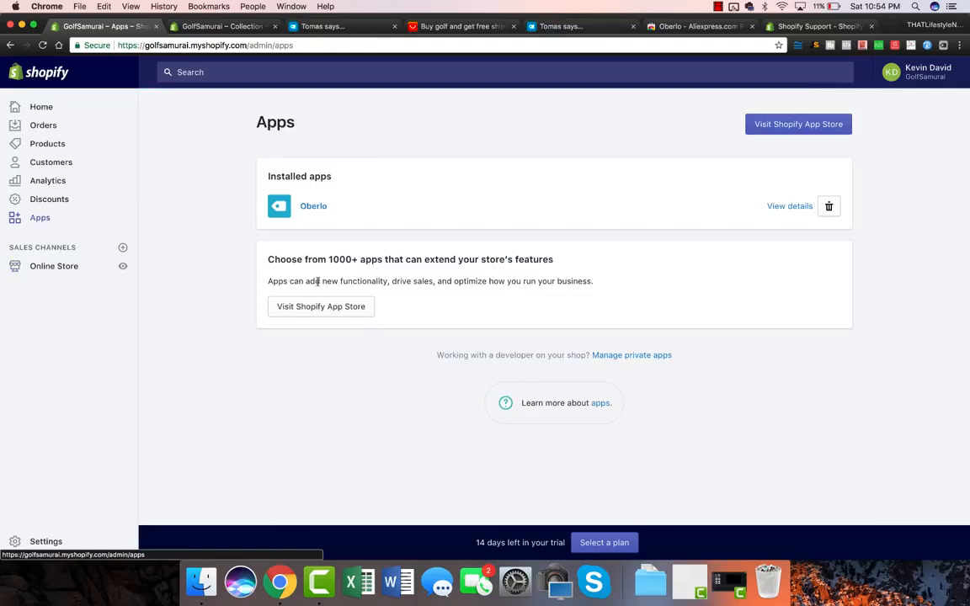
left_click(807, 126)
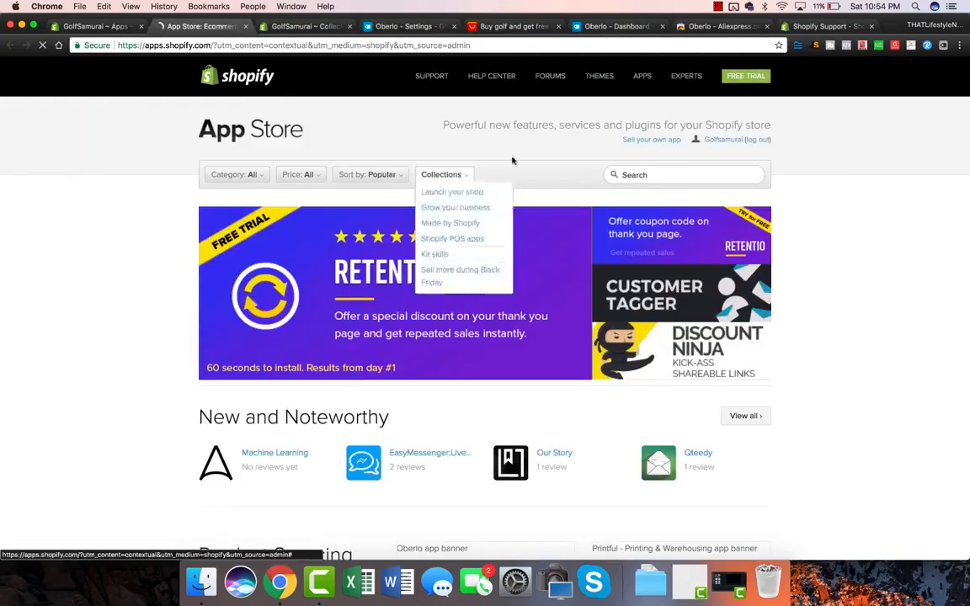
left_click(653, 175)
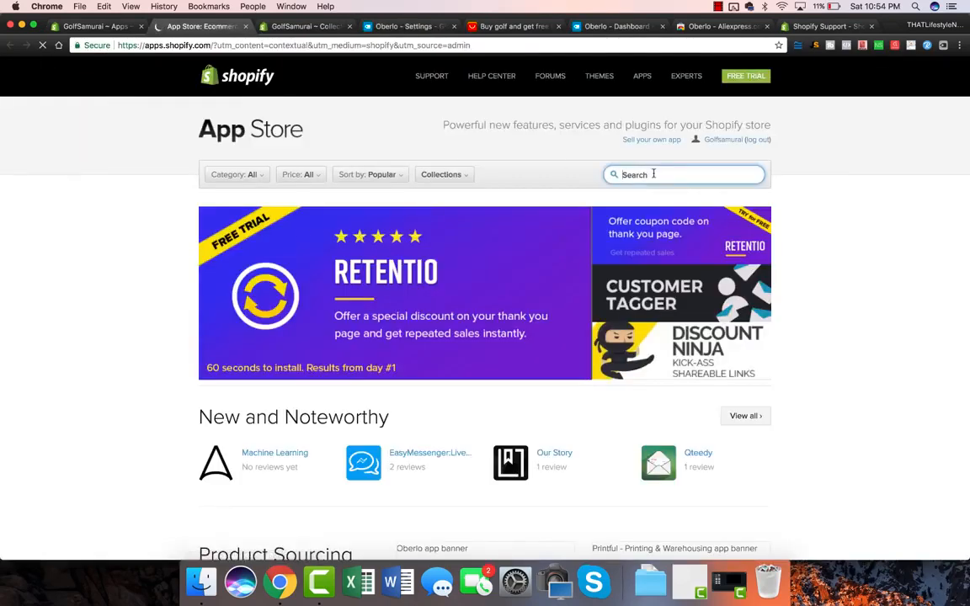
type("spin")
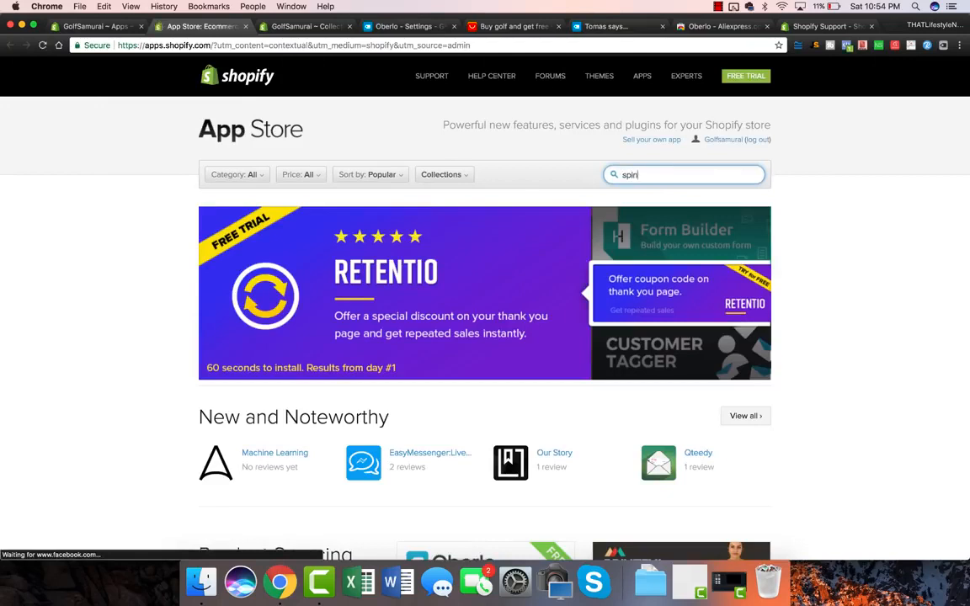
left_click(677, 203)
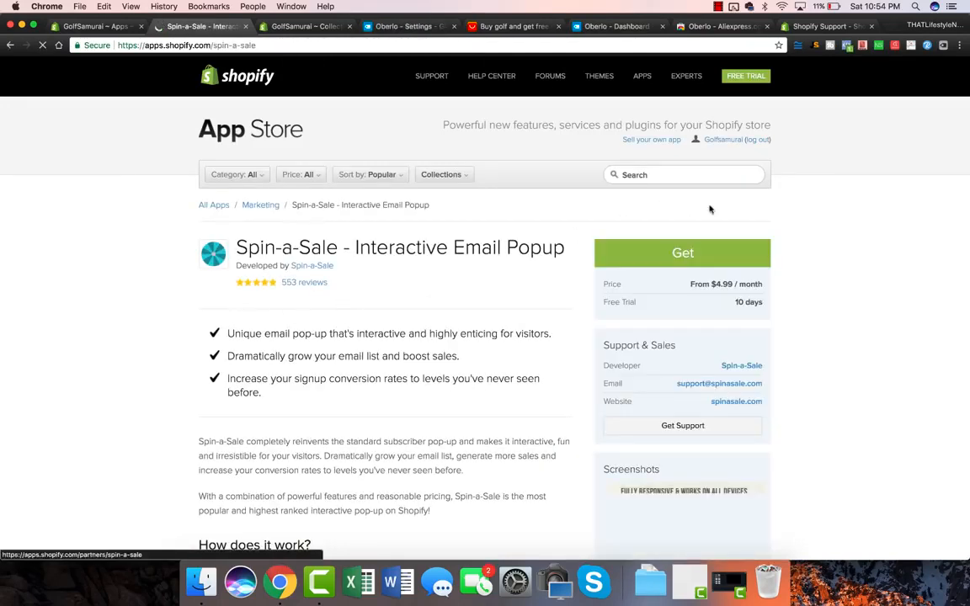
left_click(657, 252)
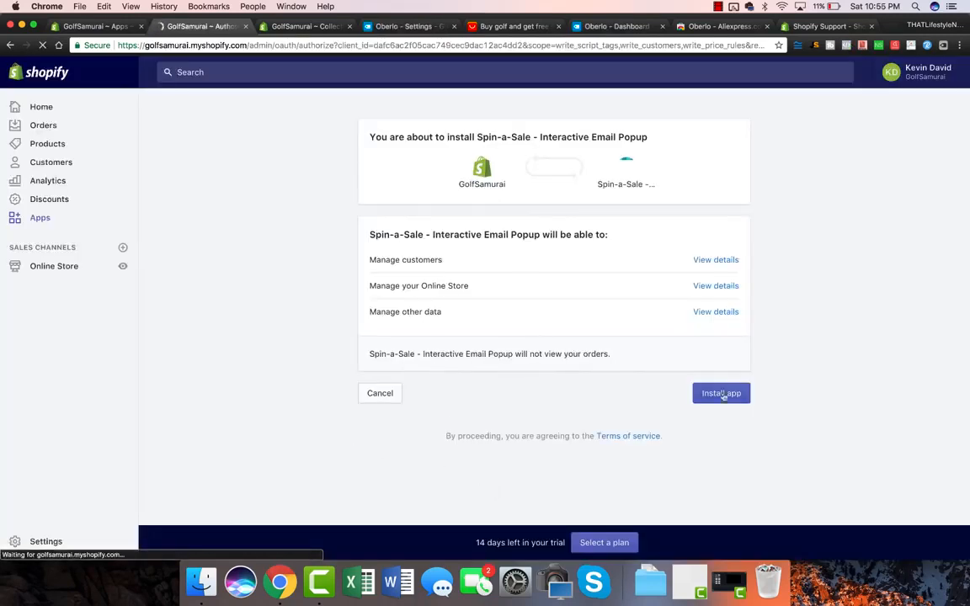
left_click(733, 401)
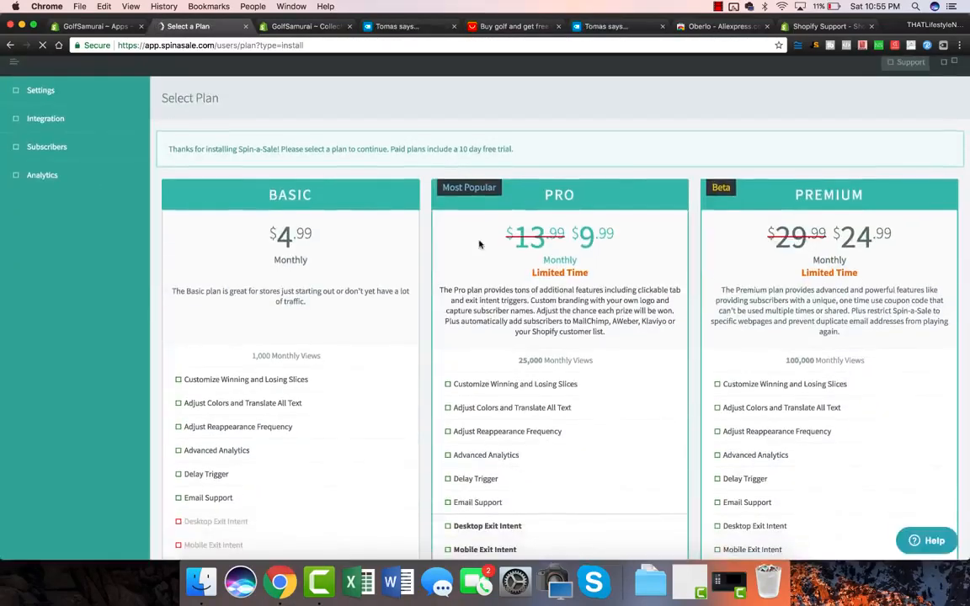
Start the free trial of Spin-a-Sale's Pro plan.
scroll(261, 354, "down", 10)
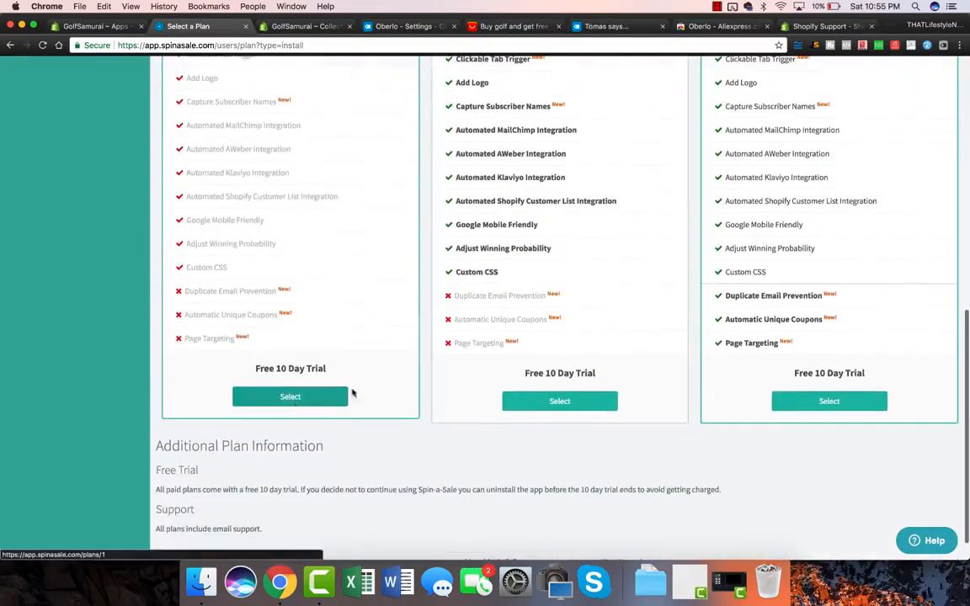
left_click(532, 402)
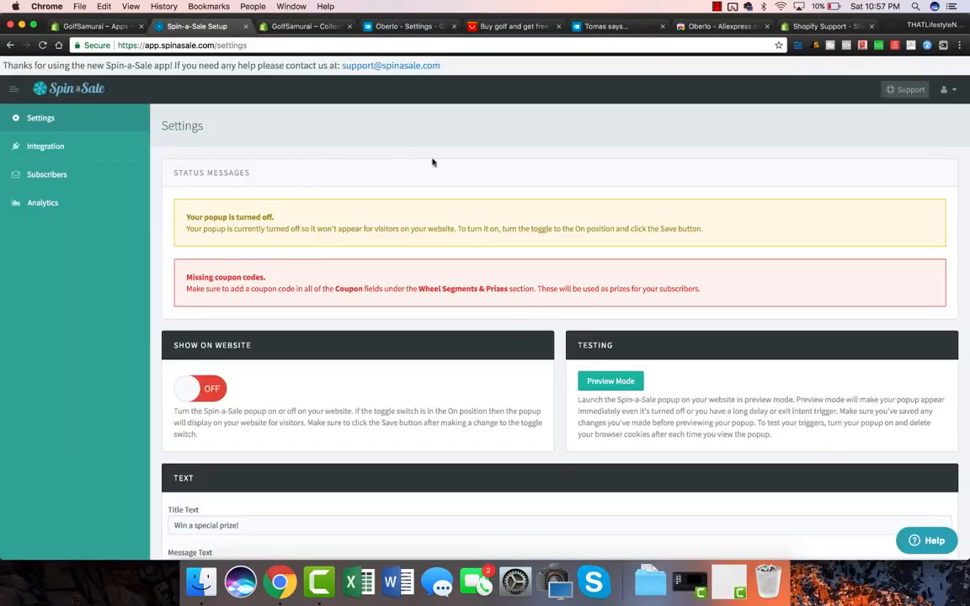
scroll(447, 166, "down", 1)
scroll(337, 194, "up", 1)
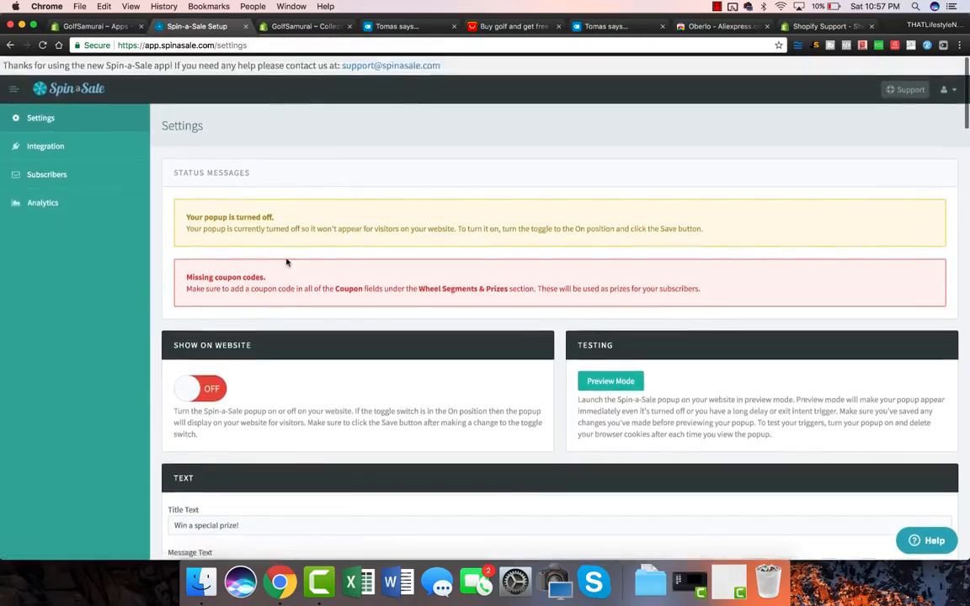
scroll(277, 256, "down", 3)
Switch Show on Website to ON and preview the popup on the GolfSamurai storefront.
left_click(188, 337)
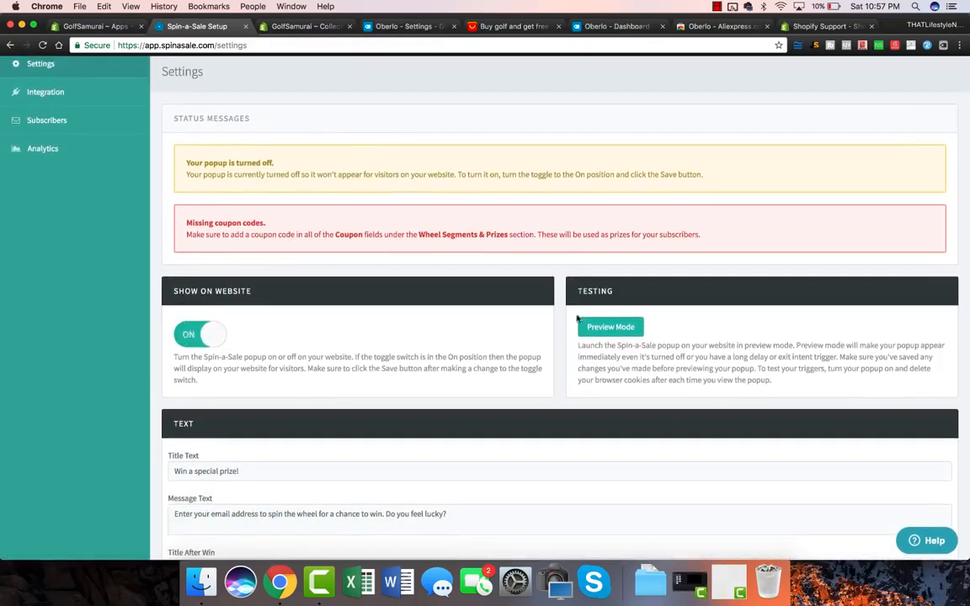
scroll(466, 342, "down", 1)
left_click(605, 320)
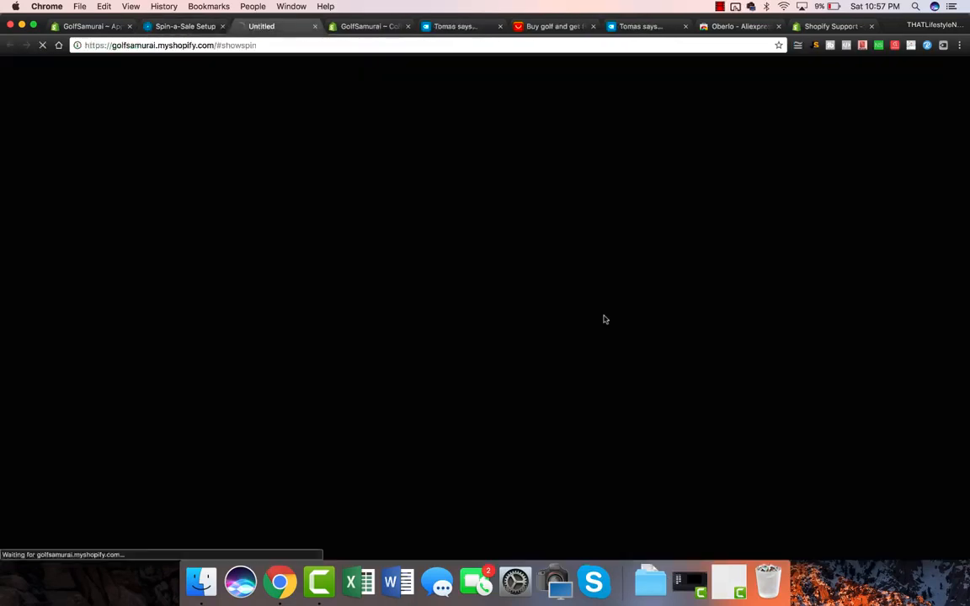
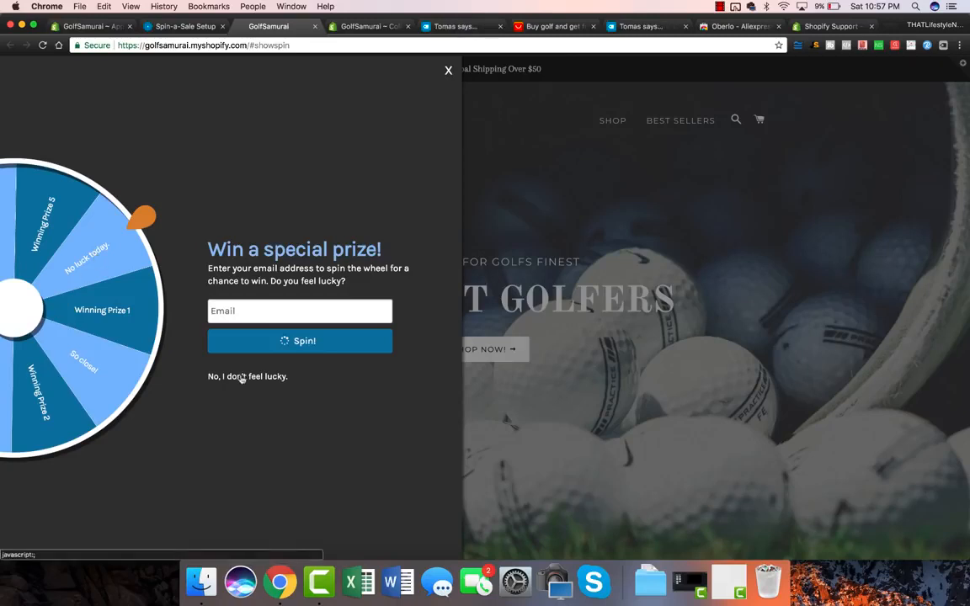
Close the spin-wheel prize popup and return to the Spin-a-Sale settings page.
left_click(449, 72)
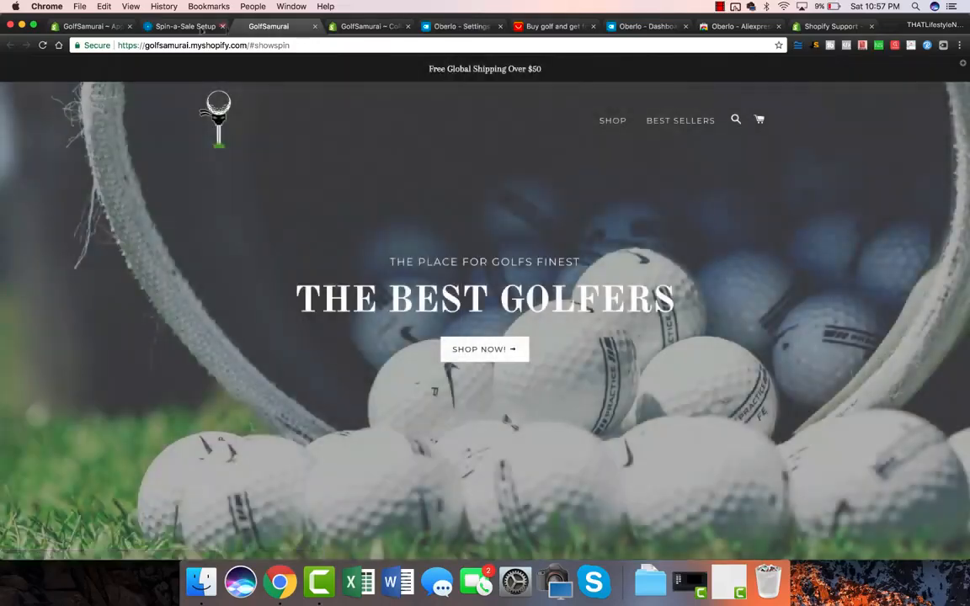
left_click(184, 28)
scroll(203, 143, "up", 2)
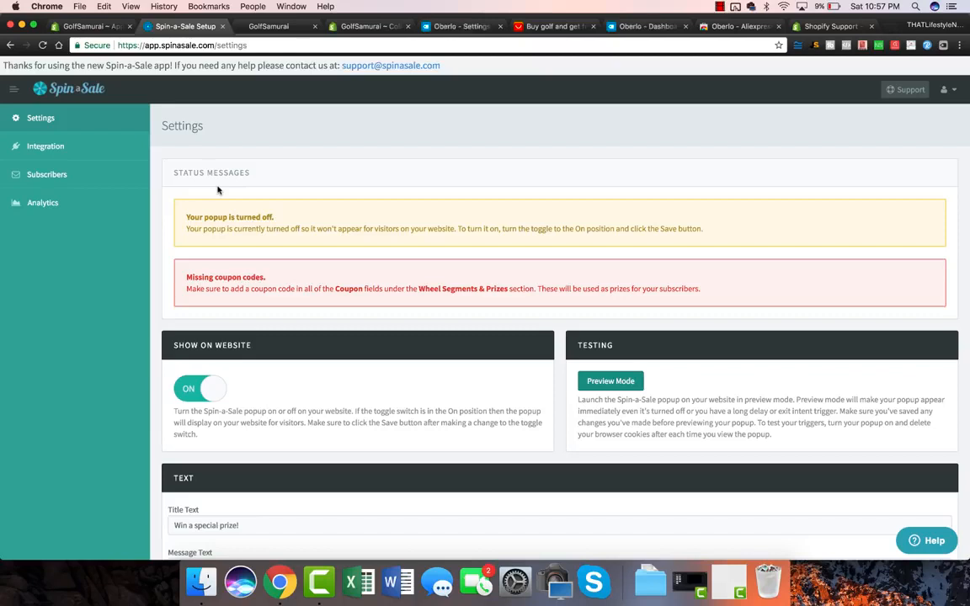
Replace the Prize 1 name under Wheel Segments & Prizes with '30% OFF COUPON TODAY ONLY'.
scroll(318, 385, "down", 4)
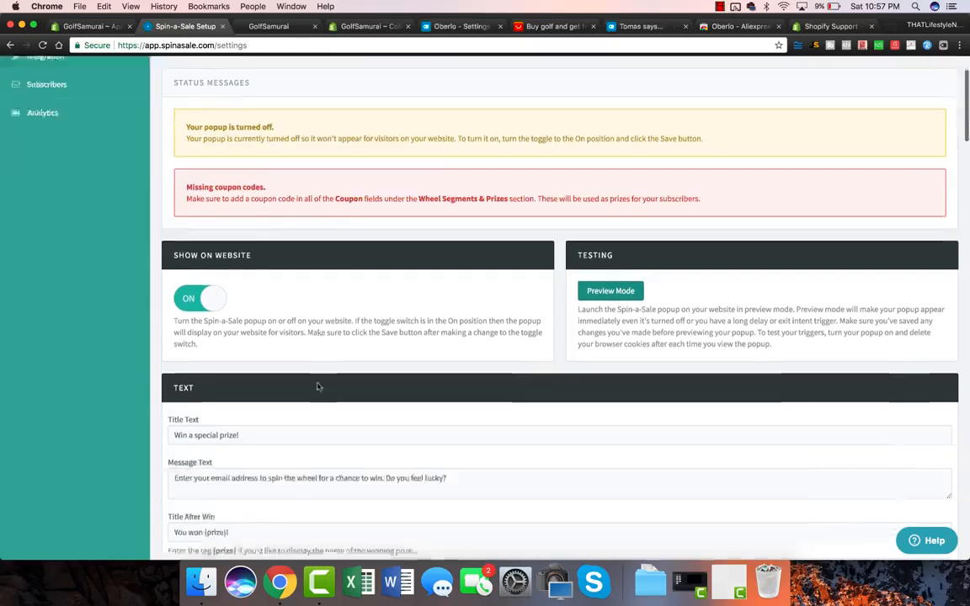
triple_click(248, 361)
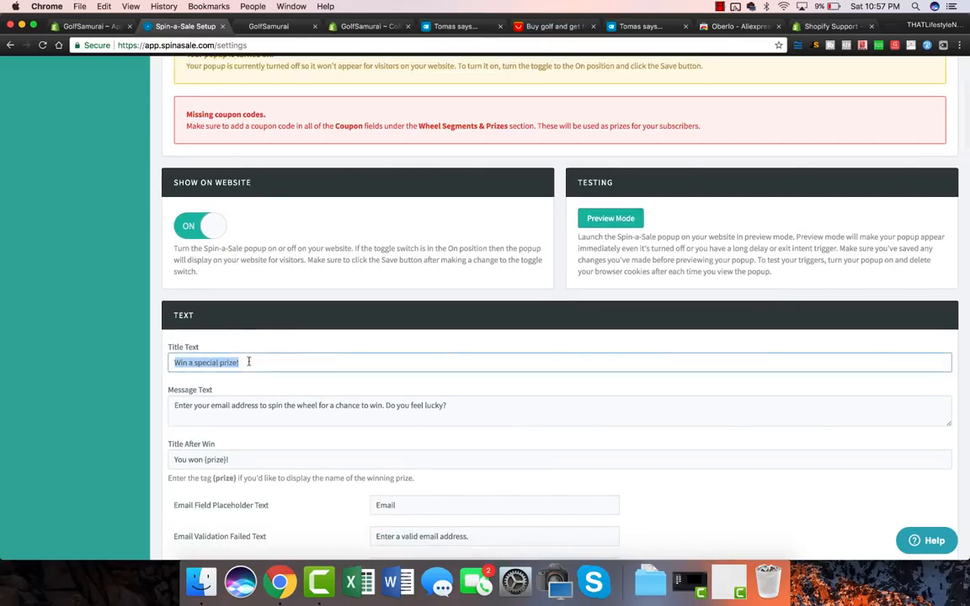
scroll(325, 368, "down", 1)
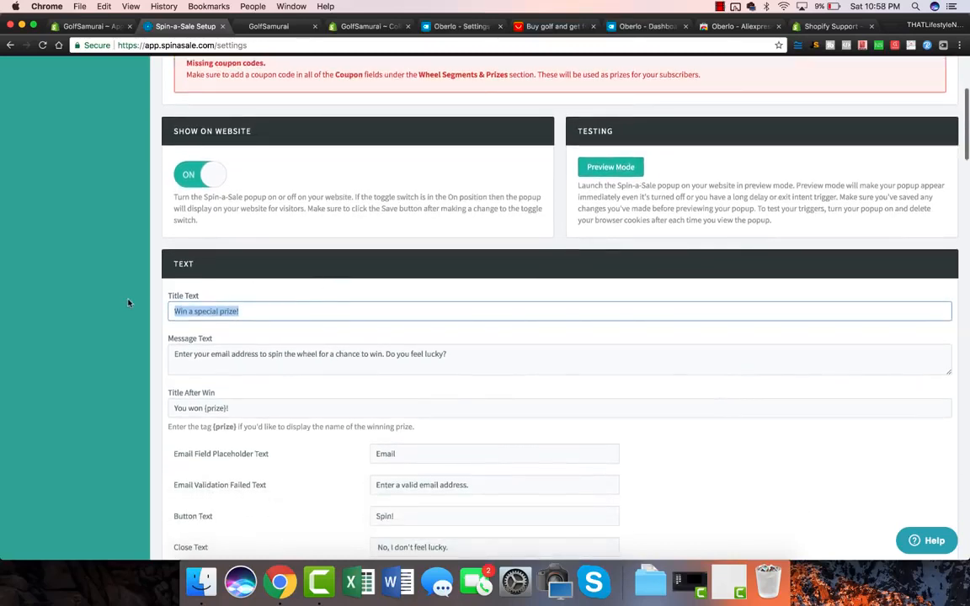
scroll(129, 303, "down", 8)
scroll(129, 303, "down", 5)
scroll(129, 303, "down", 11)
scroll(129, 302, "down", 9)
scroll(129, 302, "up", 4)
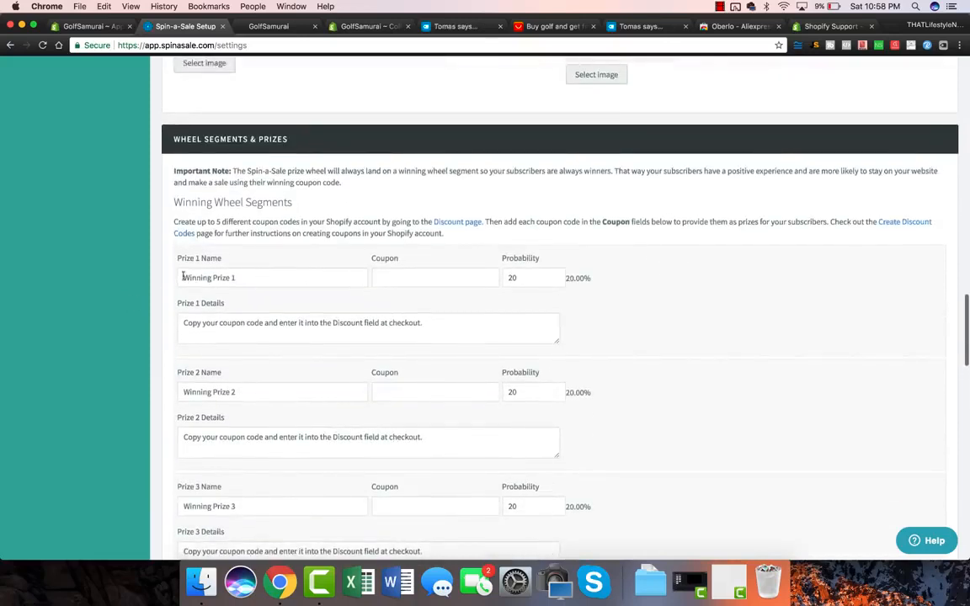
left_click_drag(183, 276, 292, 272)
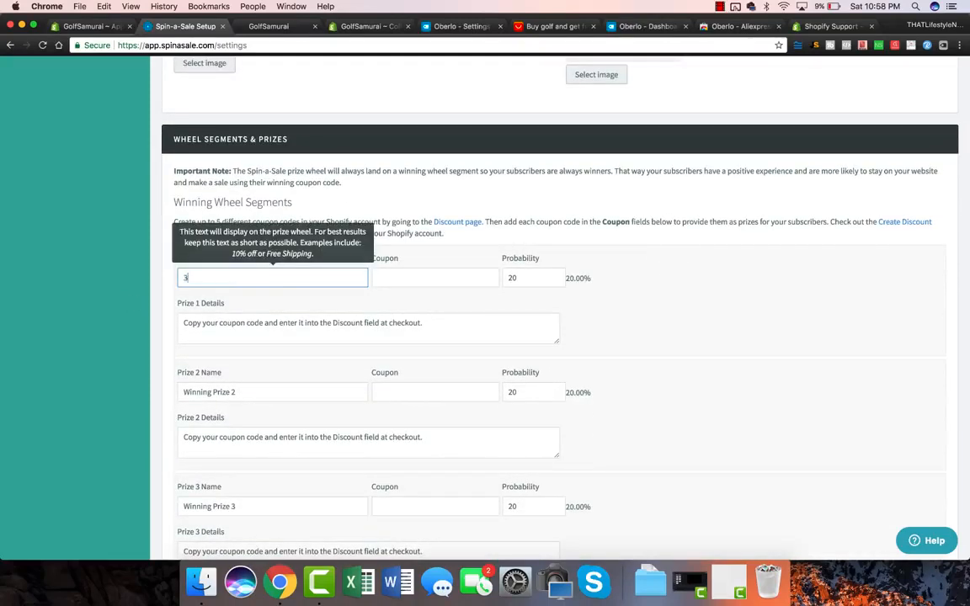
type("30% OFF COUPON TODAY ONLY")
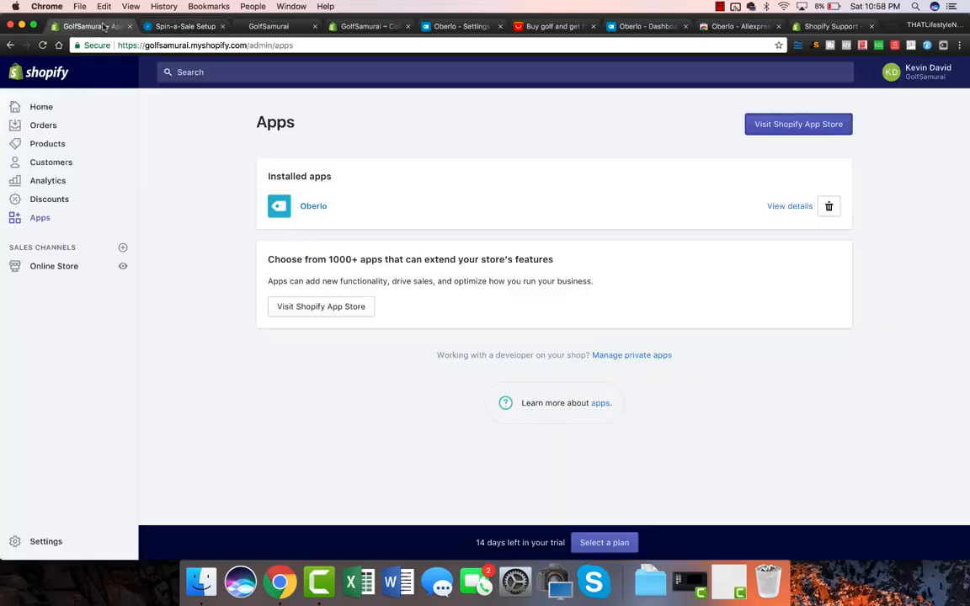
left_click(94, 26)
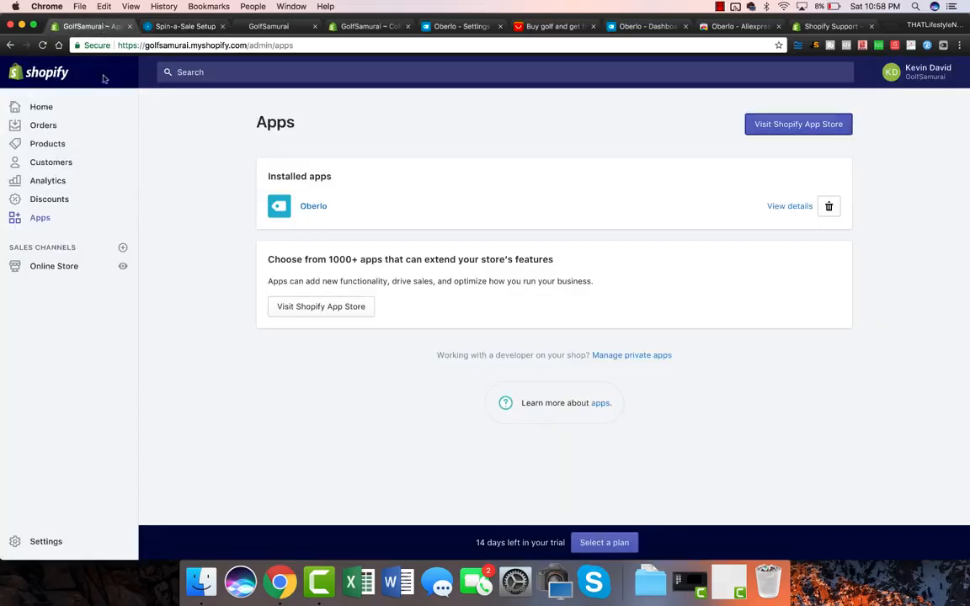
Start a new Shopify discount worth 30% off the entire order.
left_click(32, 201)
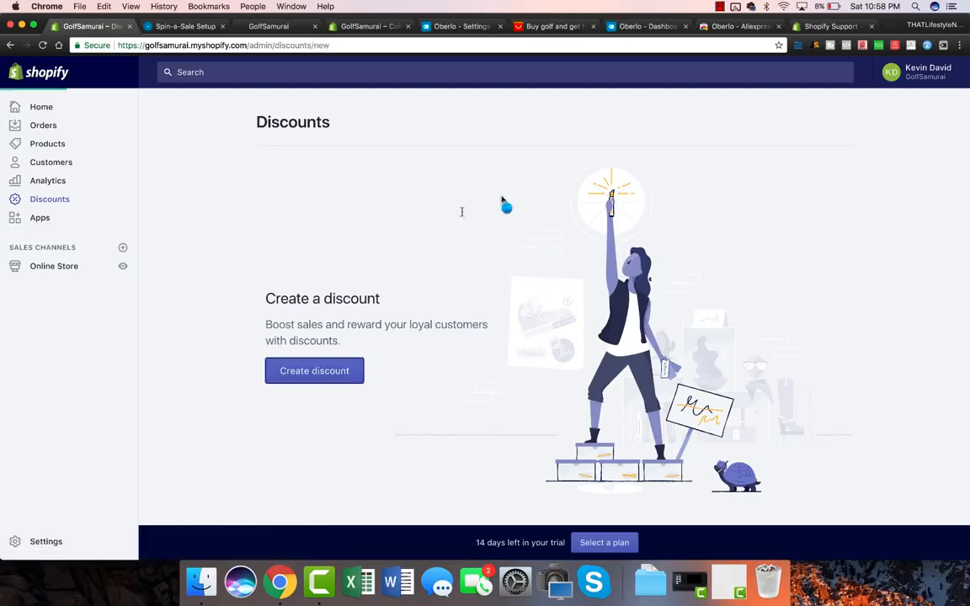
type("30$")
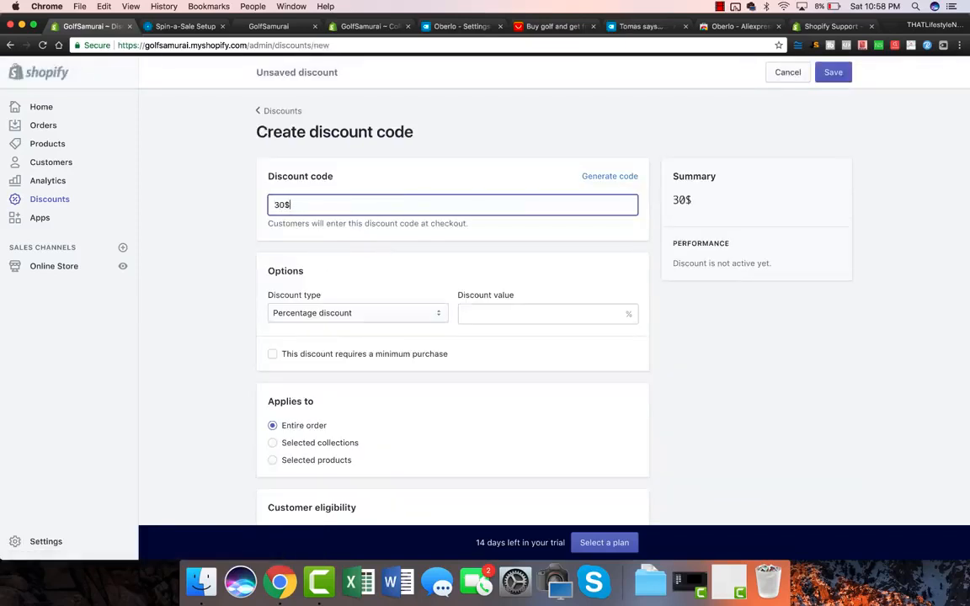
left_click(477, 314)
type("30")
left_click(228, 342)
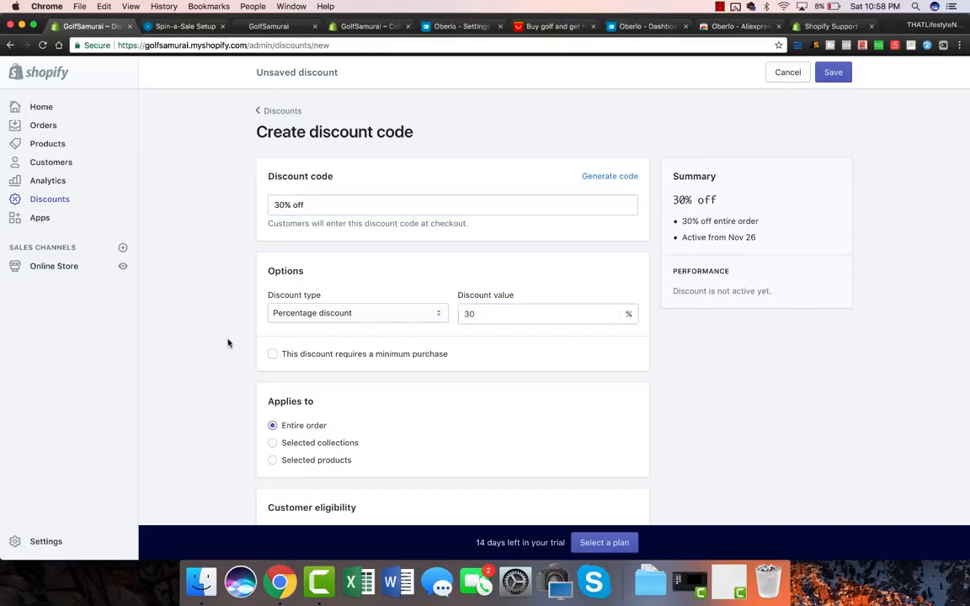
scroll(239, 351, "down", 5)
scroll(238, 353, "up", 1)
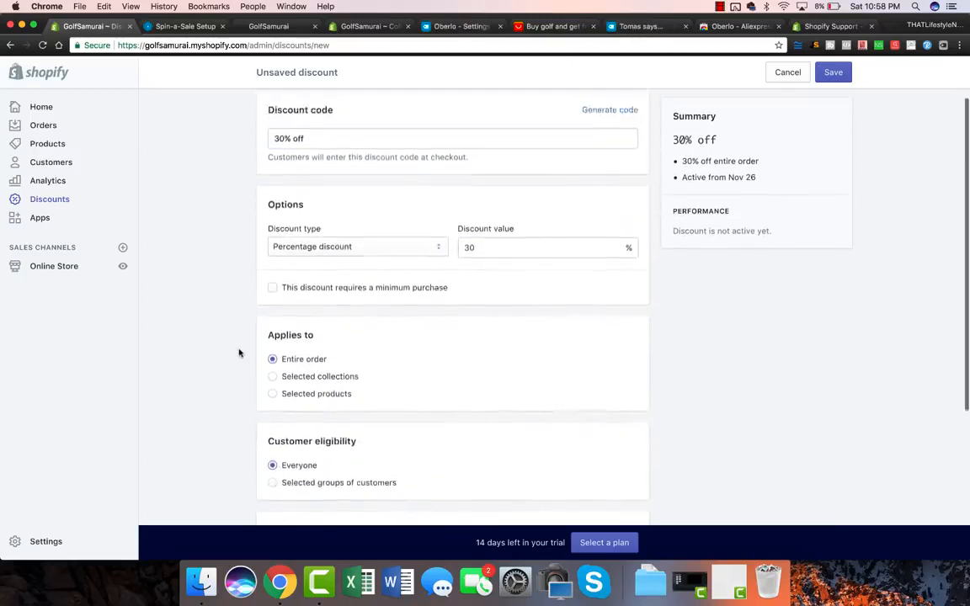
scroll(239, 352, "down", 5)
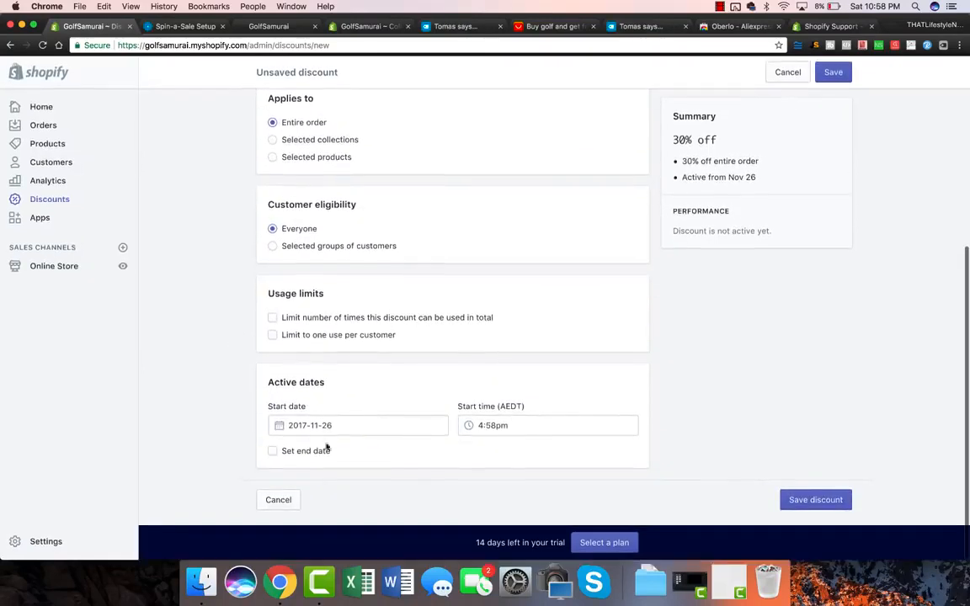
scroll(645, 244, "up", 10)
Generate a random discount code, copy it, and go to the first prize's coupon field.
left_click(608, 178)
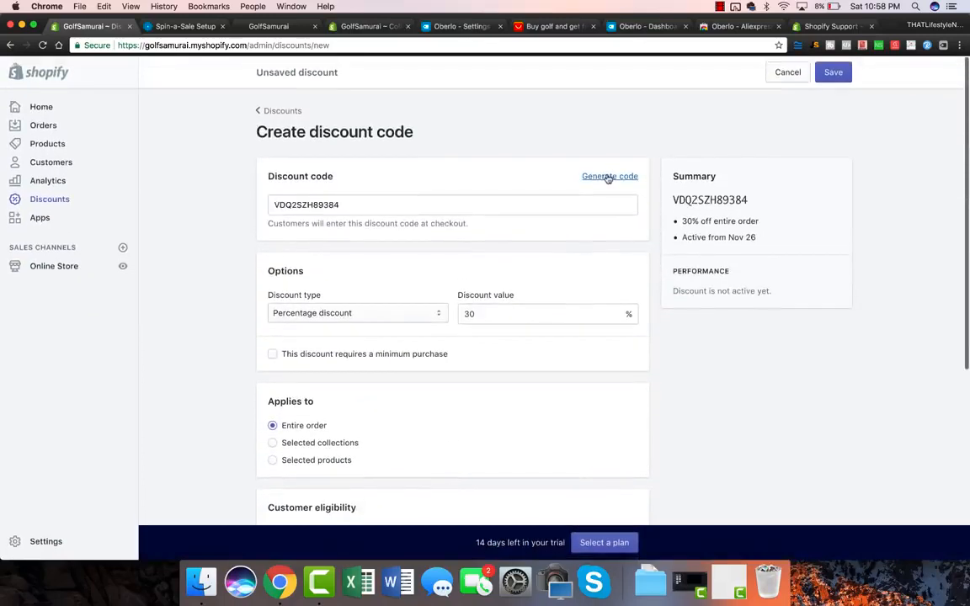
double_click(320, 205)
key("super+c")
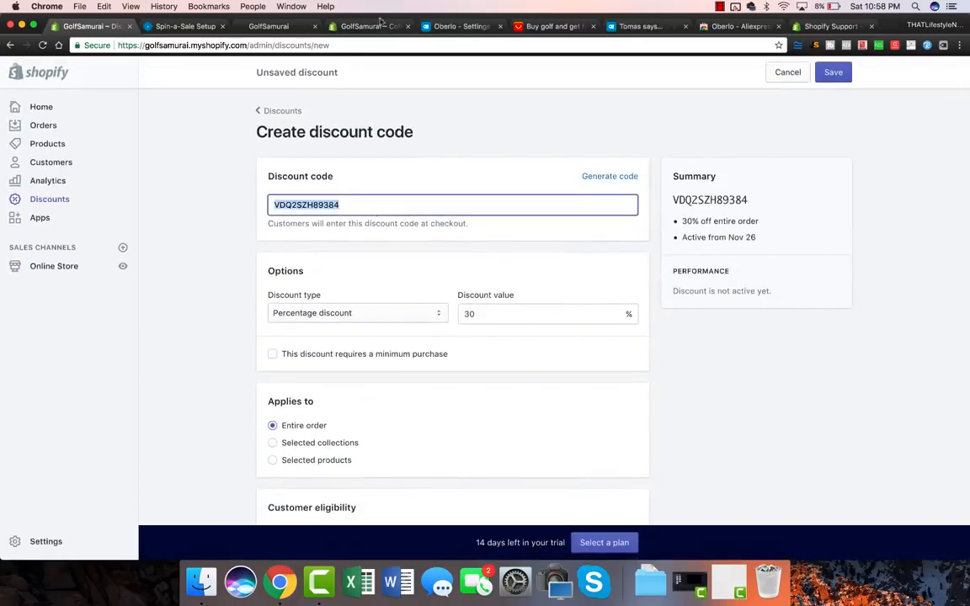
left_click(182, 26)
left_click(412, 275)
Paste the generated code into the Prize 1 coupon field and open the Integration page.
key("super+v")
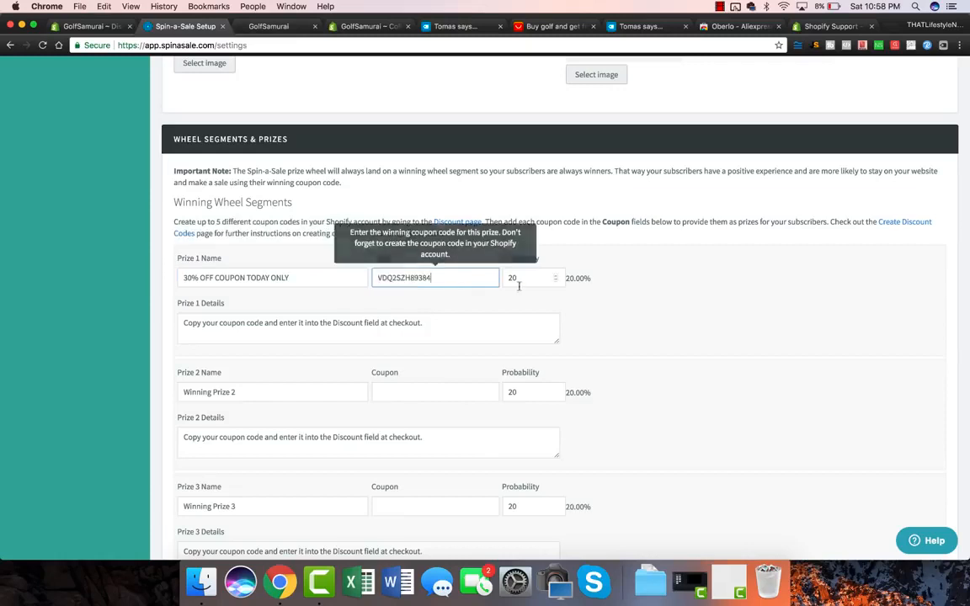
double_click(535, 279)
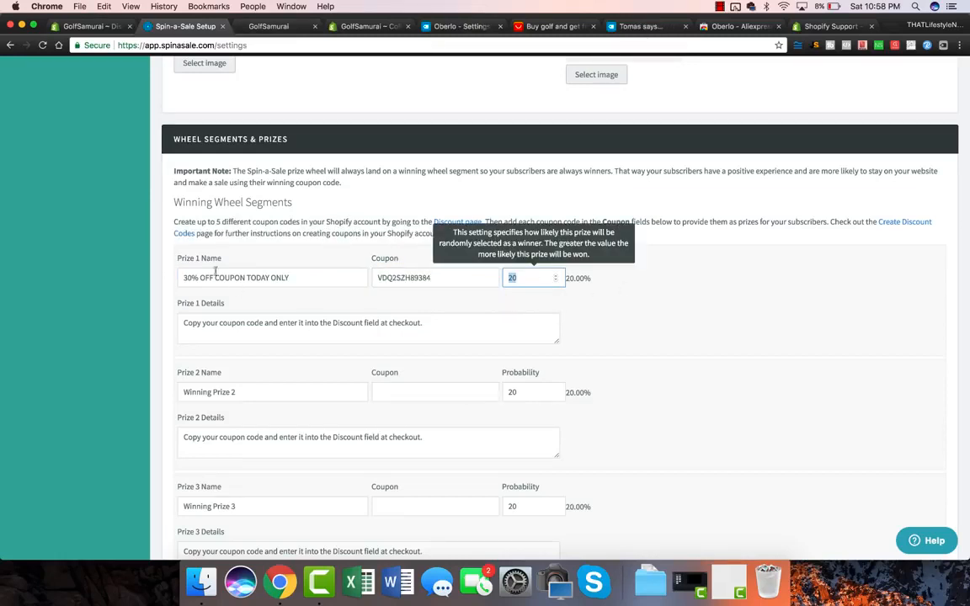
scroll(167, 396, "down", 2)
scroll(145, 481, "up", 20)
scroll(144, 481, "up", 2)
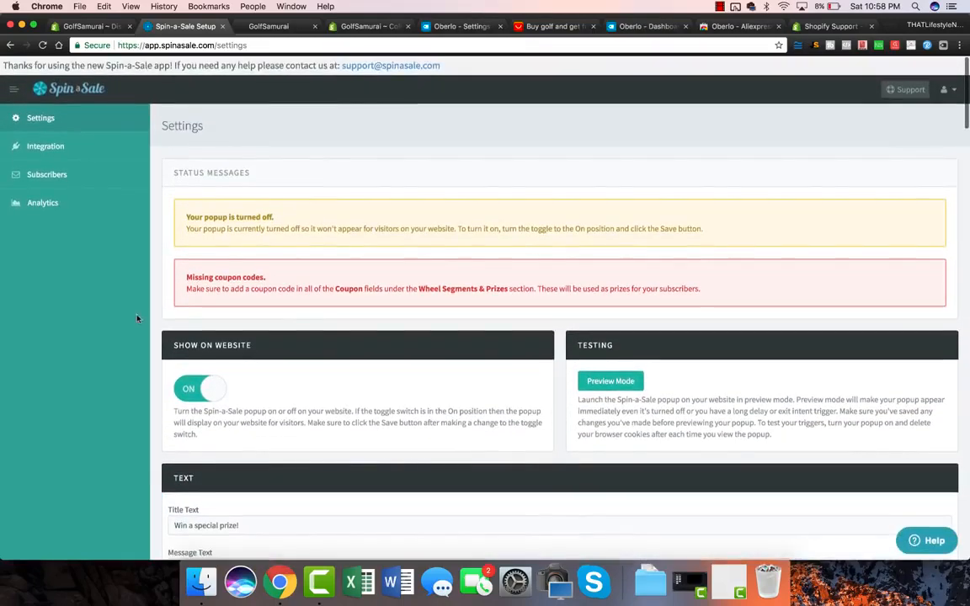
left_click(46, 146)
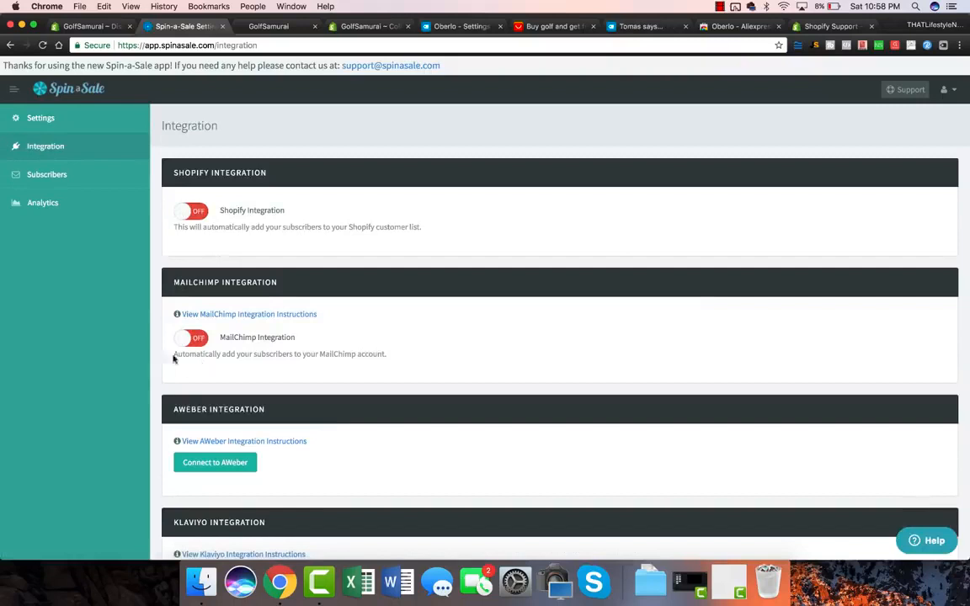
Switch on the MailChimp and Shopify customer-sync integrations and save them.
double_click(241, 339)
left_click(251, 341)
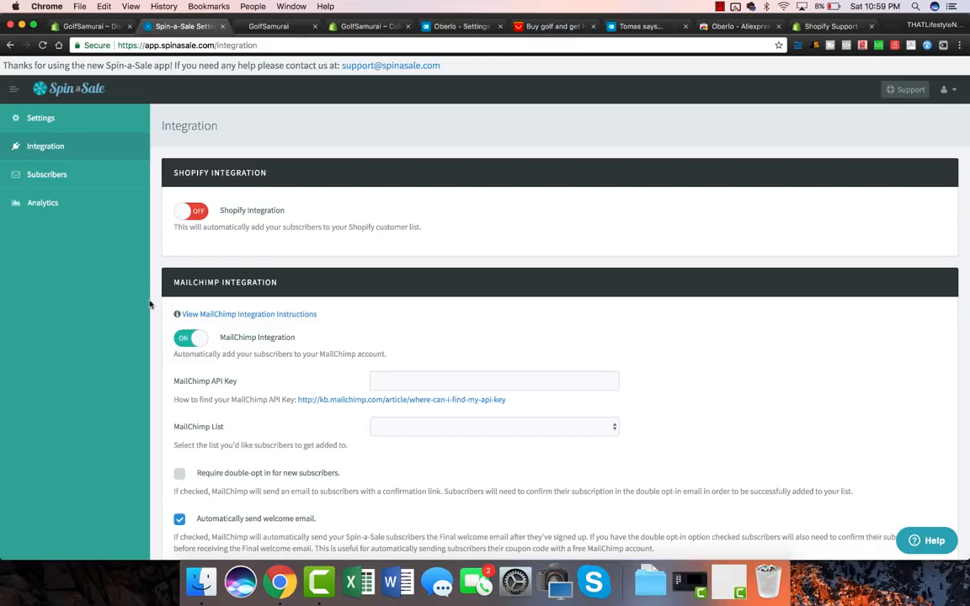
scroll(150, 305, "down", 2)
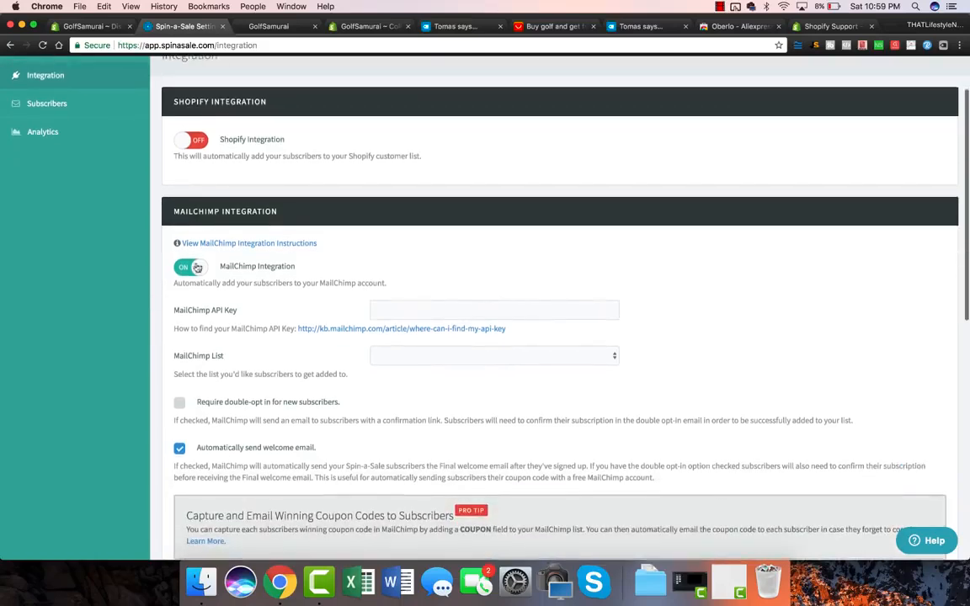
left_click(196, 141)
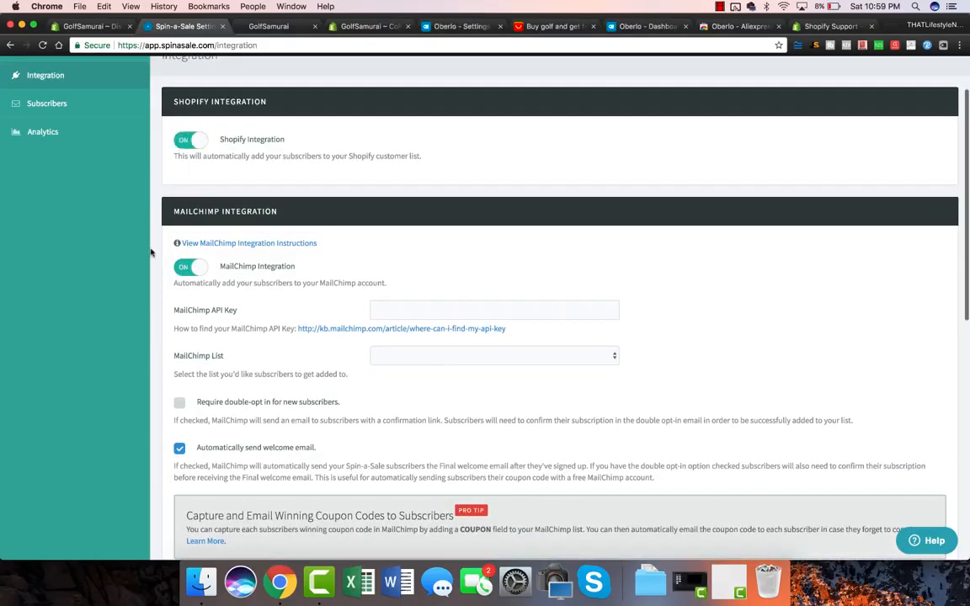
scroll(148, 250, "down", 10)
left_click(559, 472)
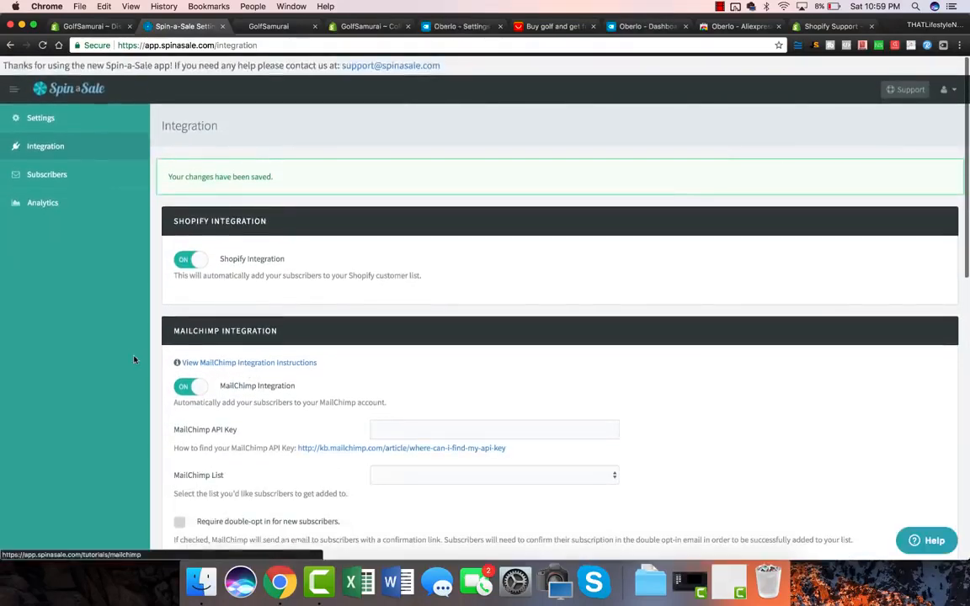
scroll(135, 361, "down", 1)
scroll(77, 353, "down", 4)
scroll(76, 354, "up", 5)
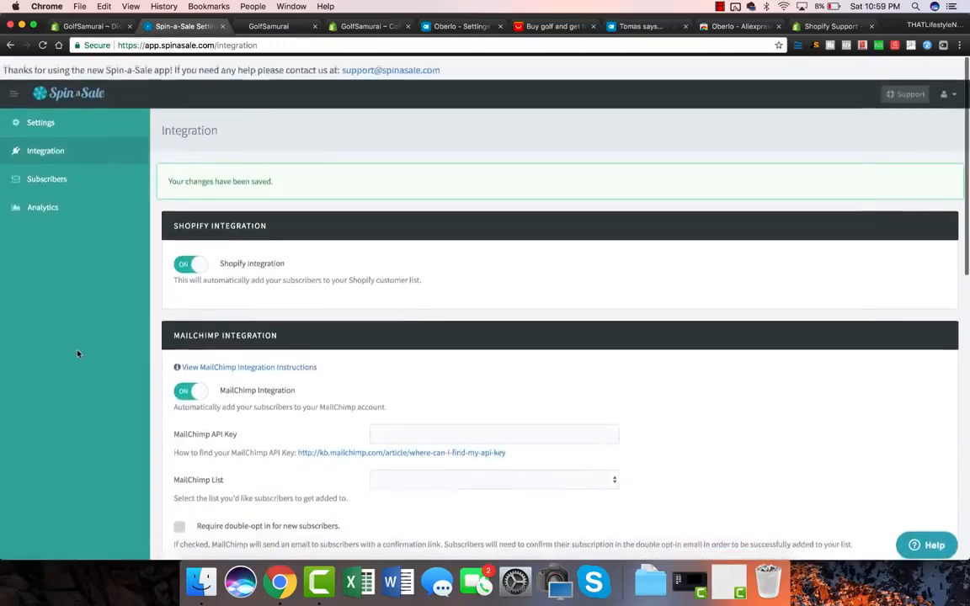
left_click(40, 117)
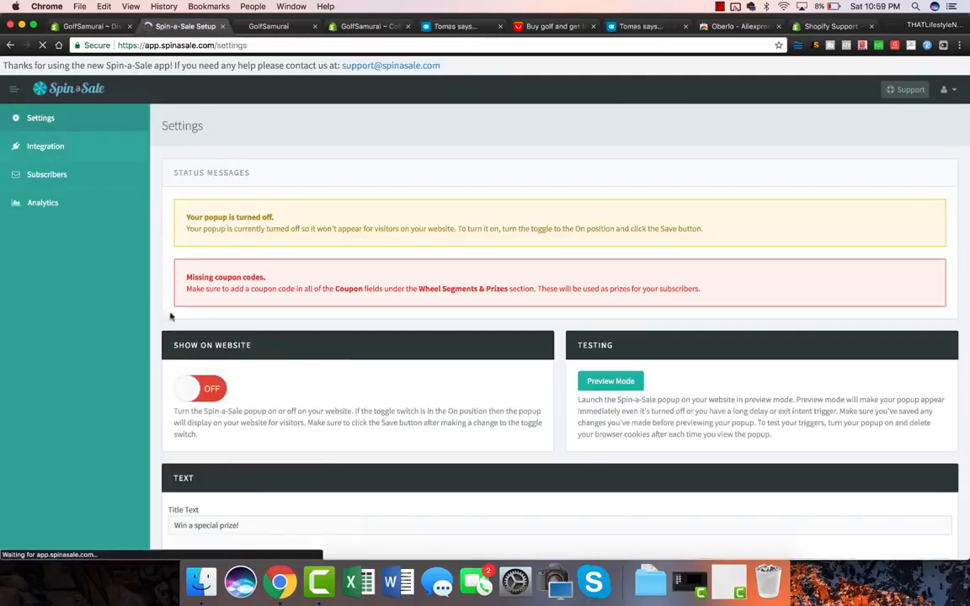
Turn Show on Website ON, save the popup settings, and open the live storefront in a new tab.
left_click(192, 389)
scroll(379, 390, "down", 20)
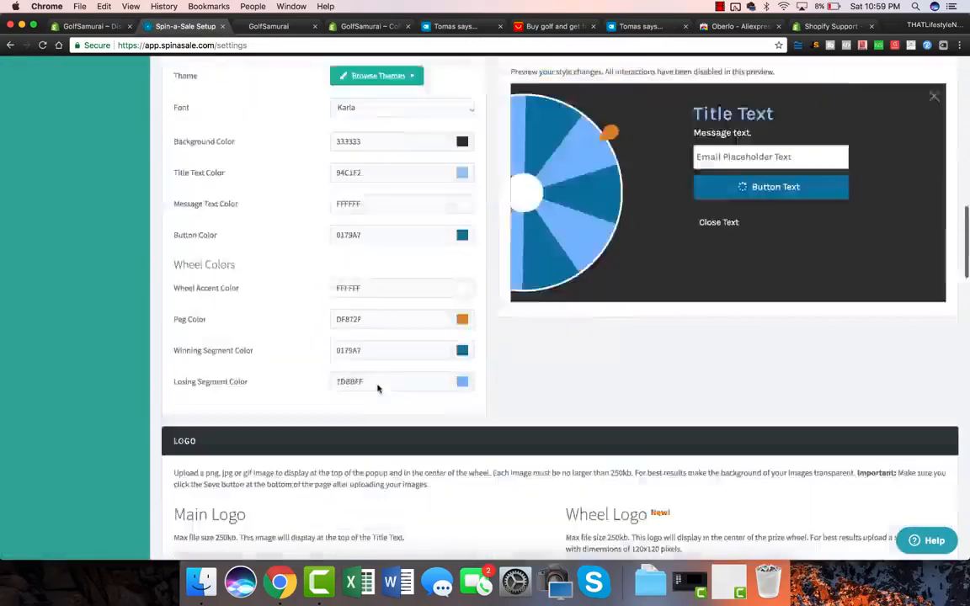
left_click(560, 491)
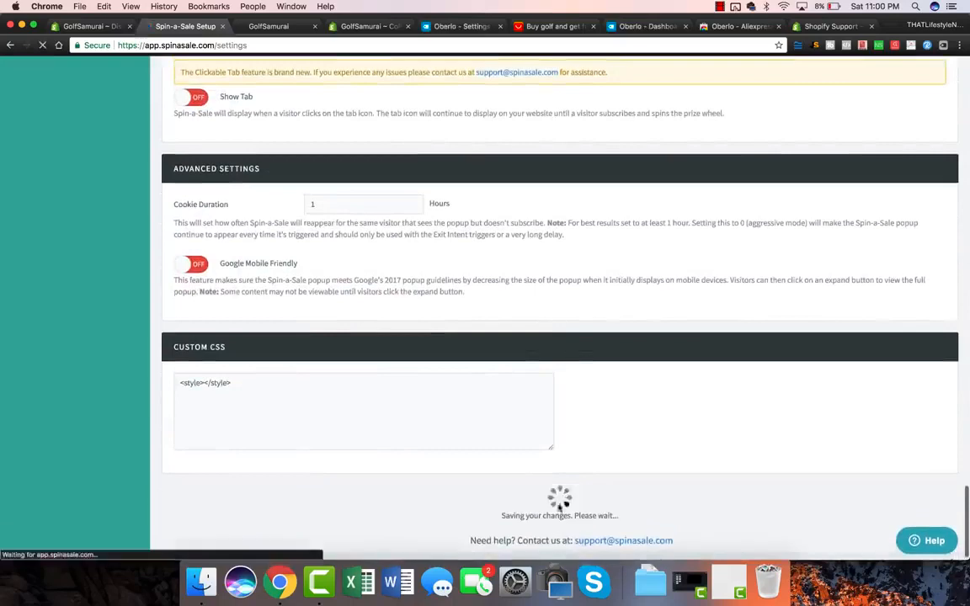
left_click_drag(167, 179, 384, 177)
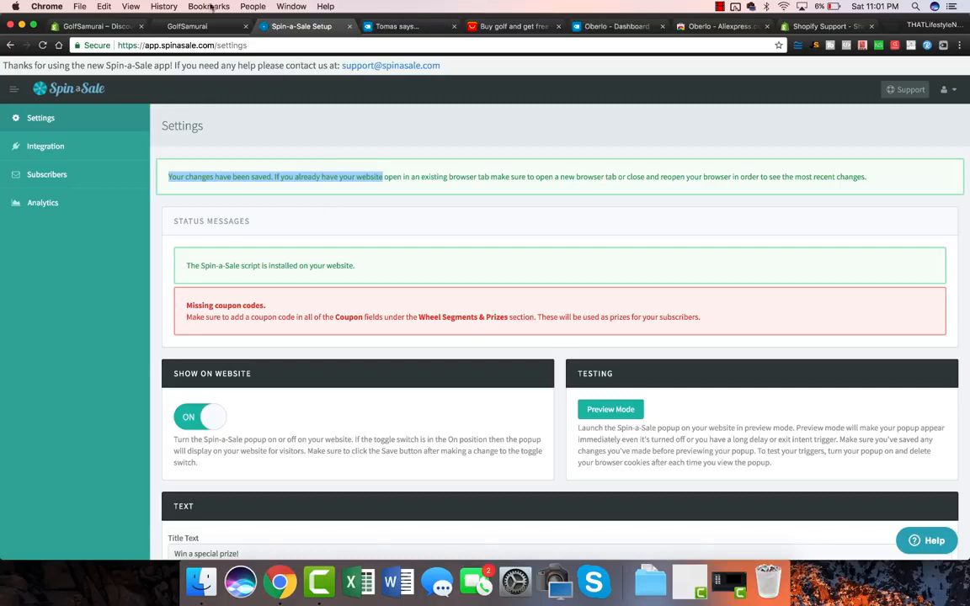
left_click(97, 26)
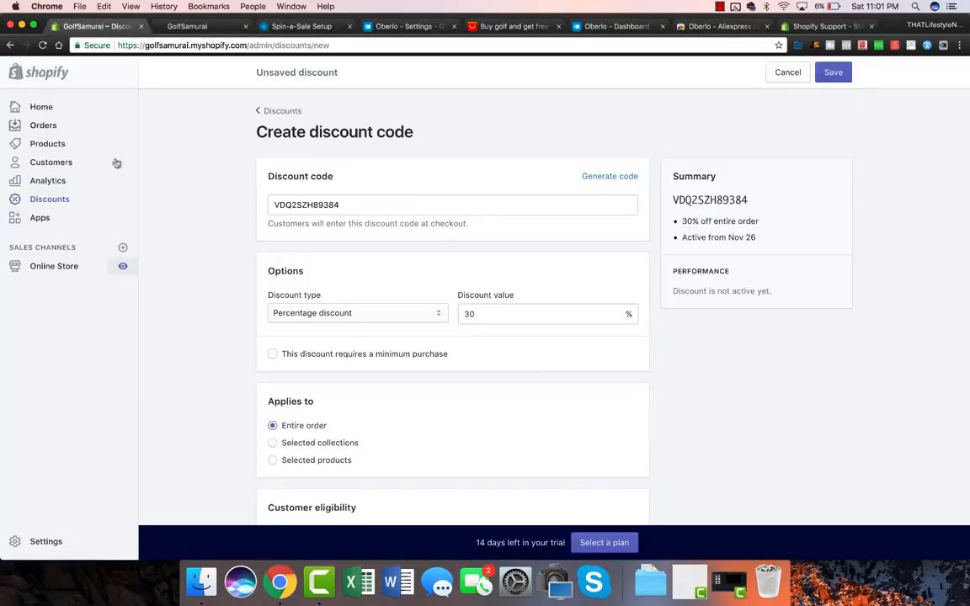
left_click(123, 267)
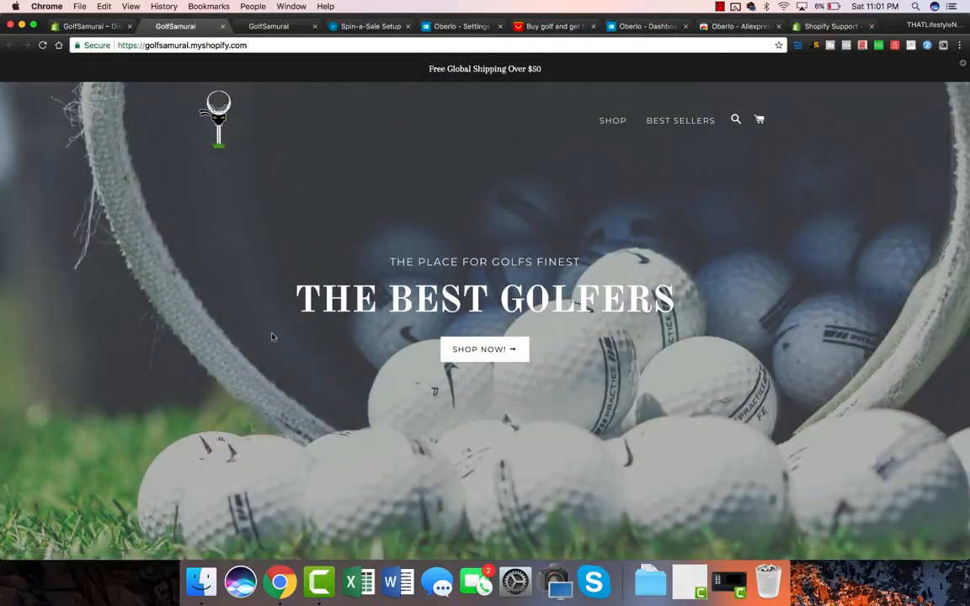
Scroll through the GolfSamurai home page and products, then go back to the discount draft.
scroll(182, 381, "down", 10)
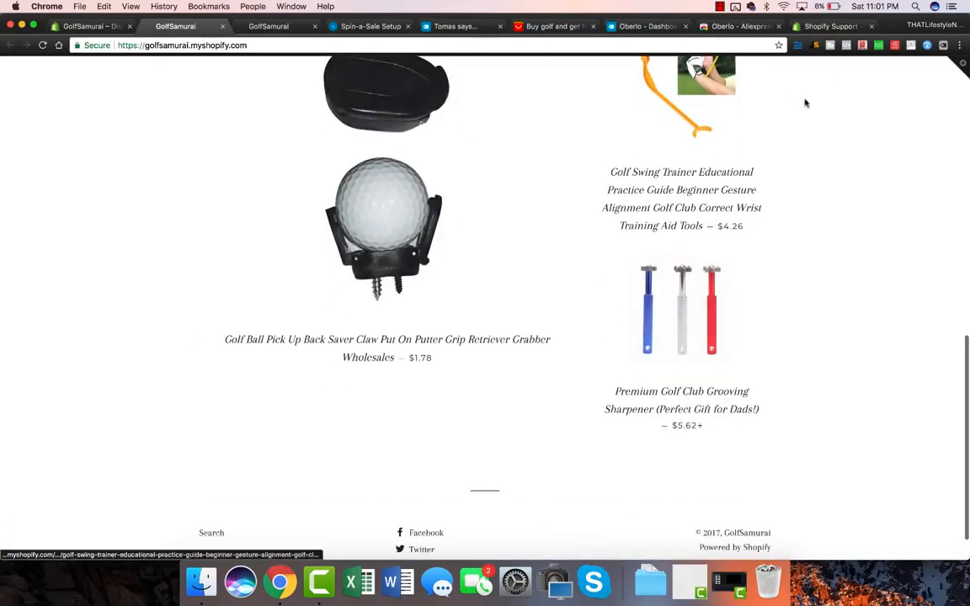
scroll(747, 328, "up", 3)
scroll(500, 442, "down", 2)
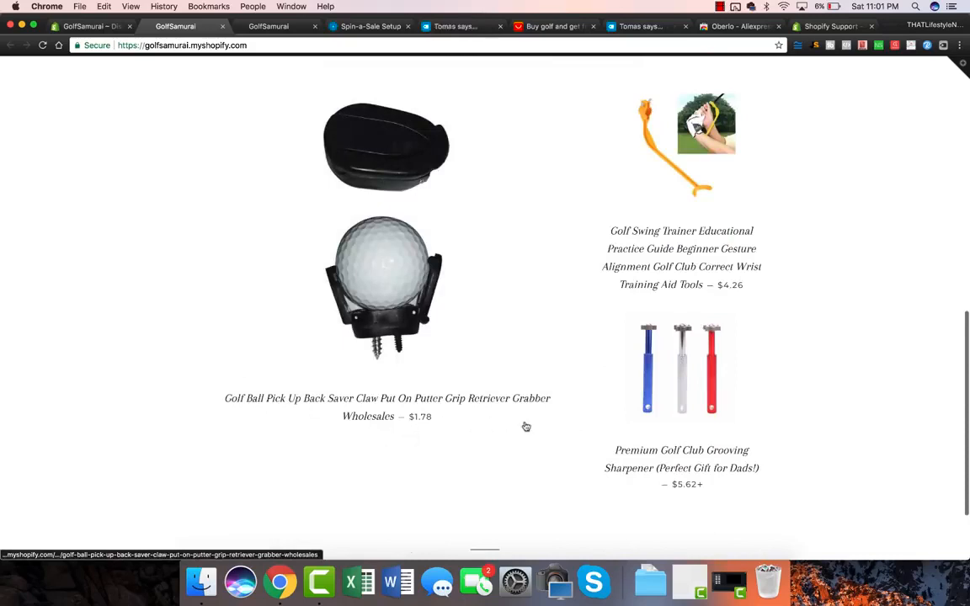
scroll(642, 337, "down", 3)
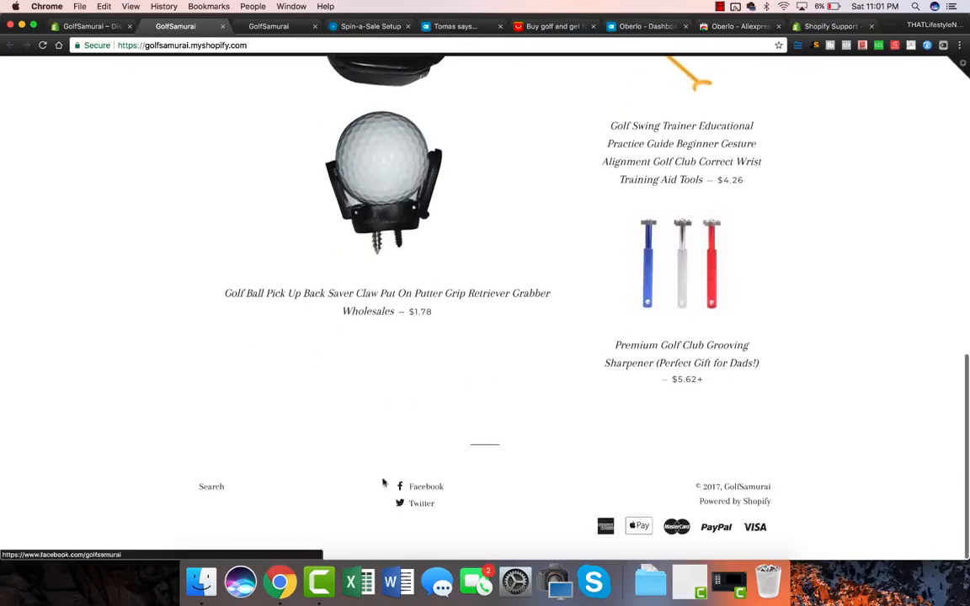
scroll(520, 481, "up", 10)
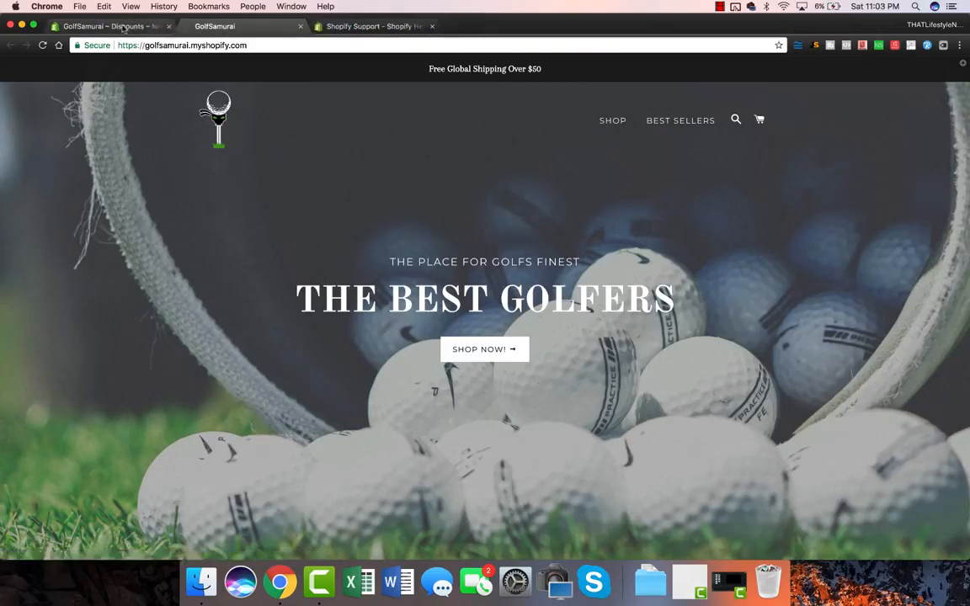
left_click(123, 28)
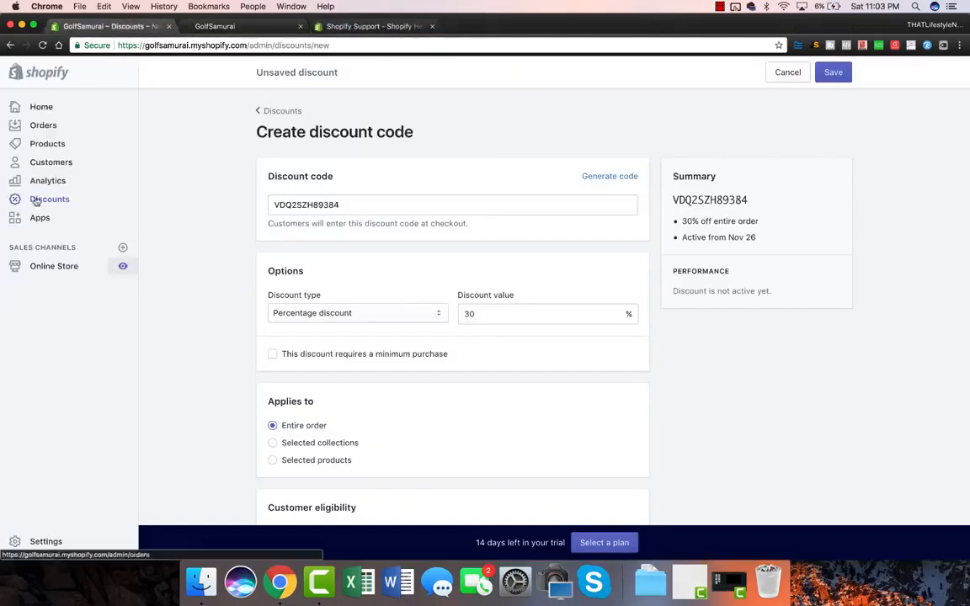
Stay on the draft, save the 30% discount code, then open Online Store Navigation.
left_click(69, 266)
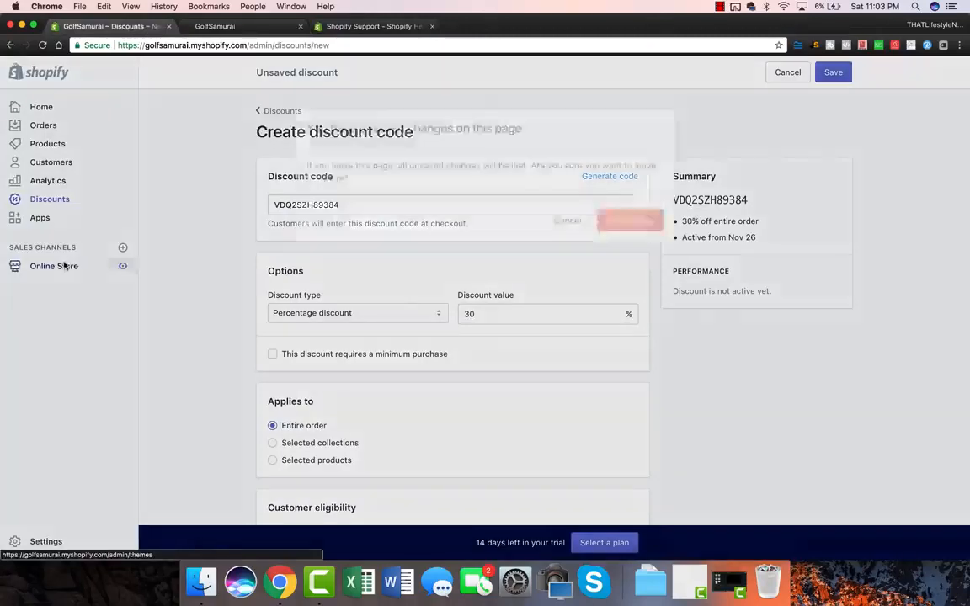
left_click(563, 218)
left_click(834, 73)
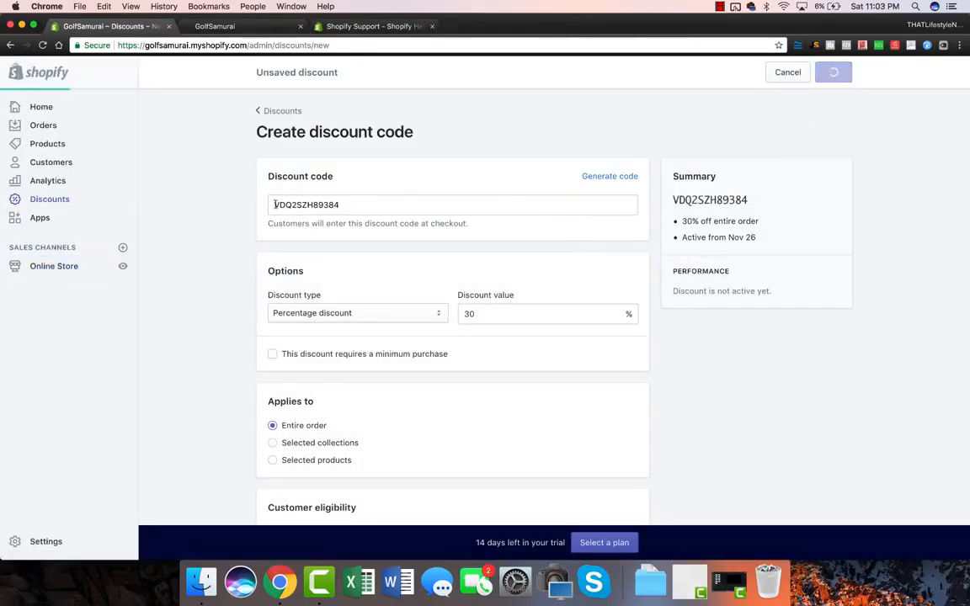
left_click(49, 268)
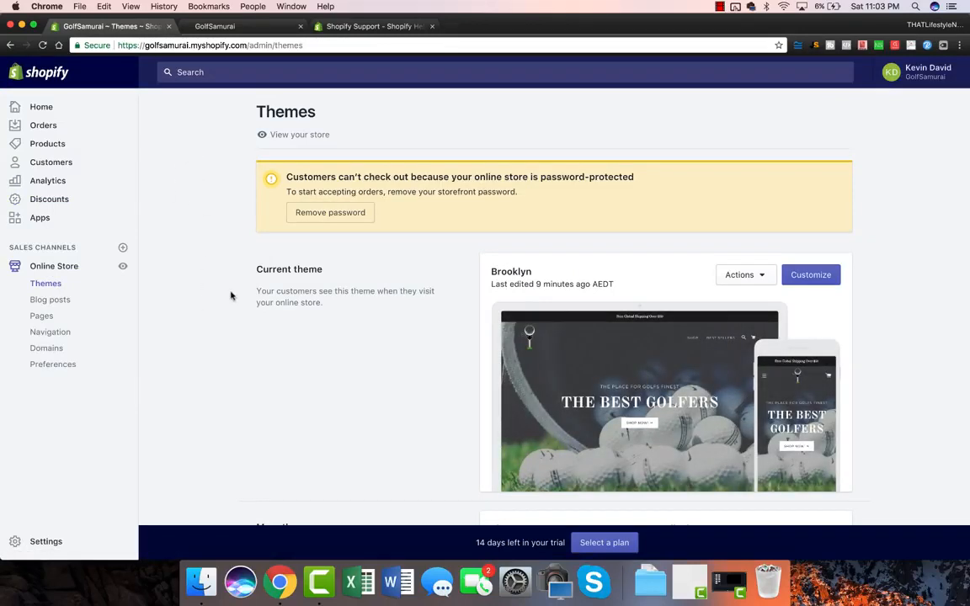
left_click(60, 336)
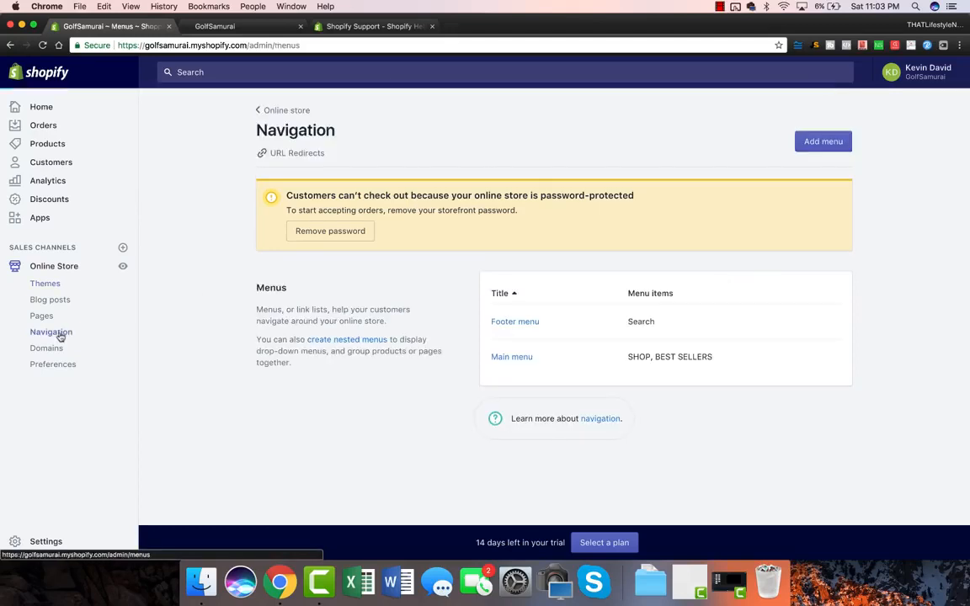
Link the main menu's SHOP item to Featured Collection 1.
left_click(527, 358)
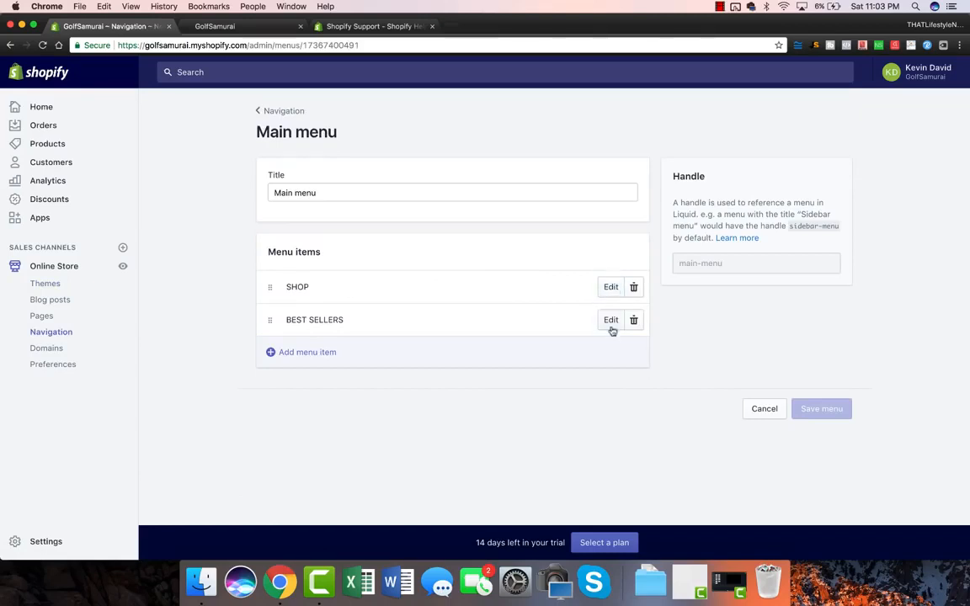
left_click(609, 286)
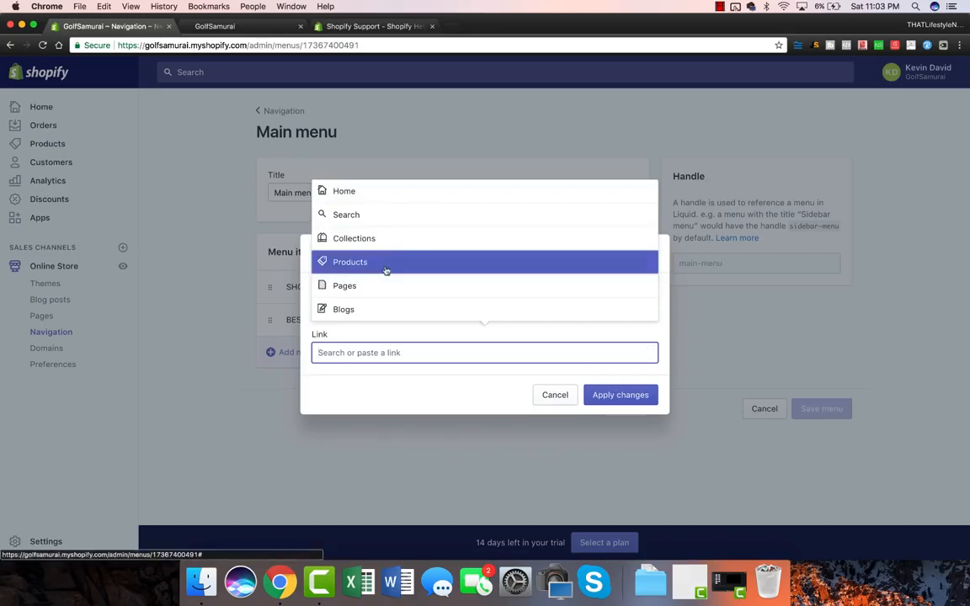
left_click(372, 240)
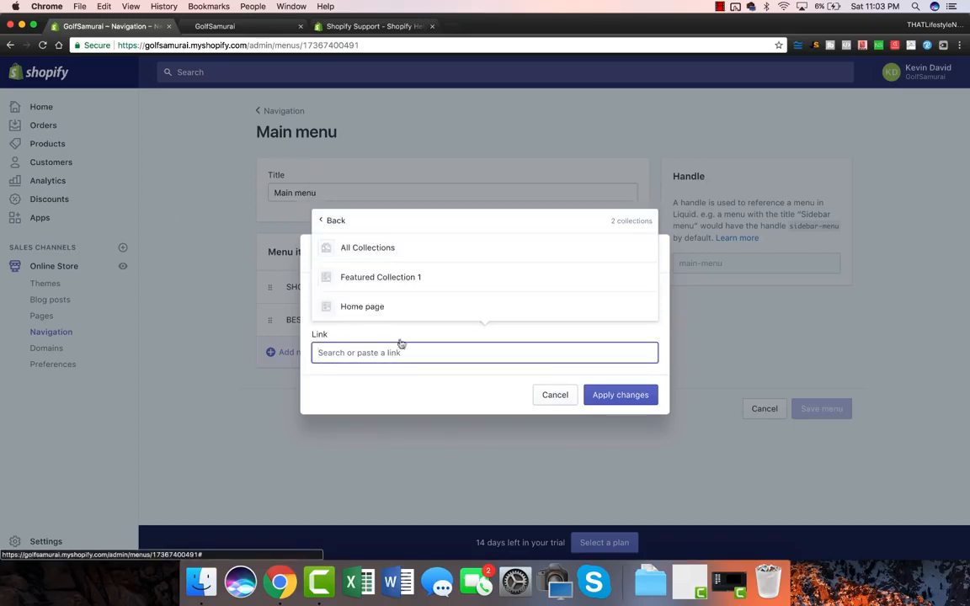
left_click(408, 280)
left_click(617, 425)
Relink BEST SELLERS from All Products to Featured Collection 1, save the menu, and view the storefront.
left_click(609, 320)
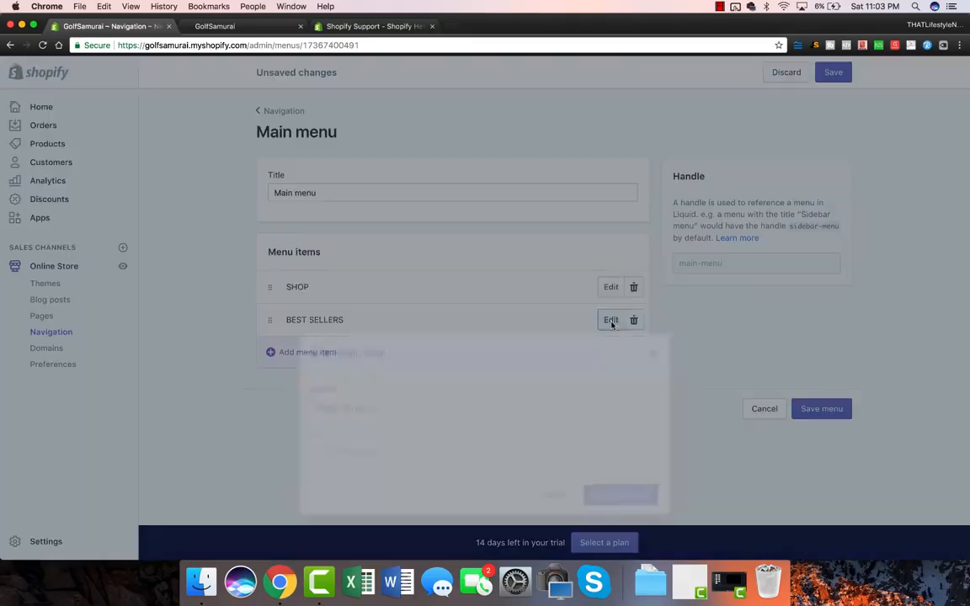
left_click(647, 353)
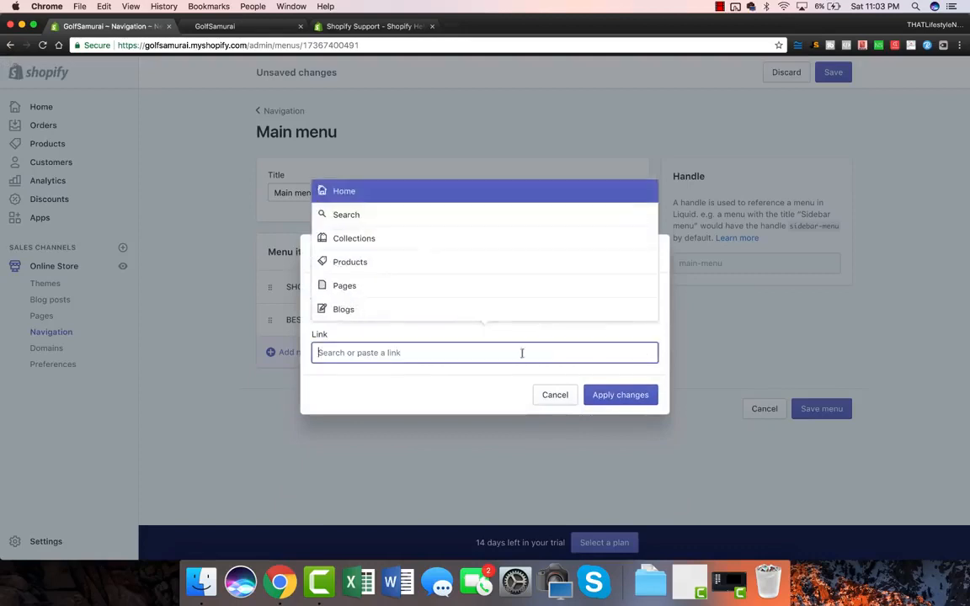
left_click(381, 239)
left_click(394, 278)
left_click(633, 418)
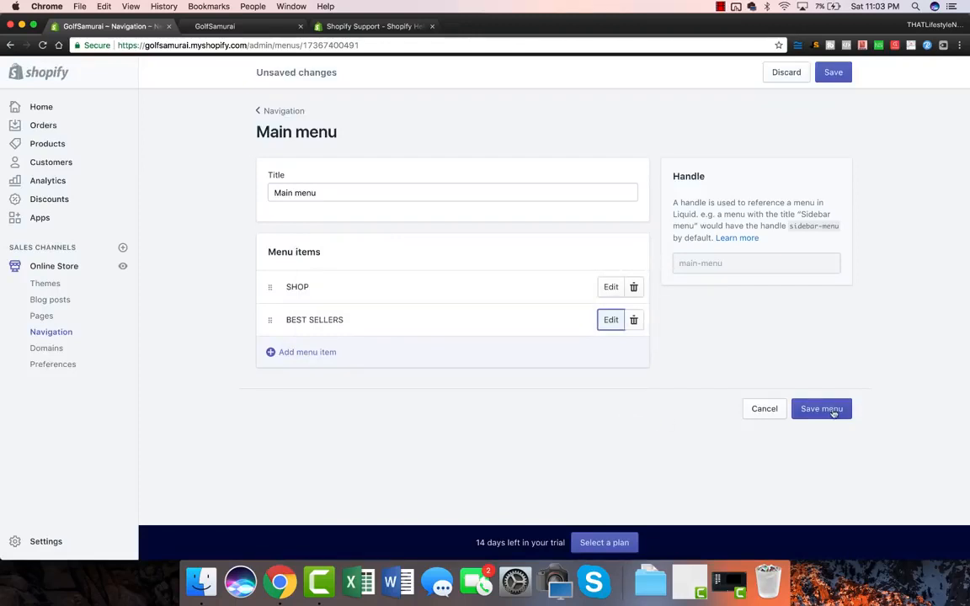
left_click(832, 413)
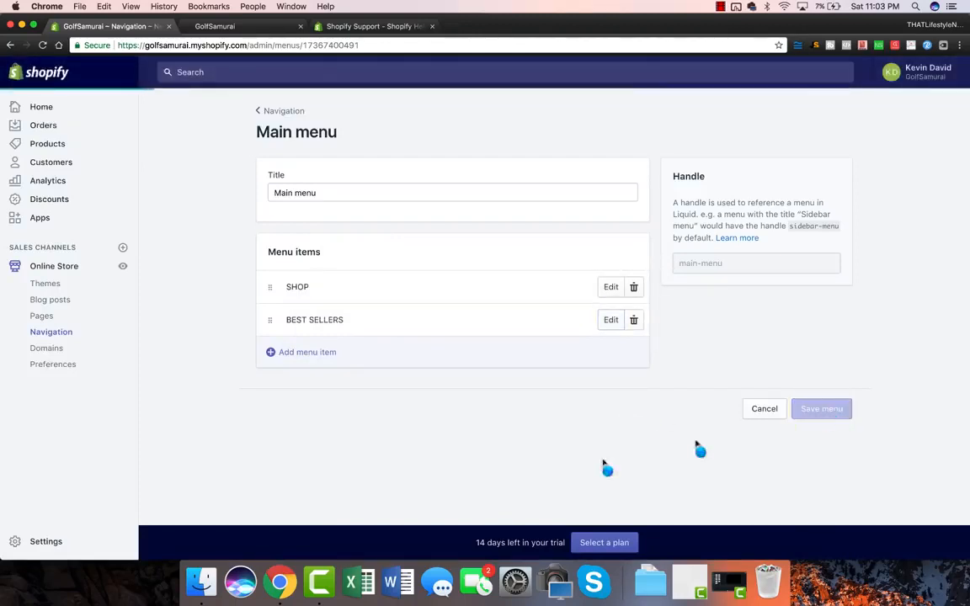
left_click(123, 267)
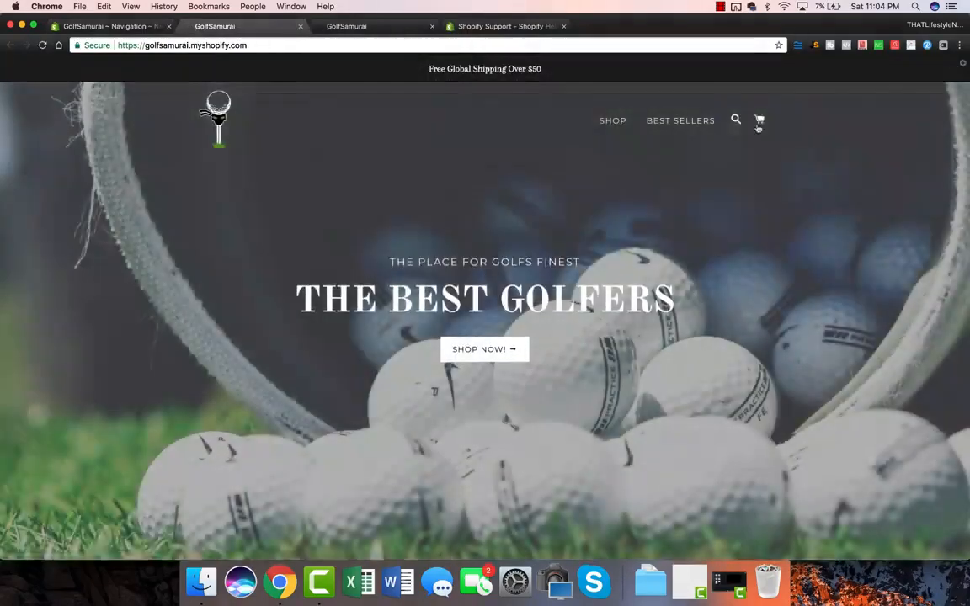
Test the SHOP, BEST SELLERS and SHOP NOW links on the storefront, then open the admin Themes page.
left_click(602, 122)
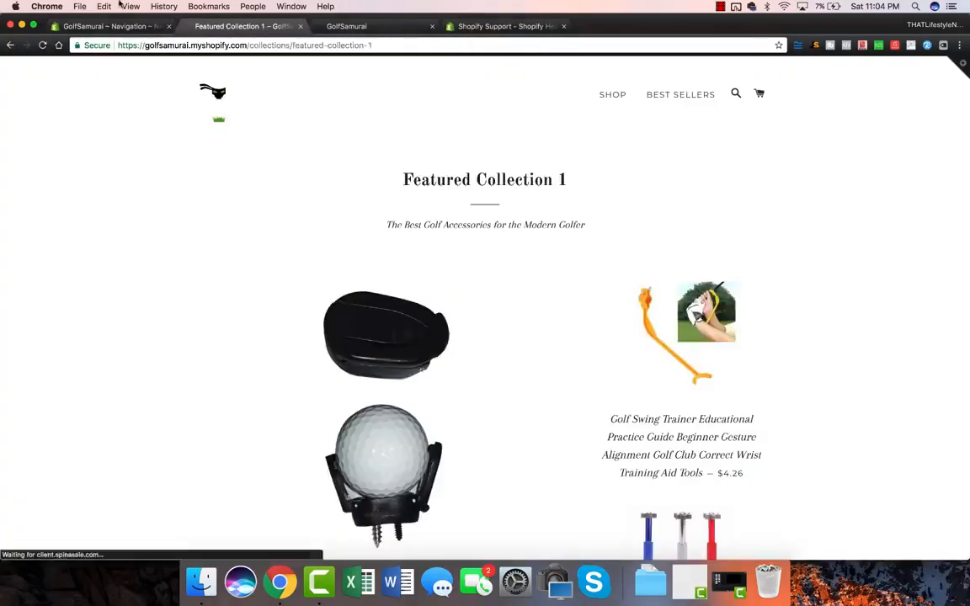
left_click(10, 46)
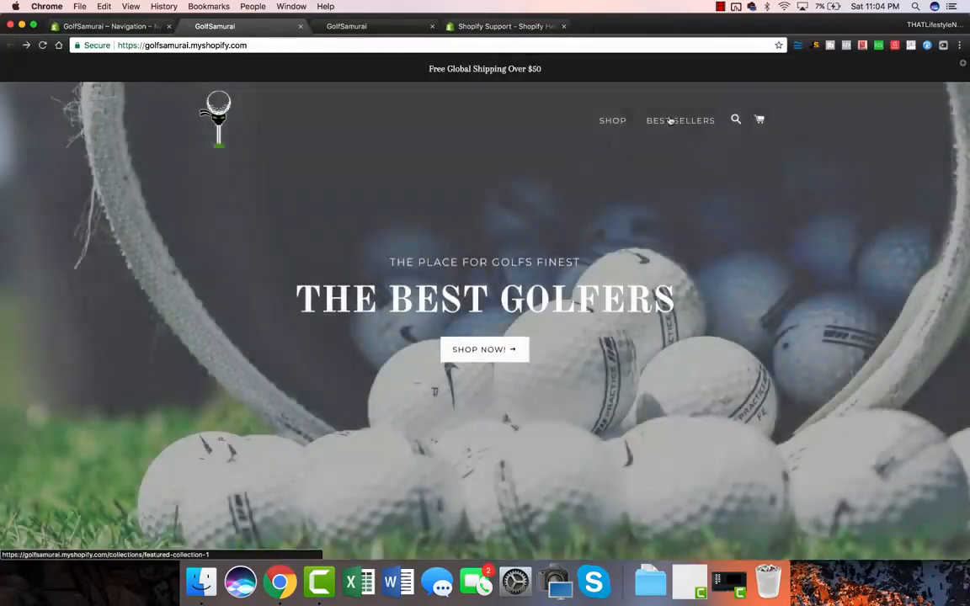
left_click(670, 121)
left_click(10, 46)
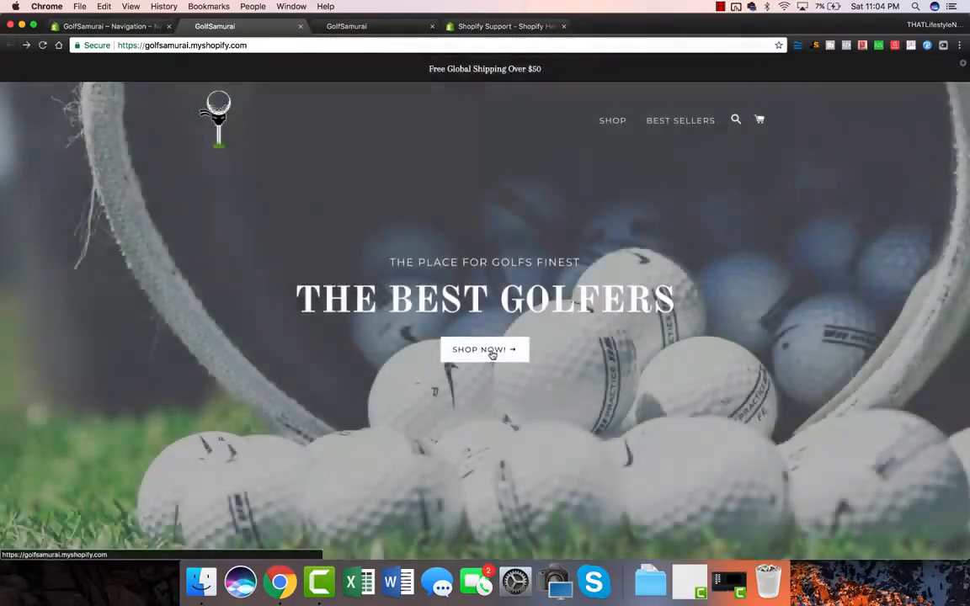
left_click(491, 353)
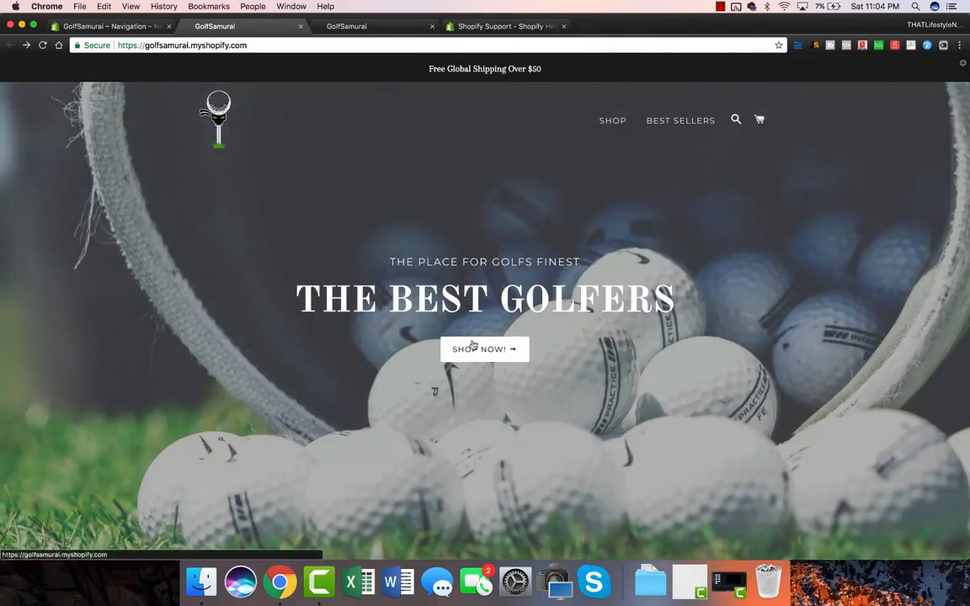
left_click(114, 28)
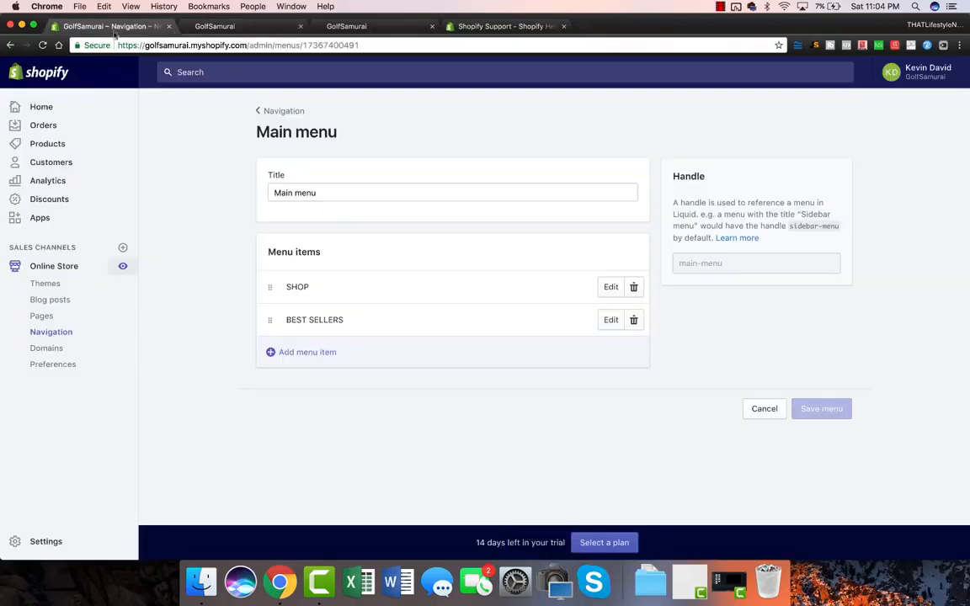
left_click(49, 286)
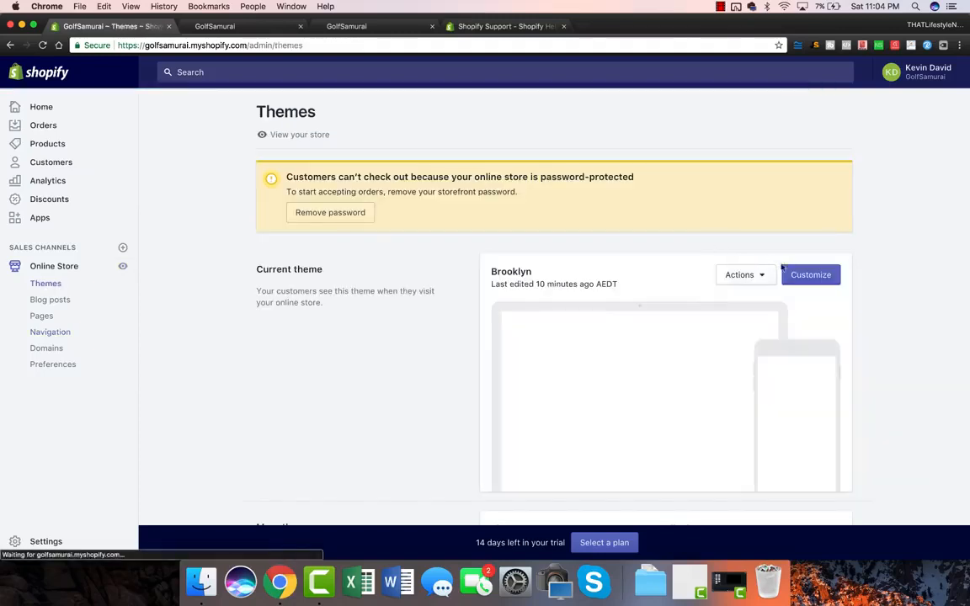
Link the Brooklyn slideshow slide to Featured Collection 1, save the theme, and return to Themes.
left_click(811, 274)
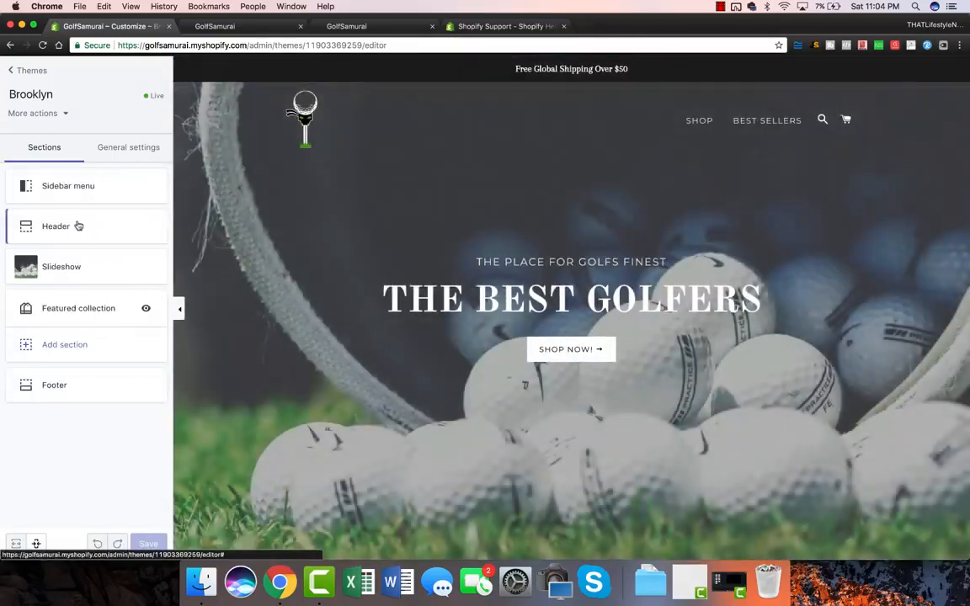
left_click(75, 268)
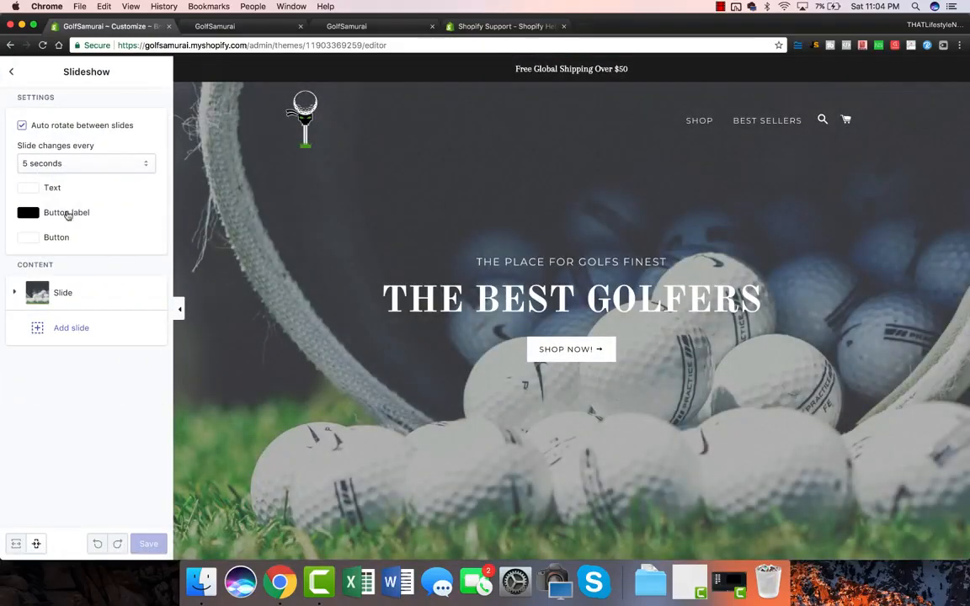
left_click(75, 297)
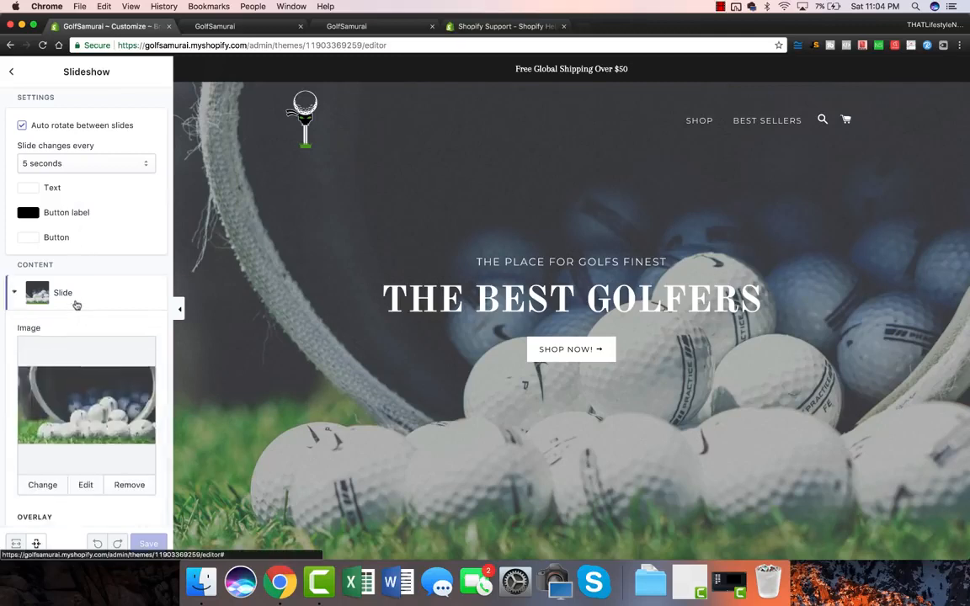
scroll(97, 329, "down", 4)
scroll(96, 329, "down", 5)
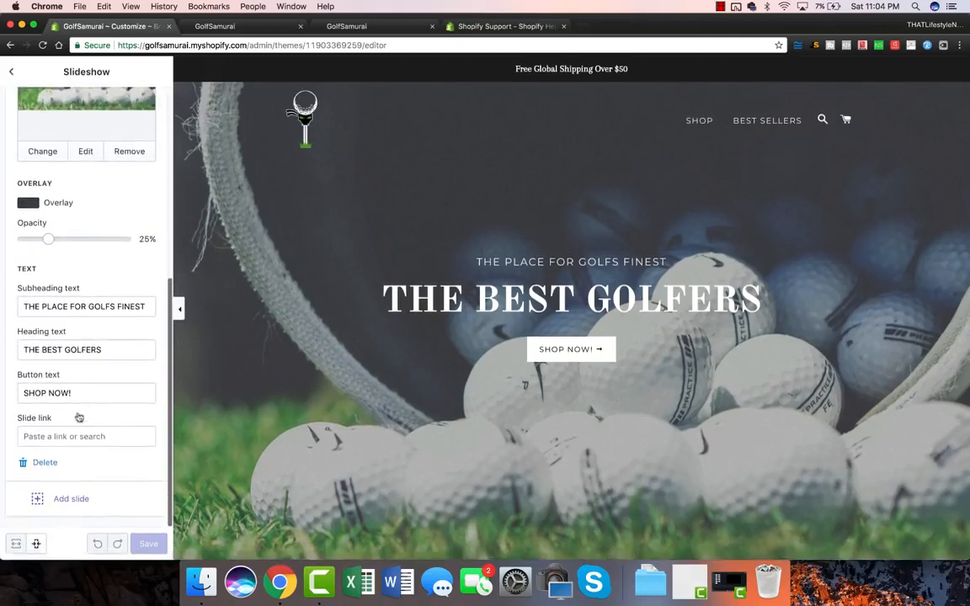
left_click(63, 438)
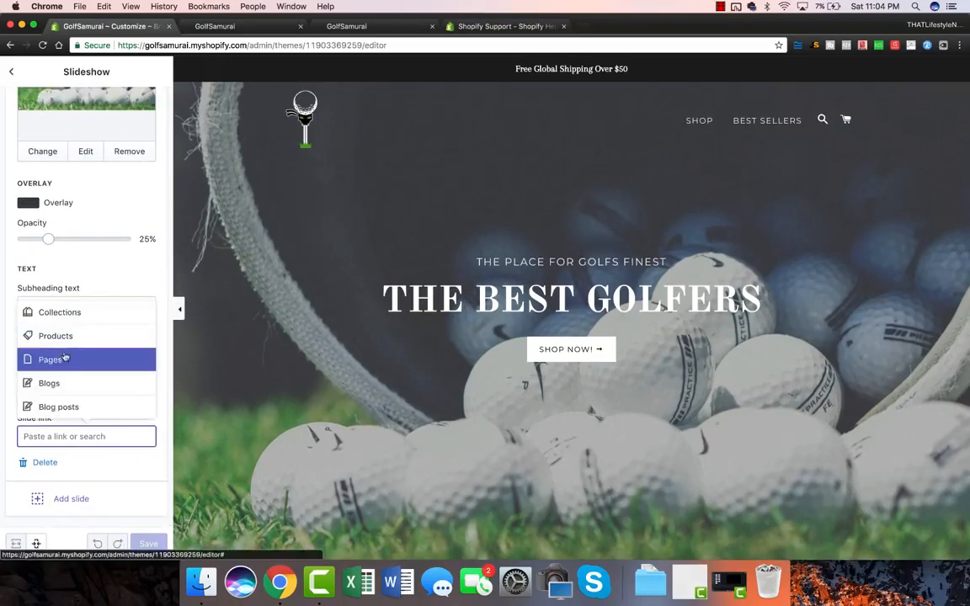
left_click(74, 325)
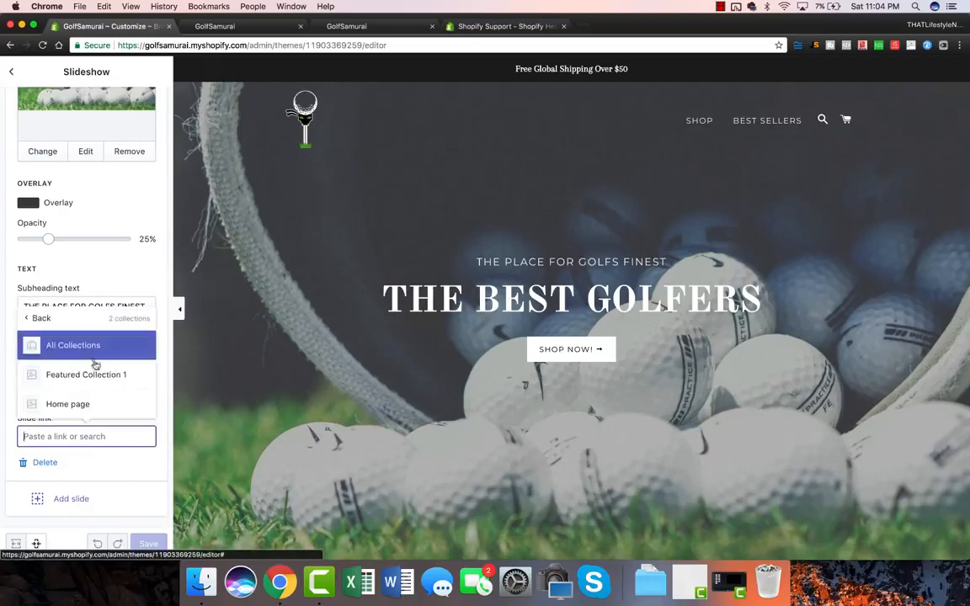
left_click(95, 371)
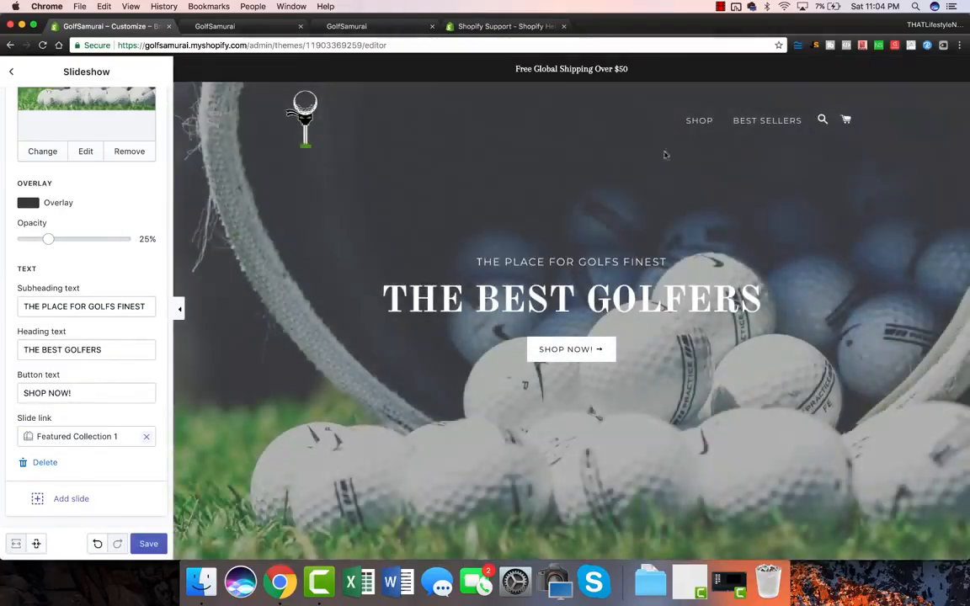
left_click(148, 544)
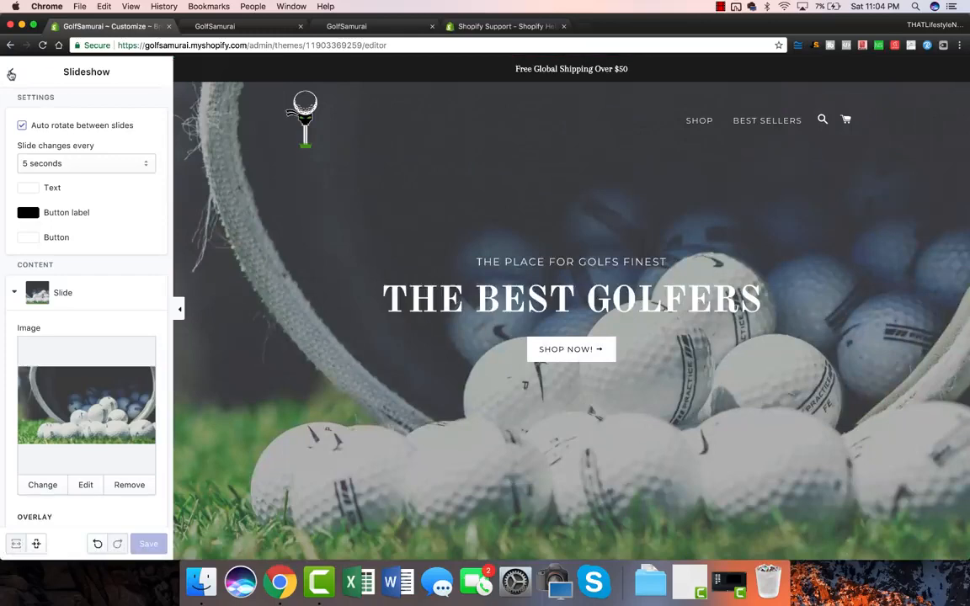
left_click(11, 75)
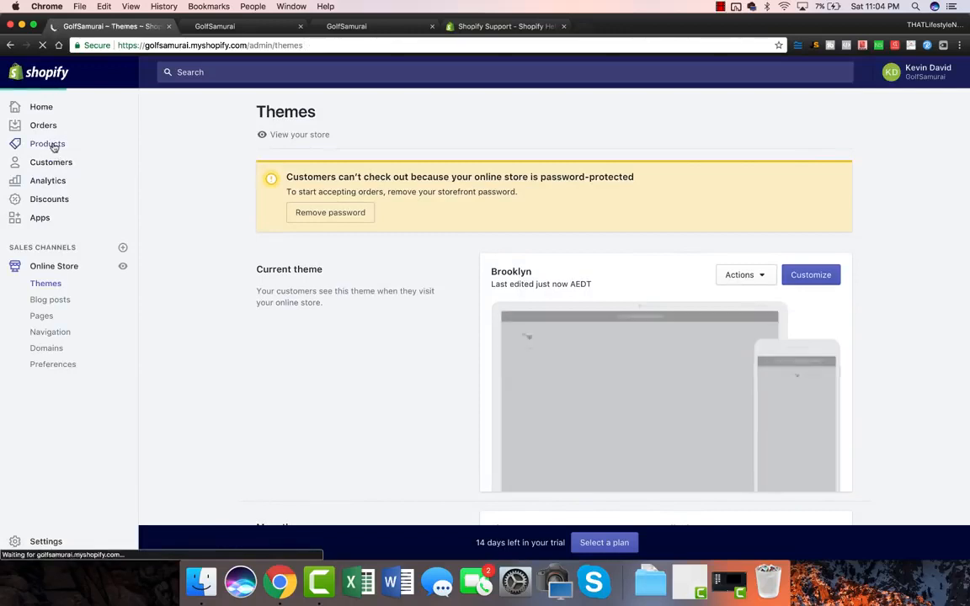
Go to Products > Collections to list the store's collections.
left_click(54, 147)
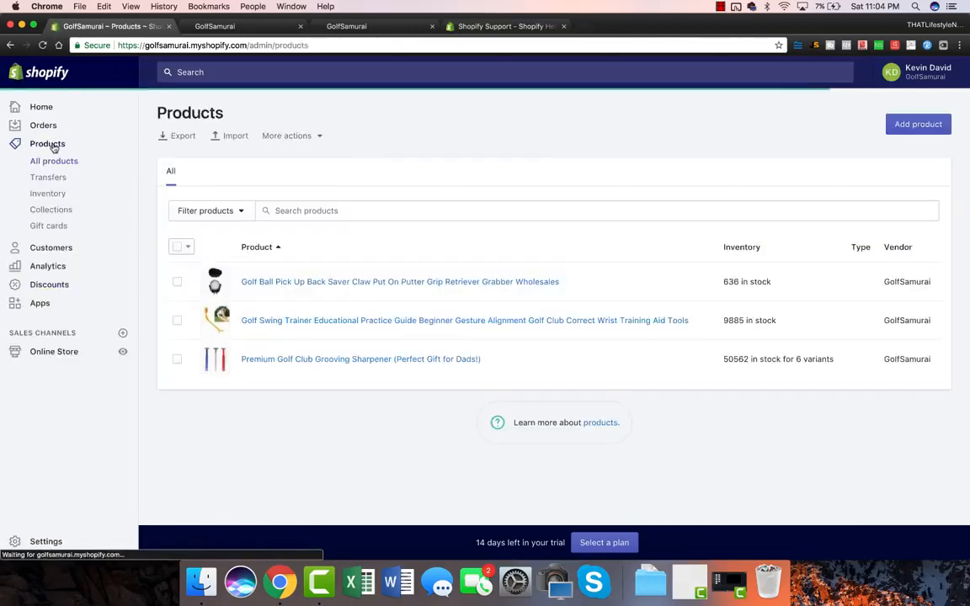
left_click(59, 210)
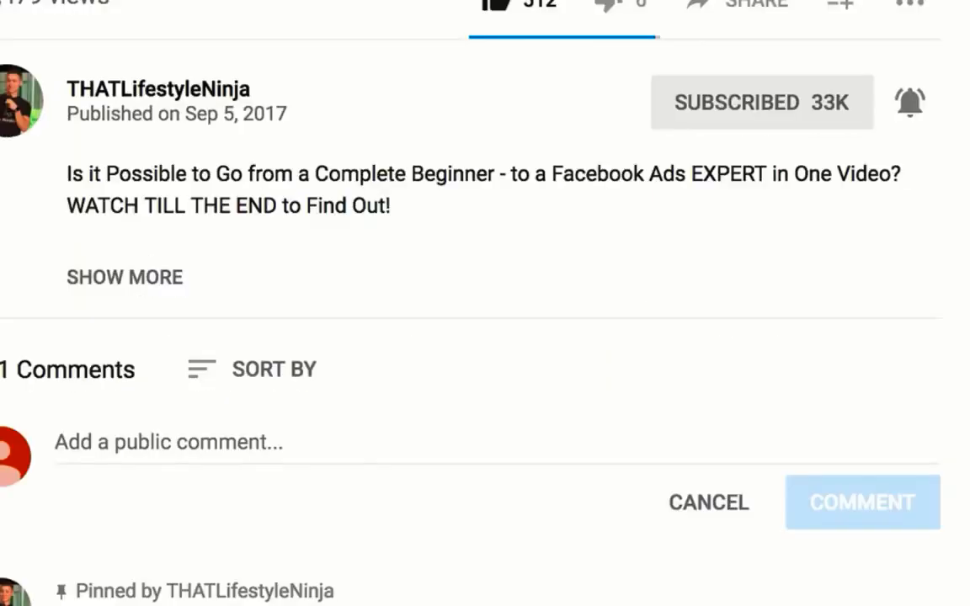
Post the comment 'i subscribed!' on the Facebook Ads YouTube video.
type("i")
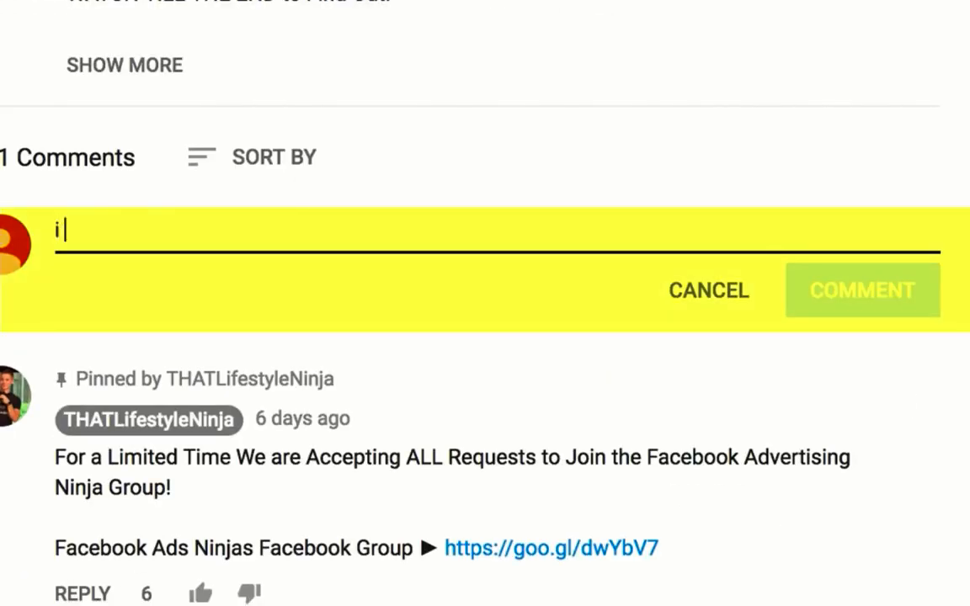
type(" subscribed!")
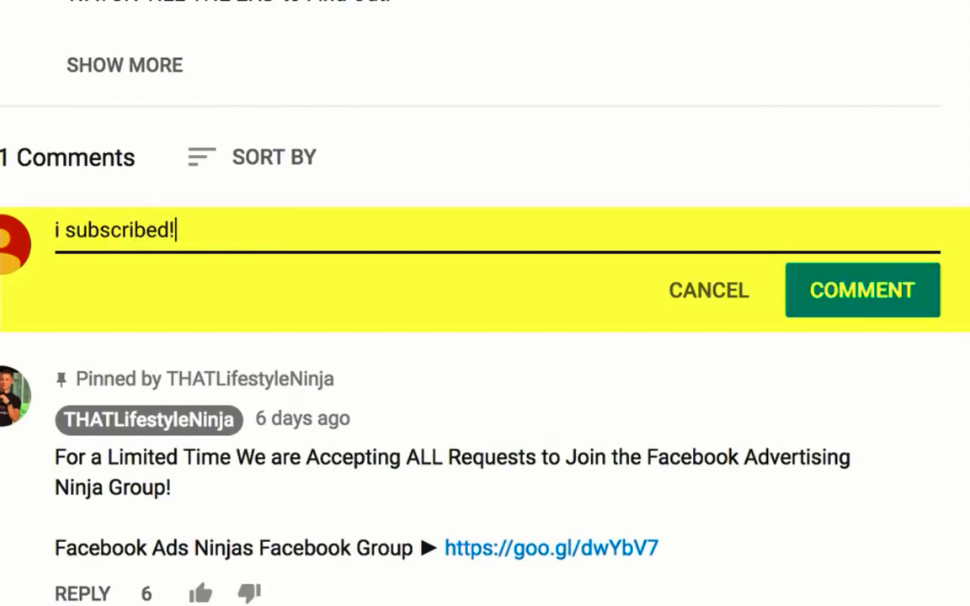
left_click(863, 291)
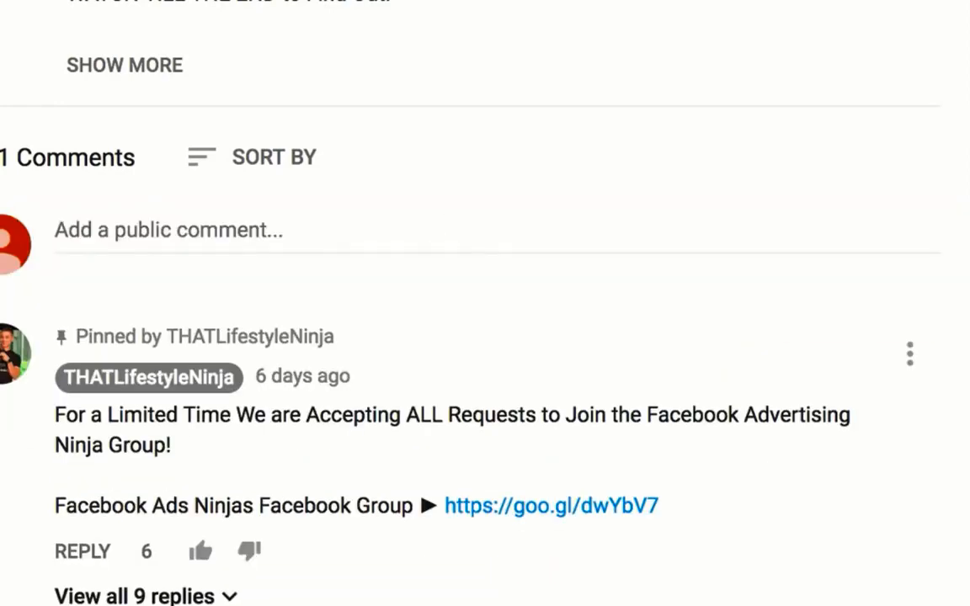
scroll(485, 303, "down", 5)
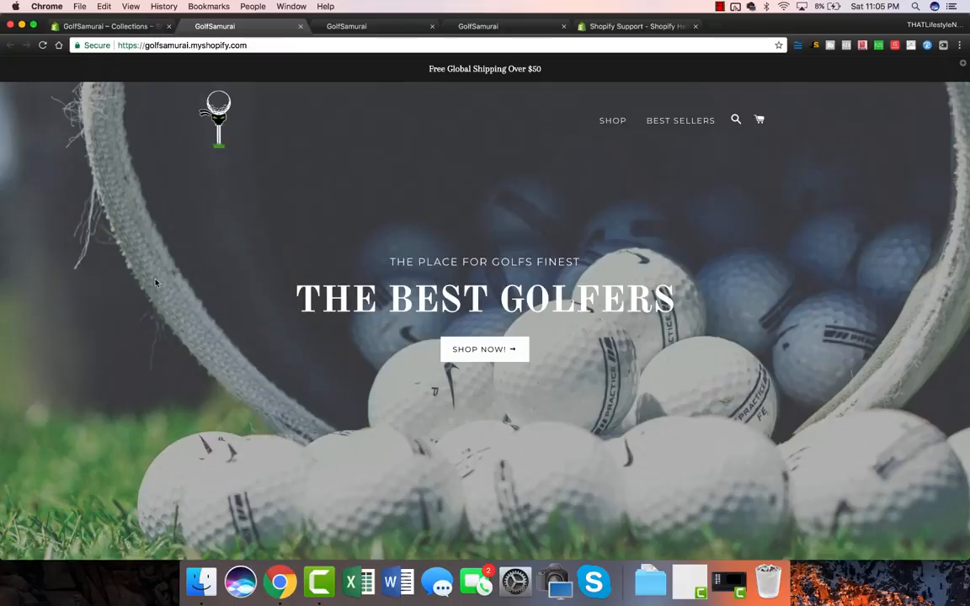